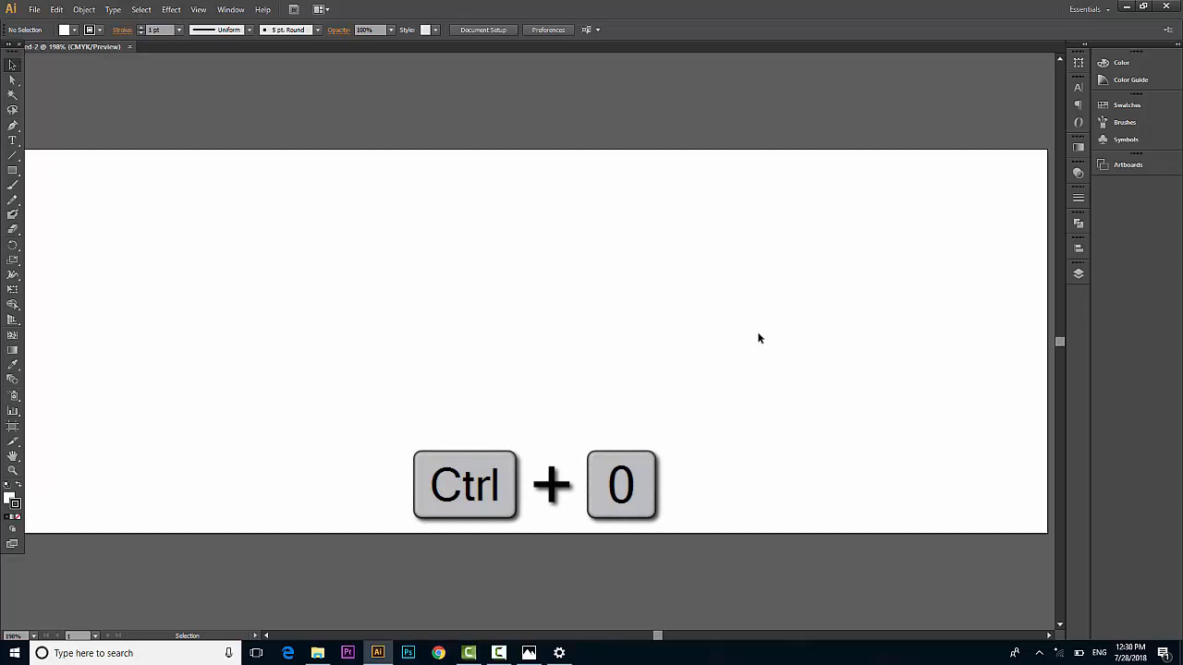
Draw a rectangle about 333 px wide over the full artboard height, flush with the artboard's right edge.
key("ctrl+0")
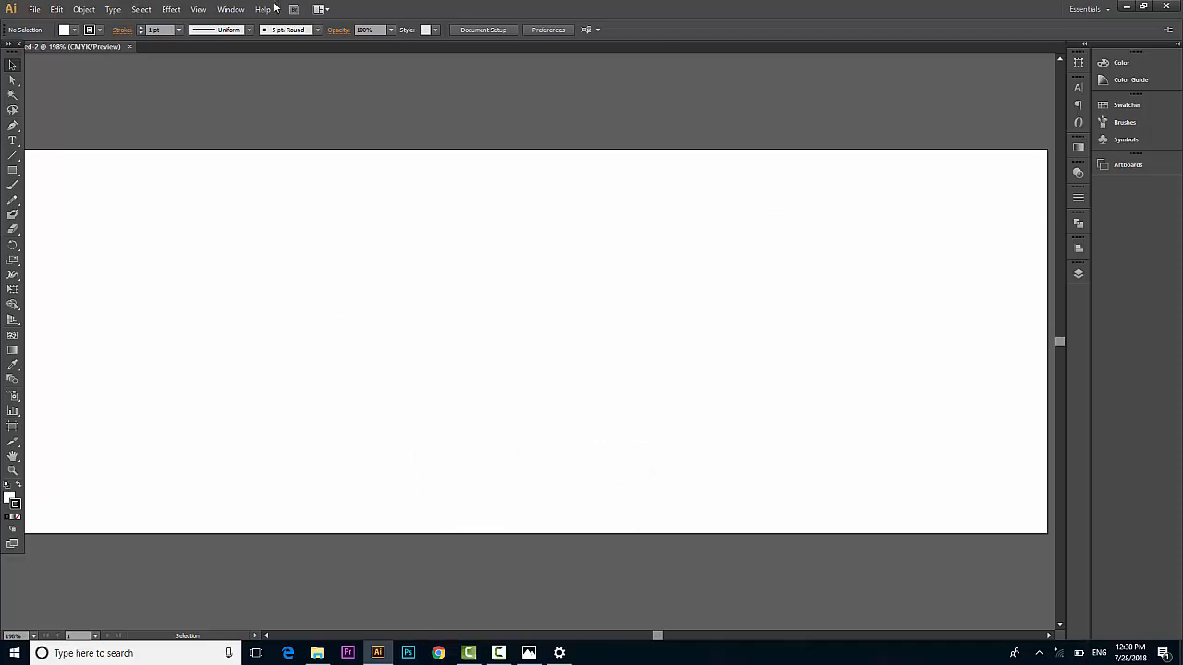
left_click(13, 172)
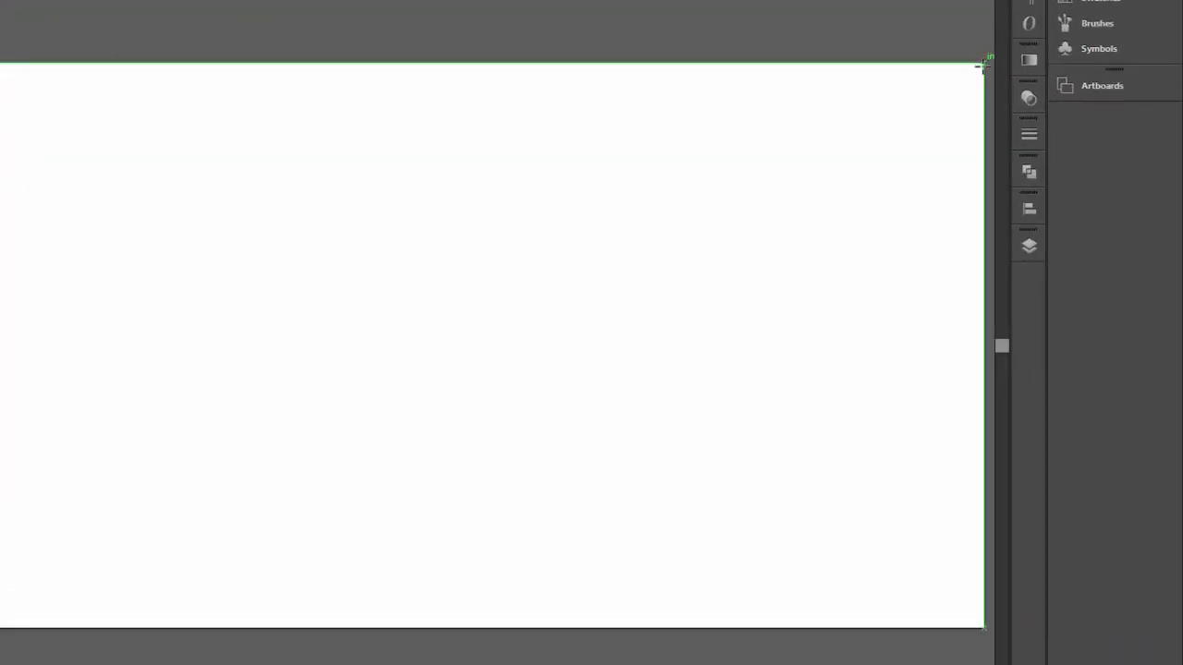
mouse_move(984, 61)
left_mouse_down()
mouse_move(924, 612)
mouse_move(933, 623)
mouse_move(386, 626)
left_mouse_up()
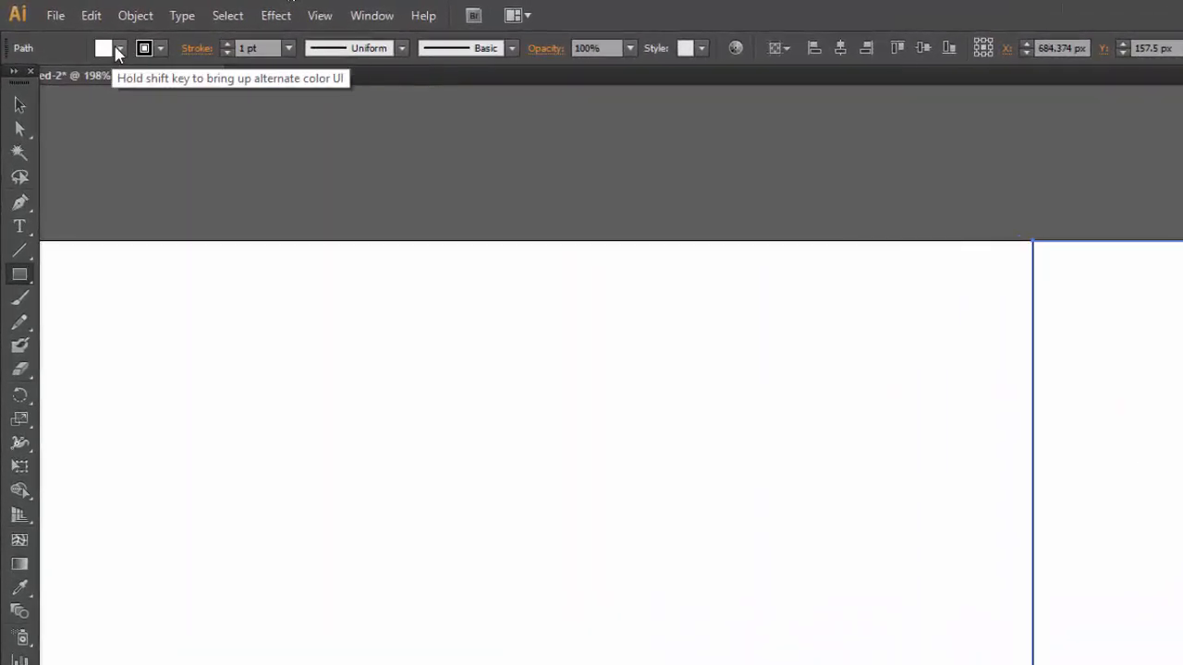
Fill the rectangle with green and remove its stroke.
left_click(118, 50)
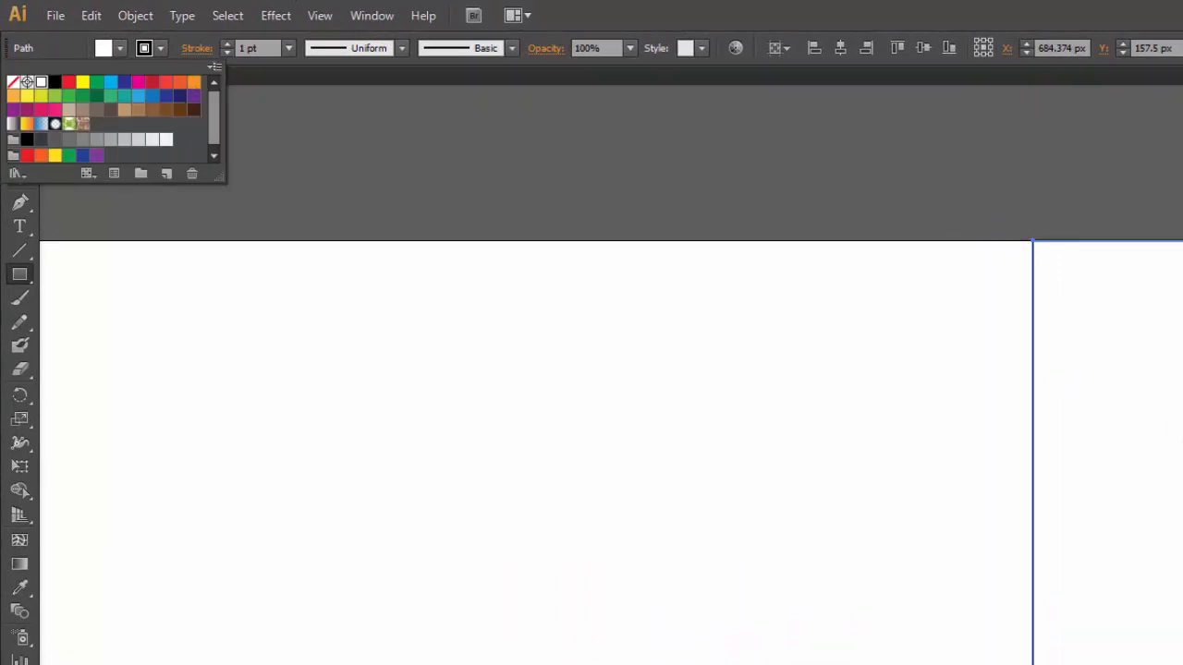
left_click(110, 95)
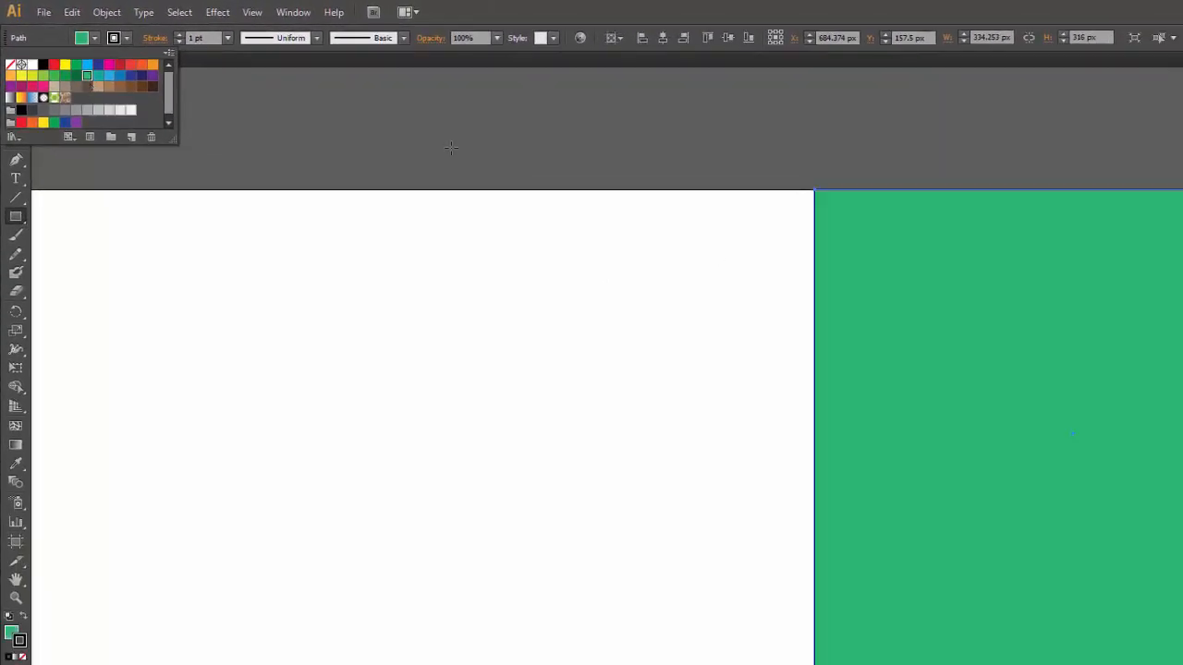
left_click(126, 37)
left_click(126, 37)
left_click(10, 66)
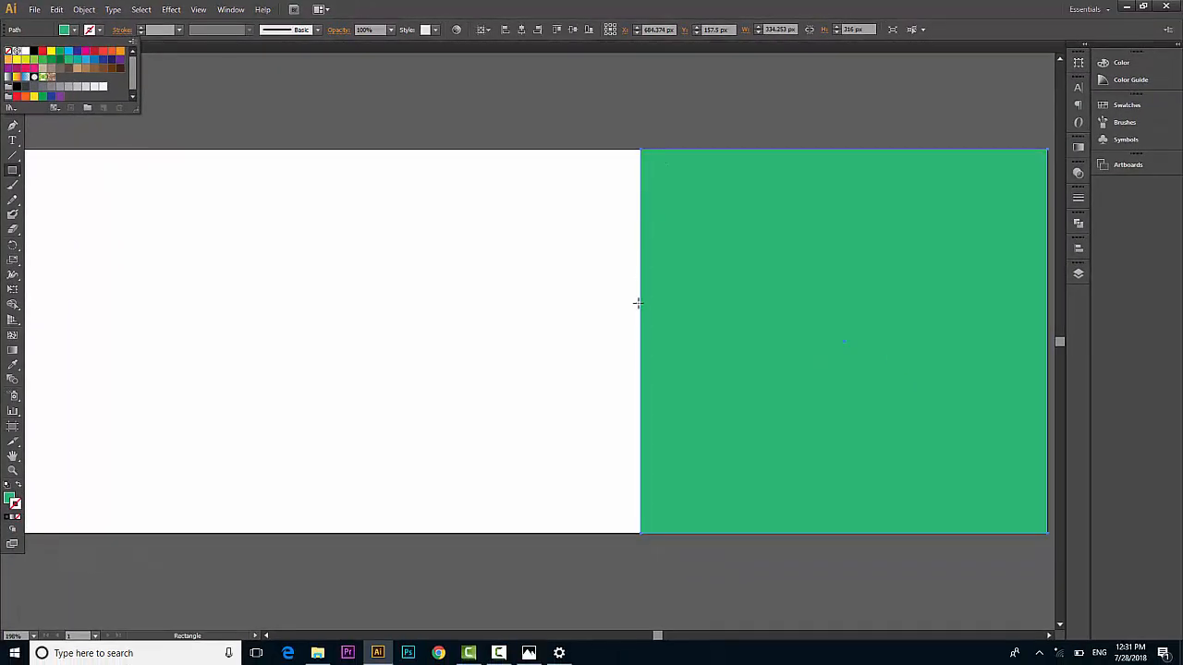
left_click(13, 141)
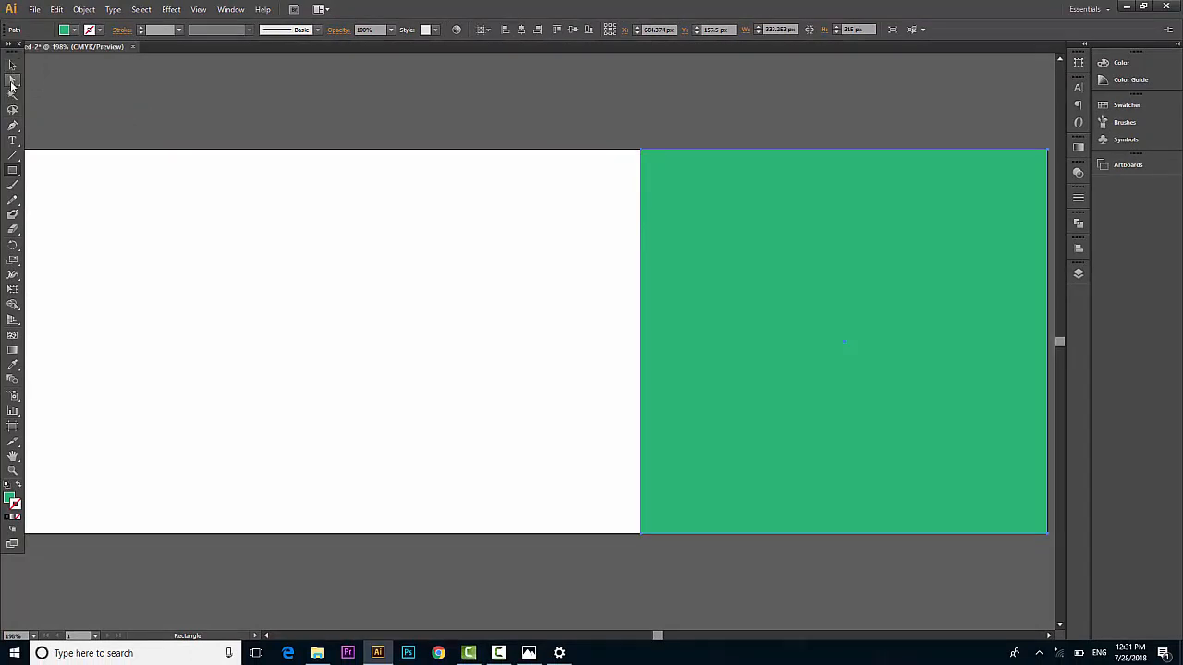
Slant the green rectangle's left side by moving its upper-left anchor point right to about X 589 px, keeping it on the artboard's top edge.
left_click(12, 84)
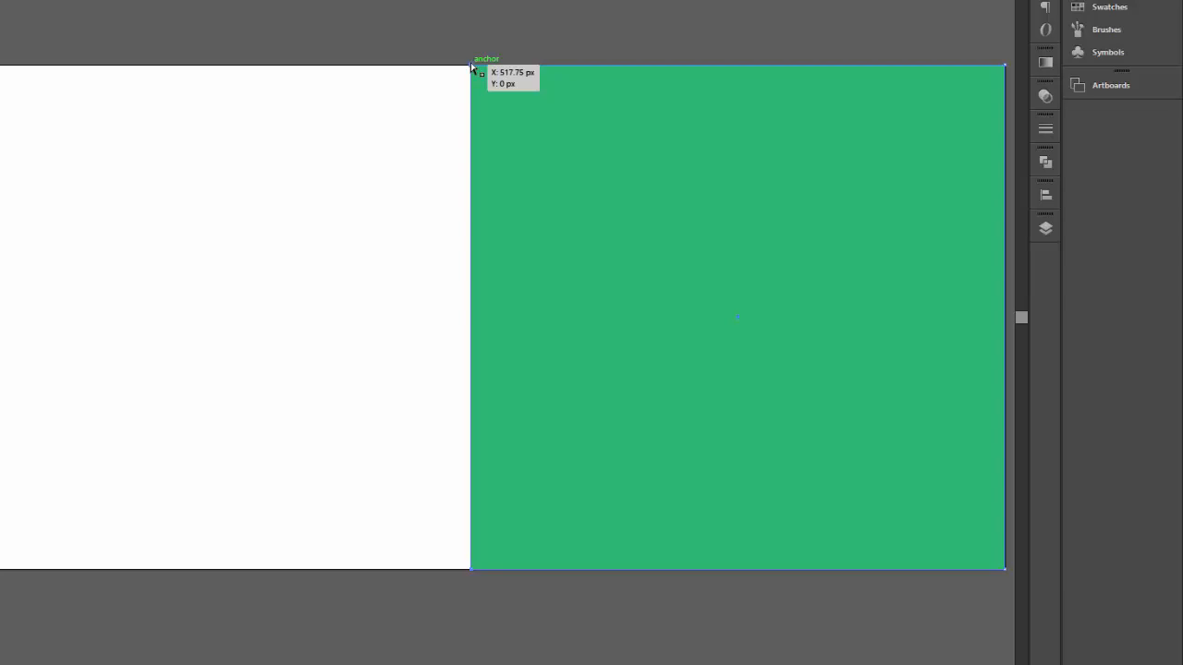
key("Right")
key("Right")
key("Right")
key("Right")
key("Right")
key("Right")
key("Right")
key("Right")
key("Right")
key("Right")
key("Right")
key("Right")
key("Right")
key("Right")
key("Right")
key("Right")
key("Right")
key("Right")
key("Right")
key("Right")
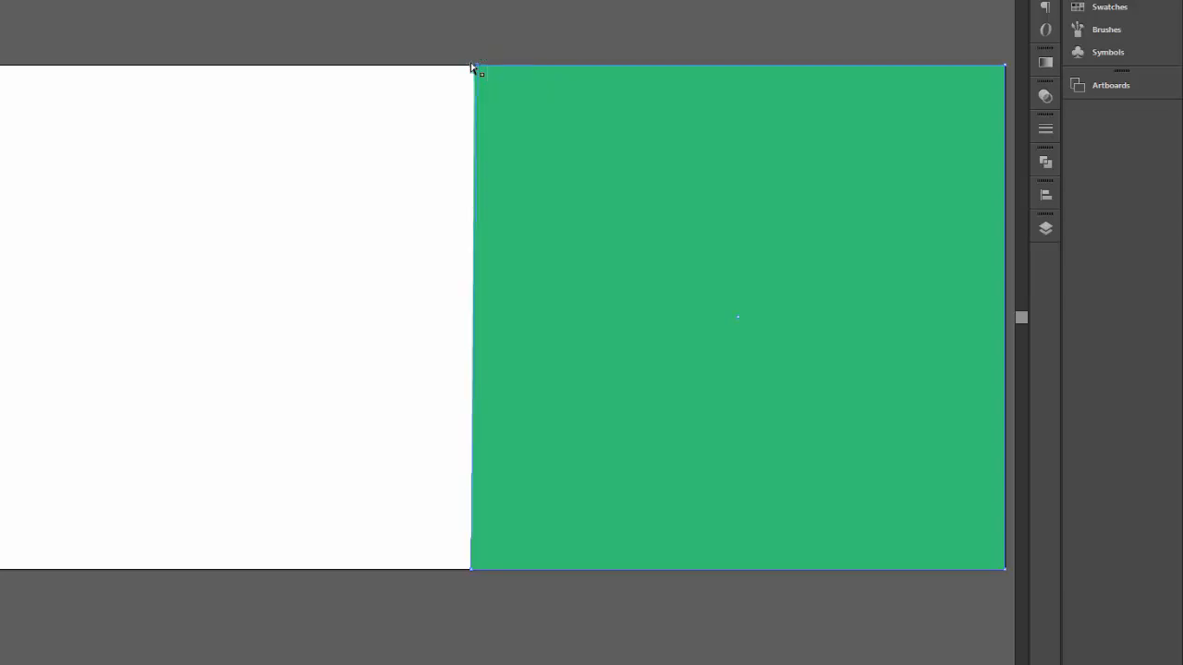
key("Right")
key("Right")
key("Right")
key("Right")
key("Right")
key("Right")
key("Right")
key("Right")
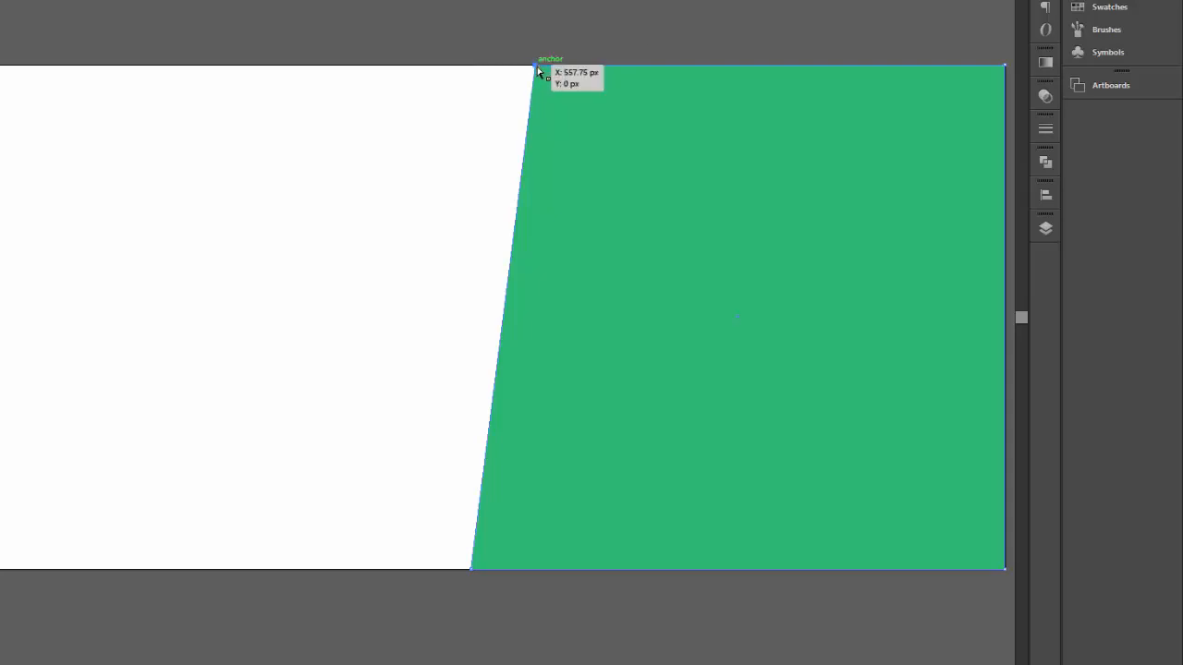
left_click_drag(539, 67, 586, 66)
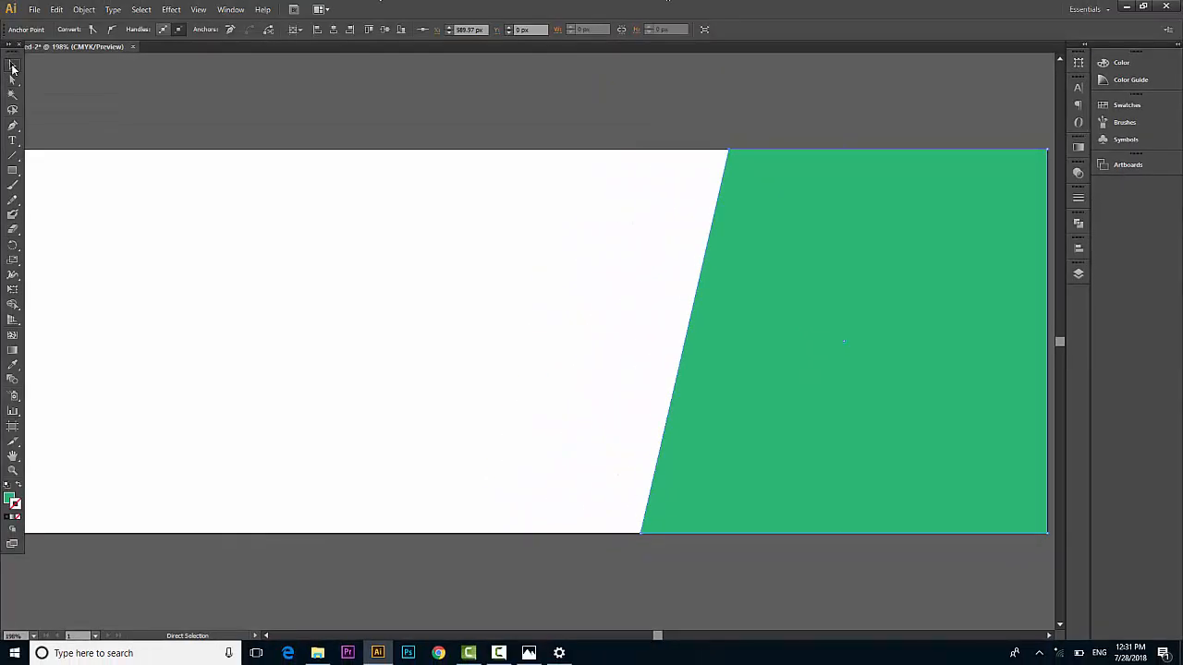
left_click(12, 67)
left_click(283, 103)
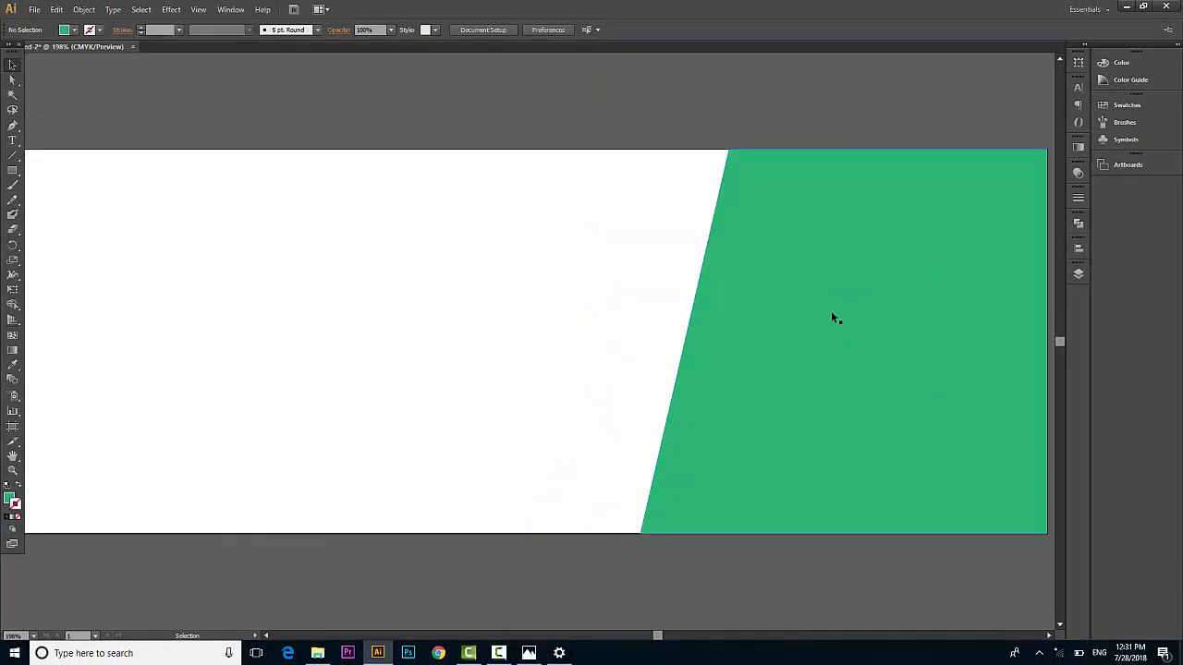
Stretch the slanted green shape leftward to about 363 px wide.
left_click(826, 232)
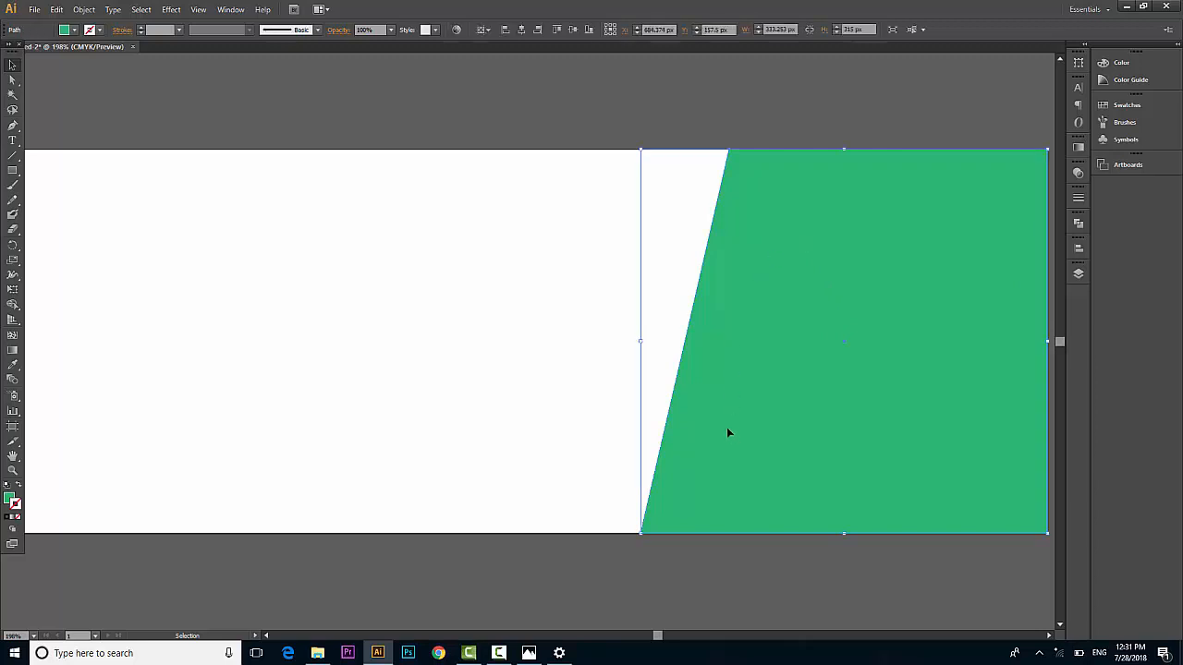
left_click(643, 337)
left_click(691, 335)
left_click_drag(640, 342, 605, 342)
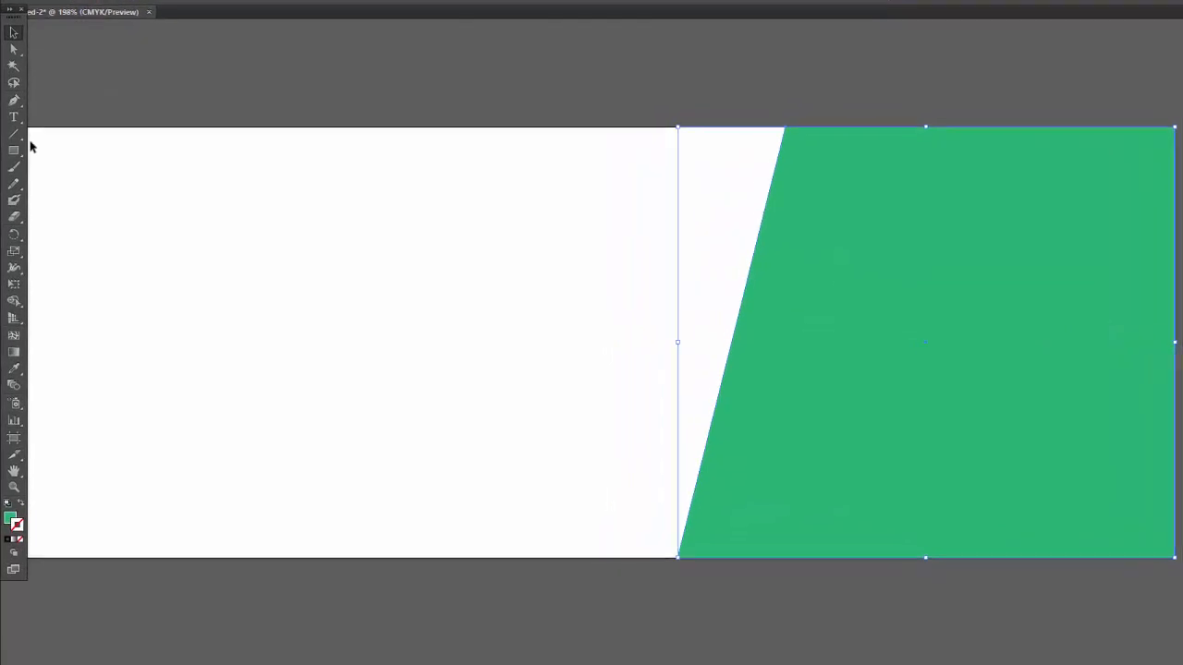
Place images (4).jpeg from the facebook cover page folder as a linked image inside the green shape, using Draw Inside mode.
left_click(16, 11)
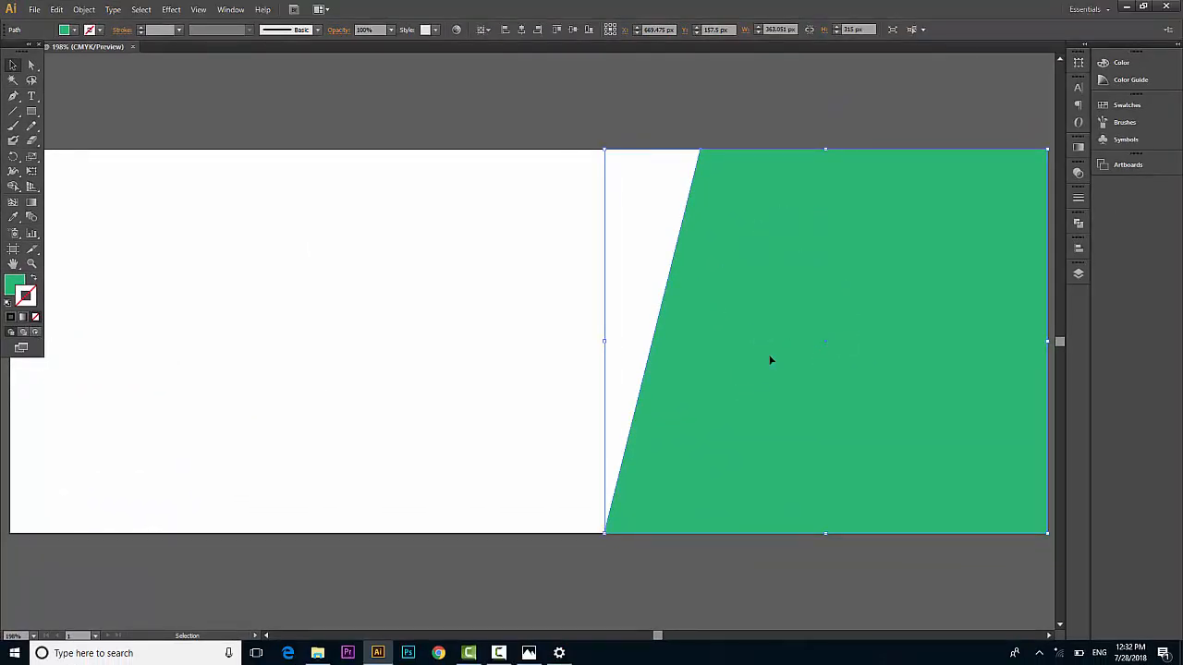
left_click(37, 334)
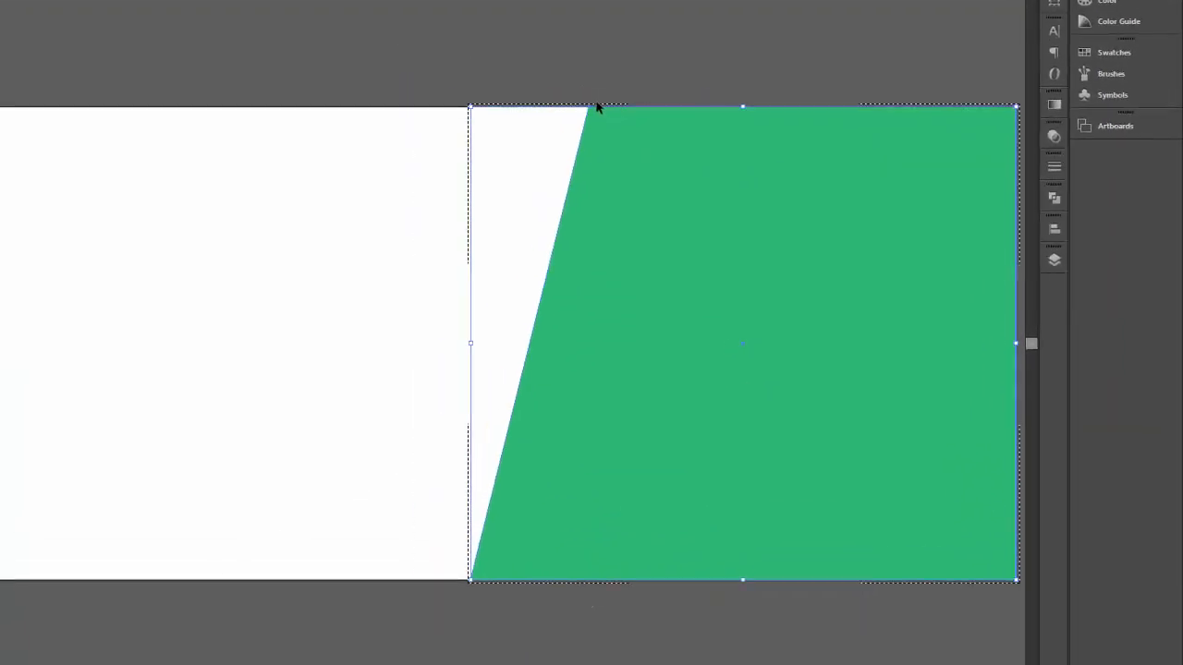
left_click(44, 11)
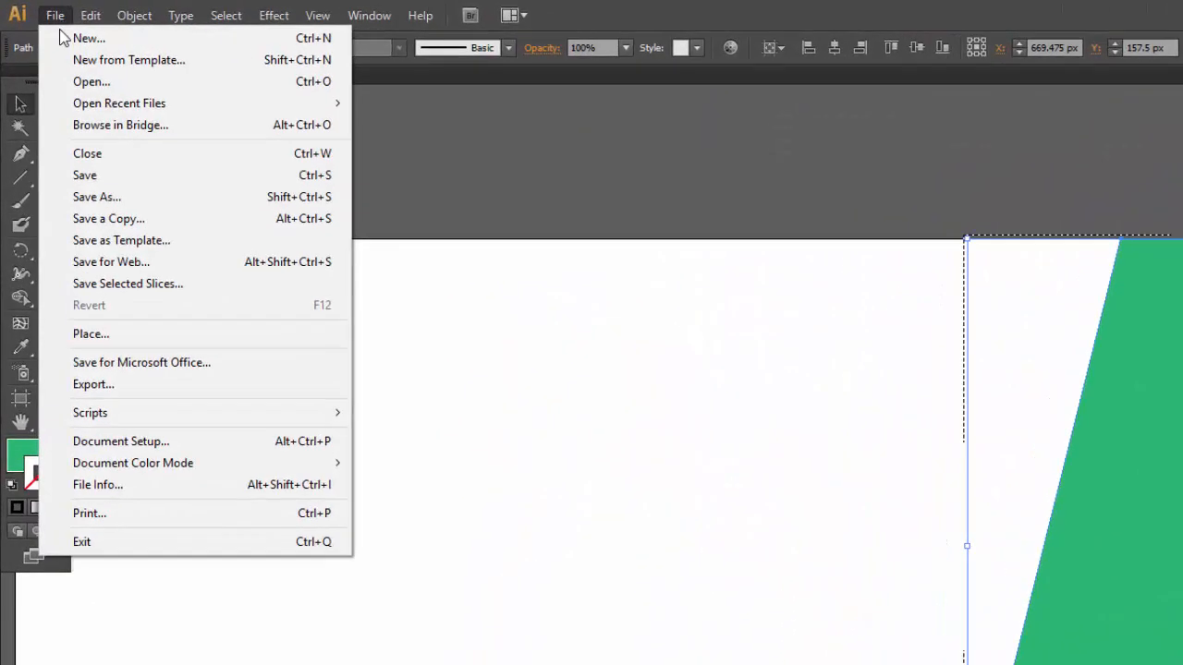
left_click(139, 334)
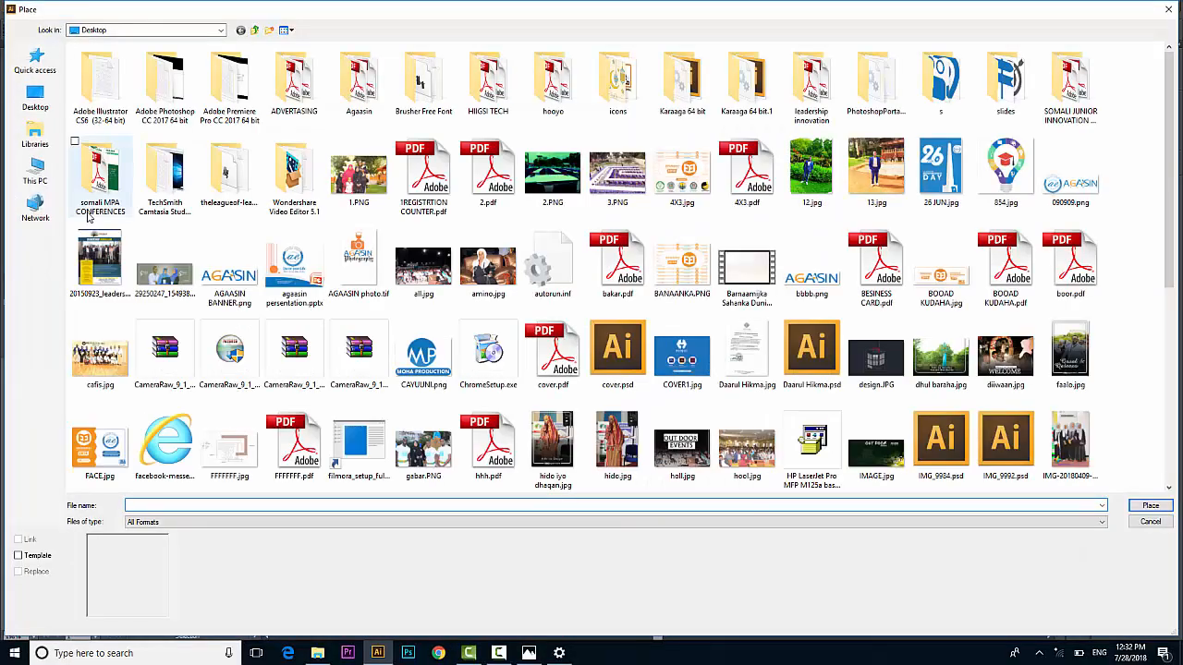
double_click(489, 85)
double_click(152, 74)
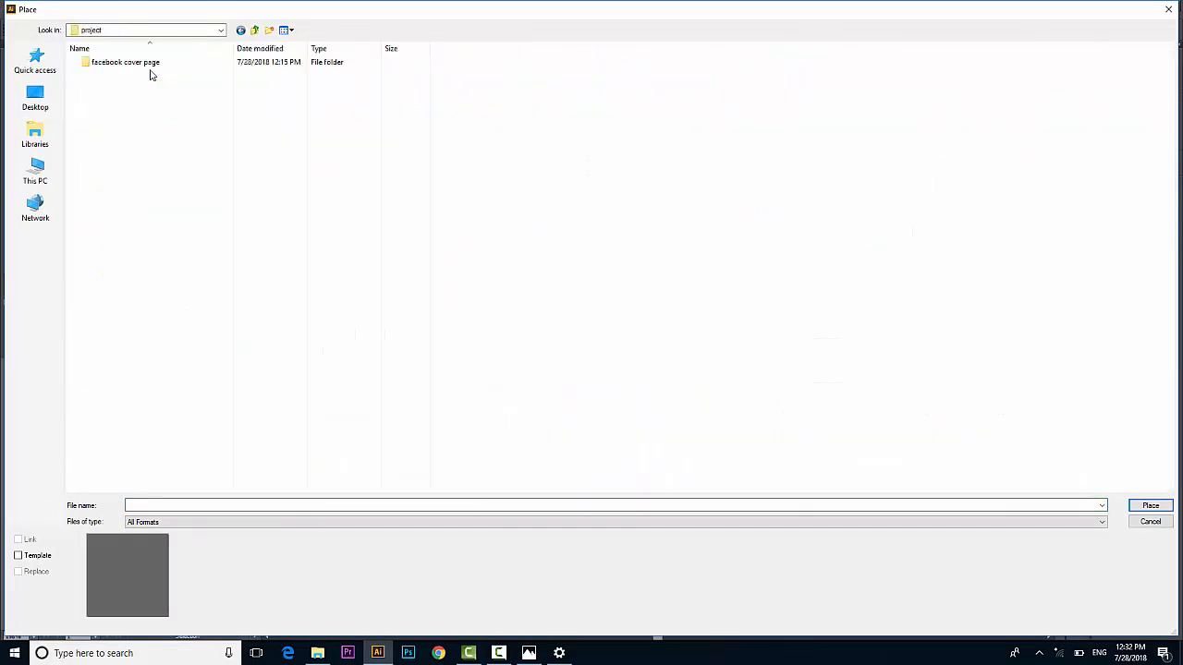
double_click(150, 70)
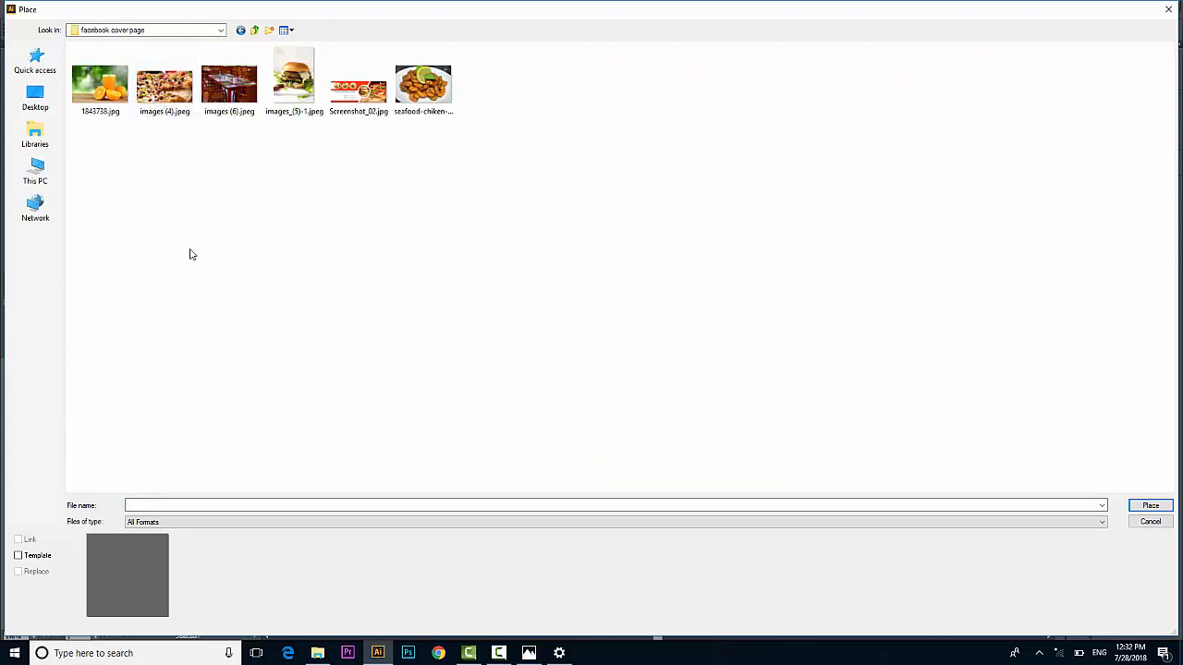
left_click(167, 100)
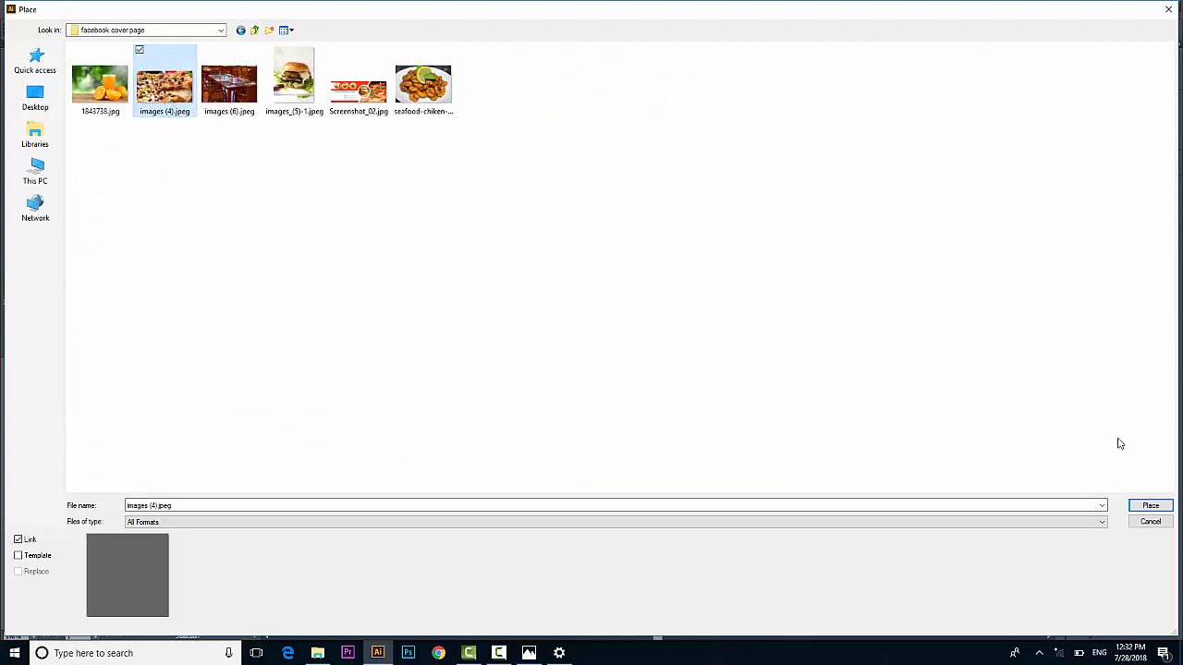
left_click(1150, 507)
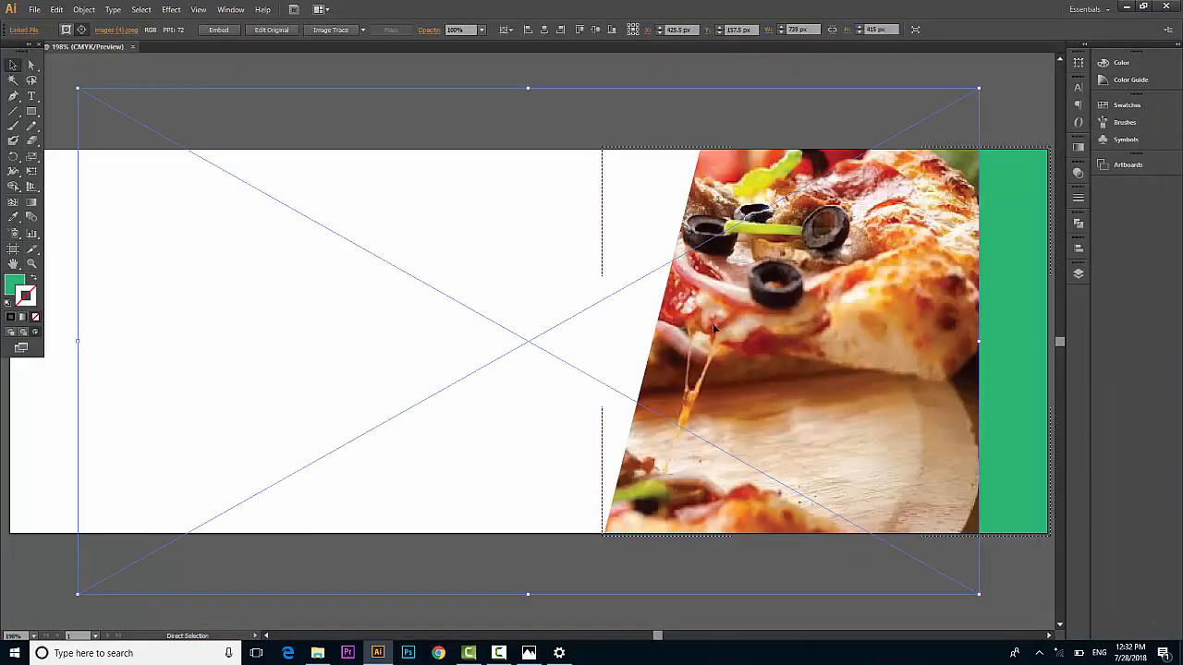
Move the pizza image right and scale it down to about 562 × 317 px to cover the slanted shape's height.
key("ctrl+minus")
left_click_drag(711, 319, 859, 314)
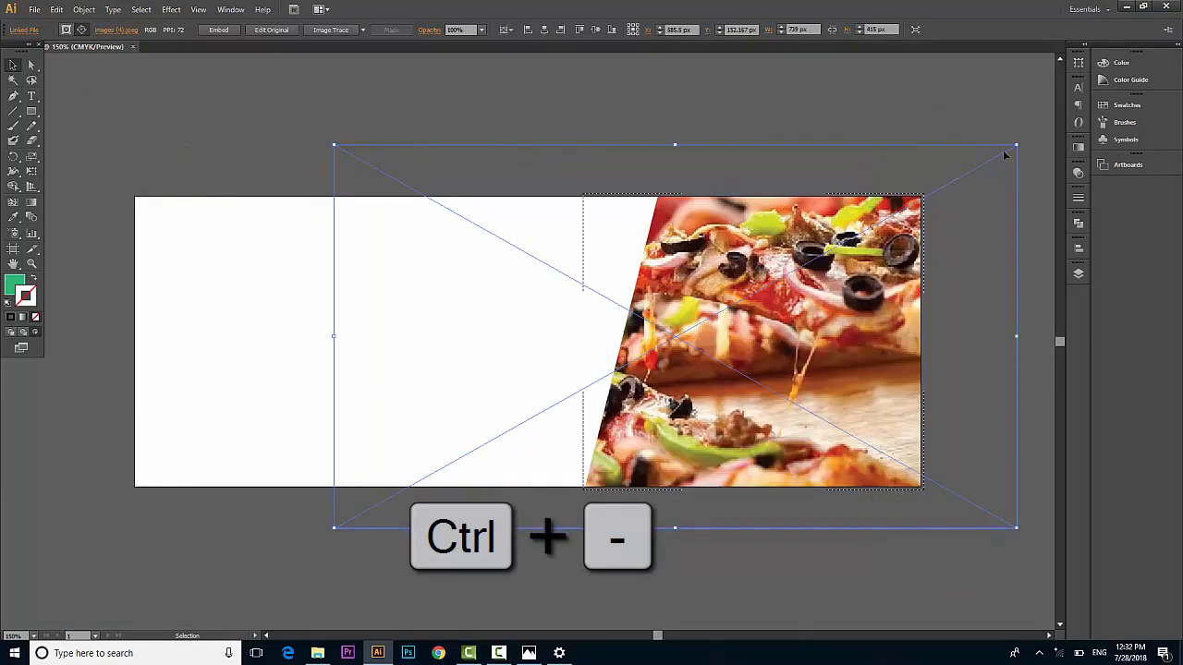
left_click_drag(1016, 145, 964, 176)
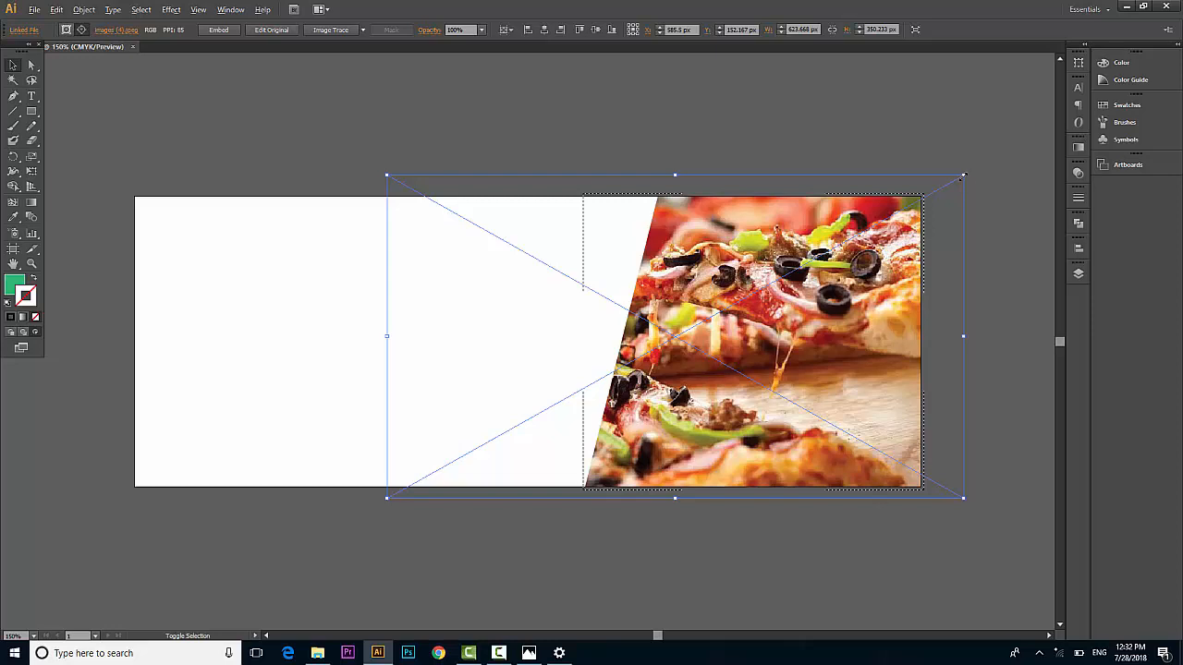
left_click_drag(964, 175, 930, 201)
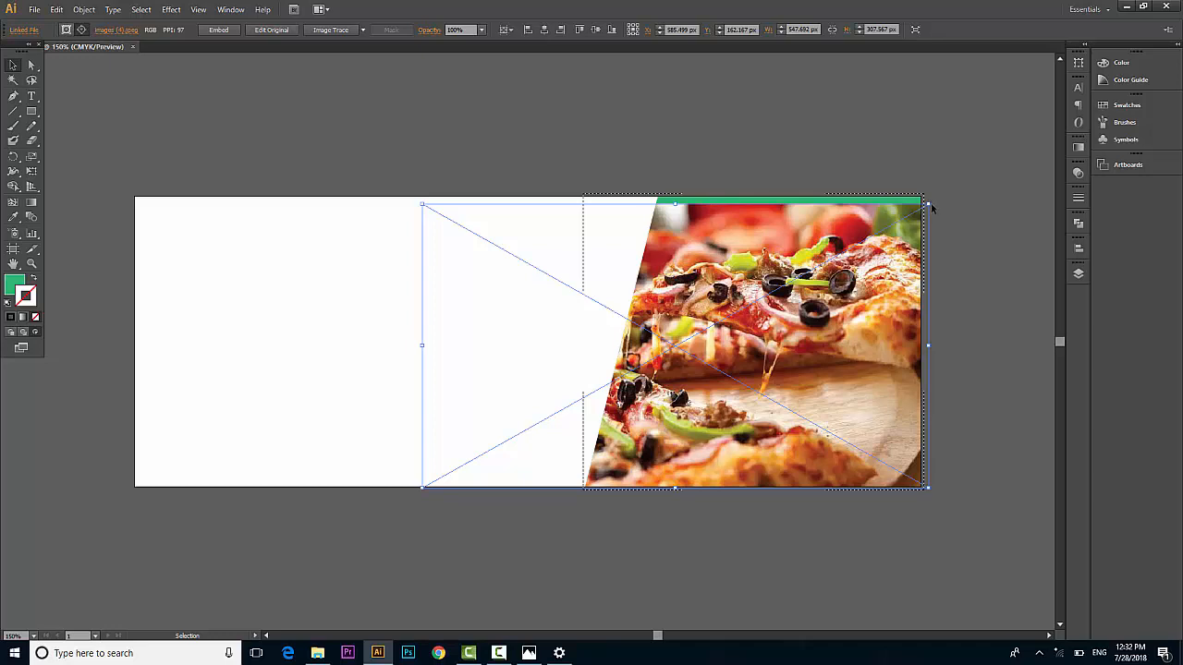
left_click_drag(929, 200, 941, 196)
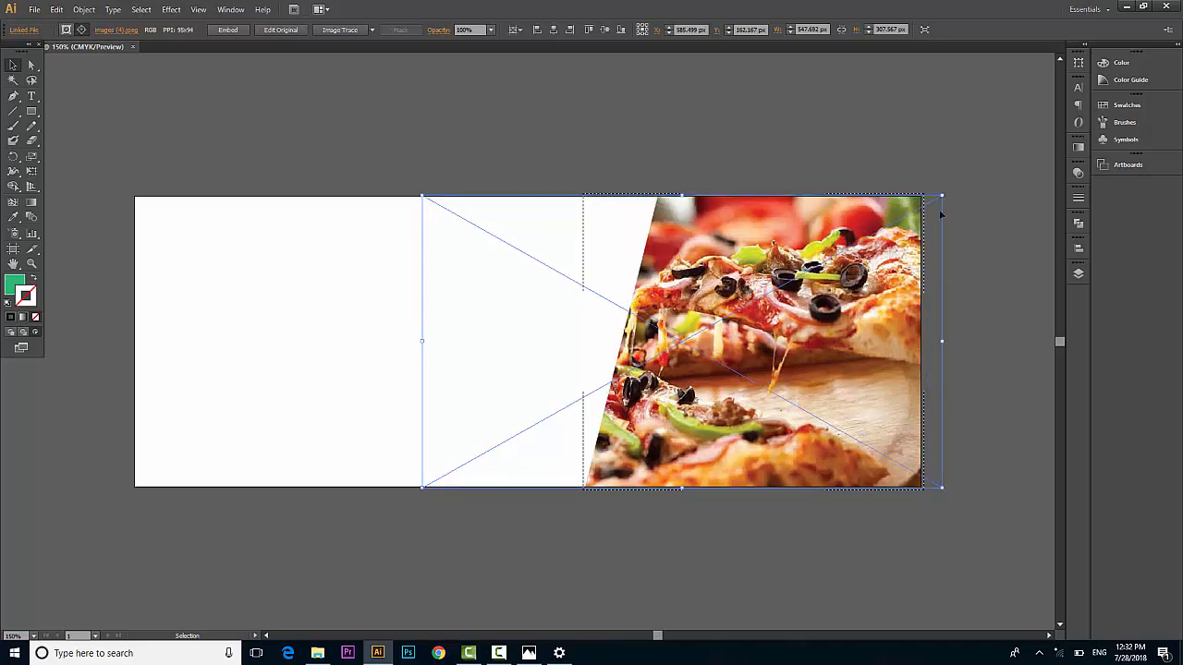
Nudge the pizza image horizontally until its right edge meets the slanted shape's right edge, leaving no green strip, and deselect it.
key("shift+Left")
key("shift+Left")
key("shift+Left")
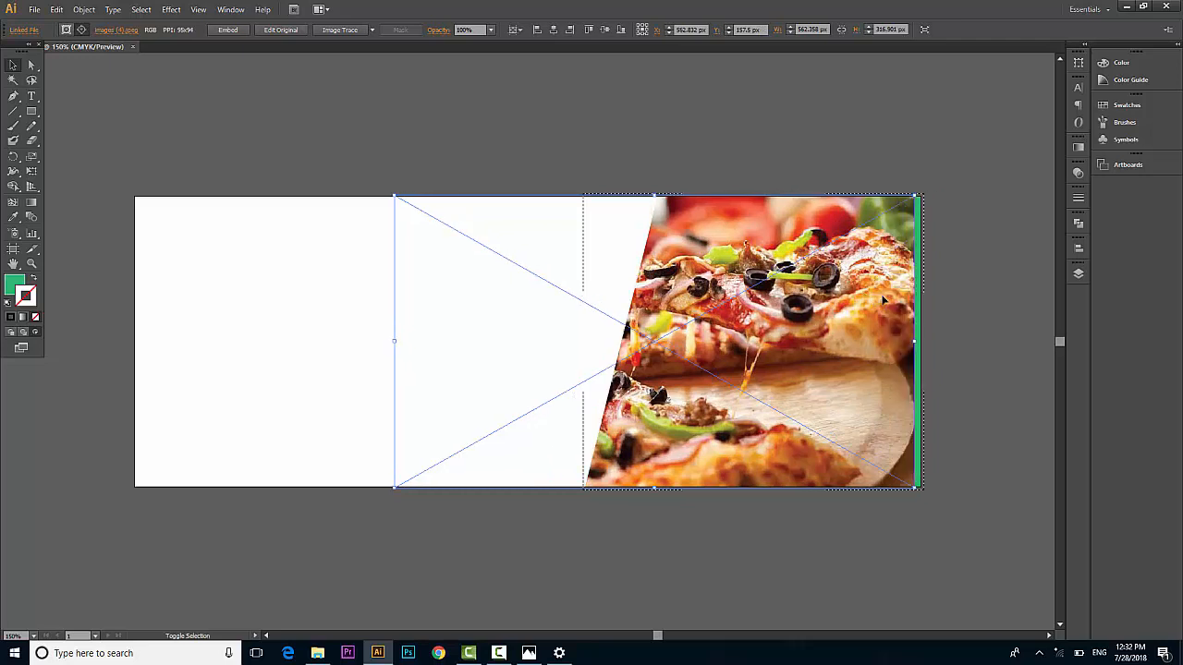
key("shift+Right")
key("shift+Right")
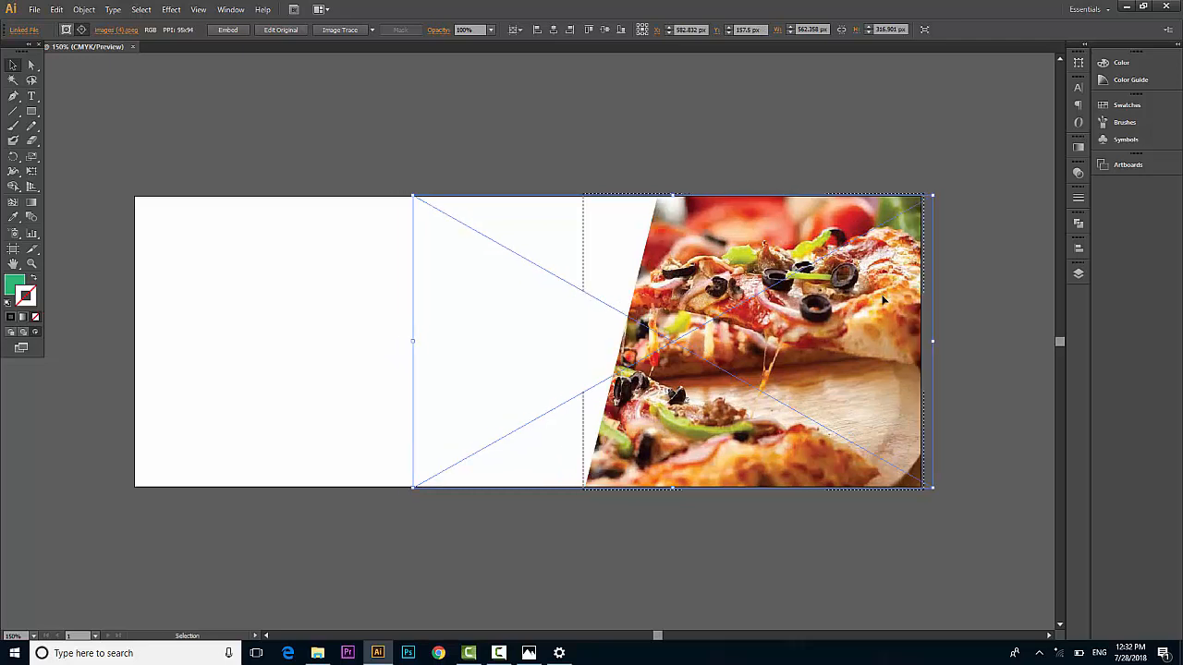
key("Left")
key("Left")
key("Left")
key("Left")
key("Left")
key("Left")
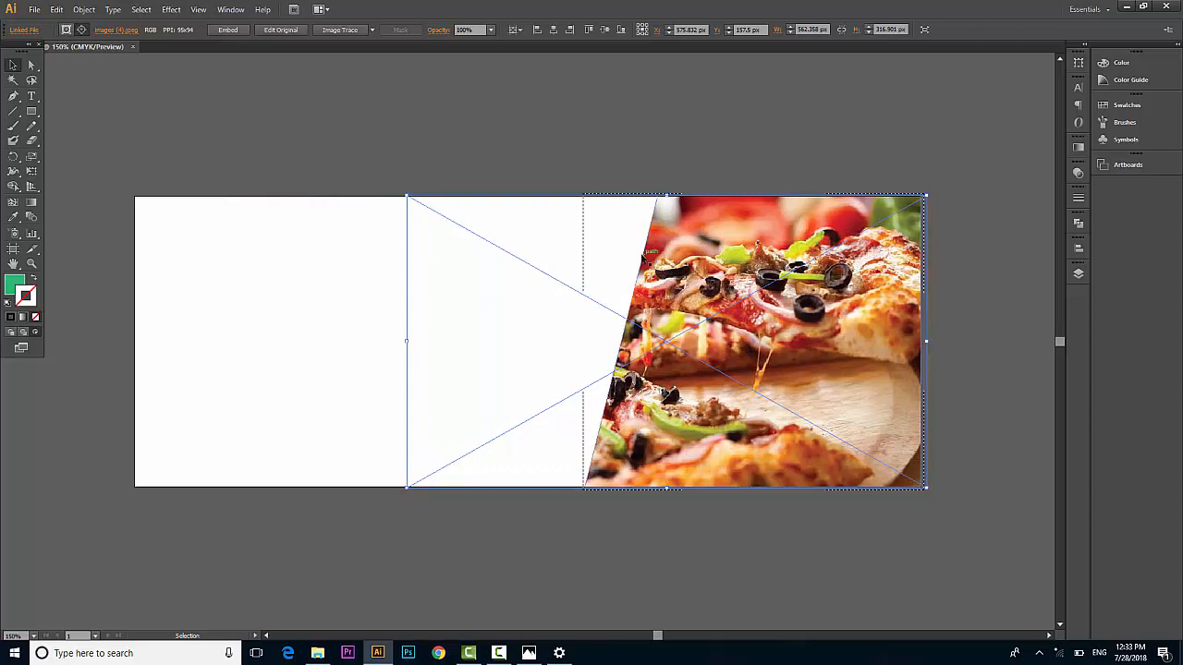
key("Left")
key("Left")
key("Left")
key("Left")
key("Left")
key("Left")
key("Left")
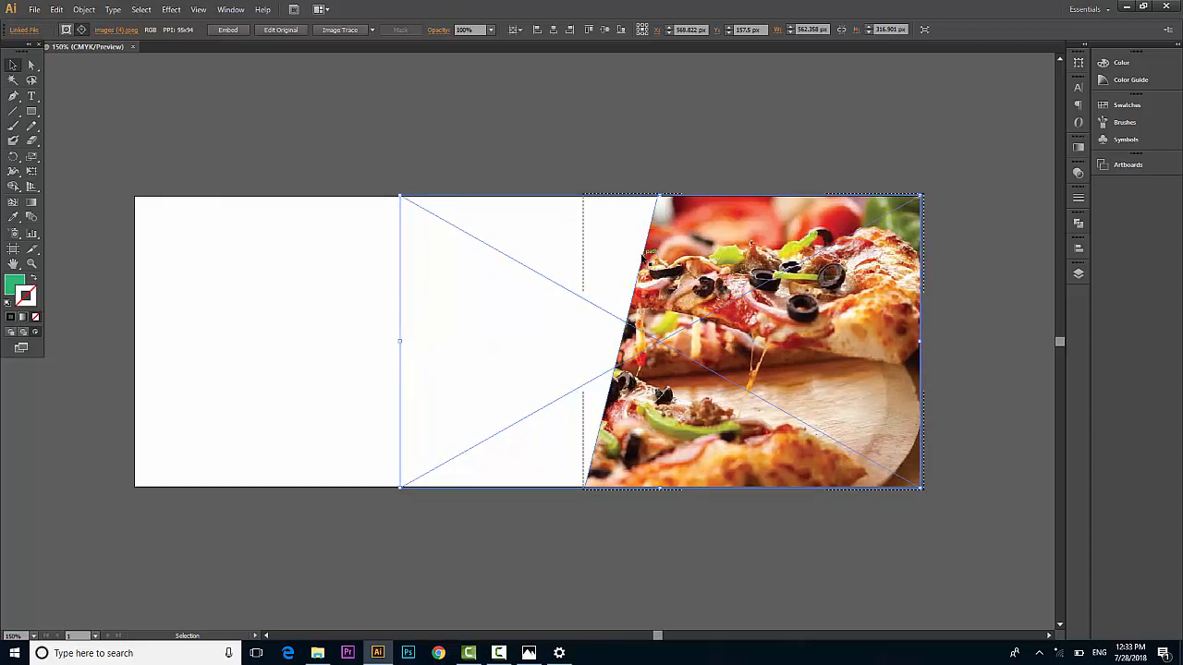
left_click(489, 127)
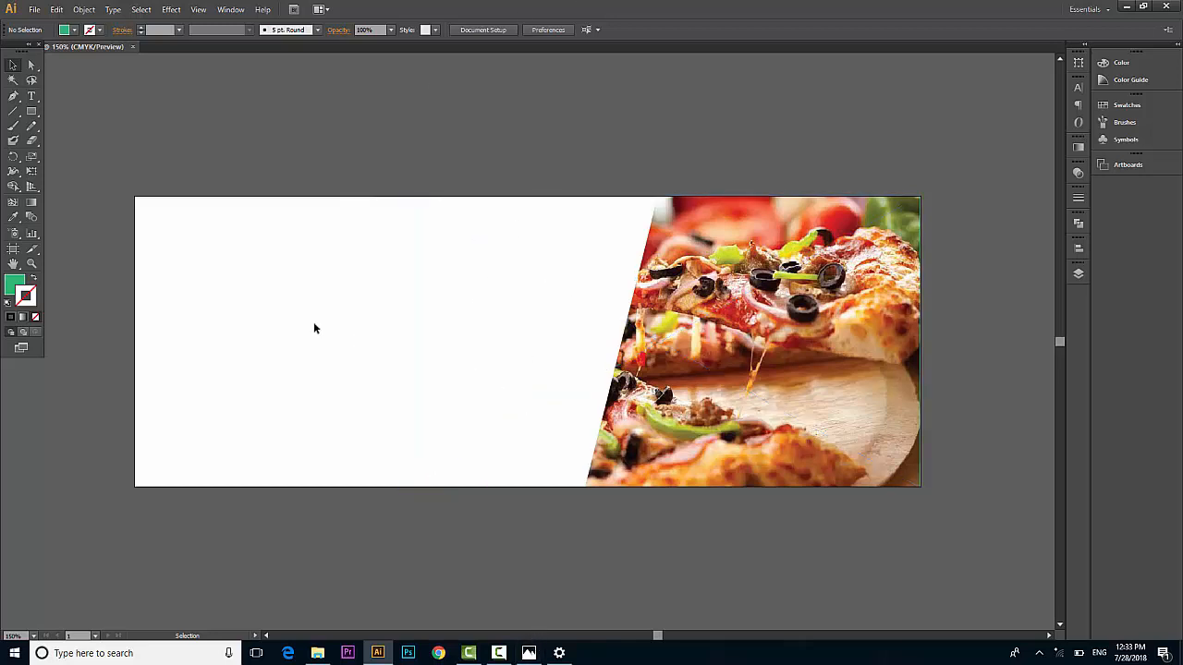
Add the text "HIIGSI RESTAURANT" near the top of the white area and set its font size to 72 pt.
left_click(32, 97)
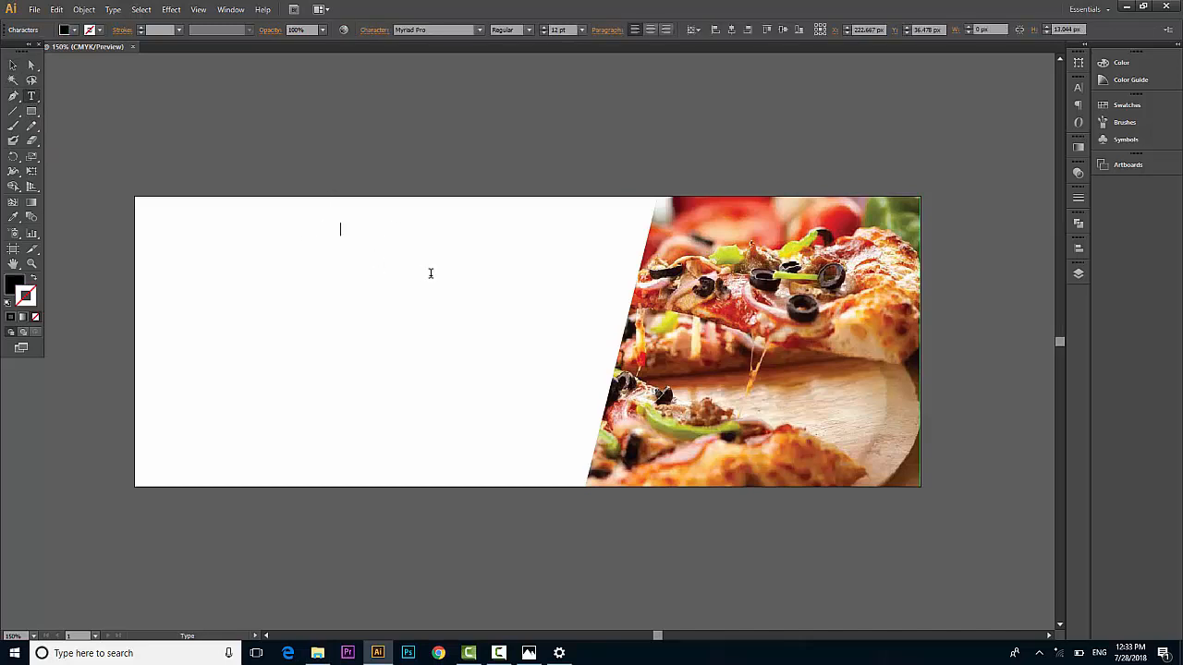
type("HIIGSI RESTAURANT")
key("ctrl+a")
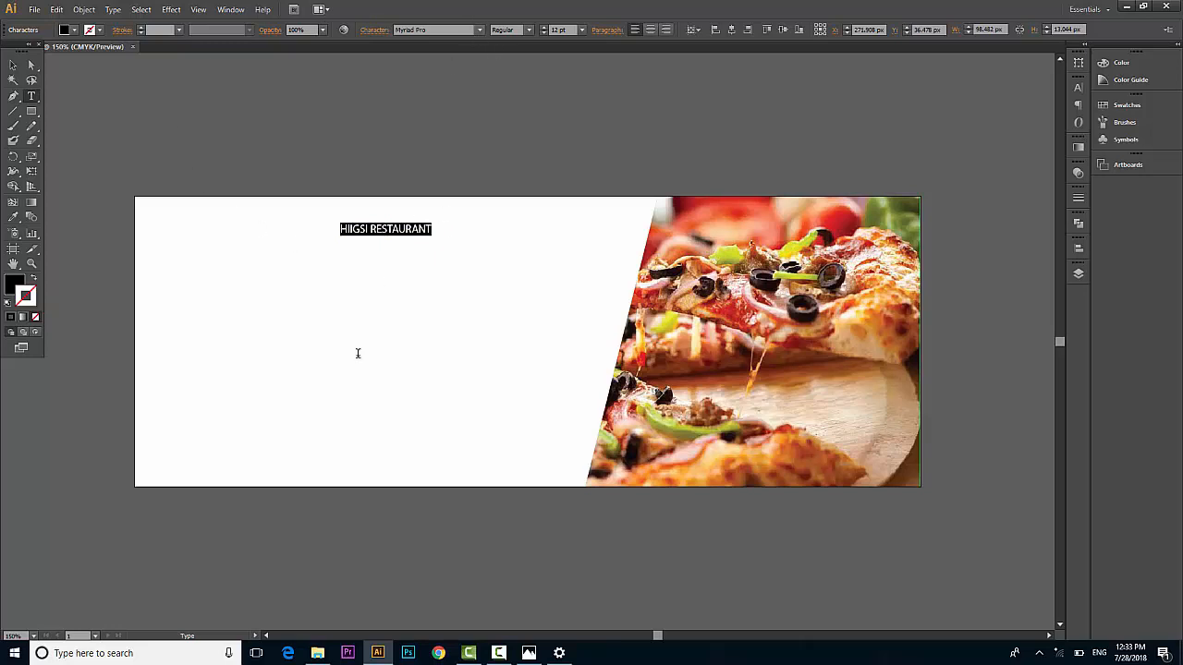
left_click_drag(426, 223, 277, 232)
left_click(581, 29)
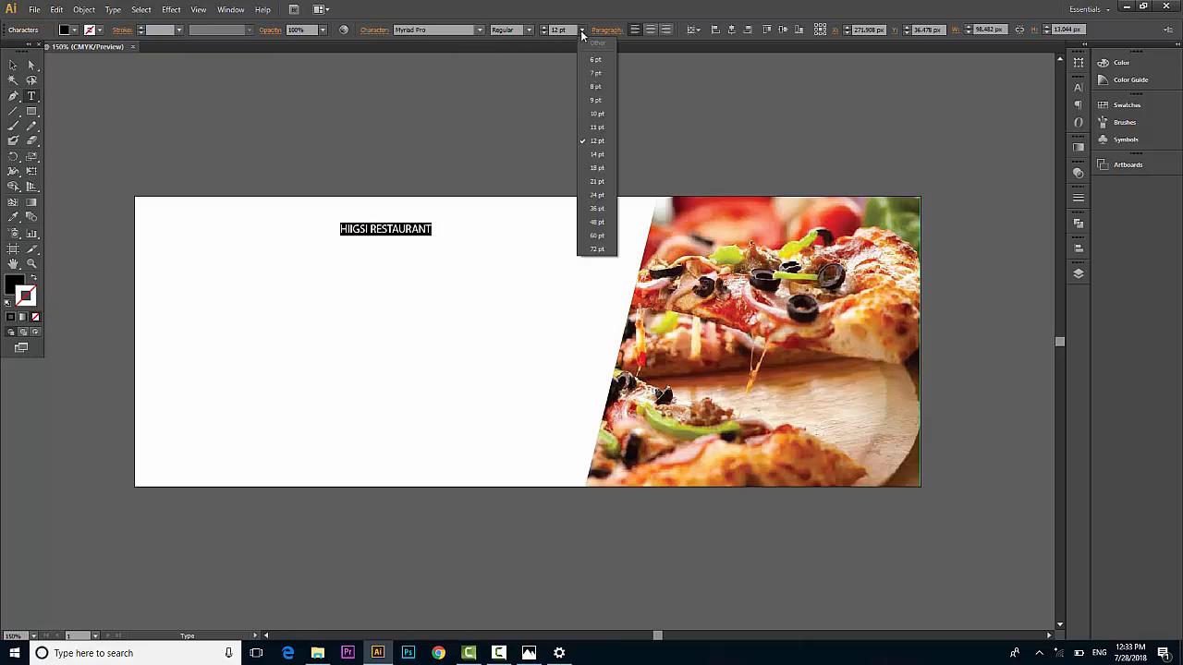
left_click(596, 250)
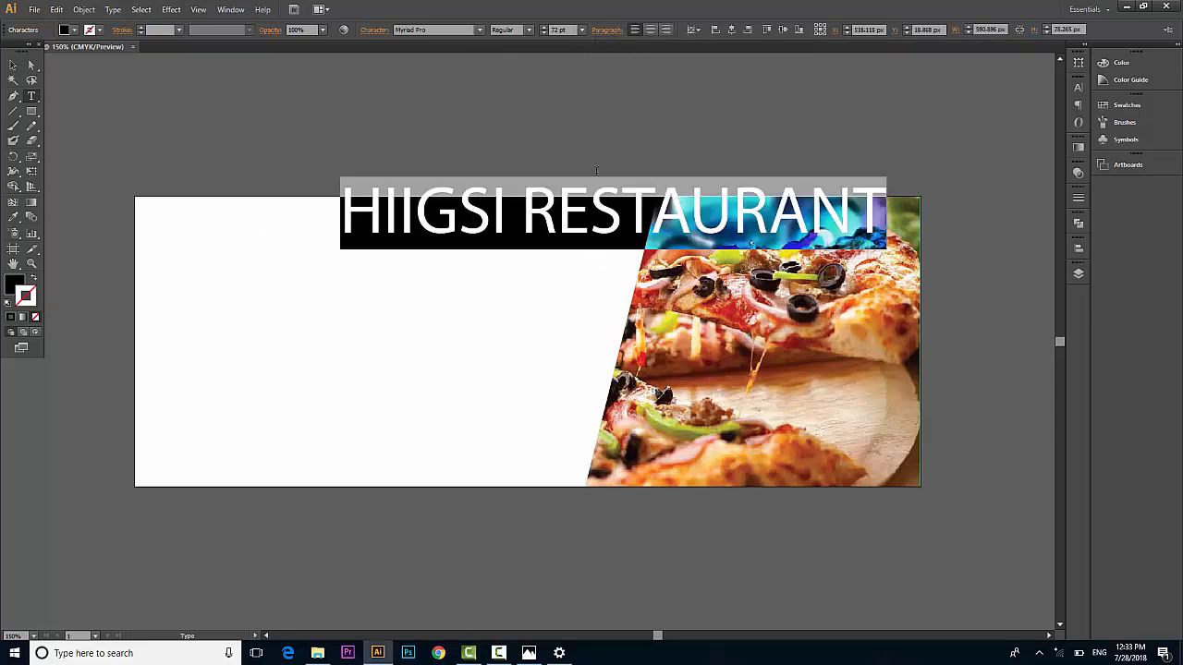
Reduce the HIIGSI RESTAURANT title's font size to 58 pt and move it left so it fits in the white area.
left_click(542, 34)
left_click(542, 34)
left_click(542, 35)
left_click(543, 34)
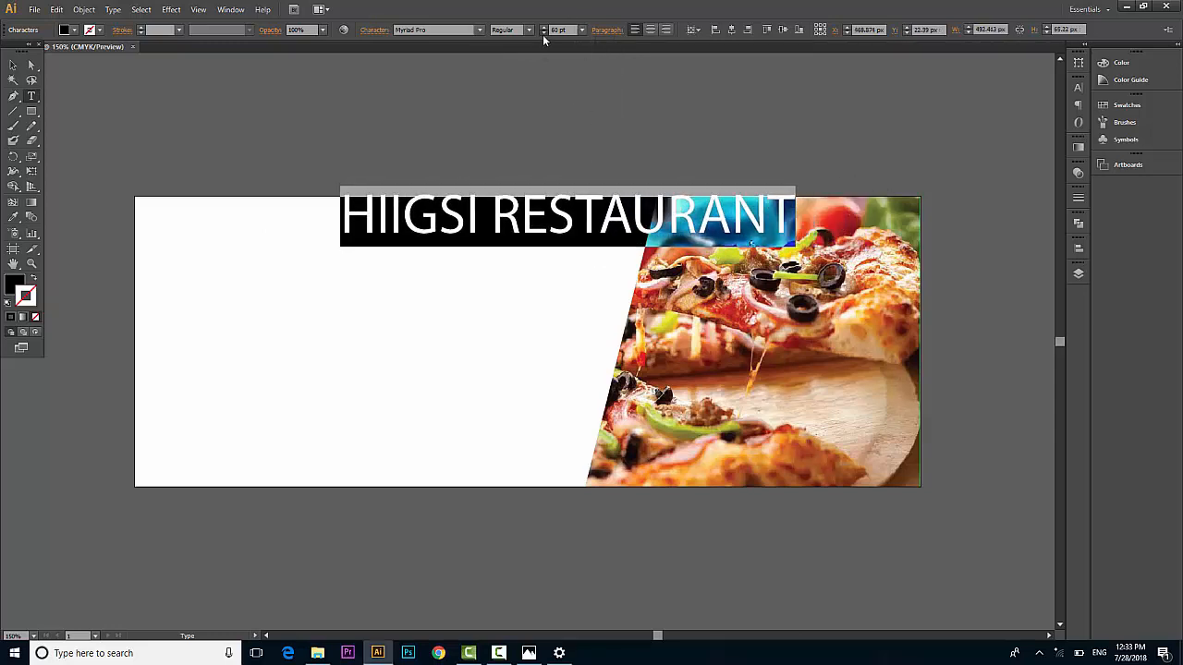
left_click(543, 34)
key("Escape")
left_click_drag(537, 226, 428, 251)
left_click_drag(418, 241, 418, 241)
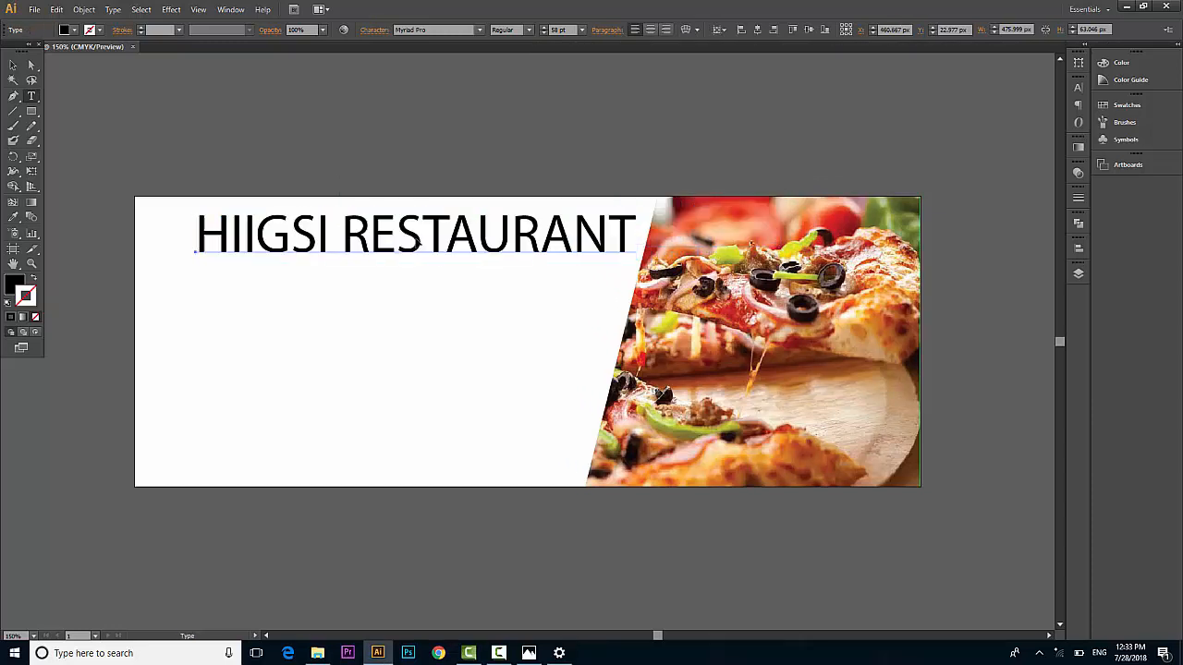
Change the title's font to Nirmala UI Bold and break it so RESTAURANT sits on a second line.
triple_click(425, 238)
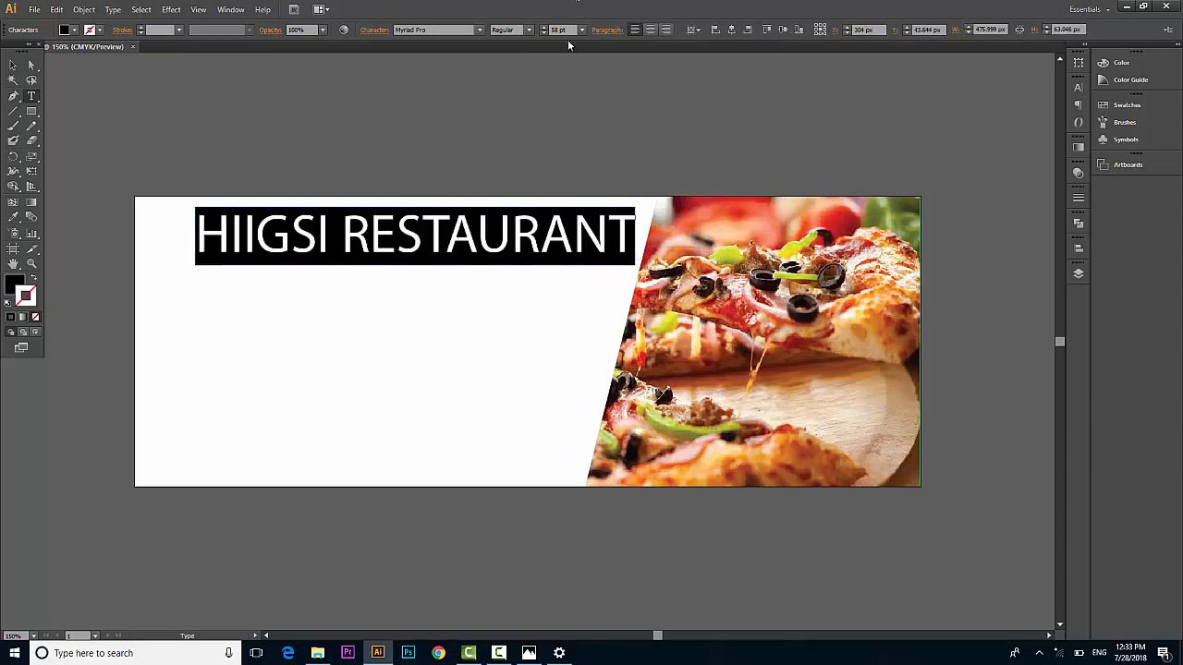
left_click(413, 30)
type("Nueva")
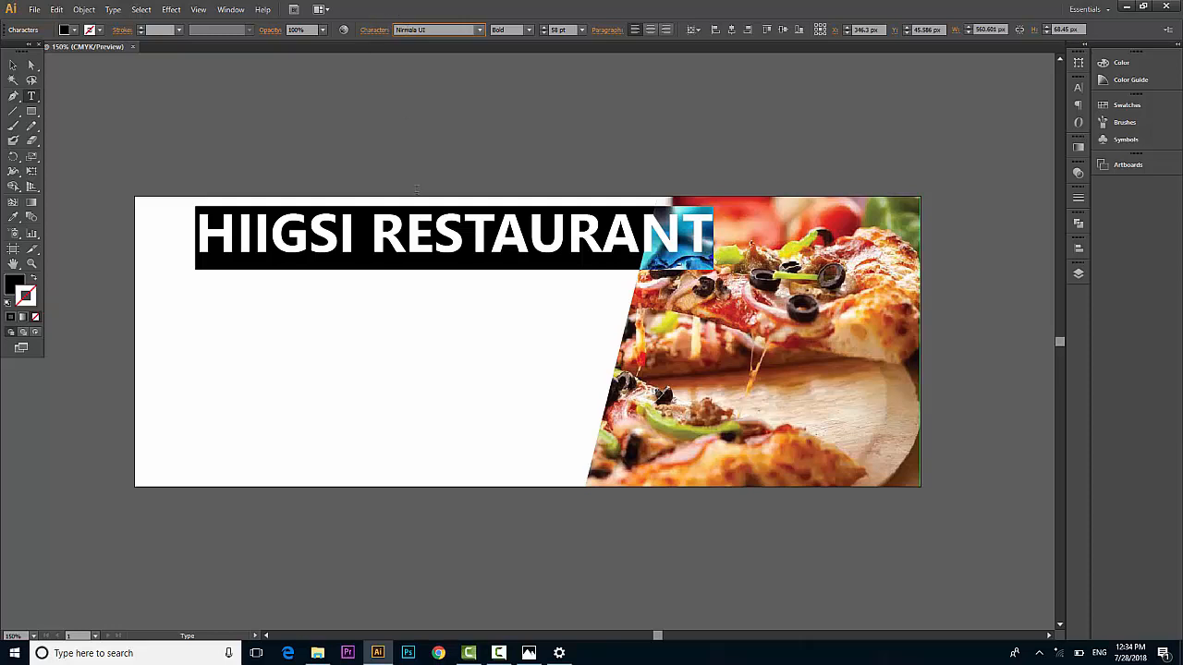
left_click(376, 236)
key("Return")
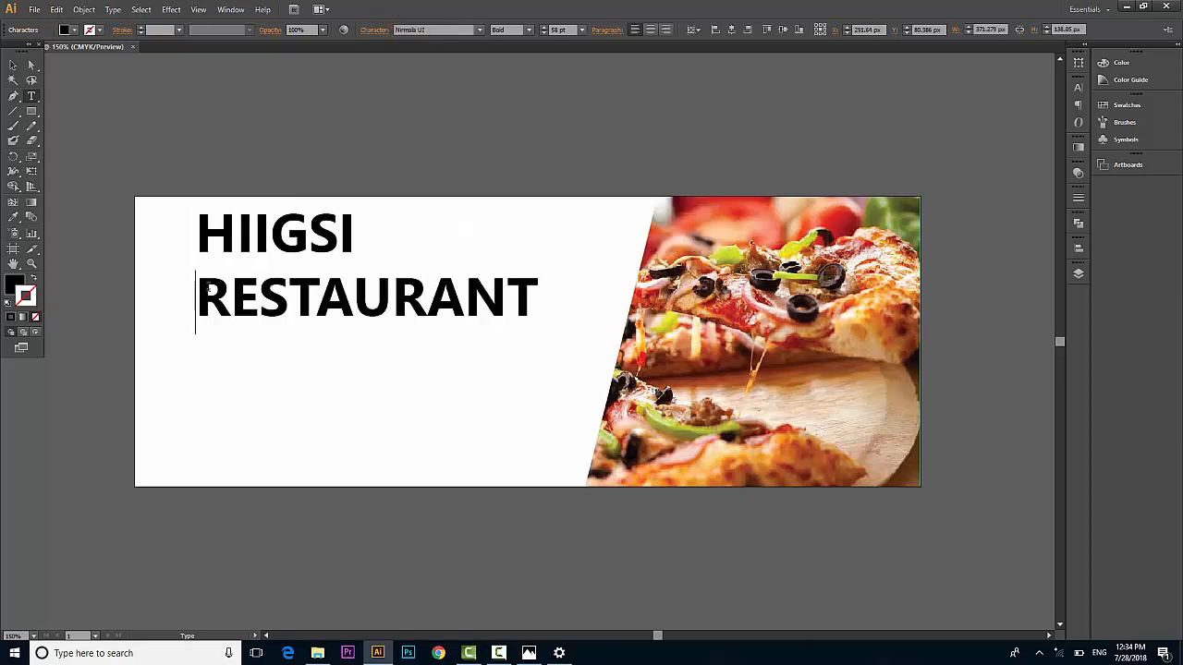
Set the font size of the word HIIGSI to 80 pt.
left_click_drag(349, 248, 185, 243)
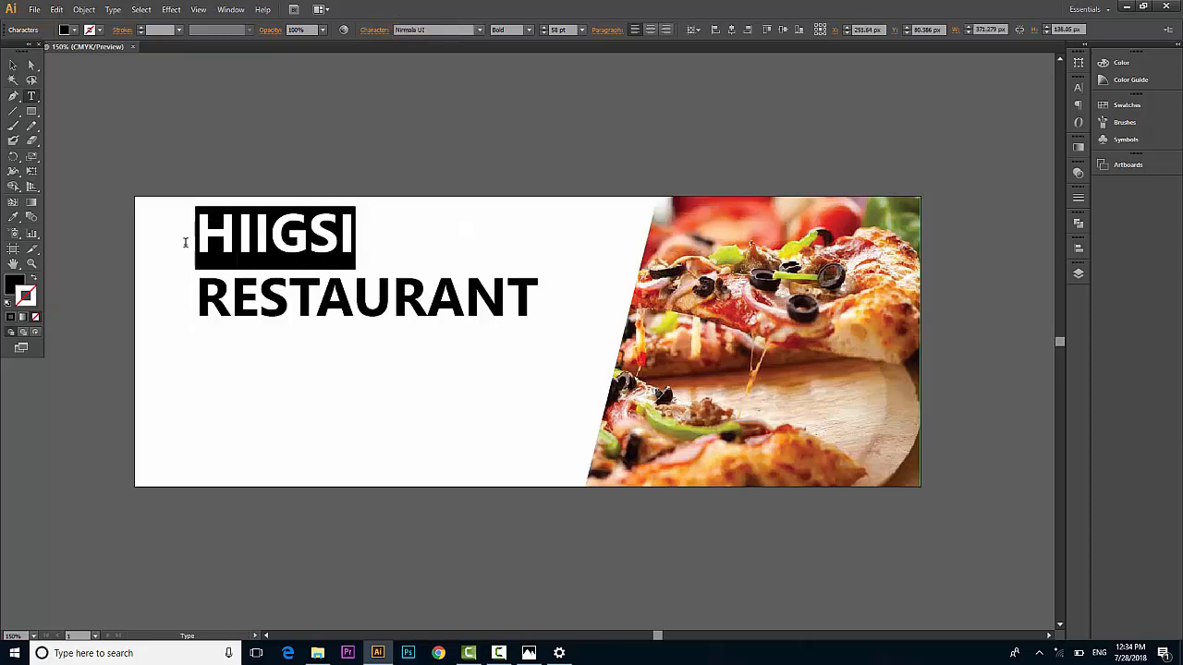
left_click(543, 27)
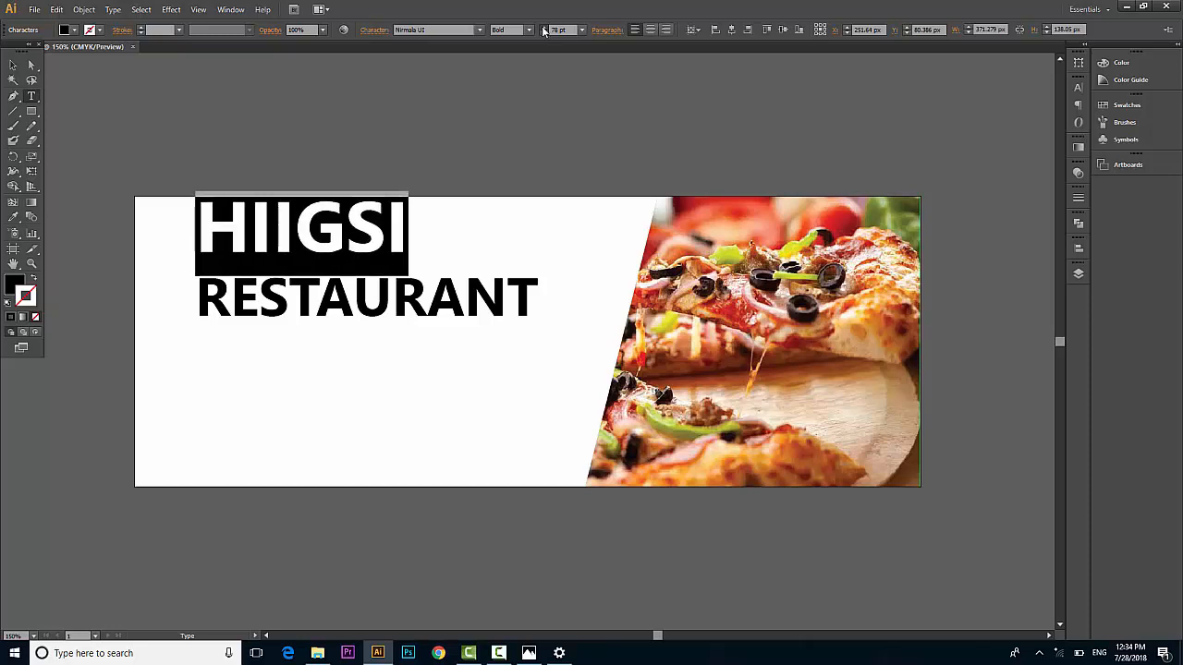
left_click(544, 26)
Set the word RESTAURANT to 37 pt and move the two-line title right and slightly down within the white area.
left_click_drag(551, 308, 190, 307)
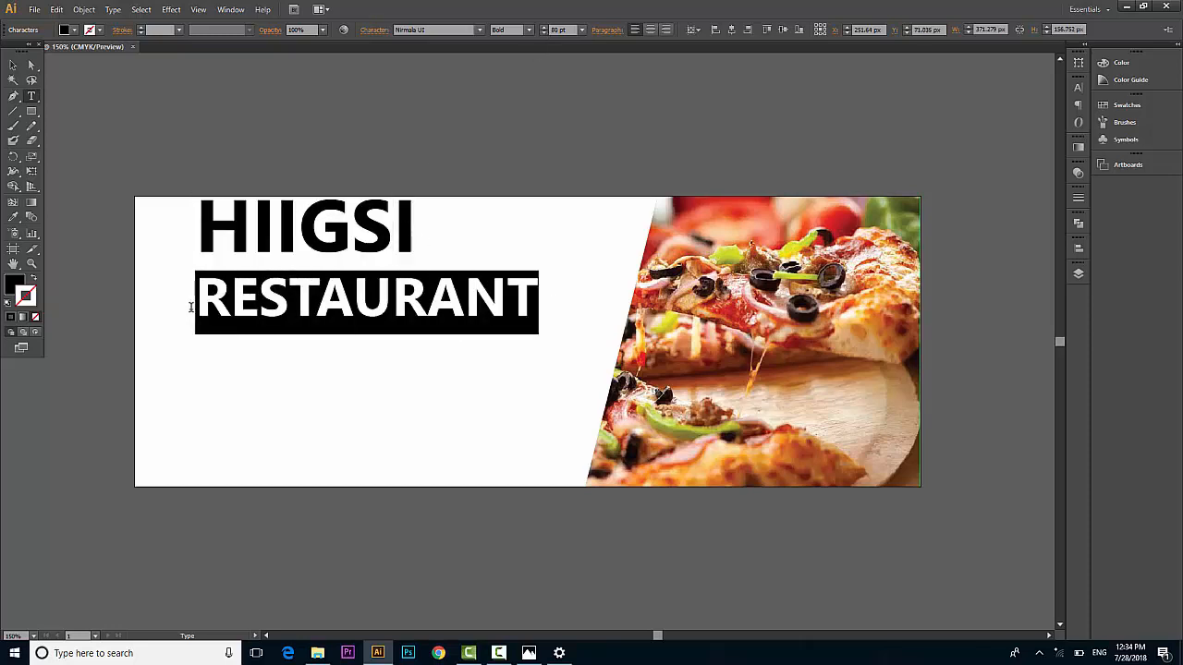
left_click(543, 34)
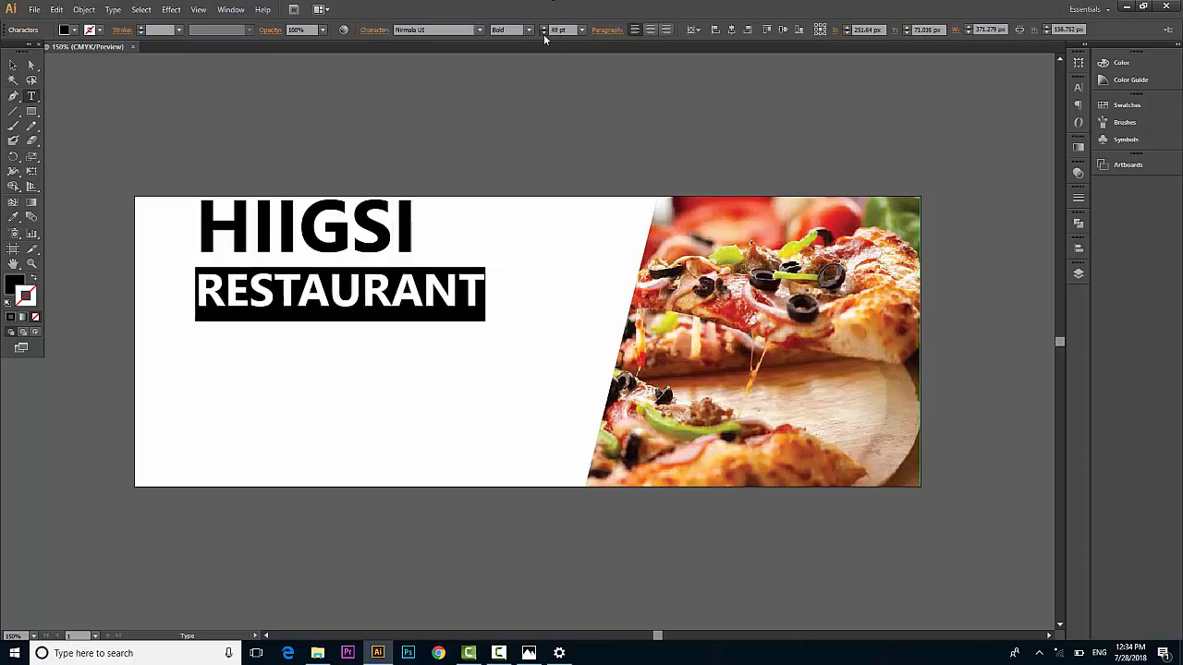
left_click(543, 34)
left_click(543, 34)
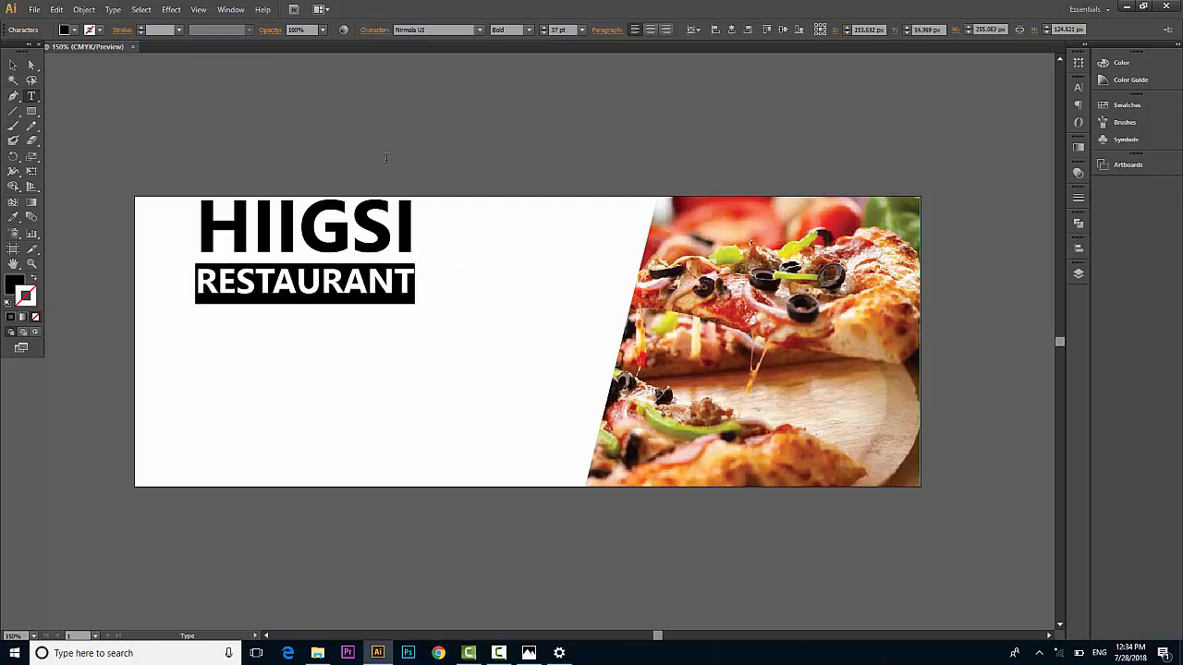
key("Escape")
left_click_drag(314, 219, 384, 236)
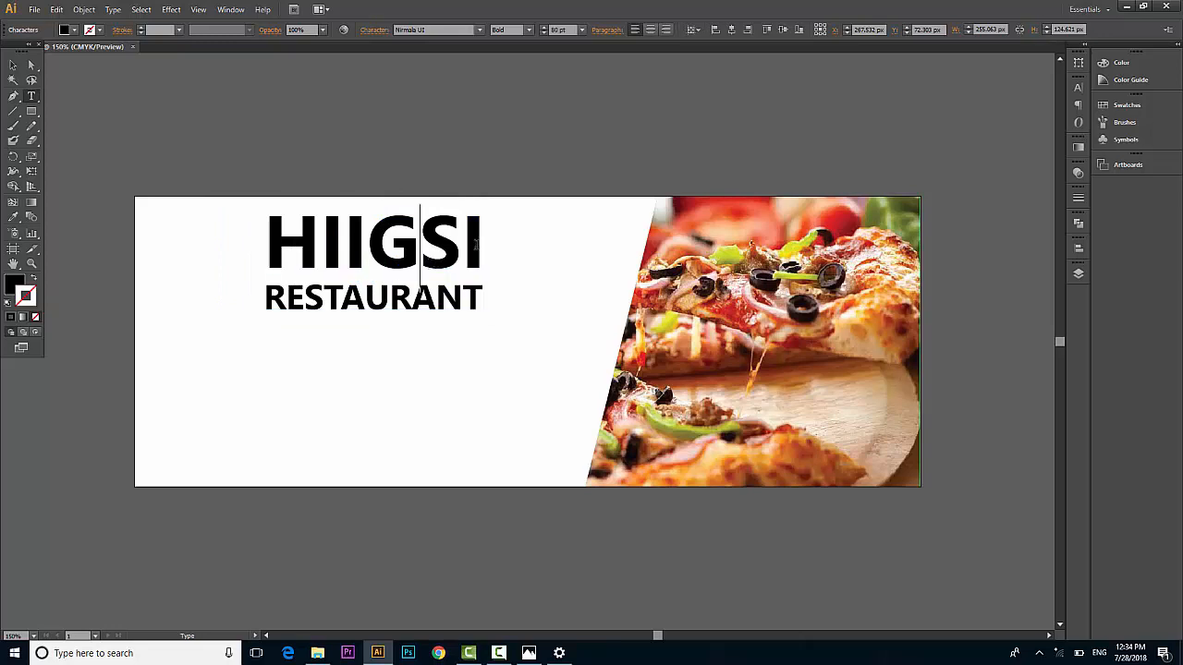
Colour the word HIIGSI yellow-green by sampling the green pepper in the pizza photo with the Eyedropper, and deselect the title.
left_click_drag(496, 234, 247, 234)
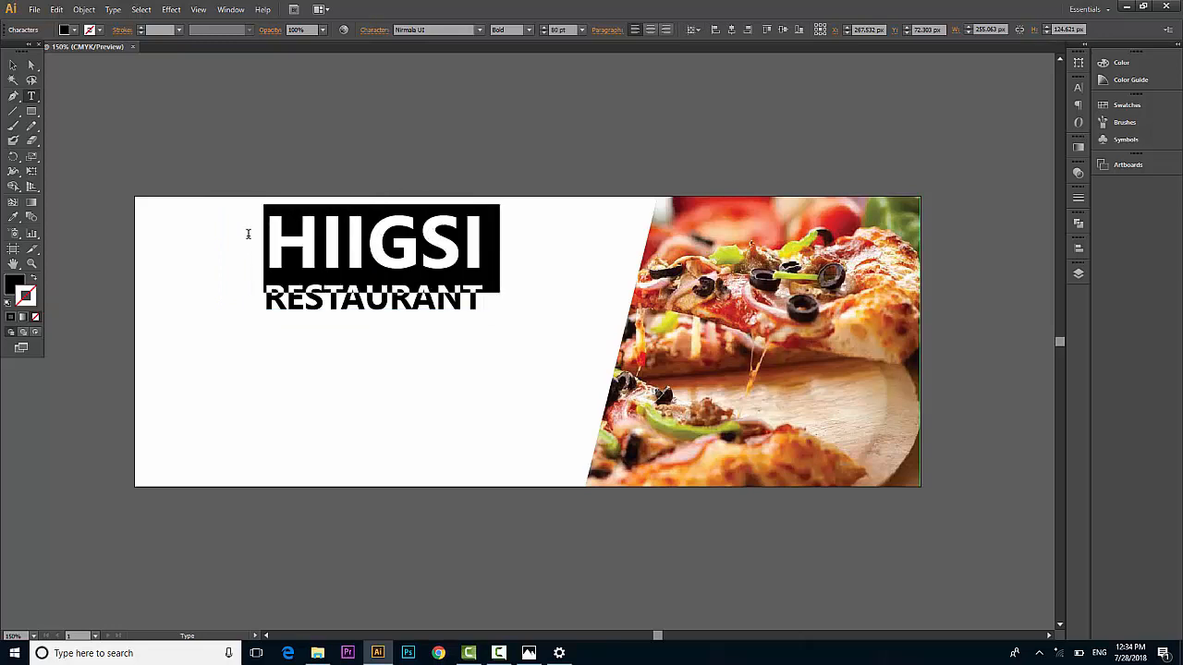
left_click(13, 221)
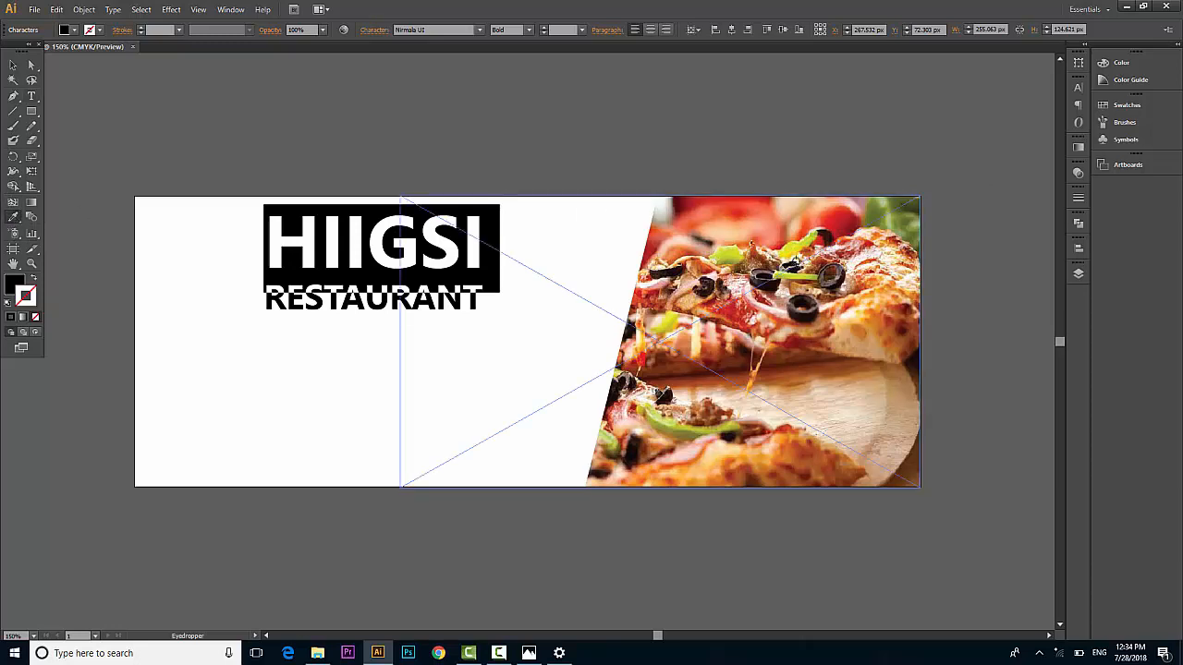
left_click(784, 282)
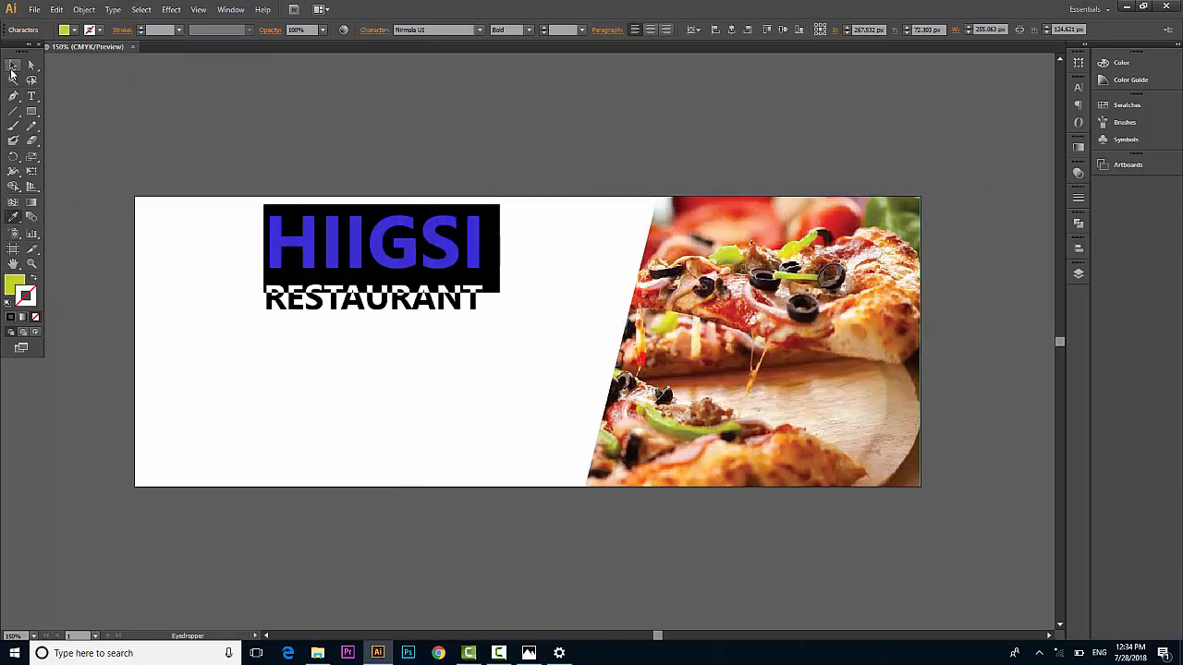
left_click(13, 65)
left_click(511, 371)
Reduce the font size of the word RESTAURANT to 28 pt.
double_click(454, 313)
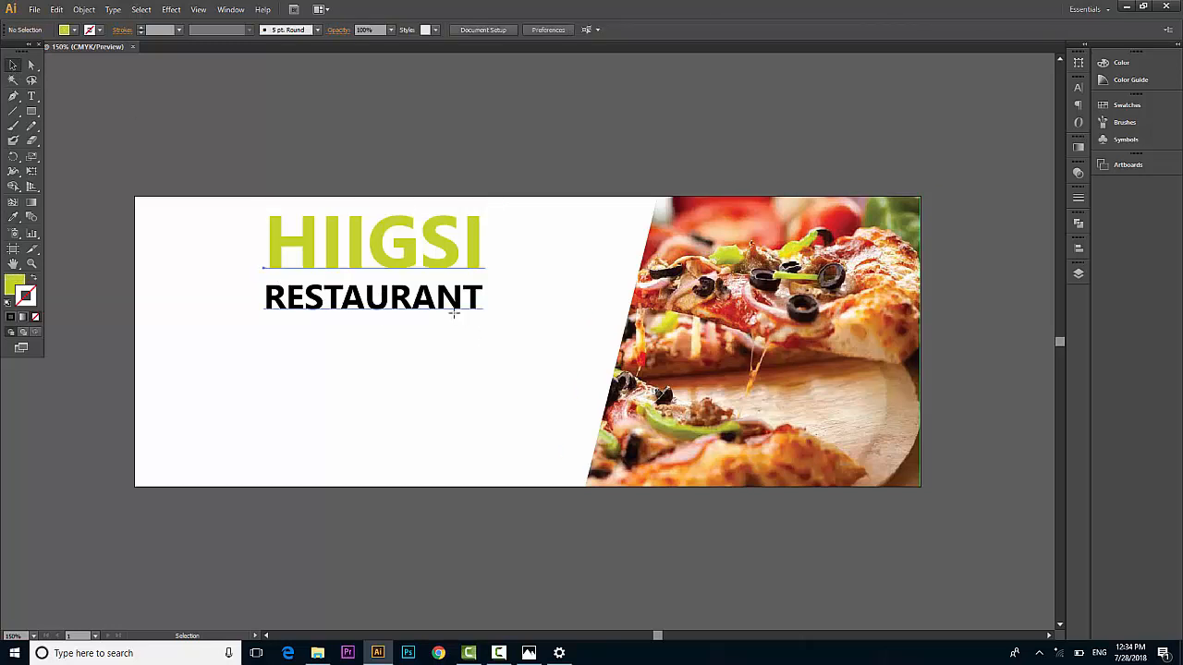
left_click_drag(483, 297, 221, 300)
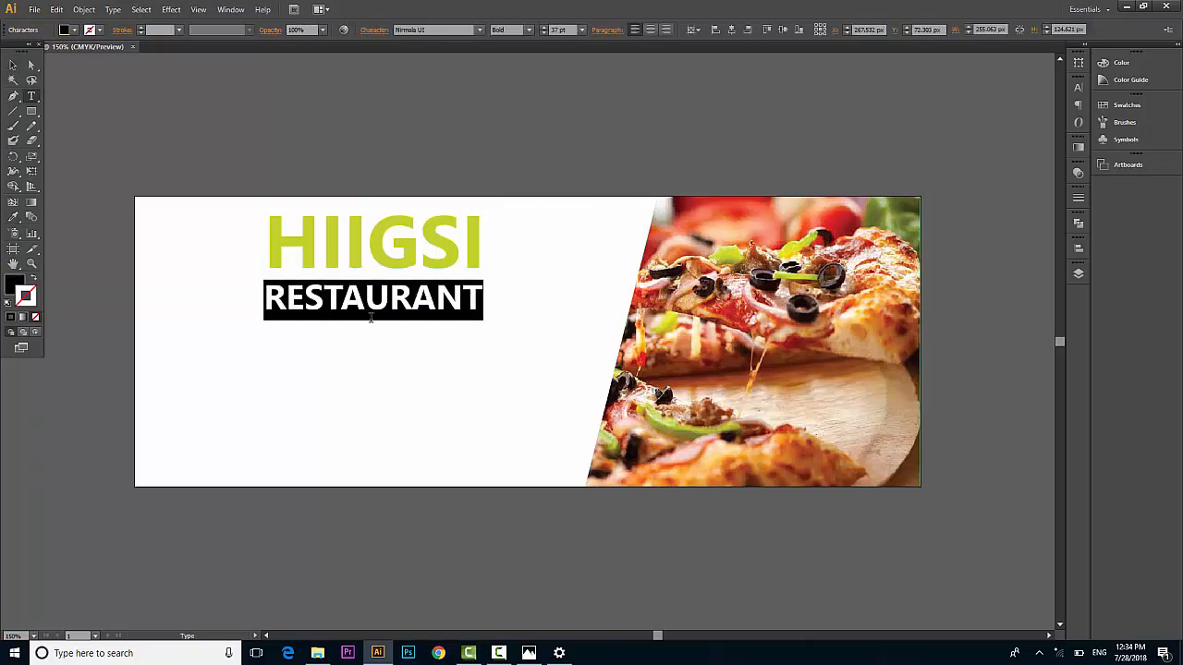
left_click(543, 34)
left_click(544, 33)
left_click(543, 33)
left_click(542, 34)
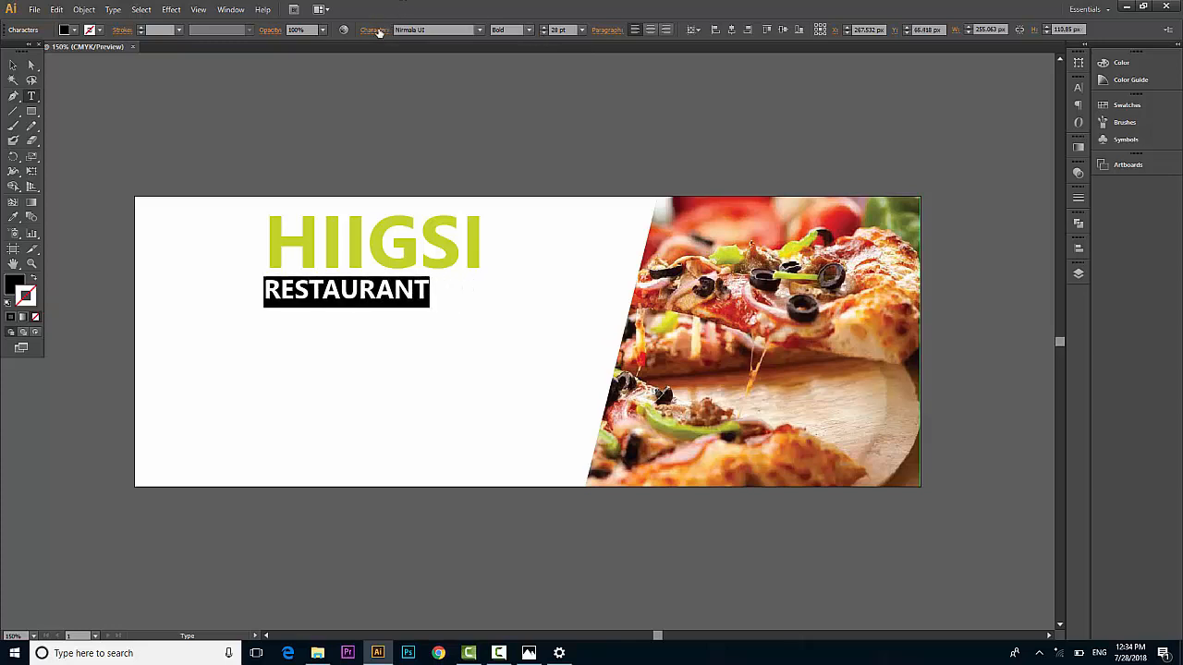
Set the leading of the RESTAURANT line to 24 pt so it sits close beneath HIIGSI.
left_click(371, 32)
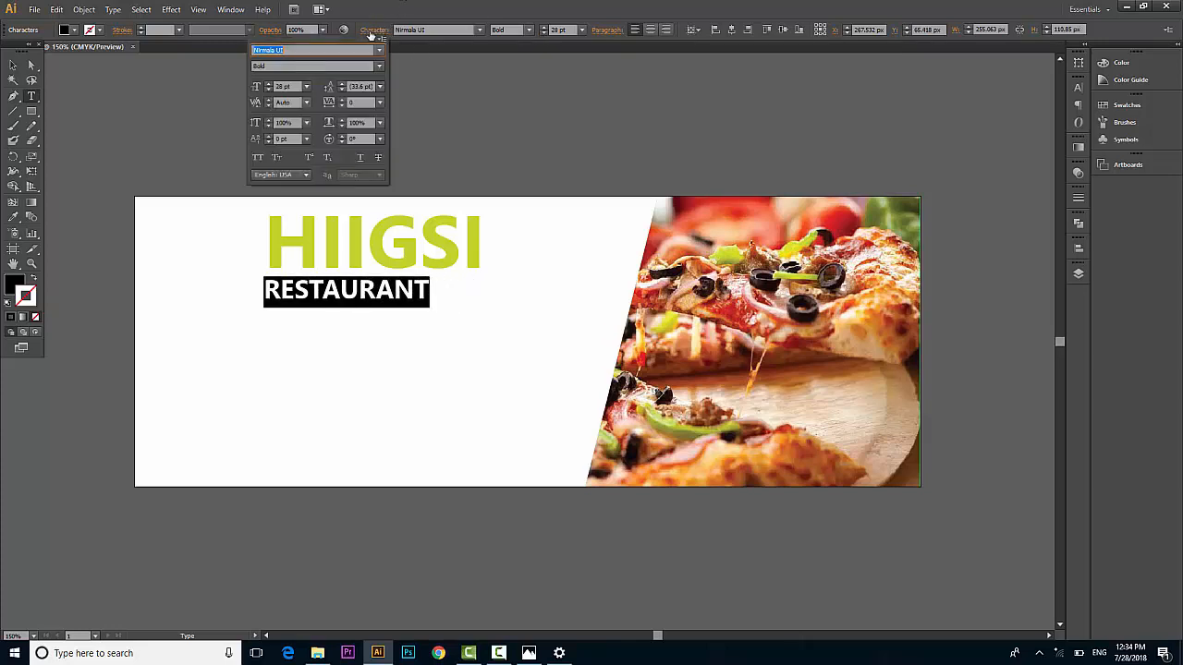
left_click(341, 89)
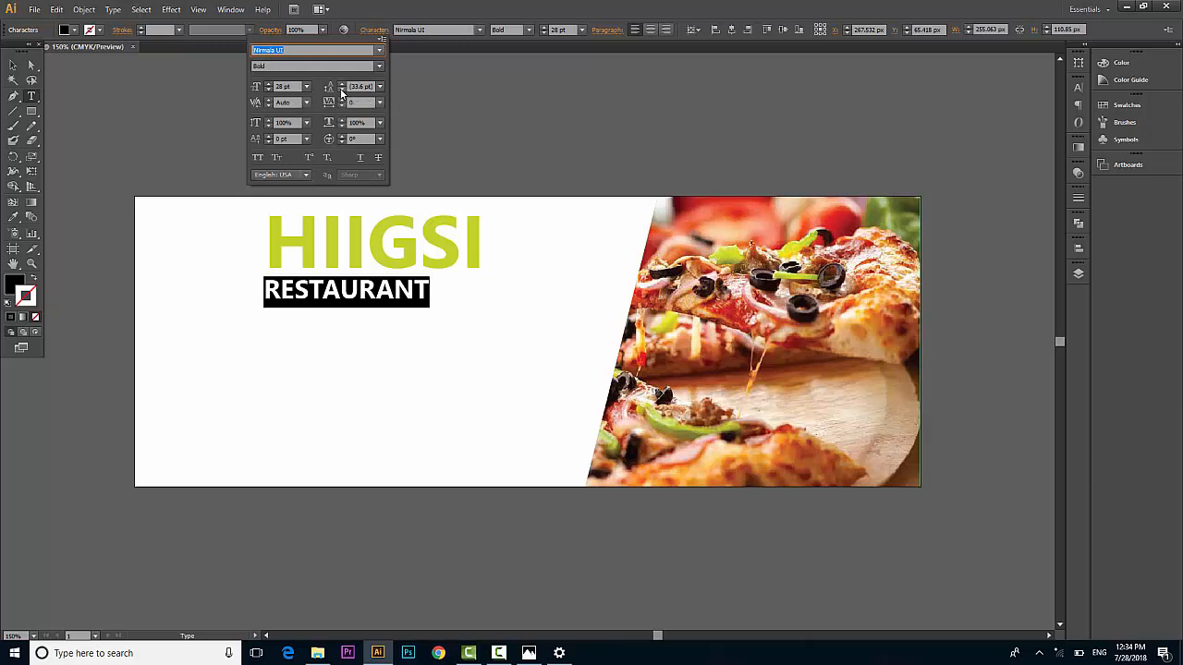
left_click(341, 90)
left_click(341, 90)
left_click(341, 90)
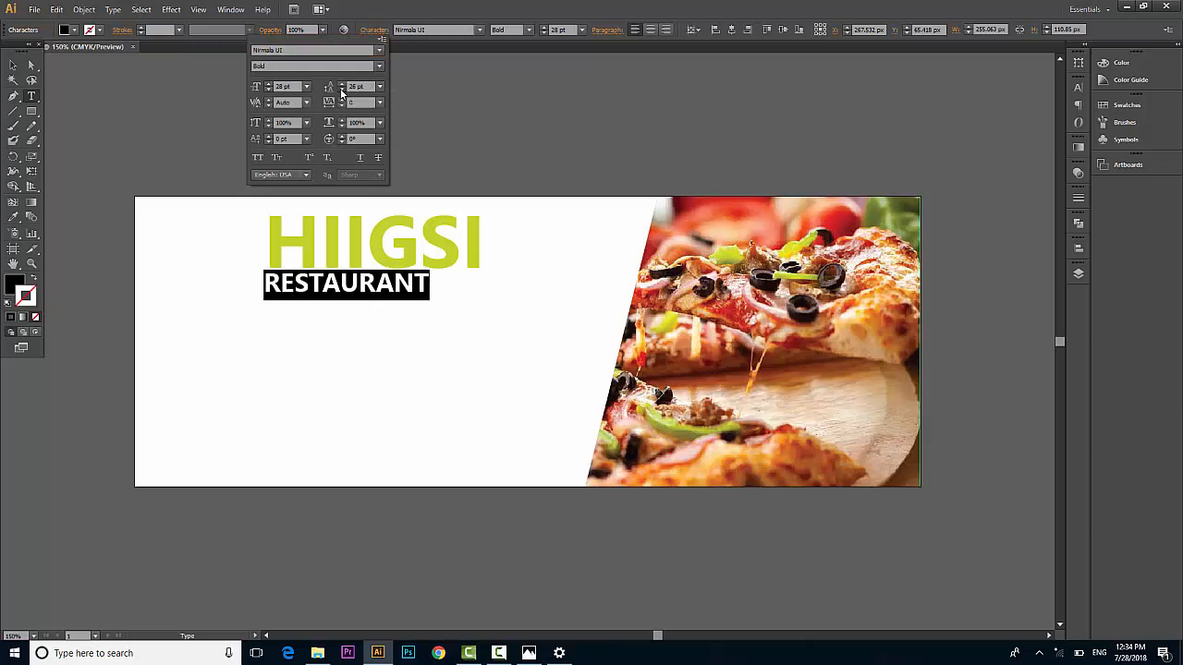
left_click(341, 90)
left_click(341, 90)
left_click(341, 90)
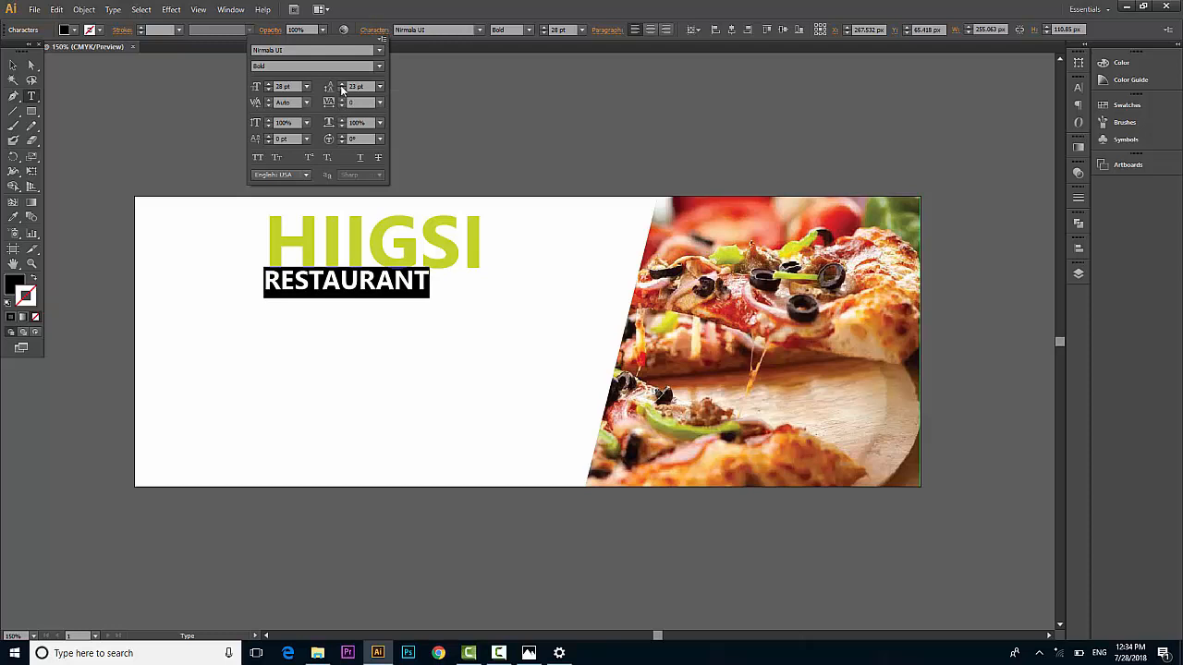
left_click(342, 84)
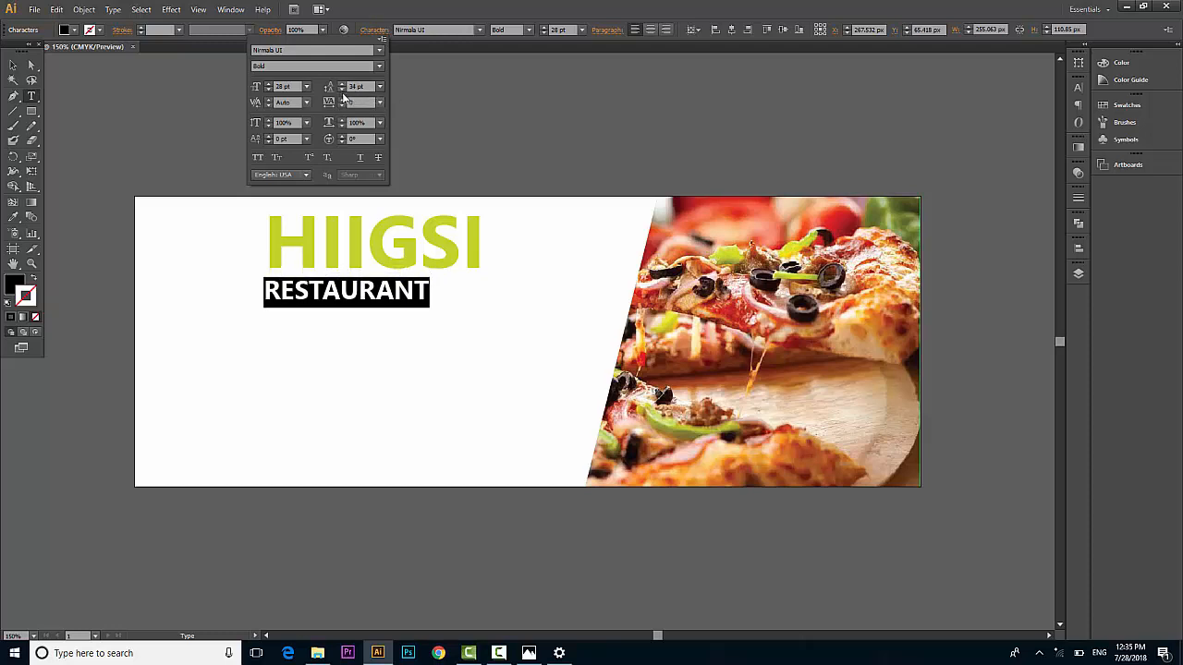
left_click(342, 90)
left_click(342, 90)
left_click(341, 90)
left_click(342, 90)
left_click(342, 91)
left_click(342, 90)
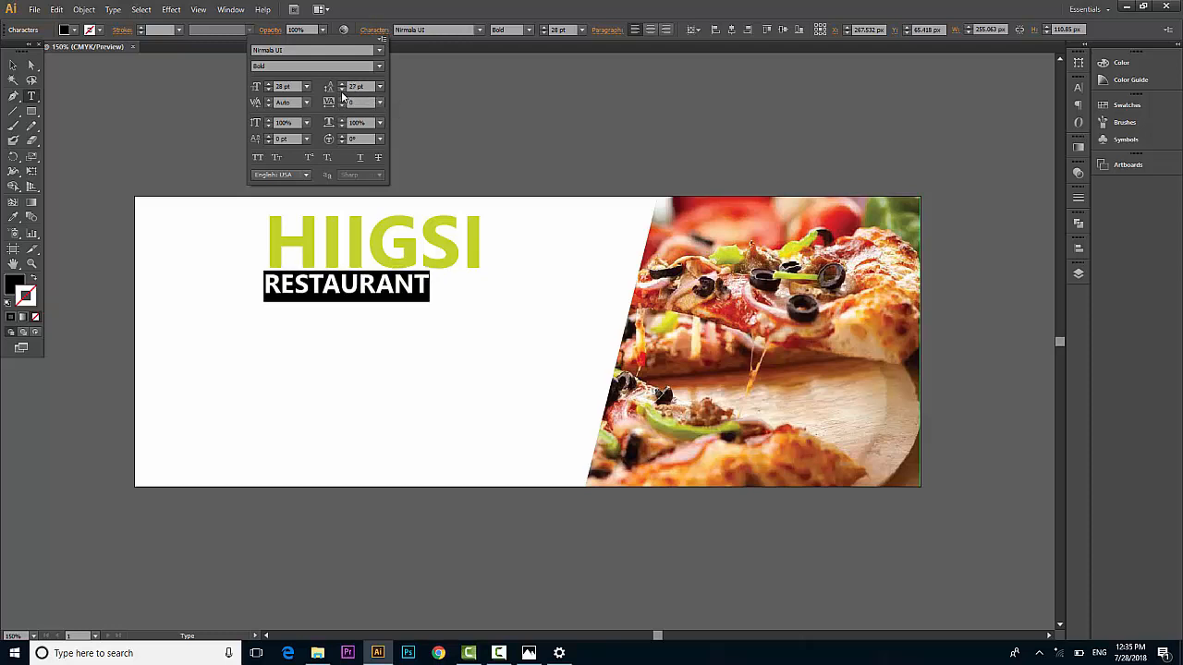
left_click(342, 90)
left_click(342, 90)
left_click(342, 91)
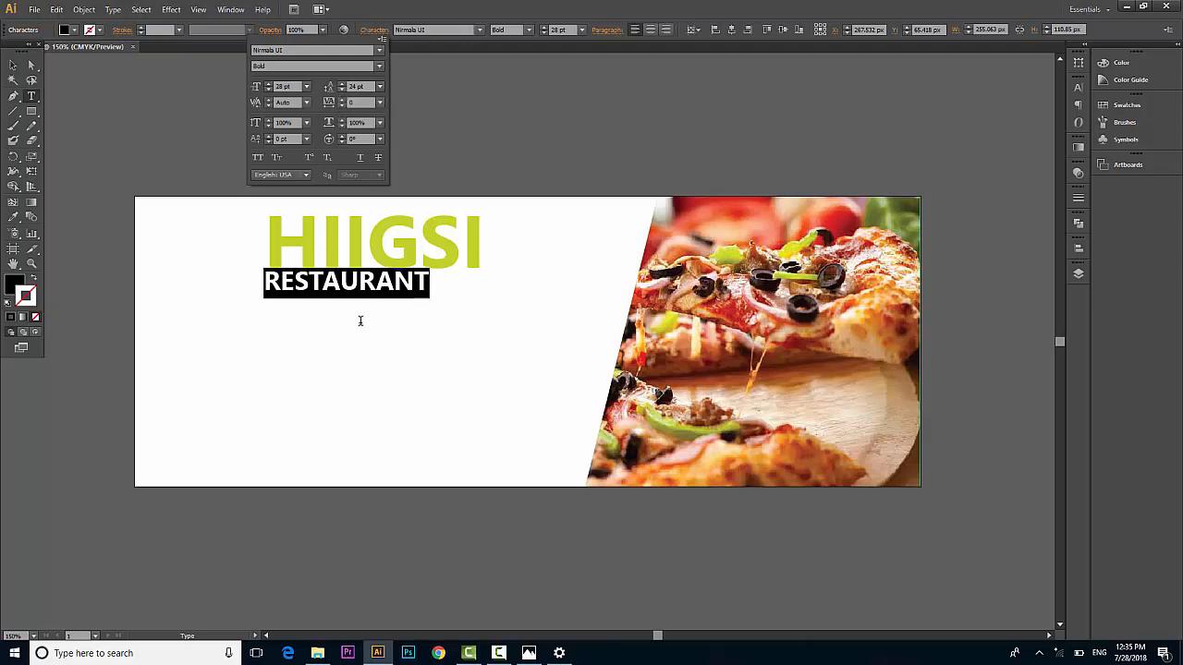
Set the tracking of the word RESTAURANT to 200 so it spans the width of HIIGSI.
left_click(340, 99)
left_click(340, 99)
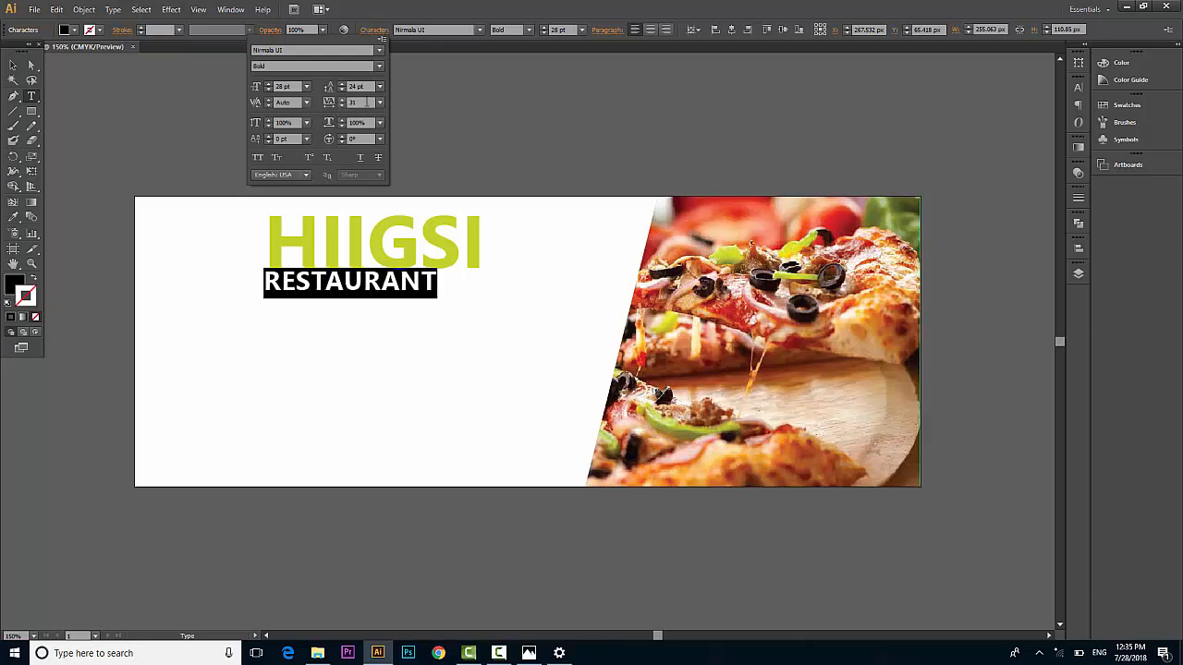
left_click(379, 102)
left_click(393, 284)
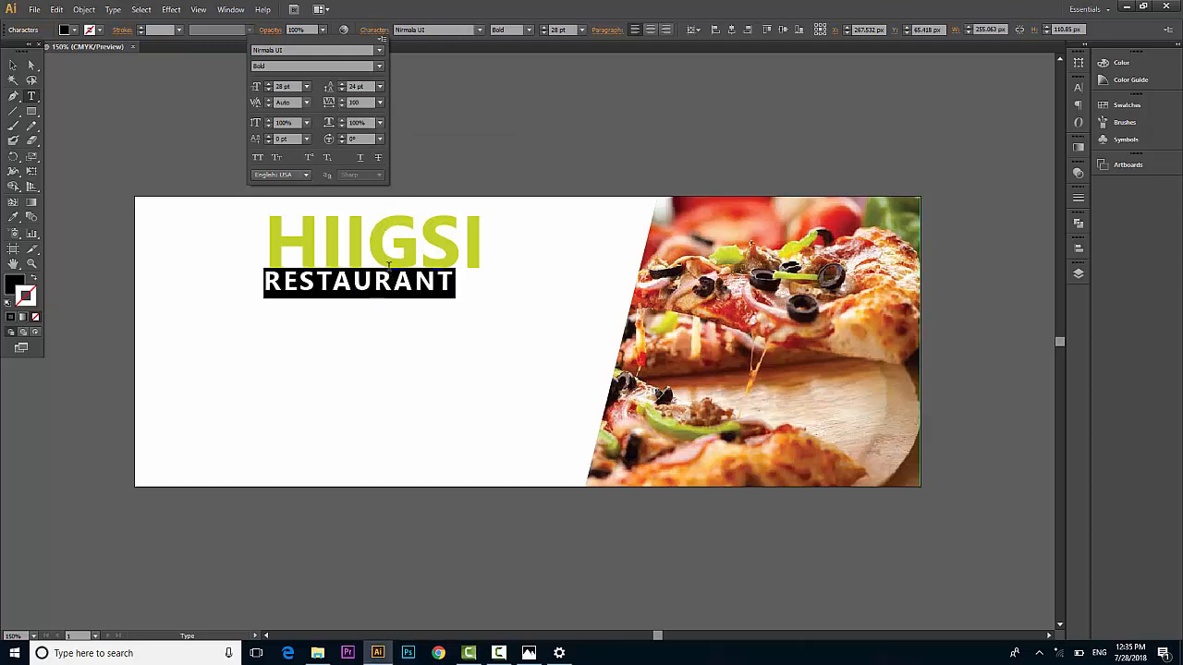
left_click(329, 101)
type("160")
key("Return")
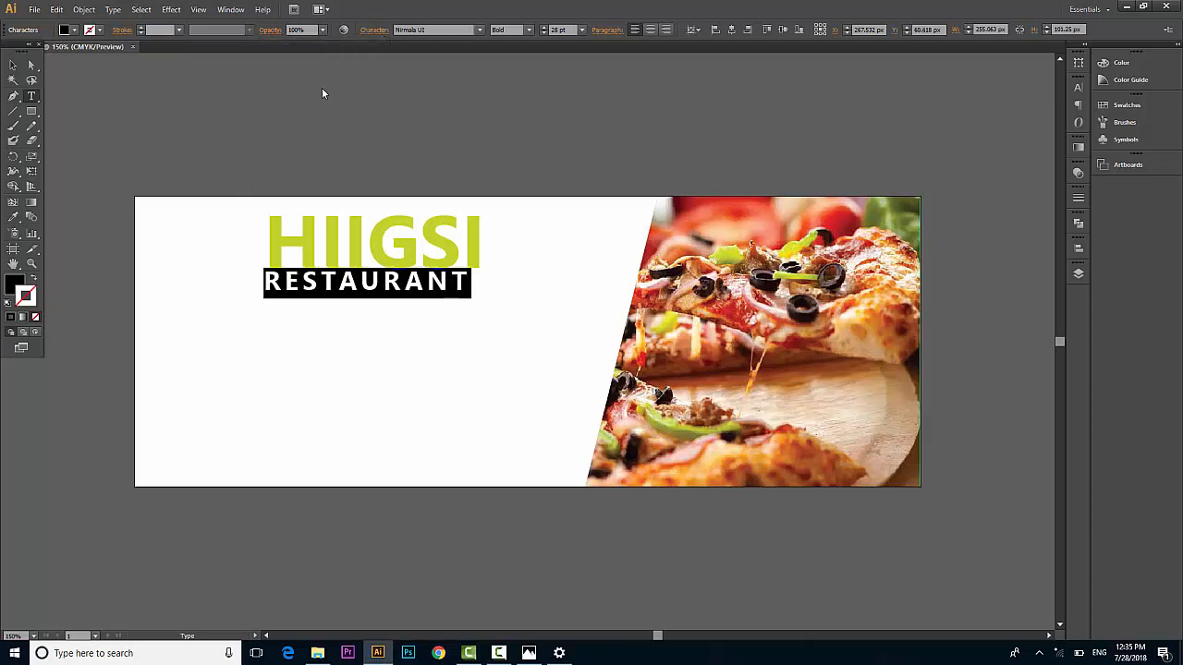
left_click(385, 30)
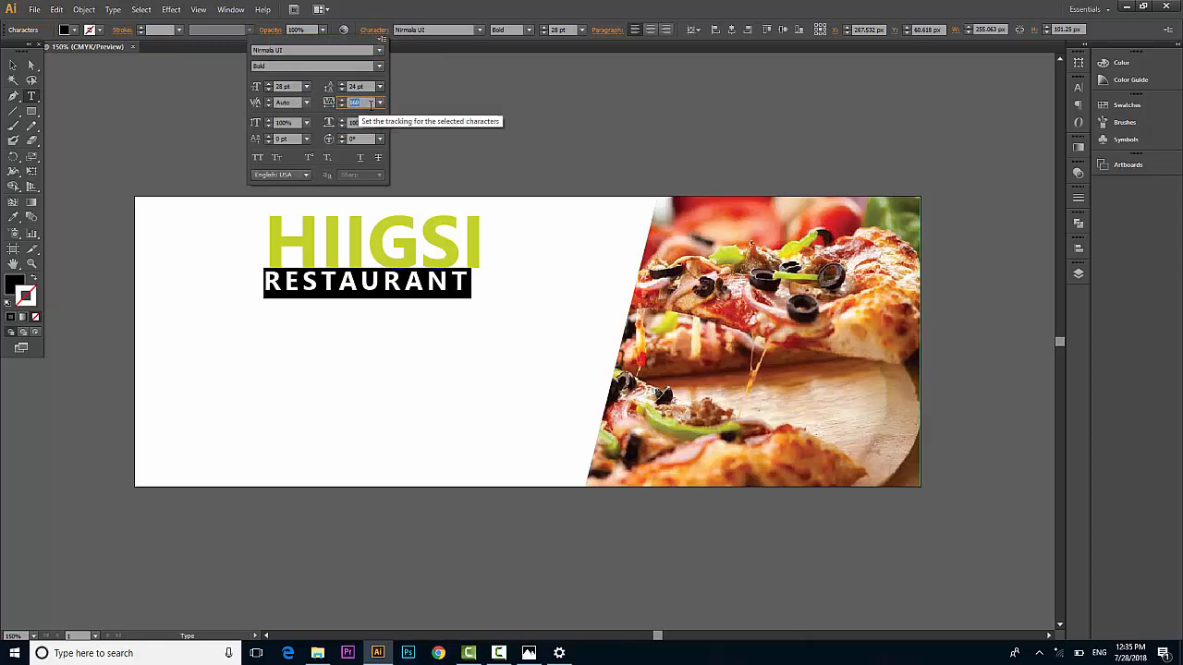
left_click(379, 102)
left_click(393, 297)
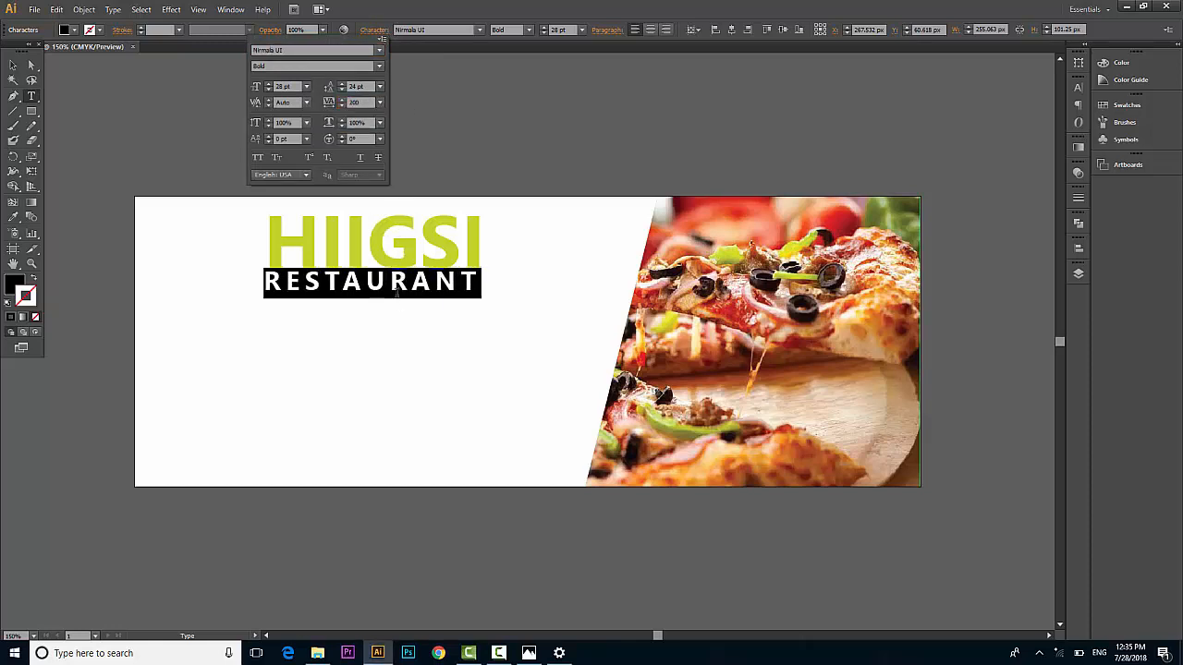
Recolour the word RESTAURANT with a dark brown sampled from the pizza photo, and move the whole title slightly down.
left_click(475, 268)
left_click_drag(484, 292, 188, 250)
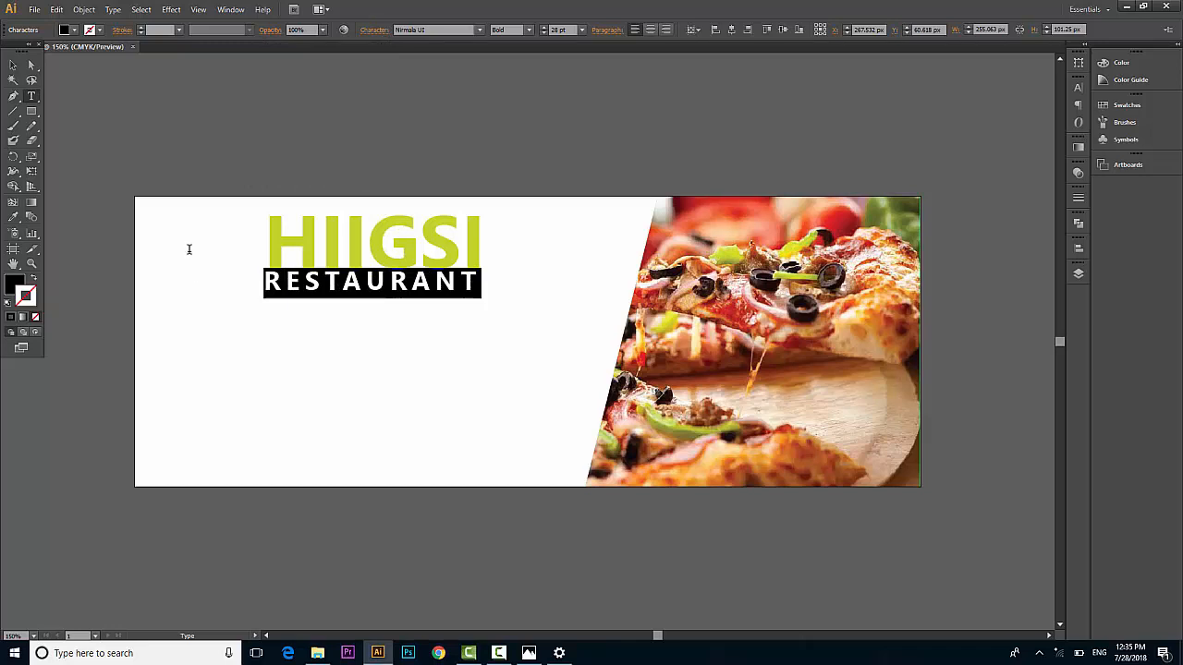
left_click(13, 216)
left_click(531, 212)
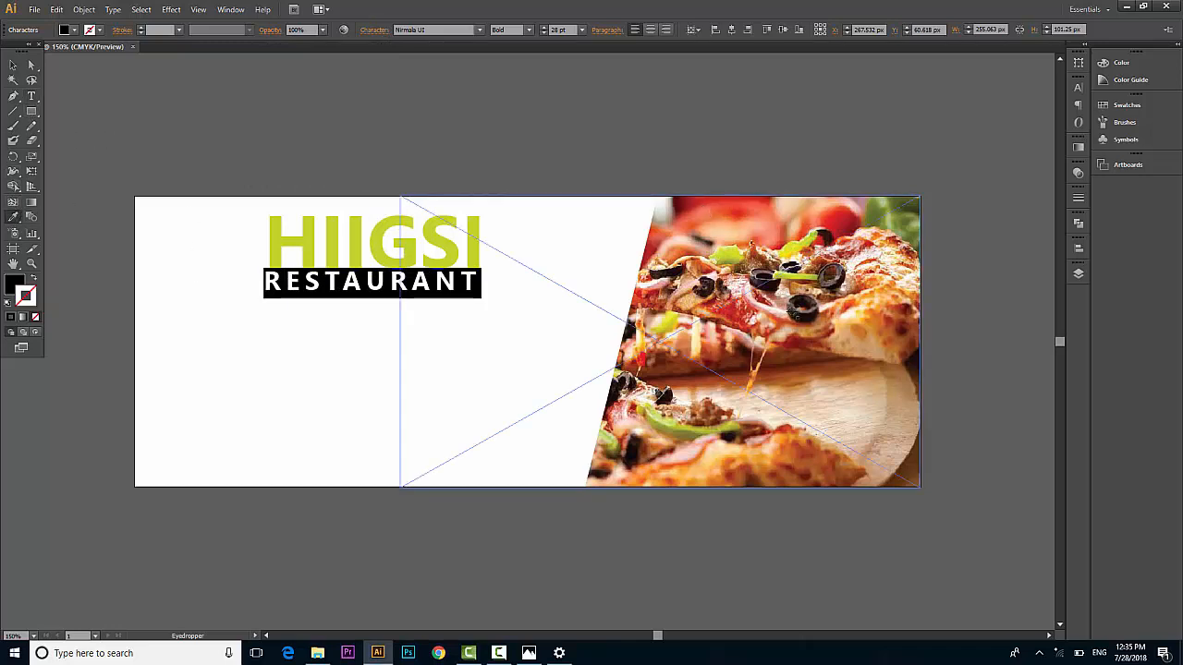
left_click(13, 64)
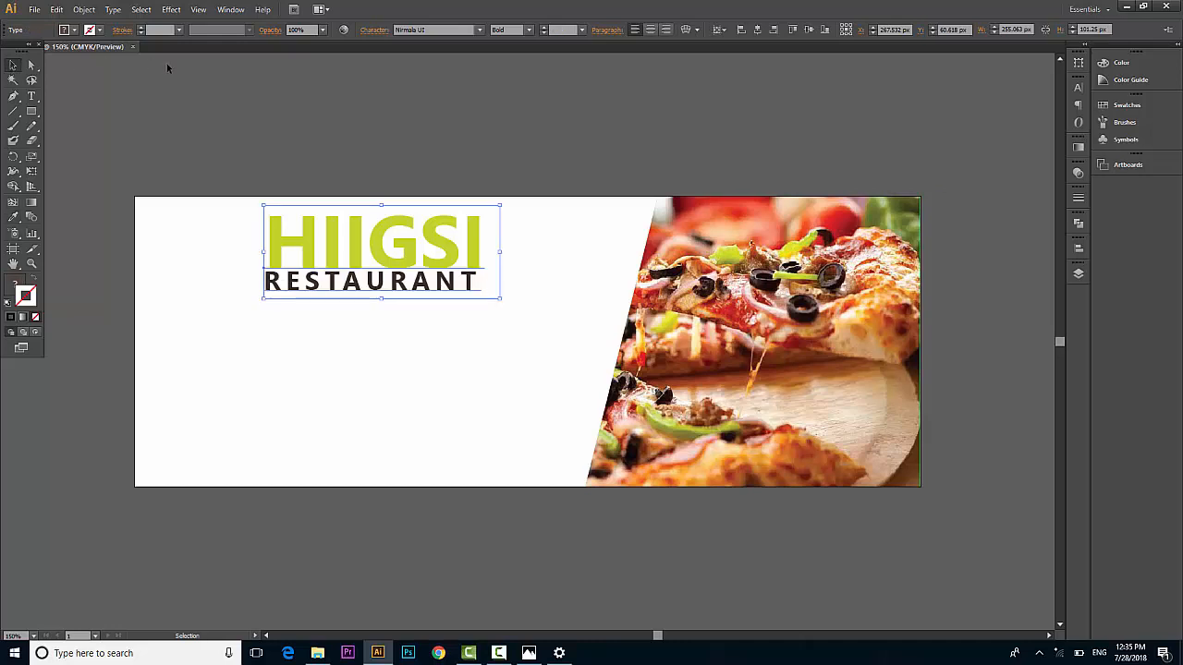
left_click(540, 283)
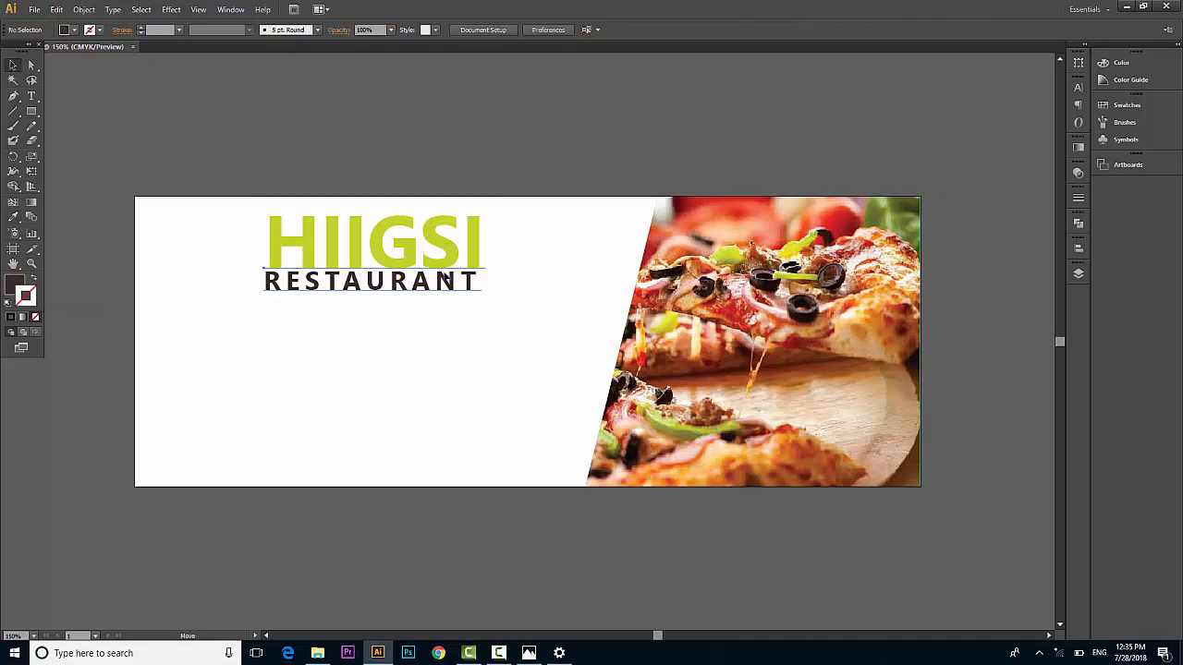
left_click_drag(449, 273, 450, 286)
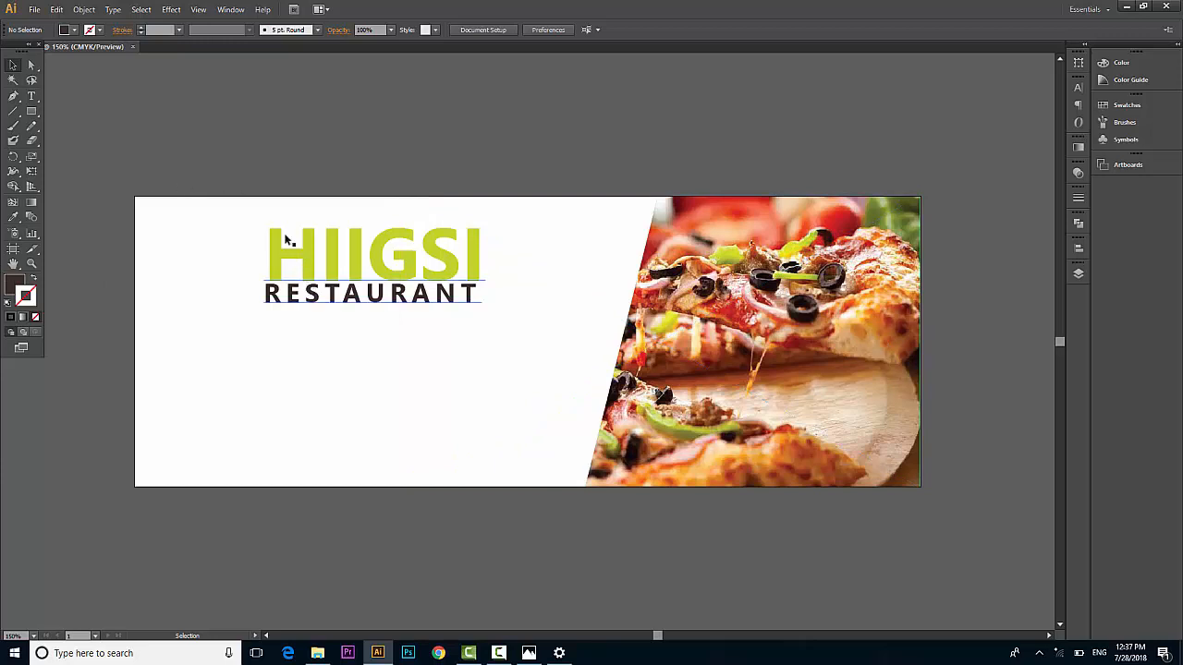
Draw a dark brown rectangle about 77 by 55 px over the H of HIIGSI and send it to the back.
left_click(31, 111)
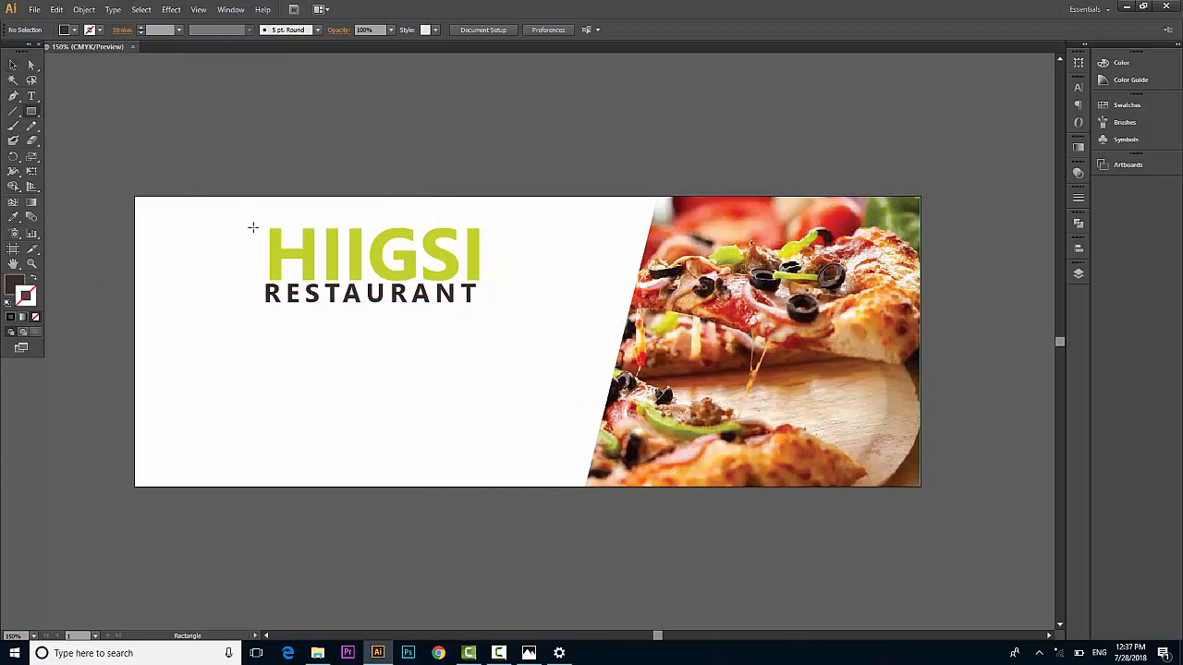
left_click_drag(245, 213, 317, 263)
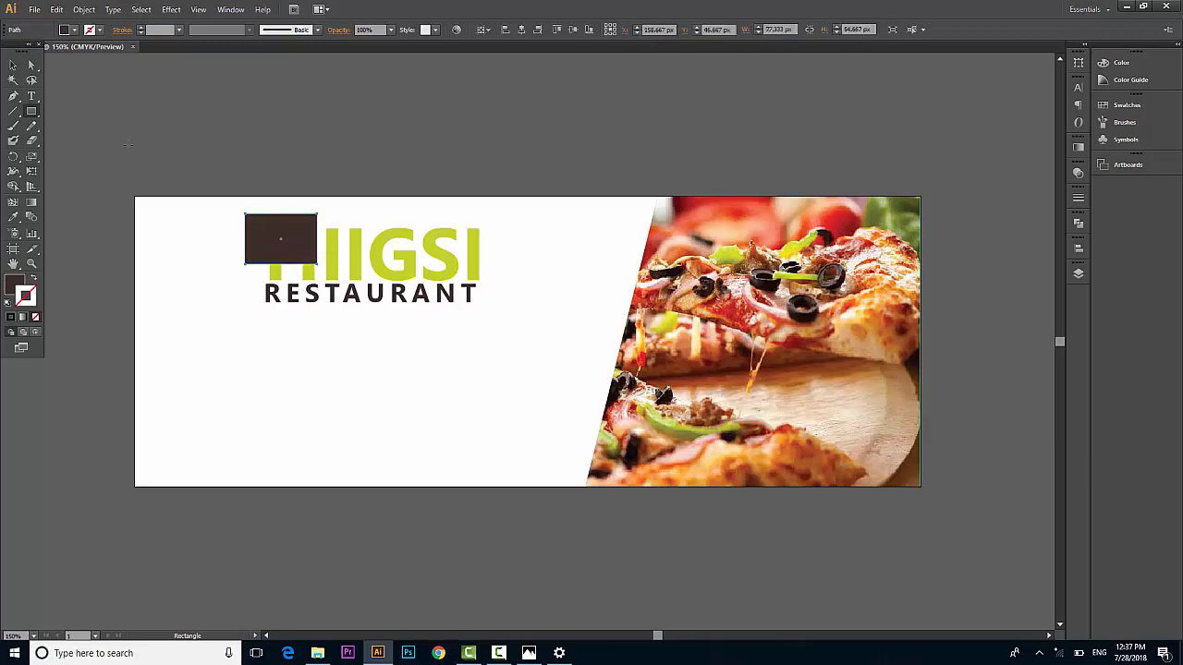
key("ctrl+shift+bracketleft")
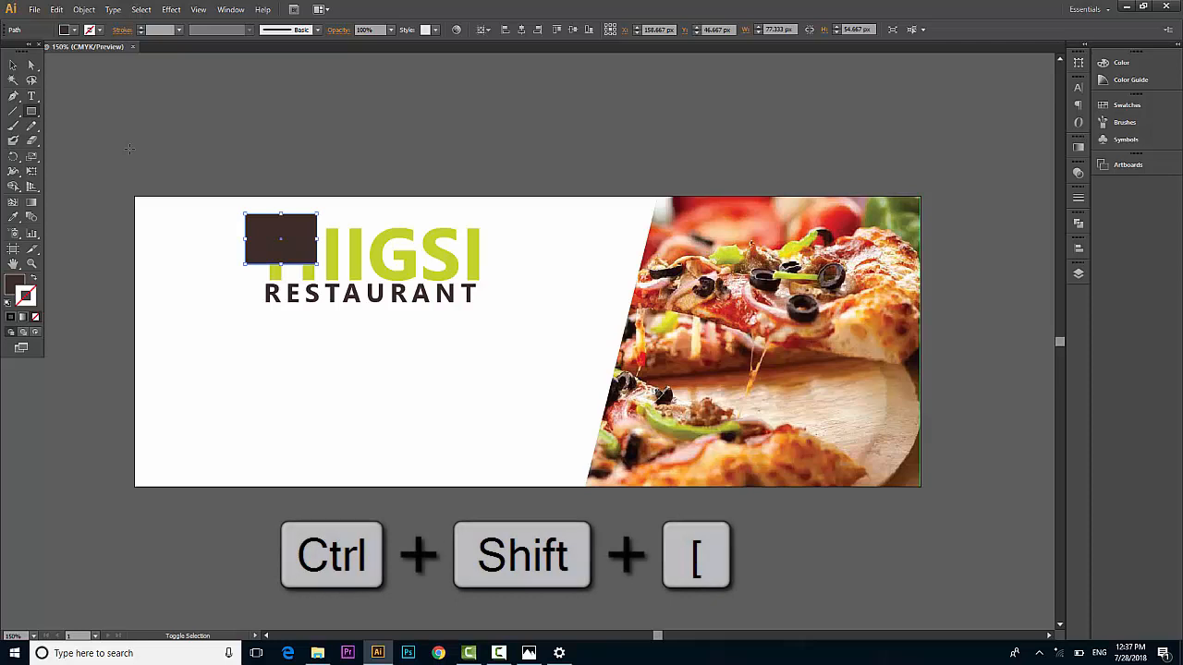
key("ctrl+shift+bracketleft")
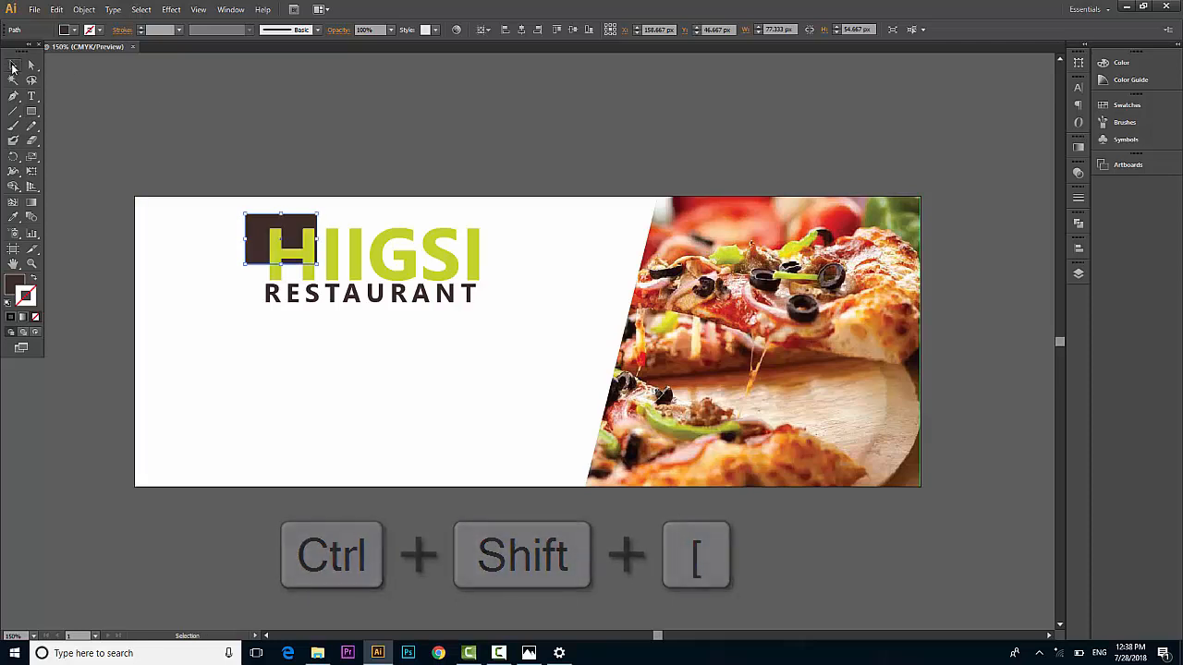
left_click(12, 67)
right_click(262, 242)
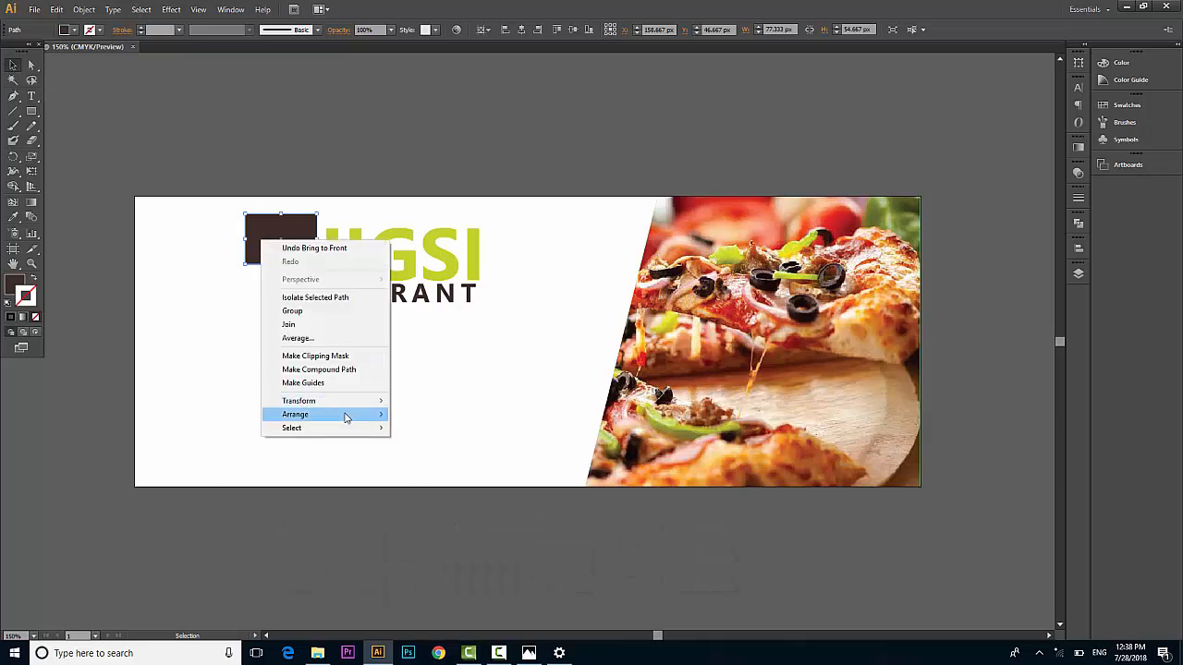
mouse_move(368, 418)
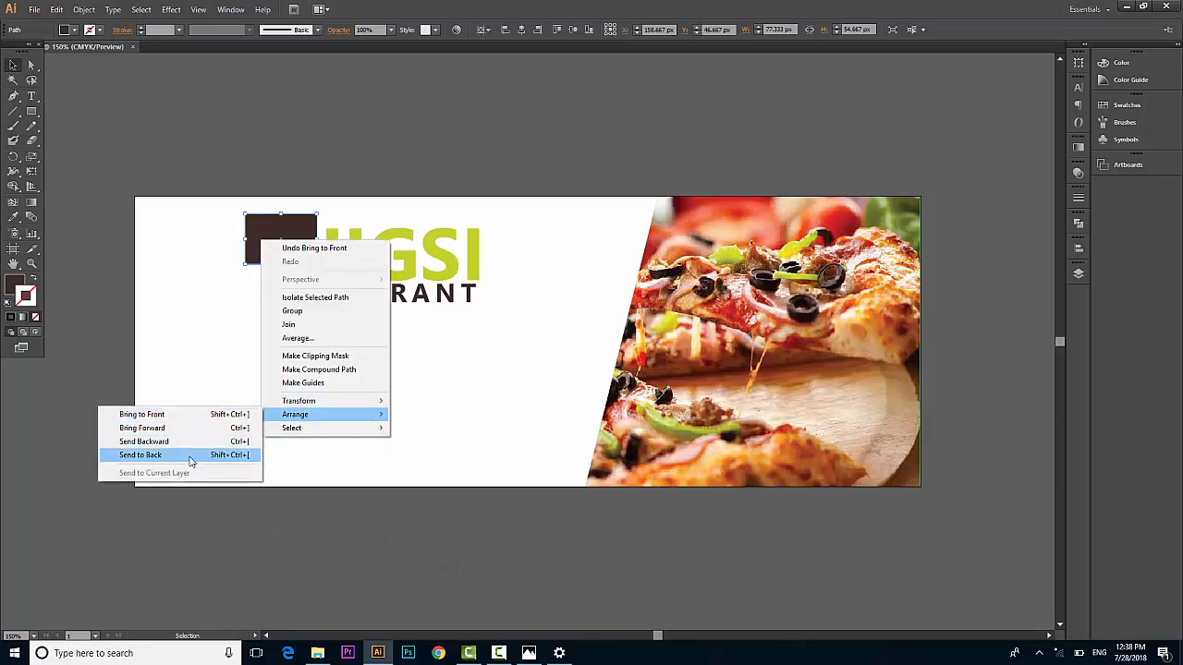
left_click(189, 456)
left_click(219, 363)
Duplicate the brown rectangle behind the T of RESTAURANT at about 45 by 41 px and fill it with HIIGSI's green.
left_click(259, 241)
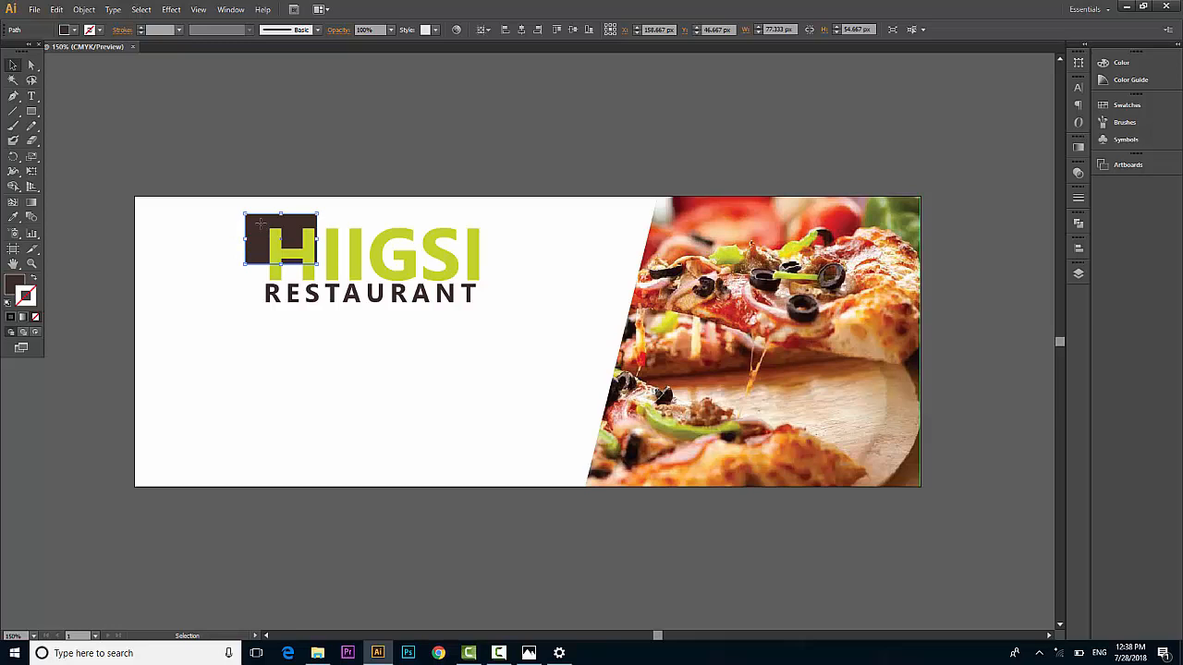
left_click_drag(261, 227, 471, 292)
left_click_drag(529, 335, 497, 318)
key("i")
left_click(402, 234)
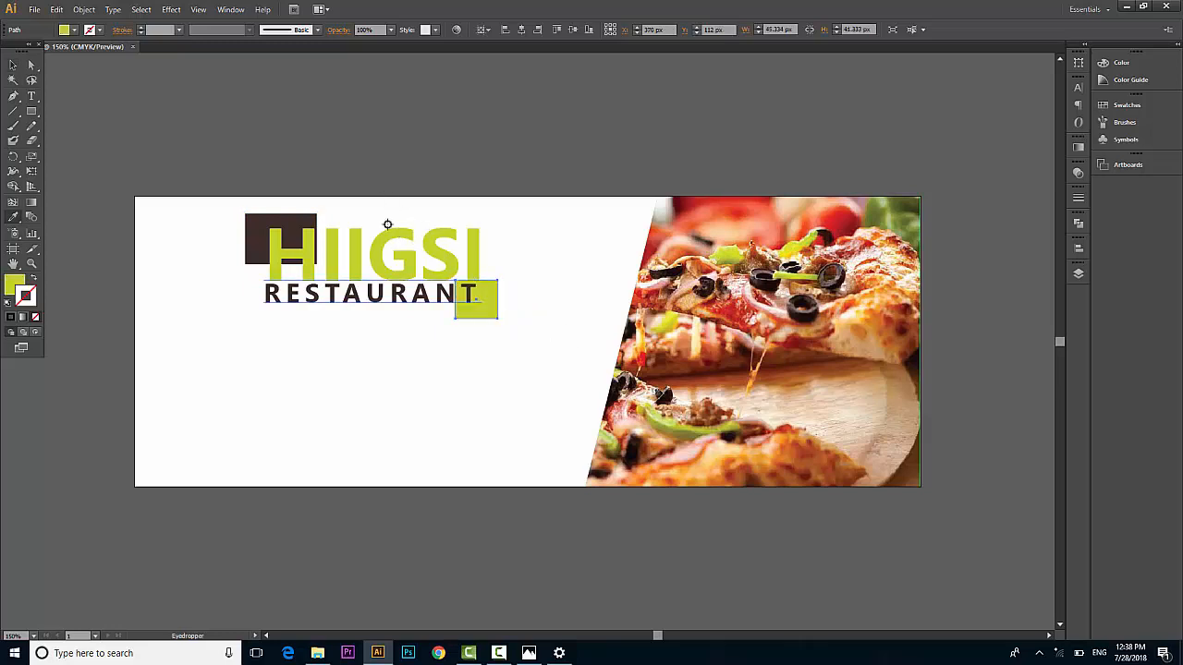
key("ctrl+shift+a")
left_click(13, 64)
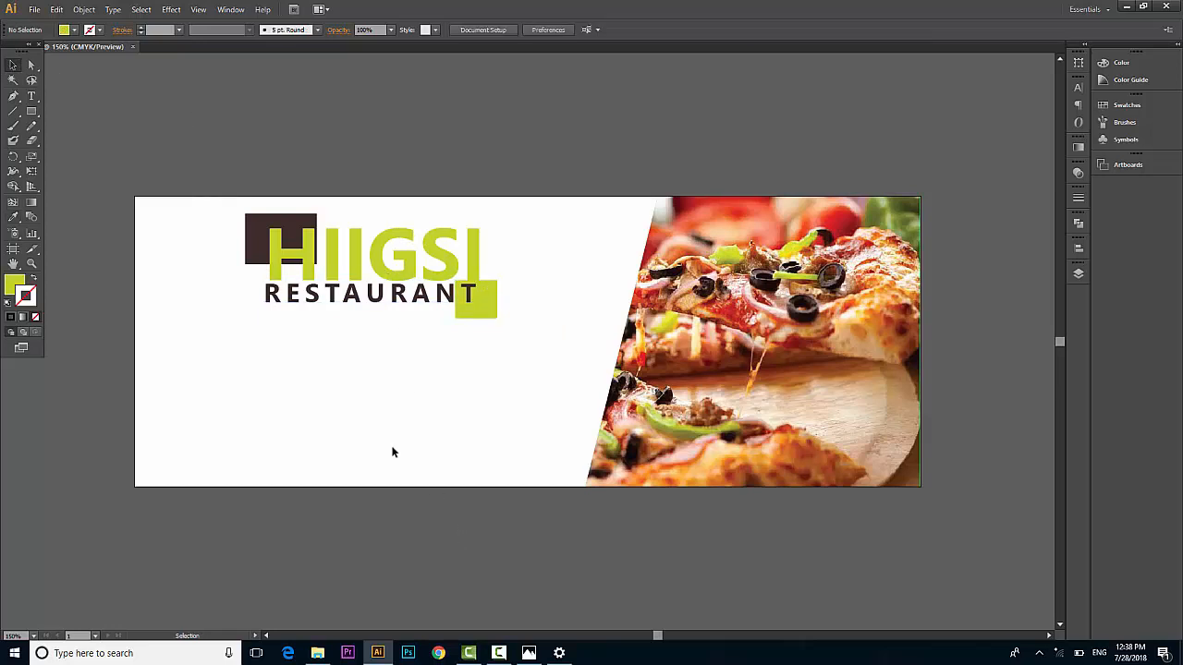
Nudge the green rectangle behind the T slightly down and shrink it around the letter.
left_click(489, 302)
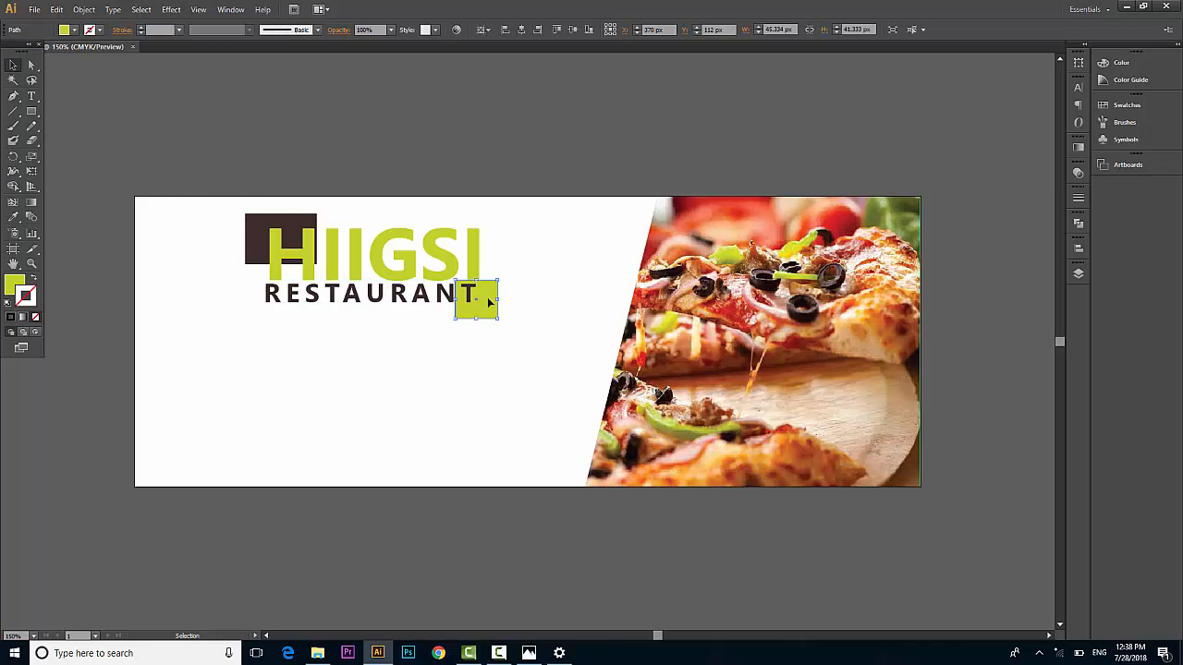
key("Down")
key("Down")
key("Down")
left_click_drag(498, 322, 486, 313)
left_click(534, 288)
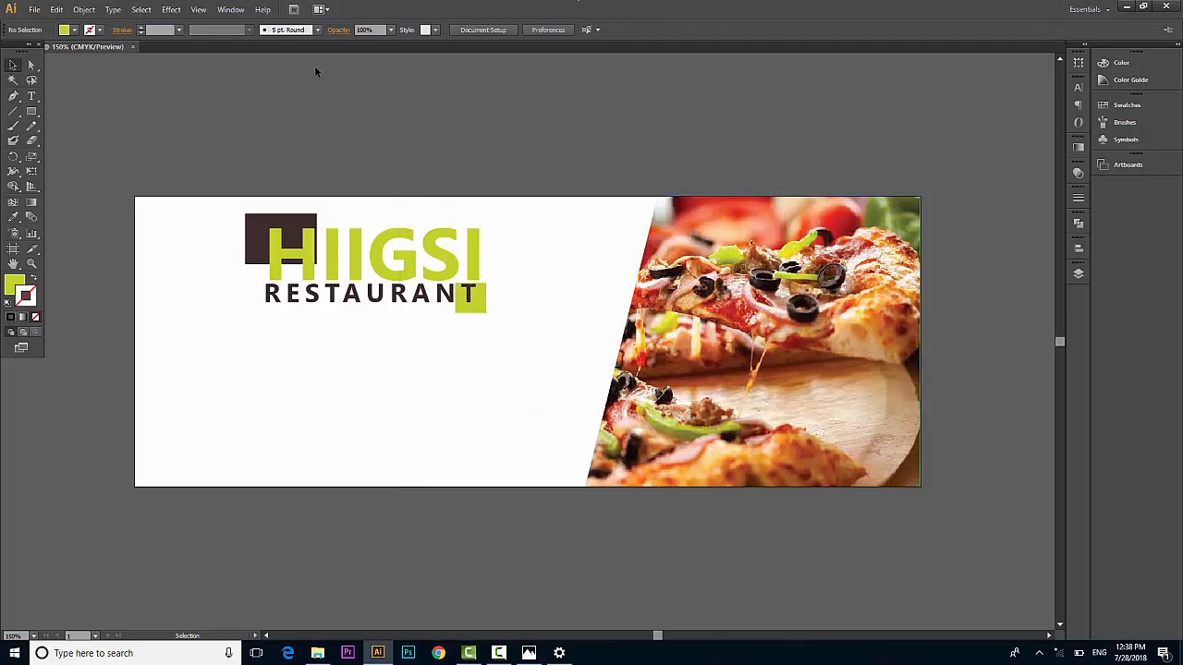
Draw a green circle below the end of the title and enlarge it to about 113 px in diameter.
left_click(29, 119)
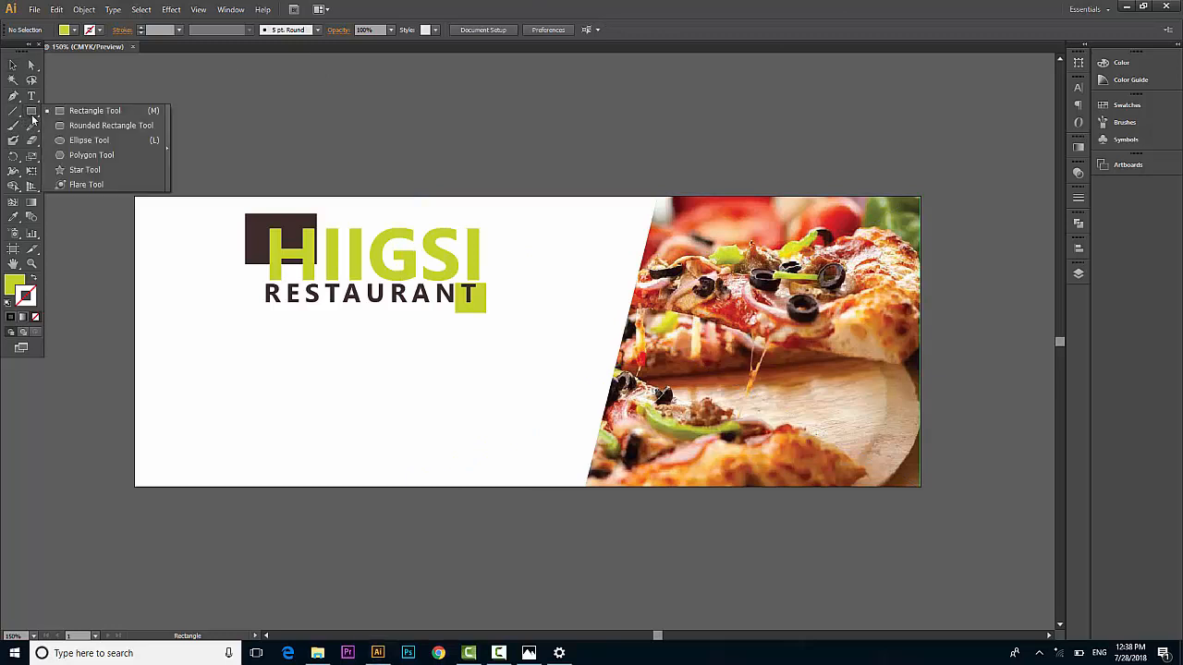
left_click(89, 140)
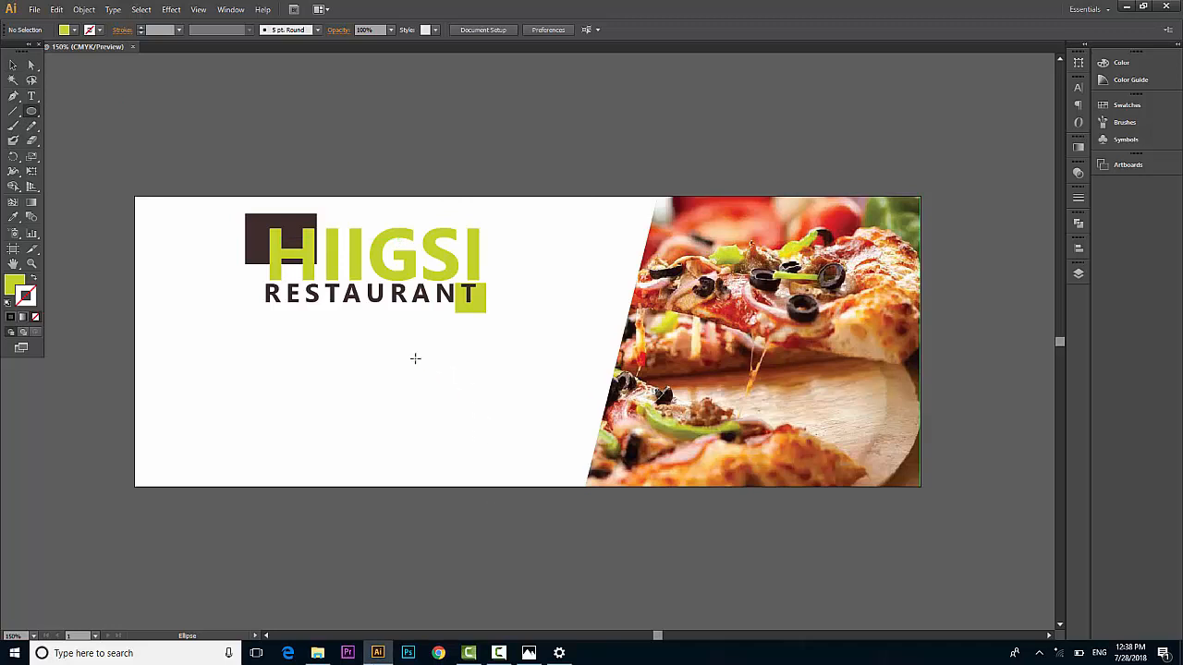
left_click_drag(415, 357, 481, 393)
key("v")
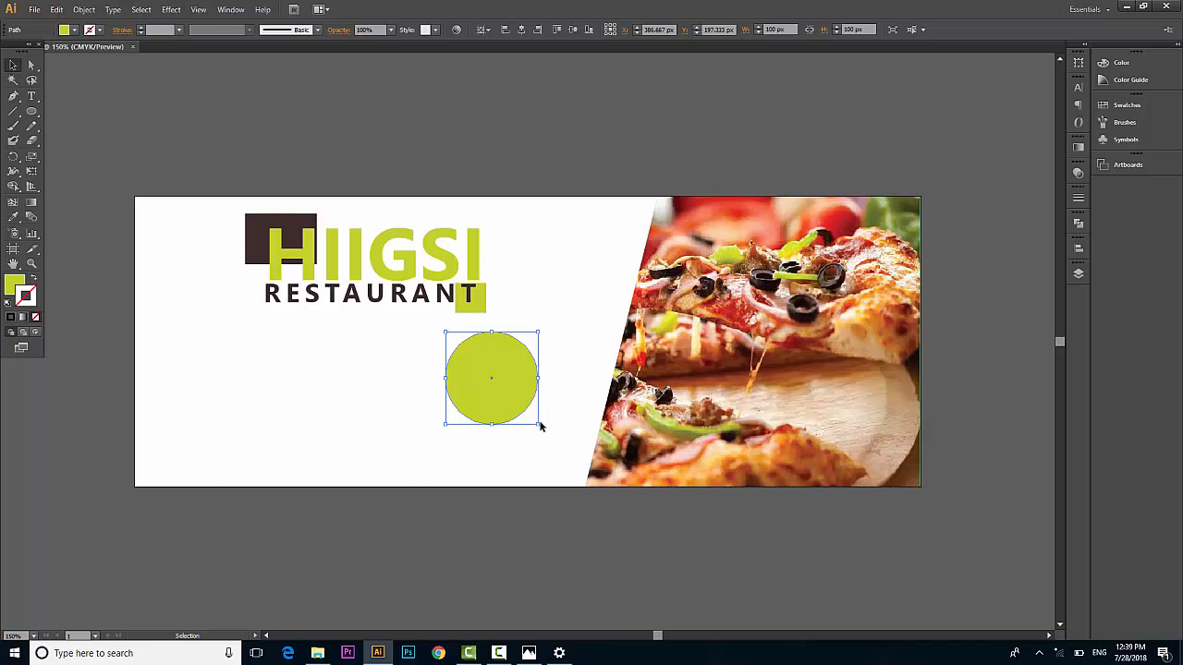
left_click_drag(540, 426, 541, 422)
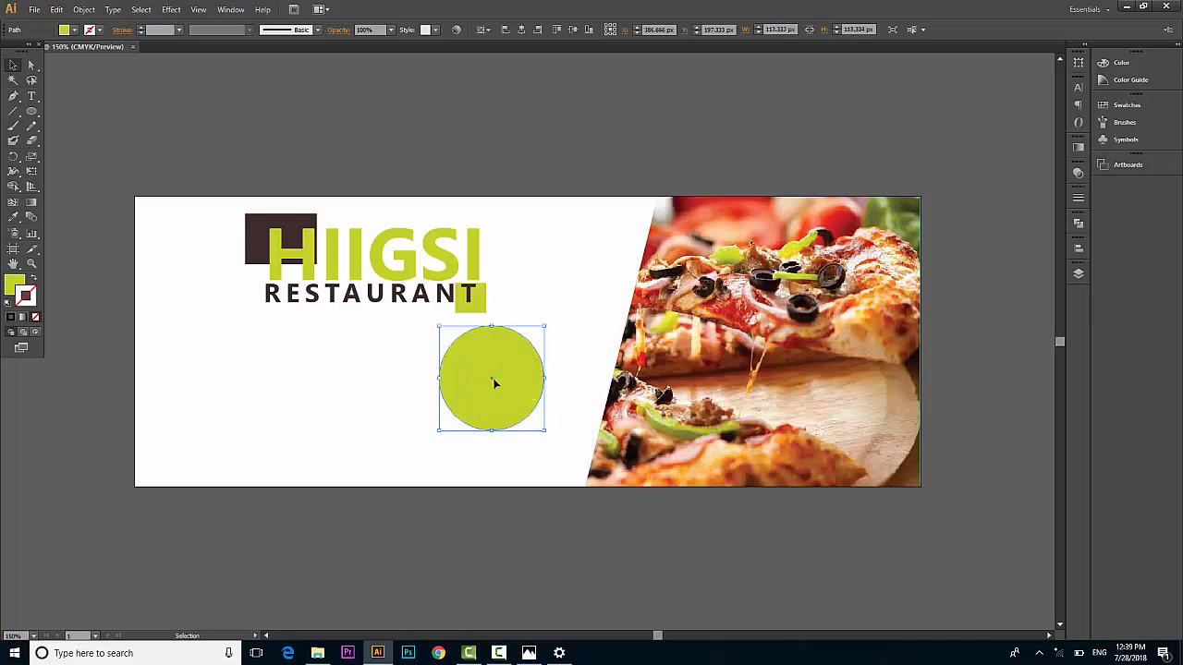
left_click_drag(492, 378, 365, 384)
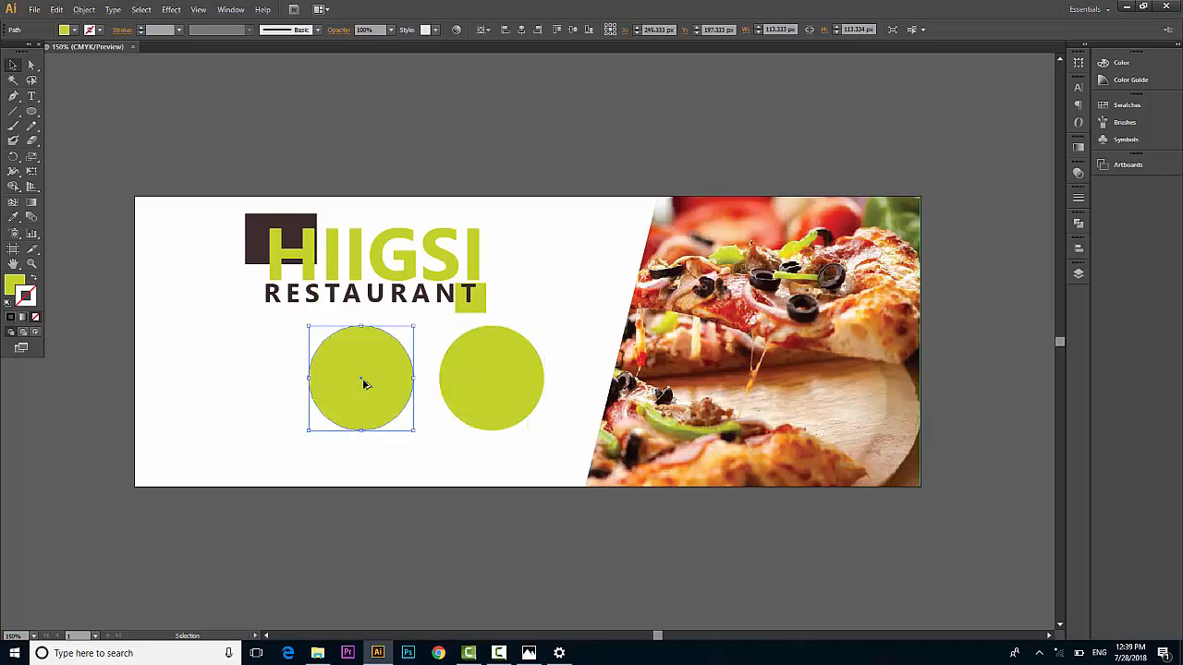
key("ctrl+d")
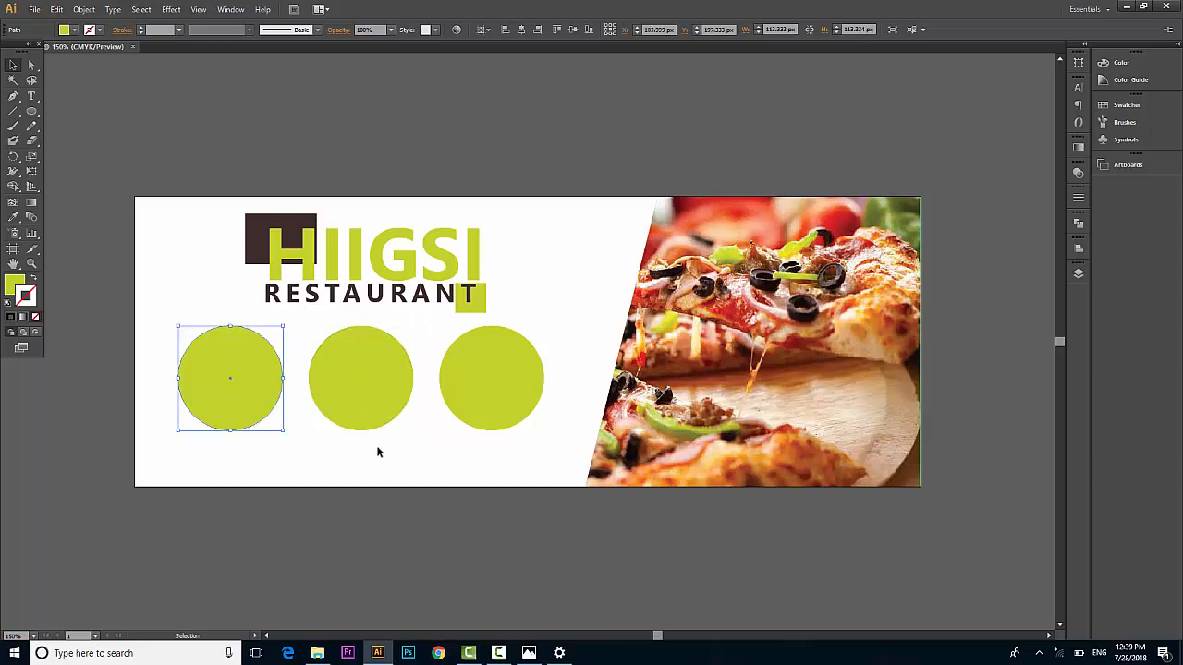
left_click_drag(379, 452, 193, 377)
key("Delete")
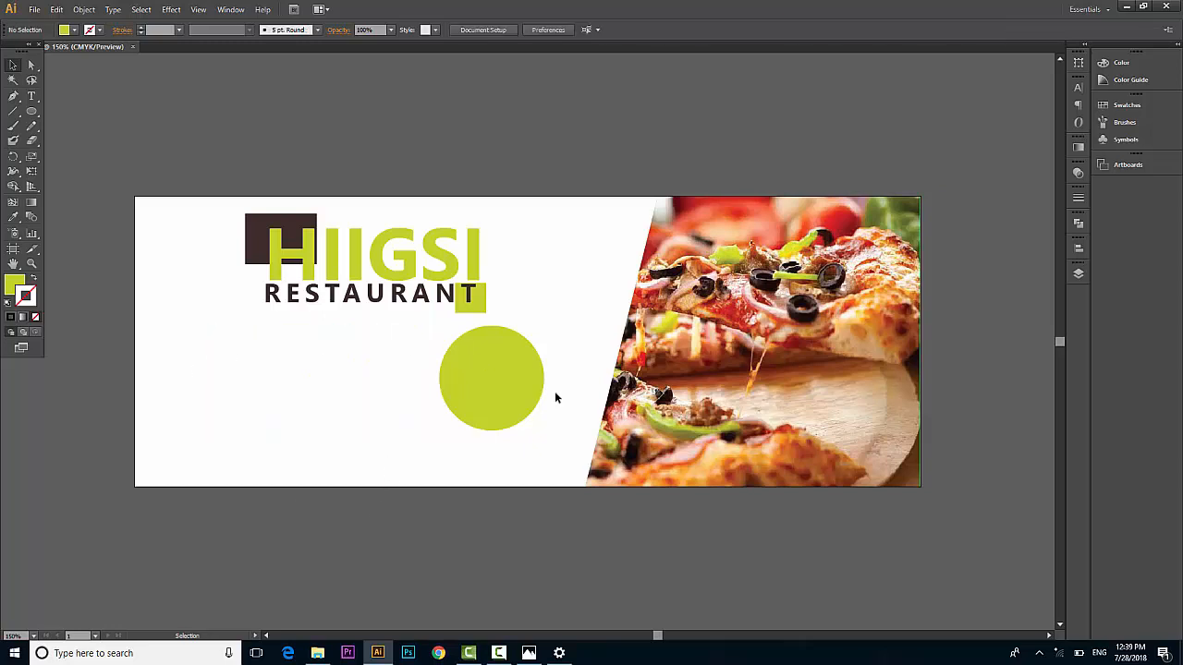
Duplicate the green circle about 155 px to its left and repeat the copy to make an evenly spaced row of three.
left_click(476, 363)
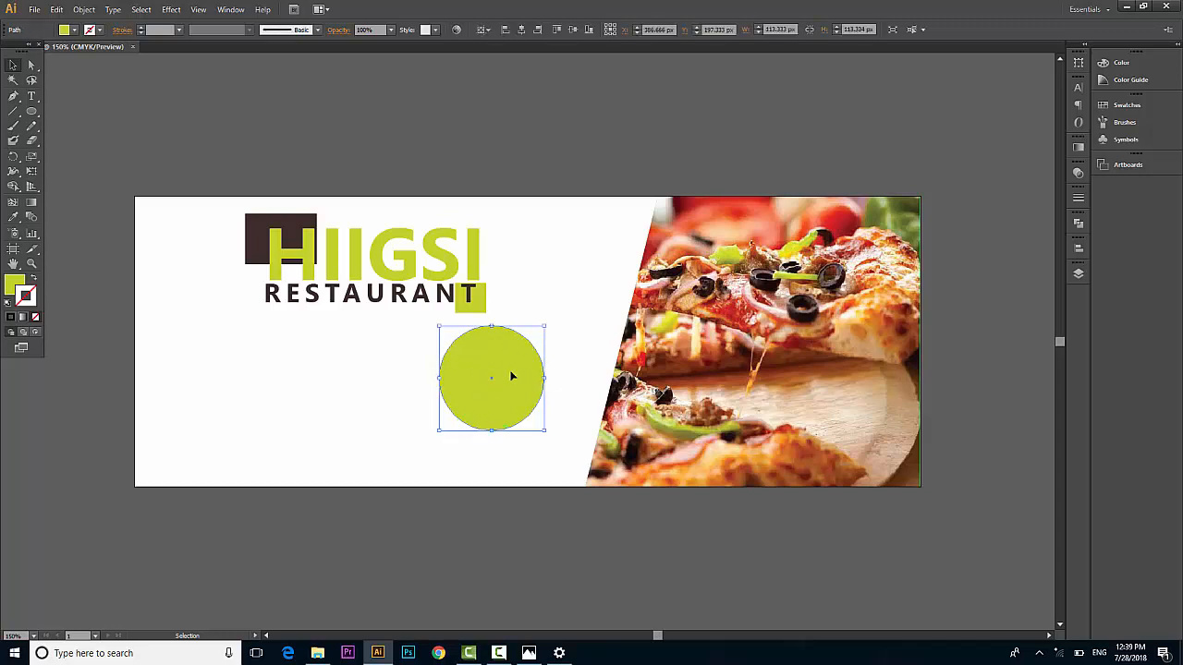
key("alt")
key("alt")
left_click_drag(490, 365, 351, 372)
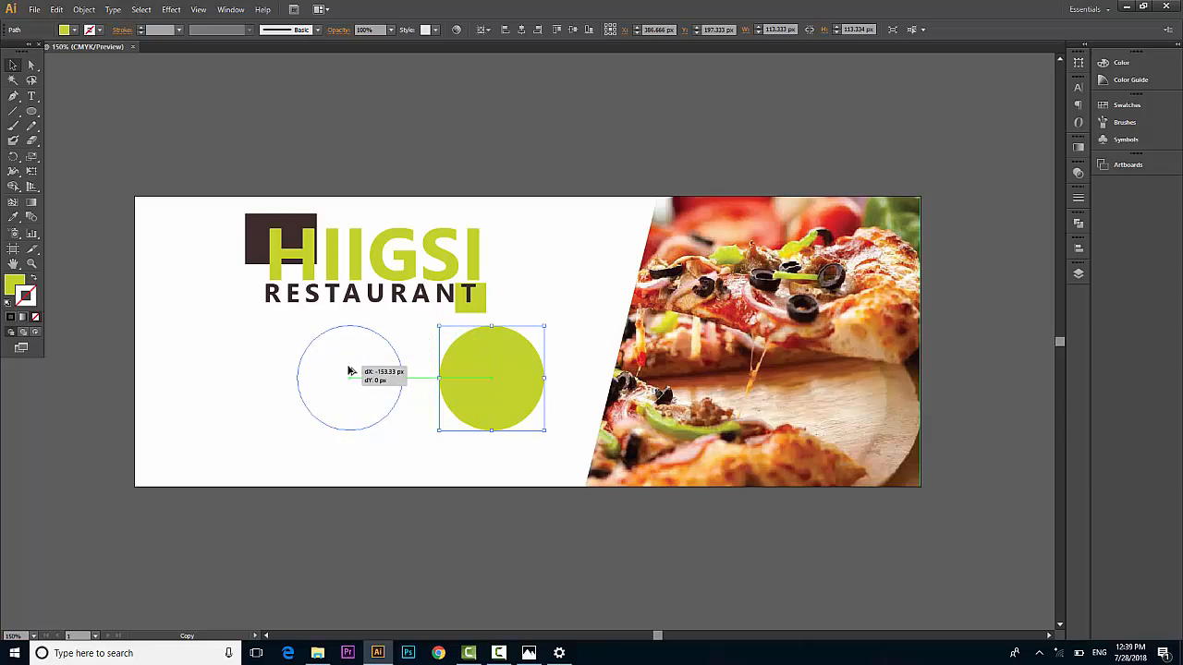
left_click_drag(350, 371, 349, 371)
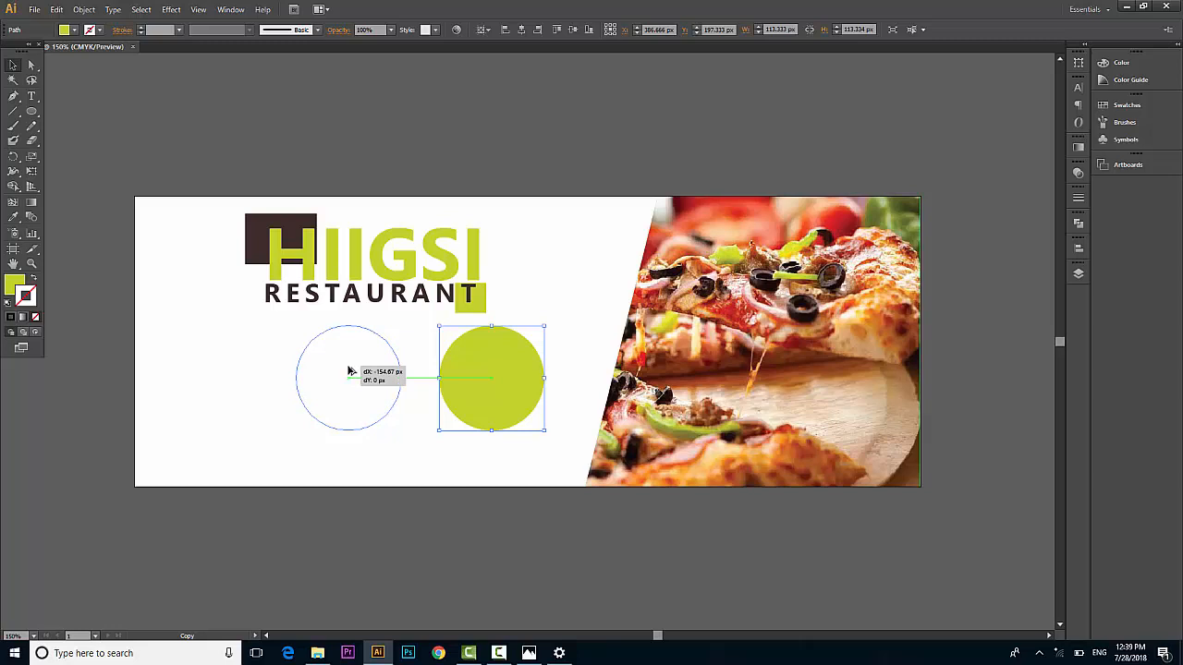
left_click_drag(350, 371, 347, 371)
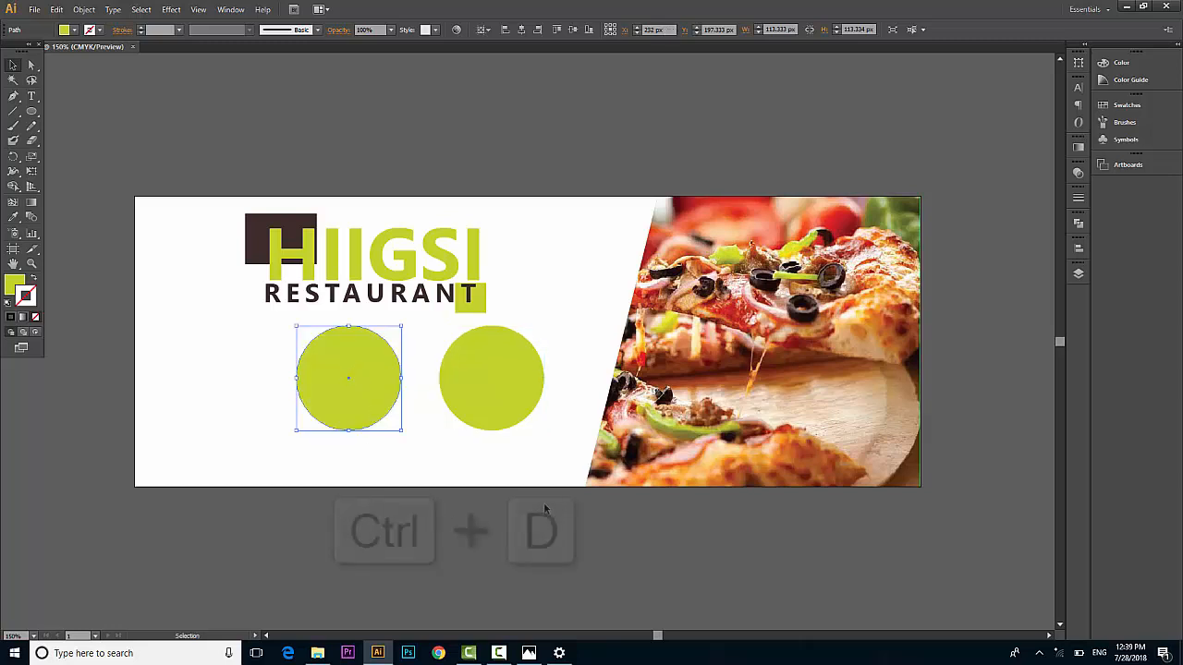
key("ctrl+d")
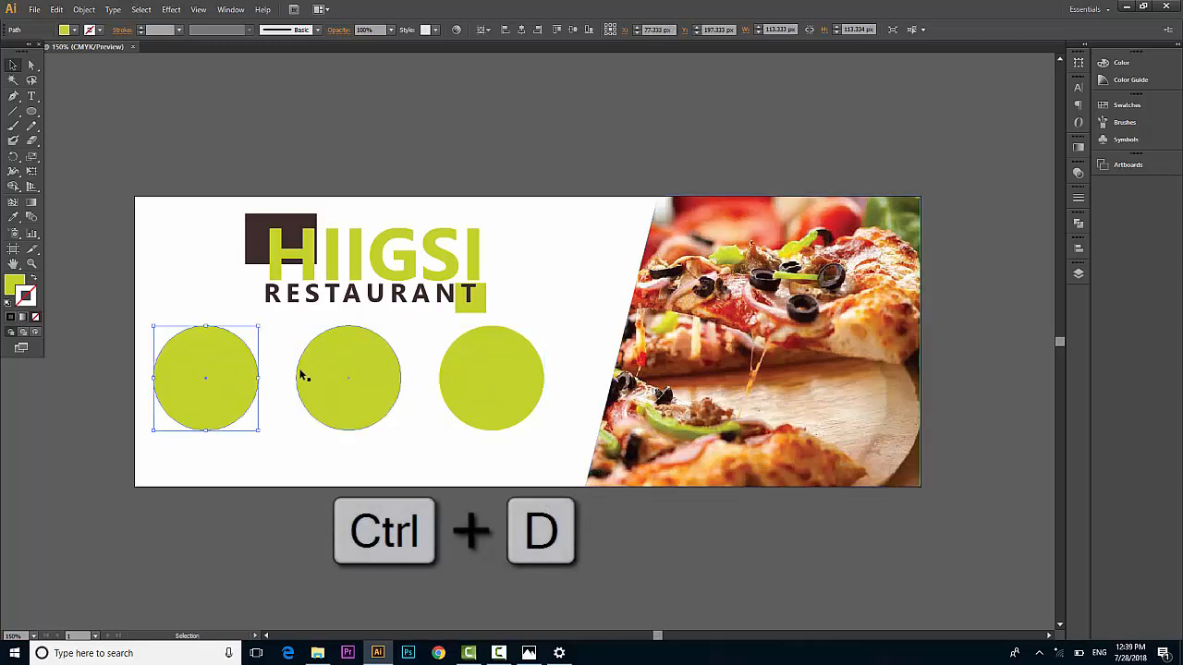
left_click(282, 406)
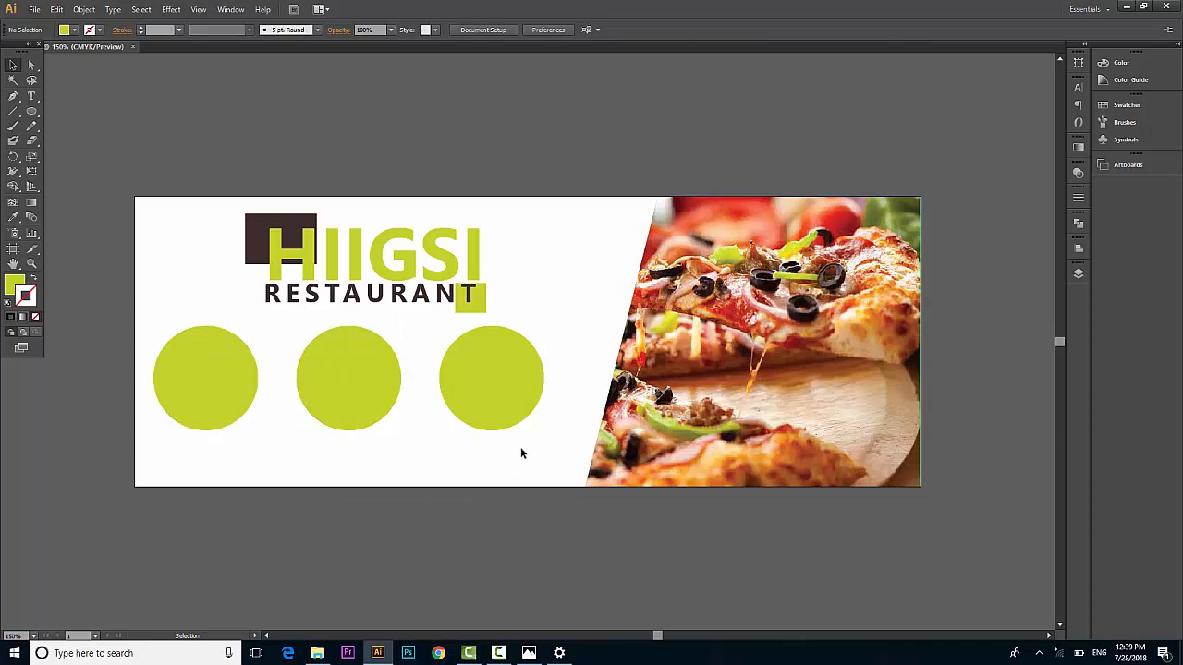
Shift the row of three circles 21 px to the right beneath the title.
left_click_drag(520, 452, 216, 367)
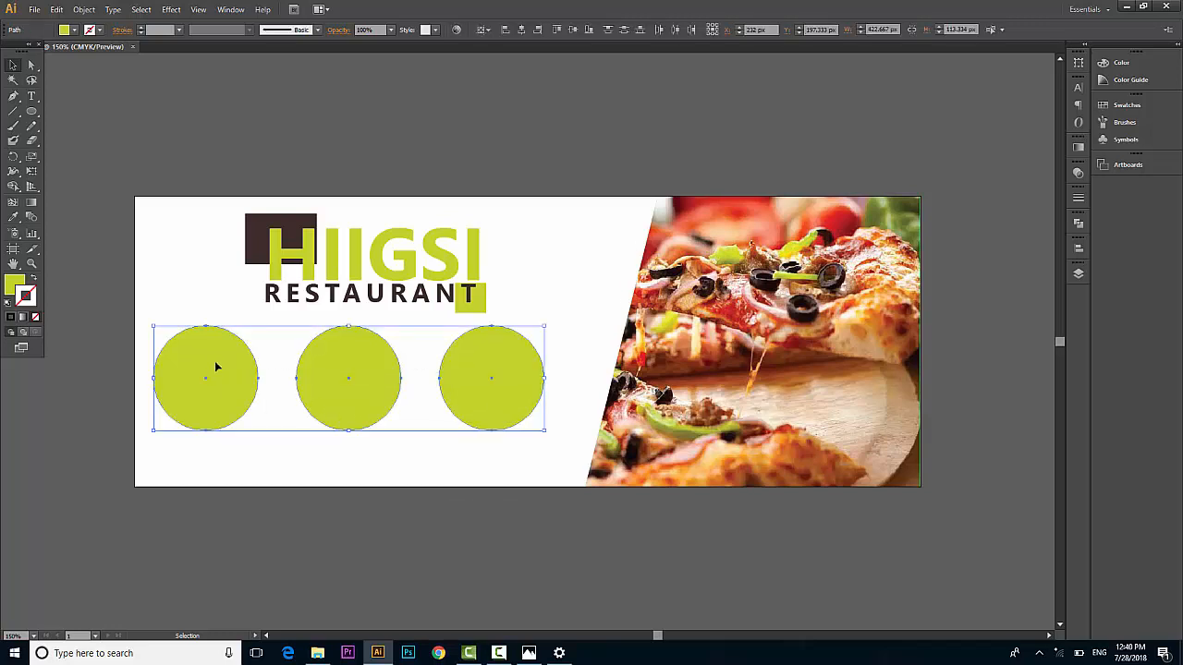
key("Right")
key("Right")
key("Right")
key("Right")
key("Right")
key("Right")
key("Right")
key("Right")
key("Right")
key("Right")
key("Right")
key("Right")
key("Right")
key("Right")
key("Right")
key("Right")
key("Right")
key("Right")
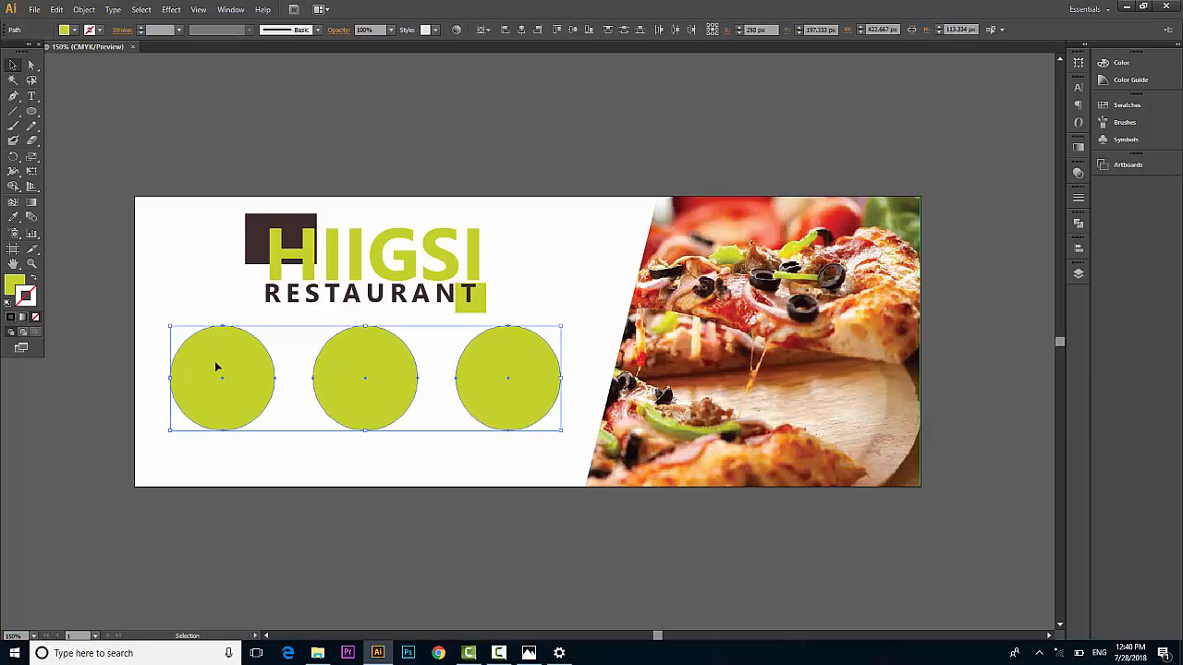
key("Right")
key("Right")
key("Right")
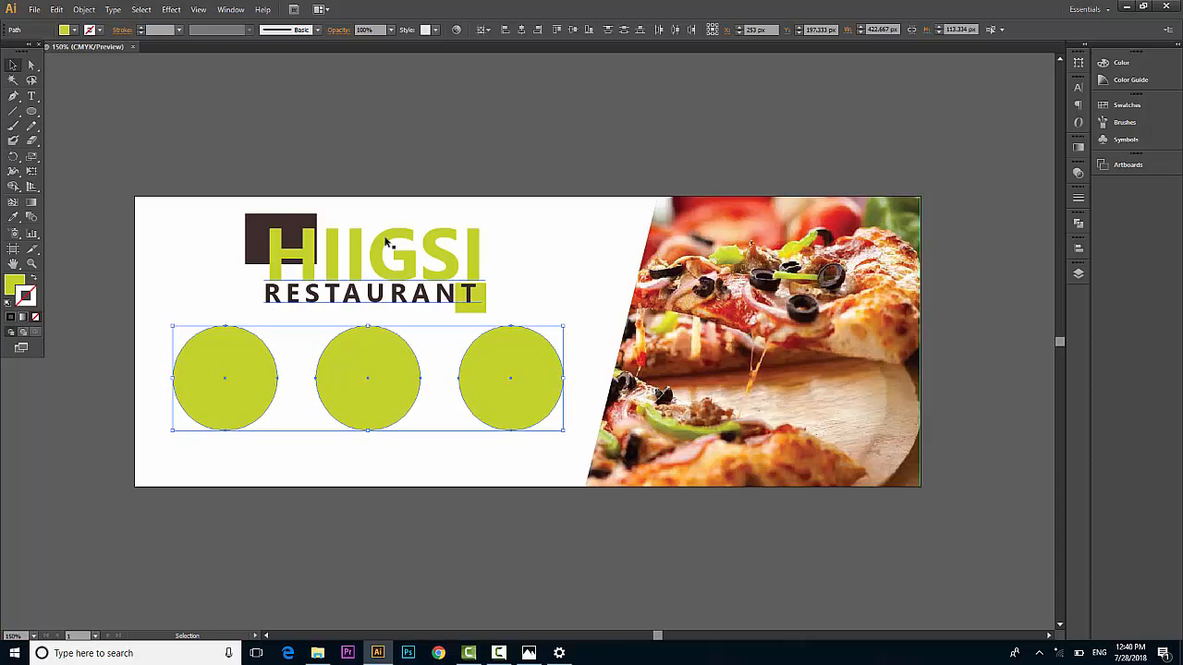
left_click(496, 73)
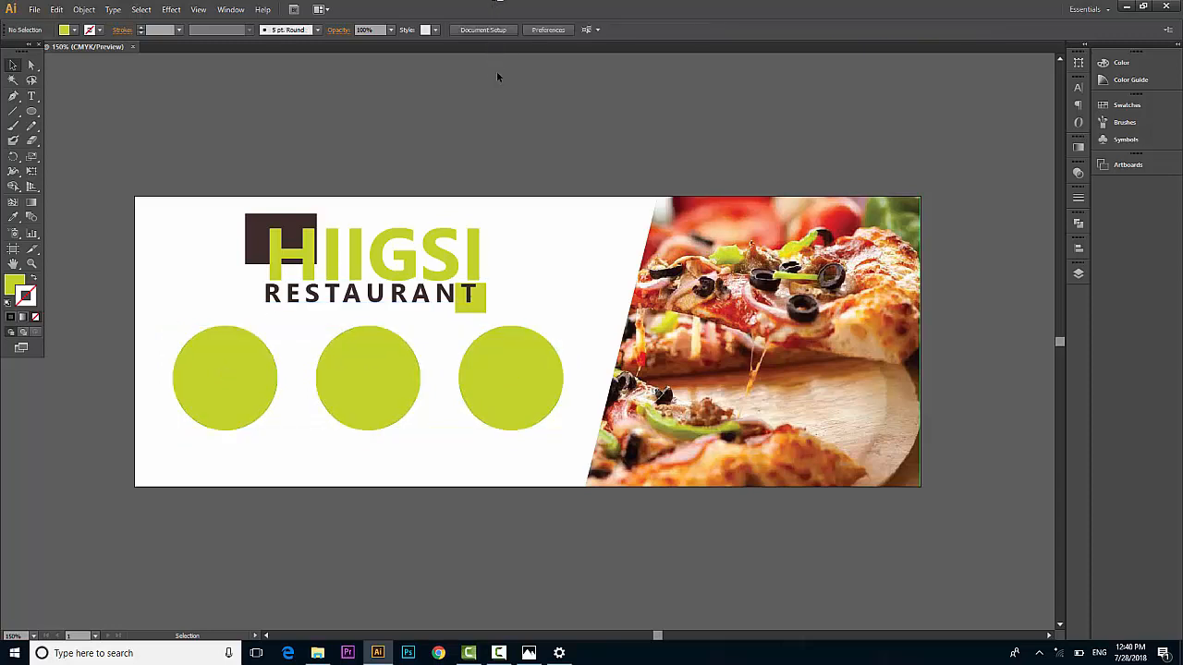
Give the rightmost circle a dark brown stroke with a weight of 4 pt.
left_click(523, 361)
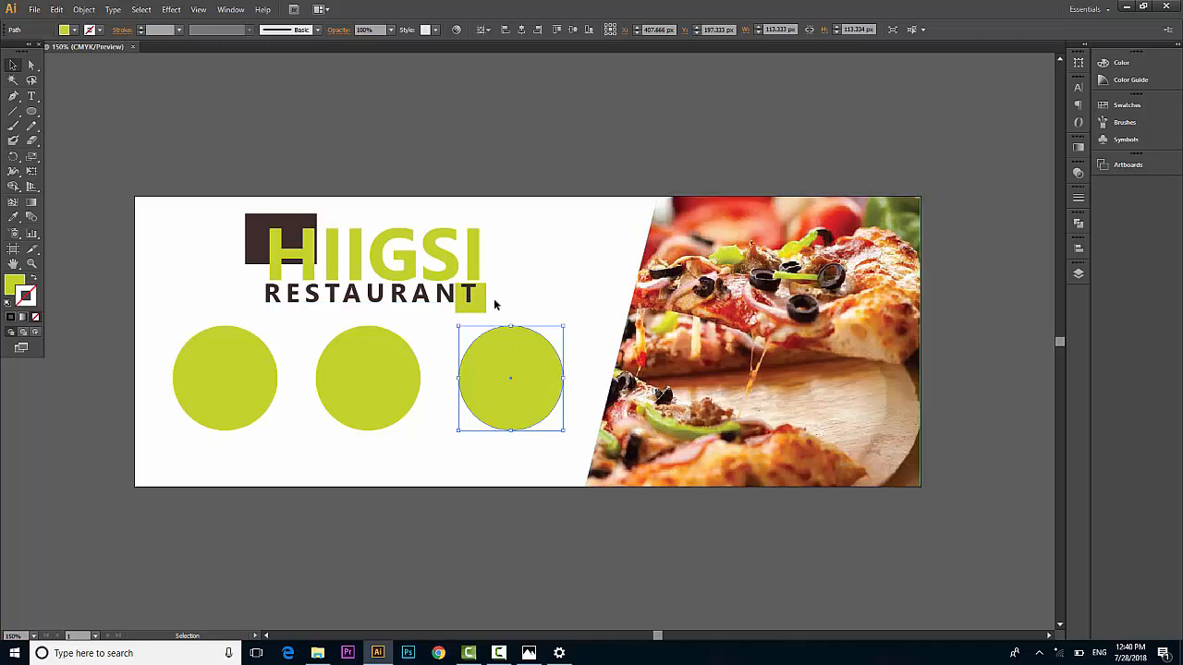
left_click(99, 30)
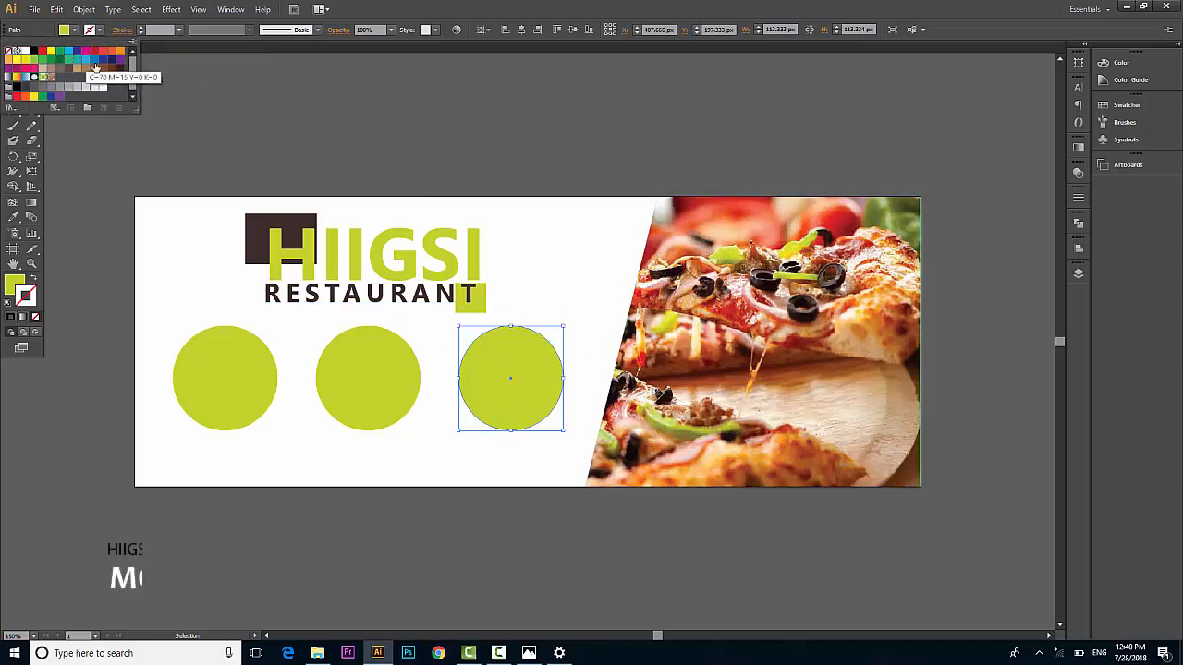
left_click(121, 71)
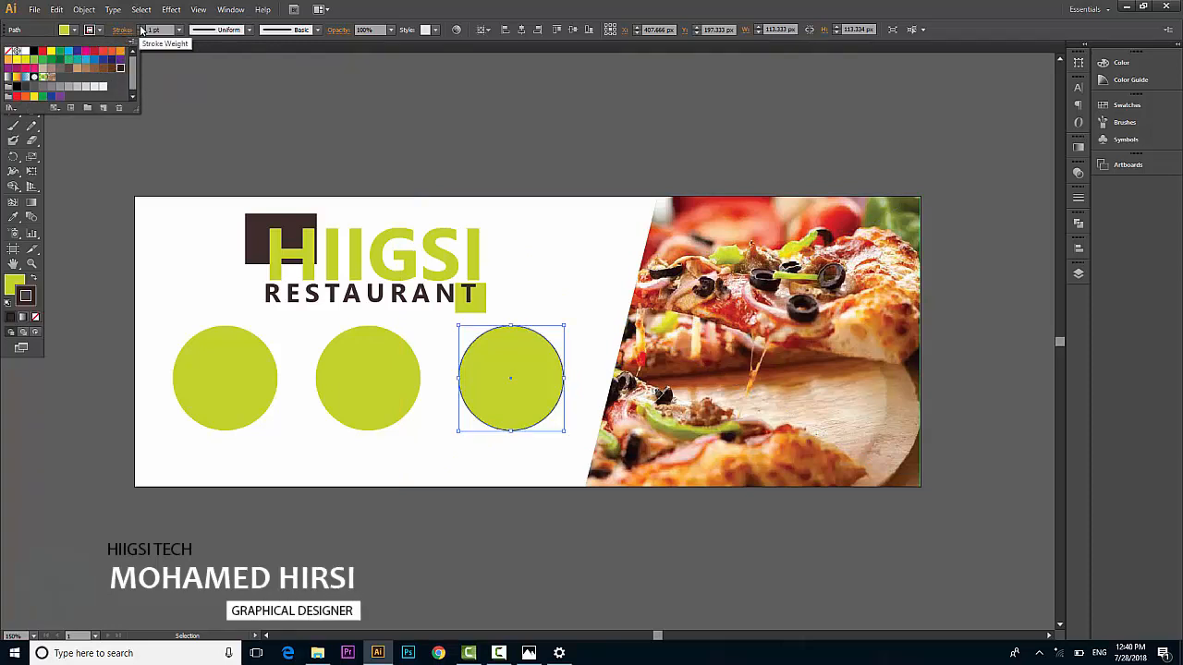
left_click(139, 29)
left_click(139, 29)
left_click(140, 29)
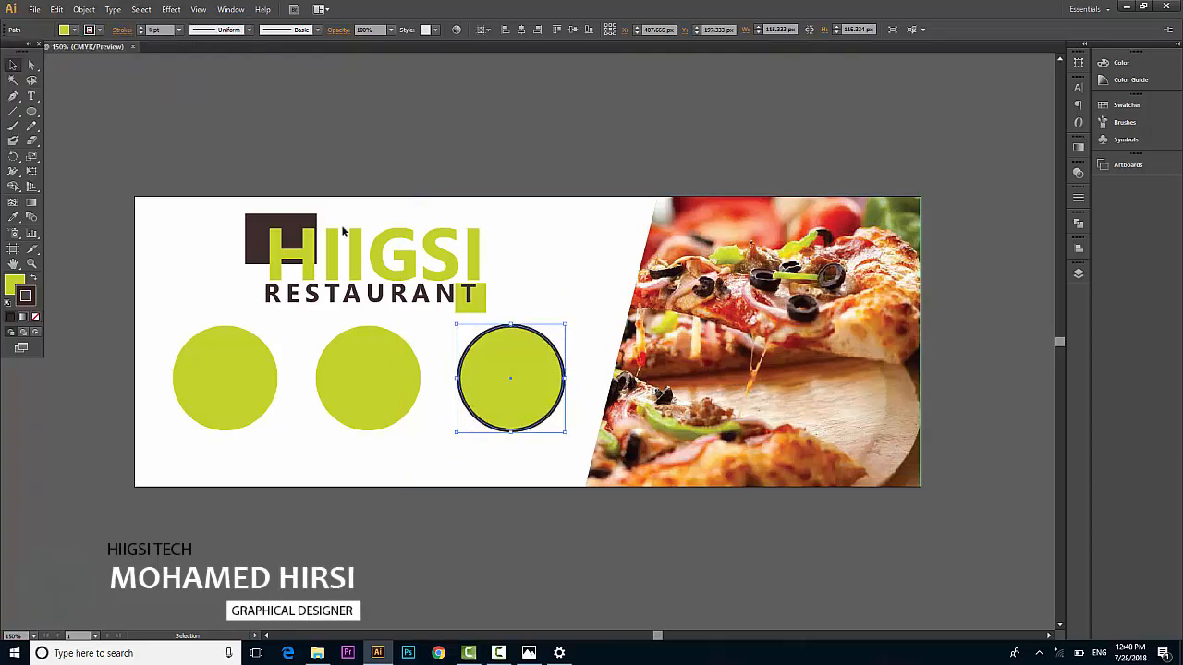
Apply the rightmost circle's fill and stroke to the other two circles with the Eyedropper.
mouse_move(432, 465)
left_mouse_down()
mouse_move(218, 393)
mouse_move(199, 363)
left_mouse_up()
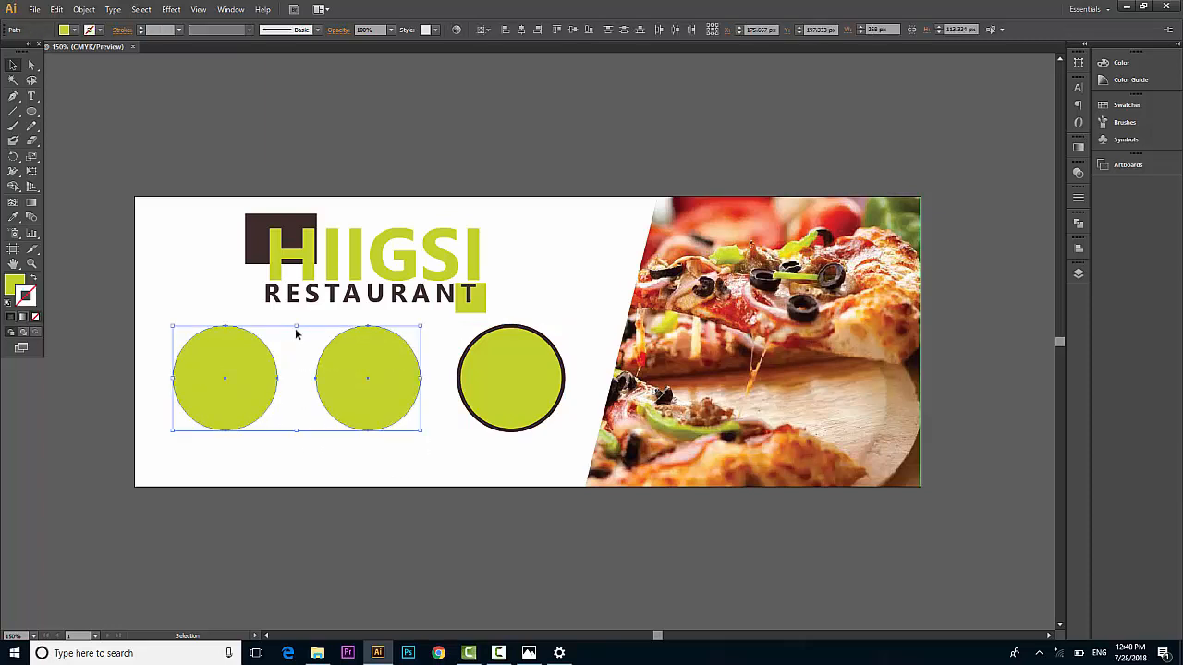
key("i")
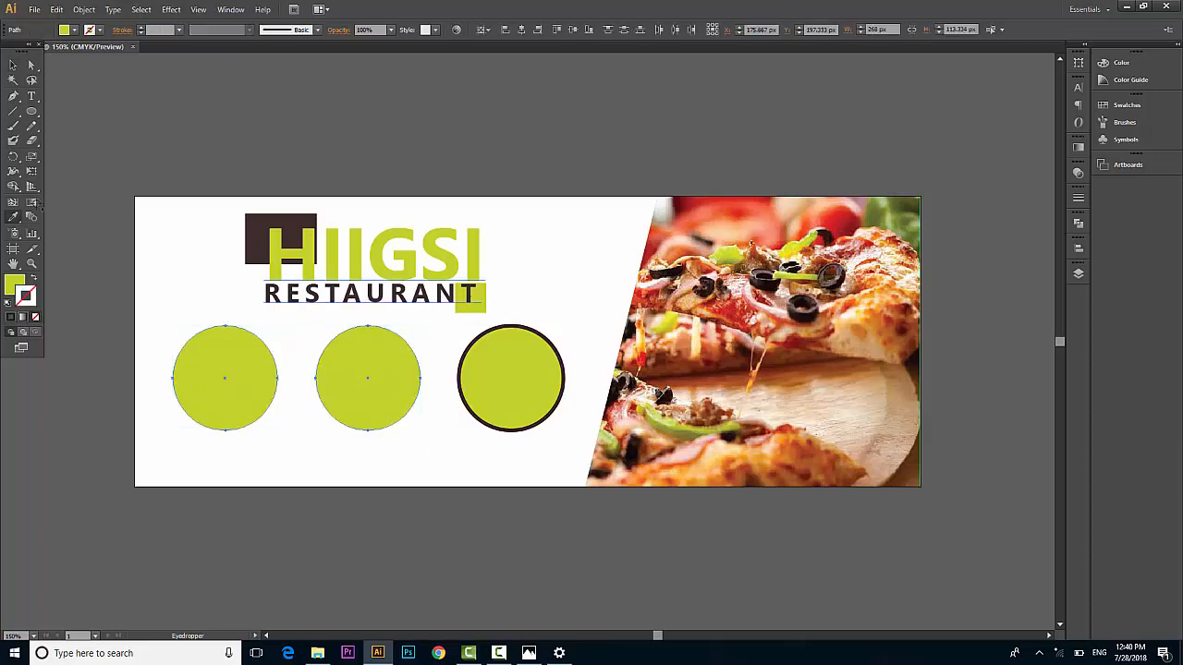
left_click(505, 373)
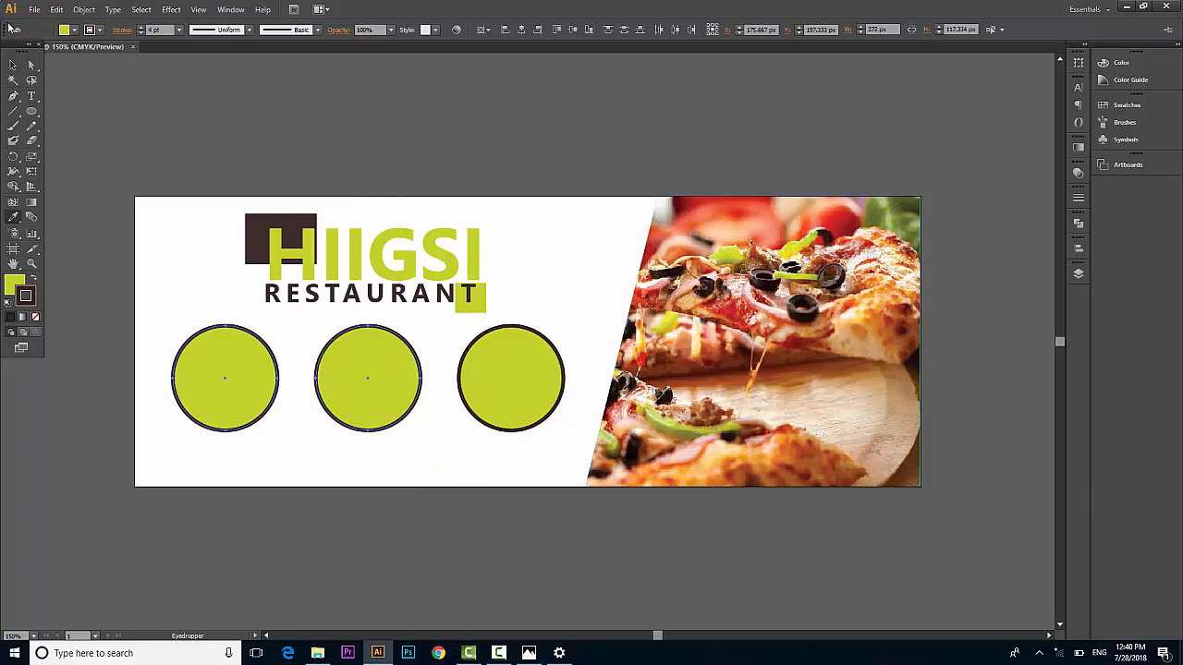
Place the burger photo images_(5)-1.jpeg inside the rightmost circle using Draw Inside mode.
left_click(12, 64)
left_click(638, 175)
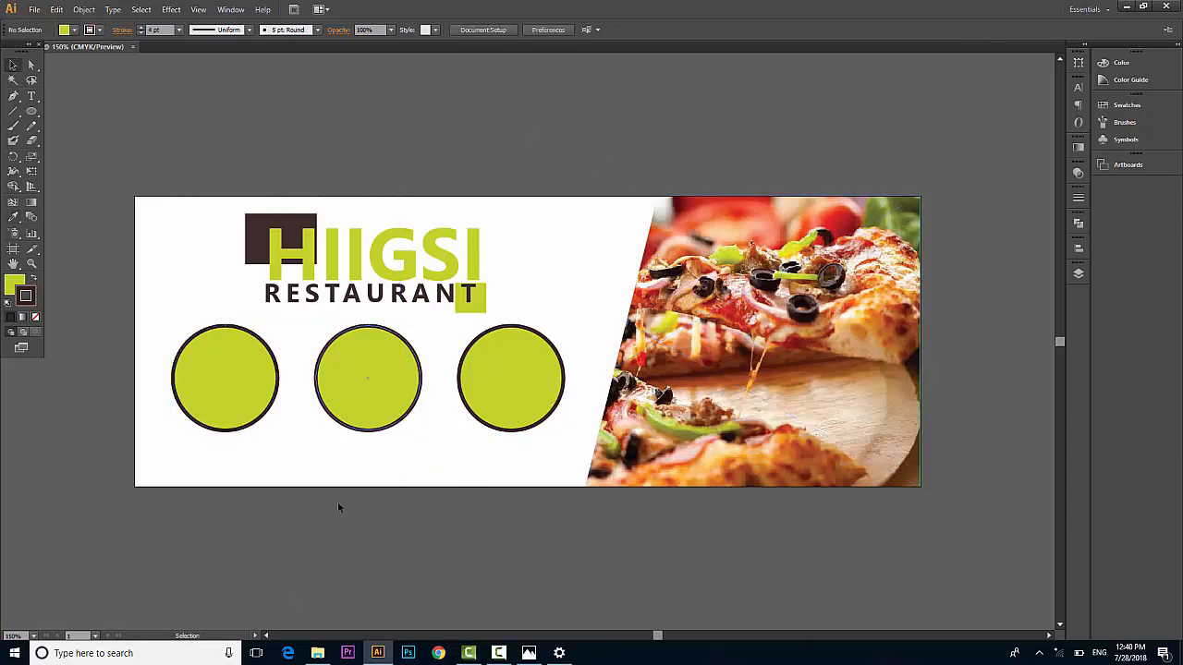
left_click(534, 400)
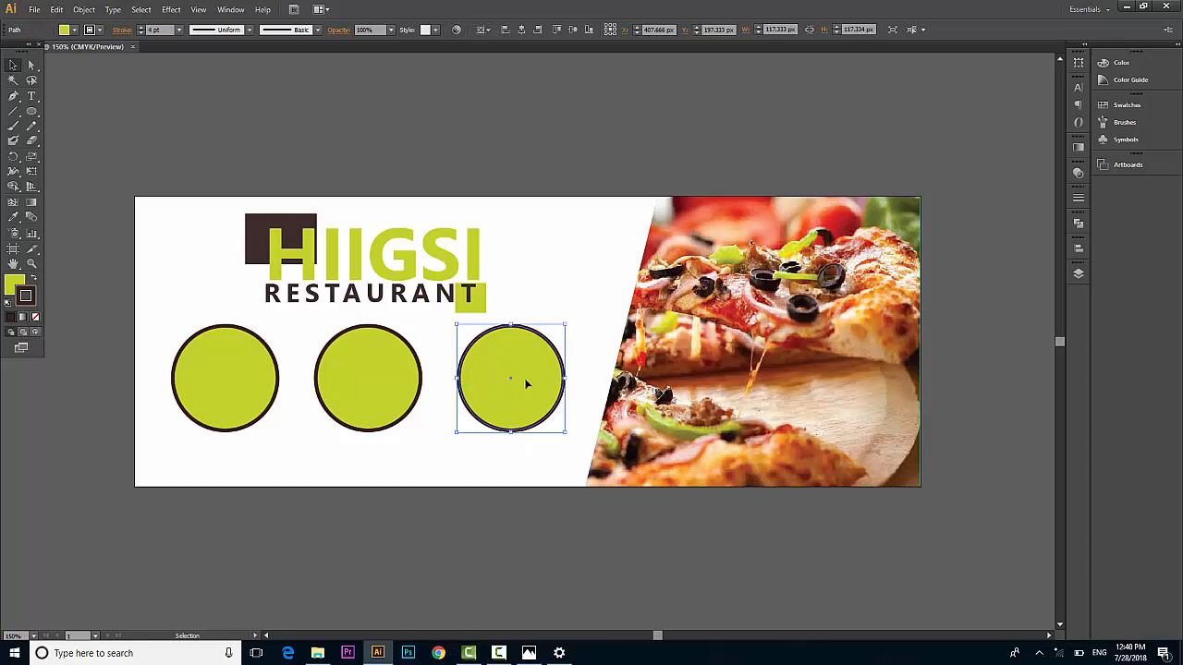
left_click(35, 334)
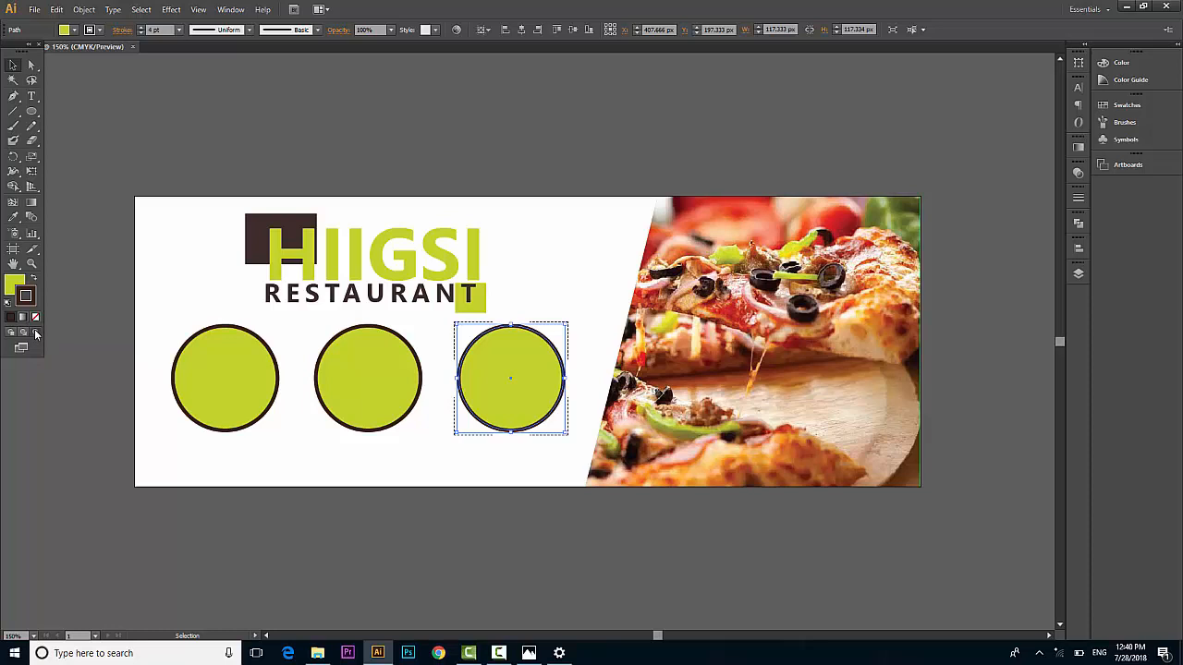
left_click(33, 10)
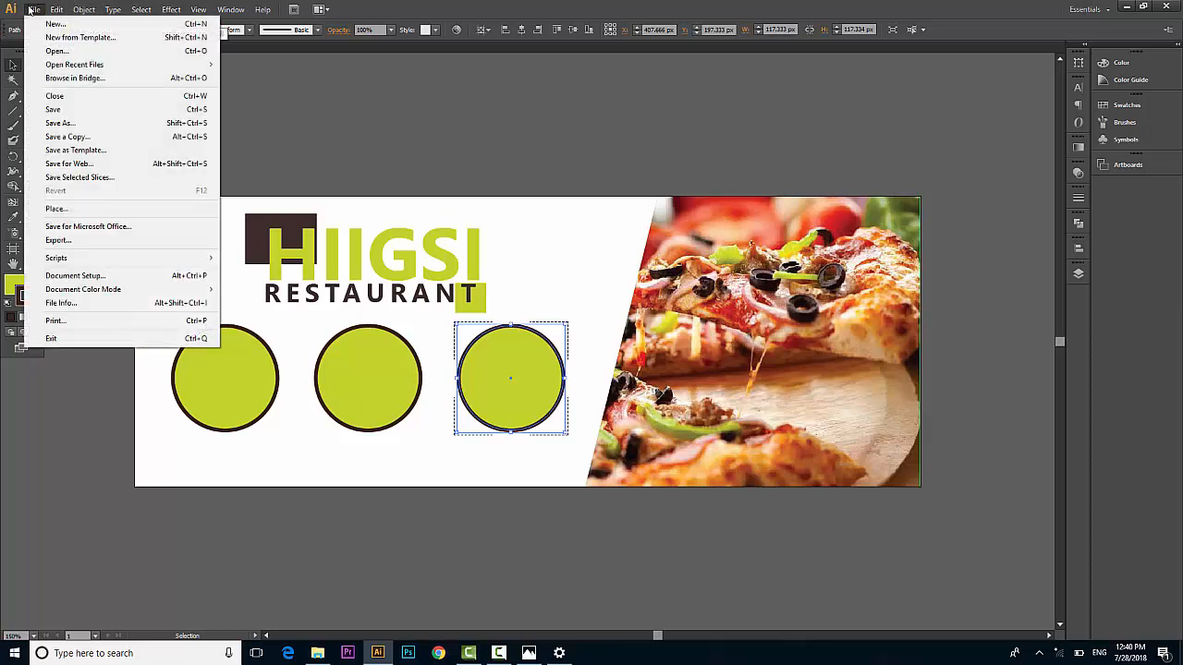
left_click(57, 210)
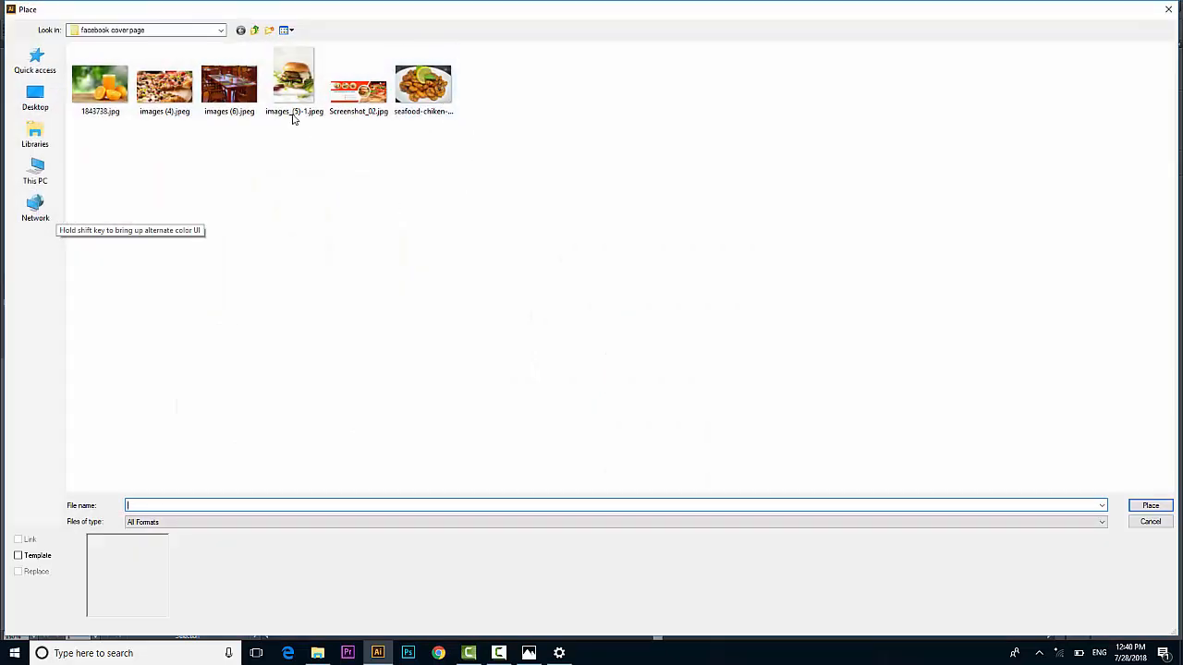
left_click(292, 81)
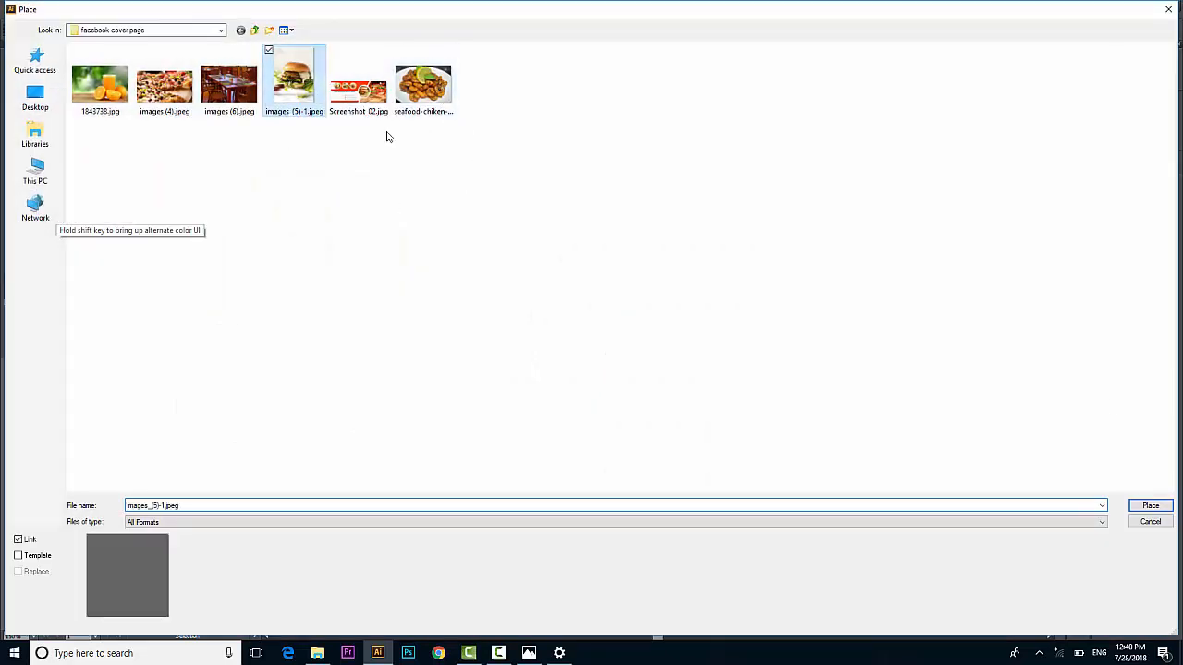
left_click(1150, 505)
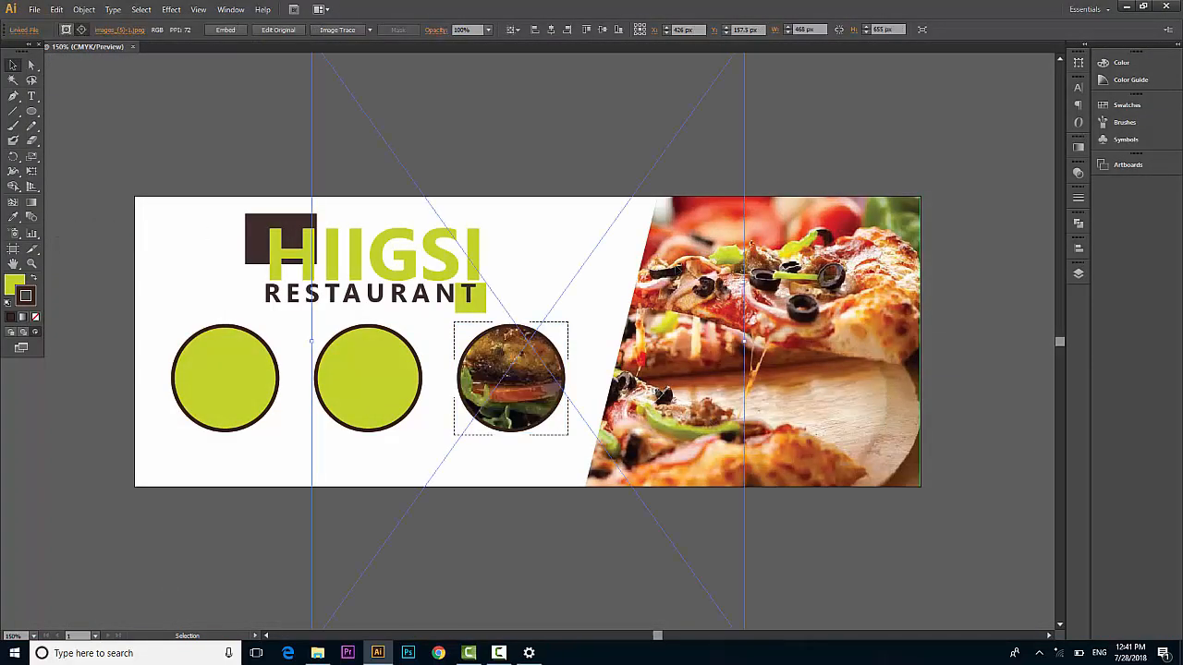
Scale the burger photo proportionally about its center to about 116 by 162 px and move it down 30 px.
scroll(709, 127, "up", 2)
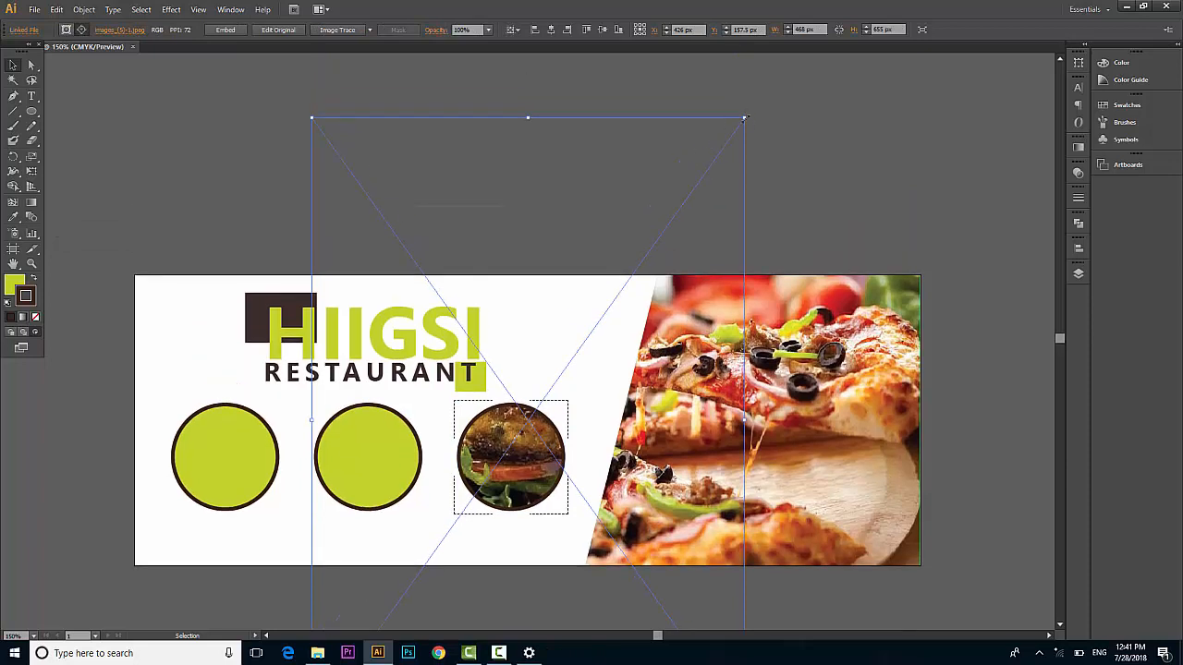
left_click_drag(745, 118, 597, 345)
key("shift+Down")
key("shift+Down")
key("shift+Down")
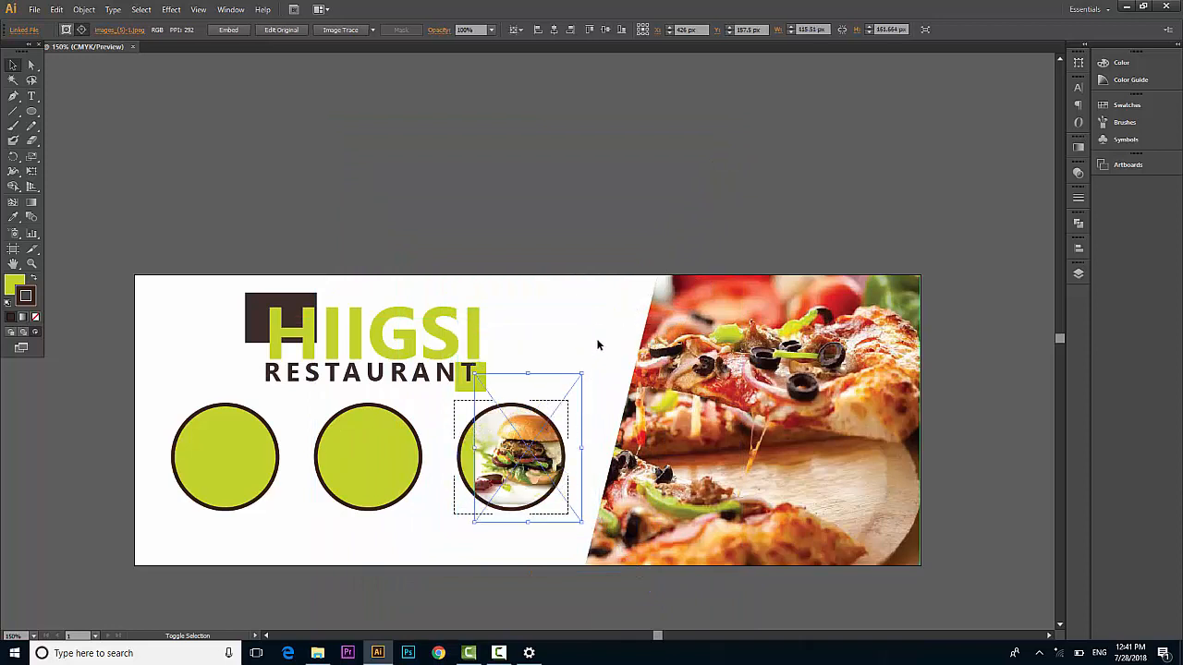
Nudge the burger photo left and 1 px down to X 406 px, Y 188.5 px so it fills the rightmost circle.
key("shift+Left")
key("shift+Left")
key("Down")
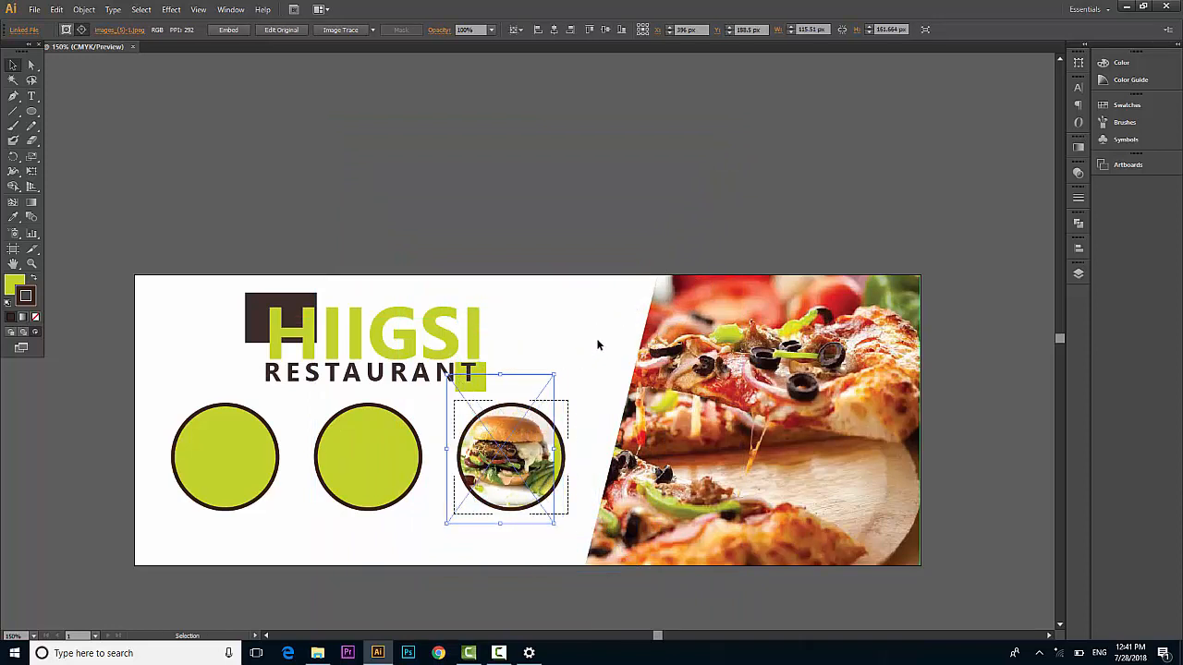
key("Right")
key("Right")
key("Right")
key("Right")
key("Right")
key("Right")
key("Right")
key("Right")
key("Right")
key("Right")
key("Right")
key("Right")
key("Right")
key("Right")
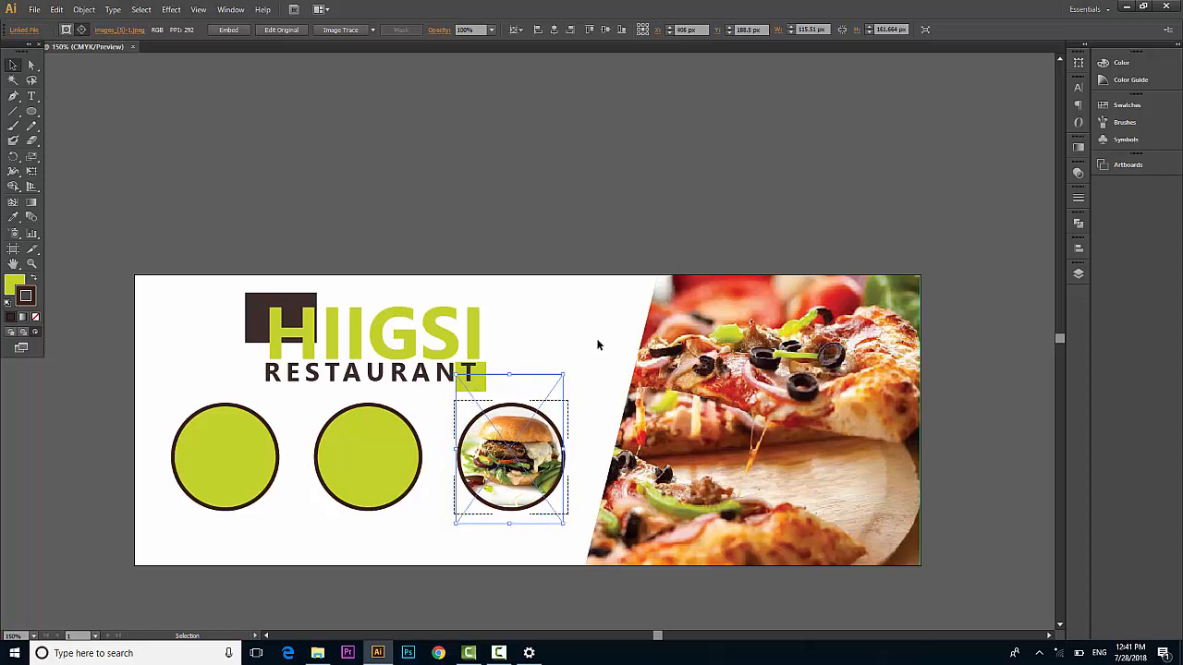
left_click(558, 219)
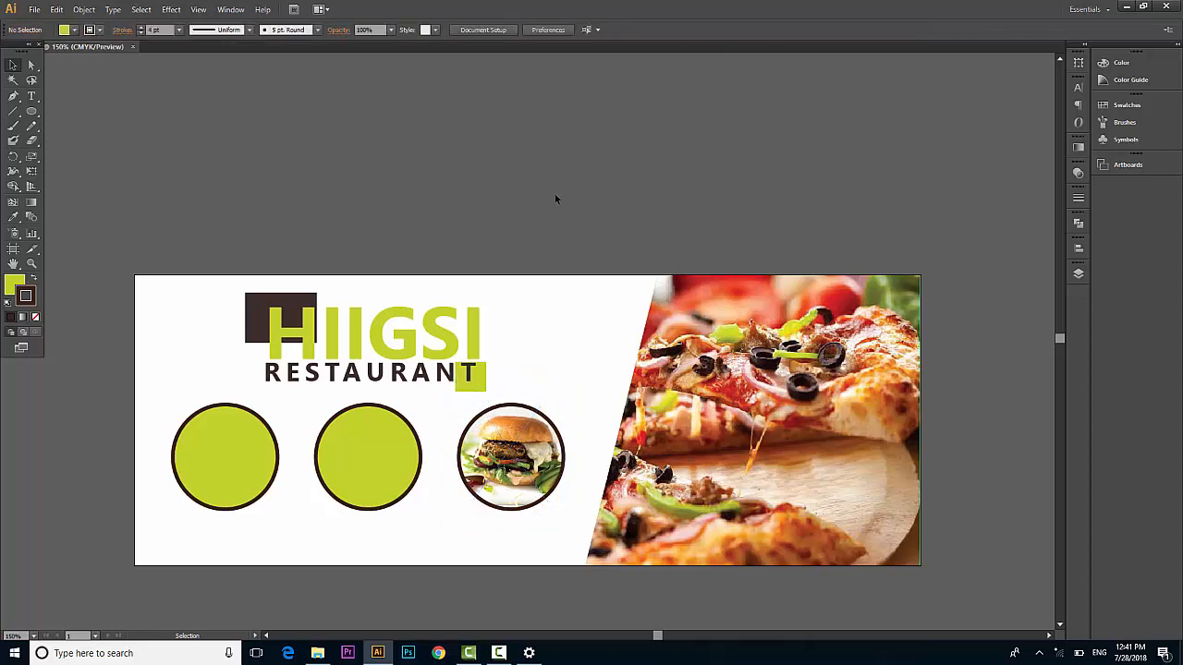
Place the seafood-chiken photo inside the middle circle using Draw Inside mode.
left_click_drag(418, 525, 373, 451)
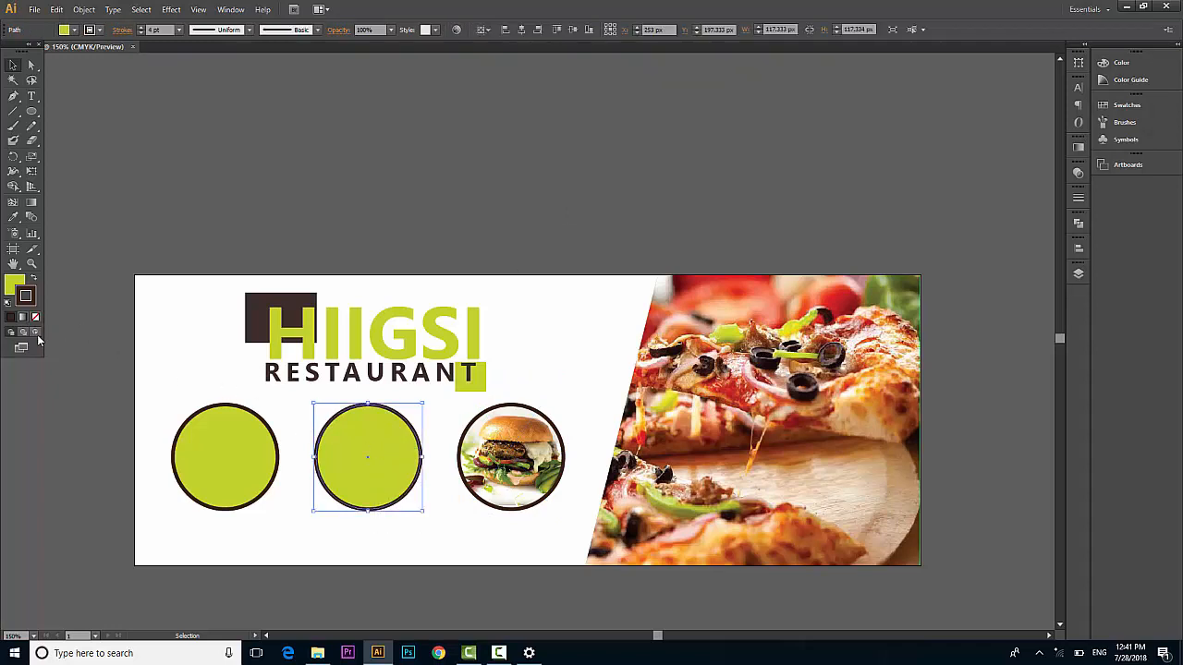
left_click(34, 9)
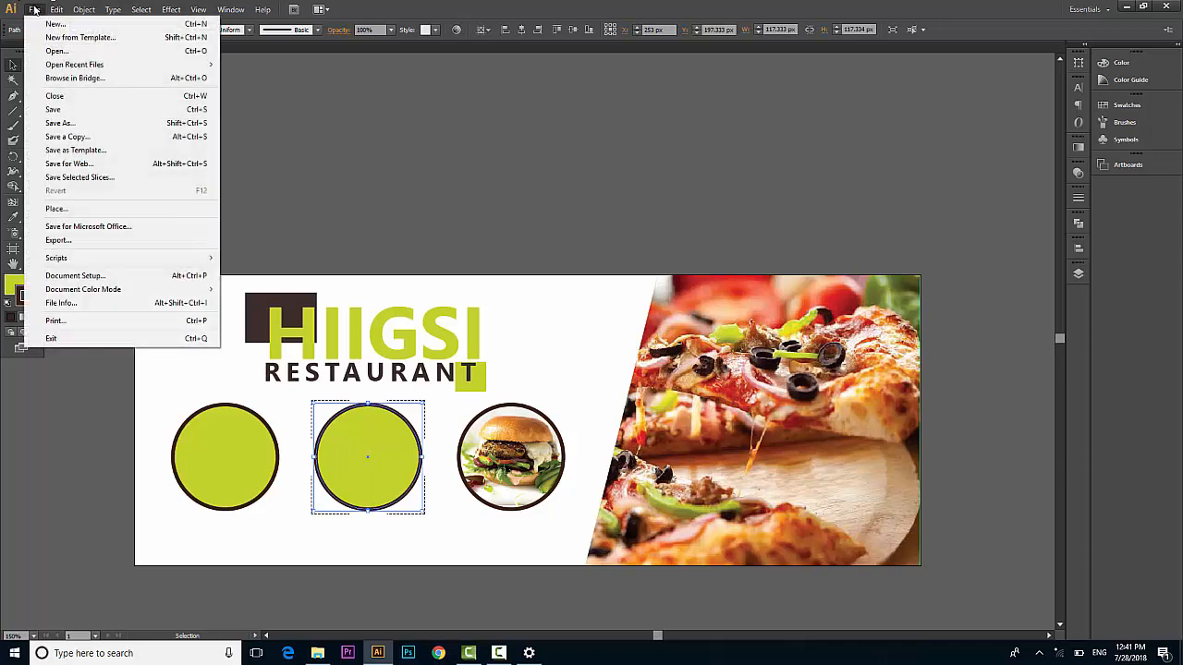
left_click(55, 210)
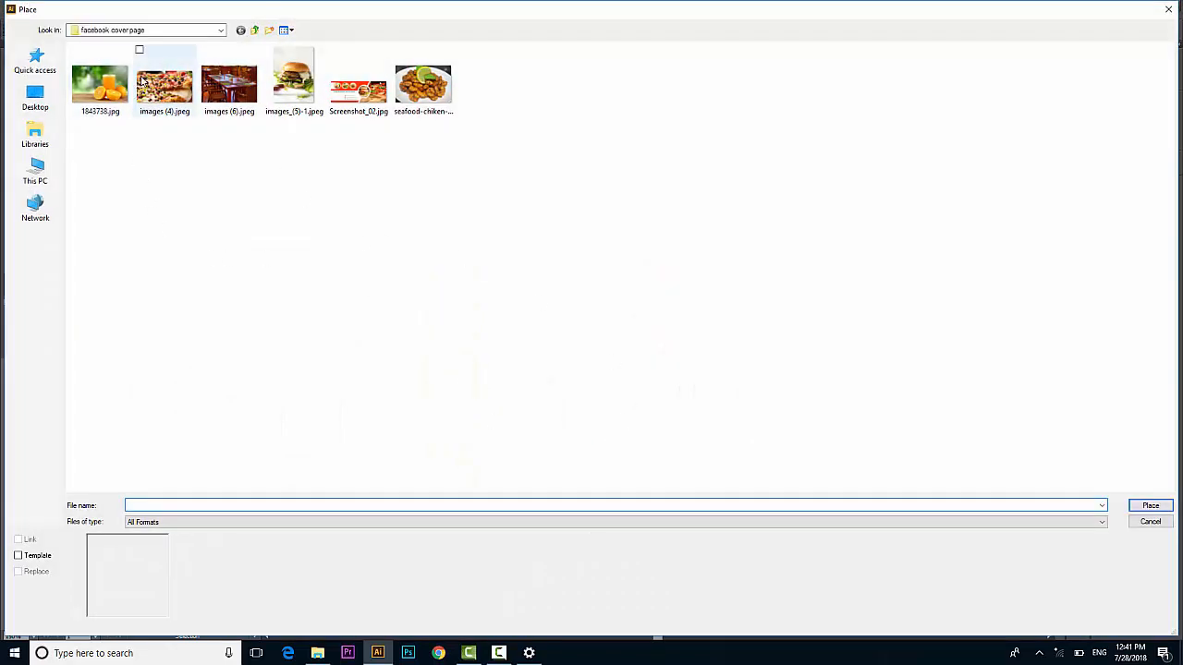
left_click(421, 87)
left_click(1153, 510)
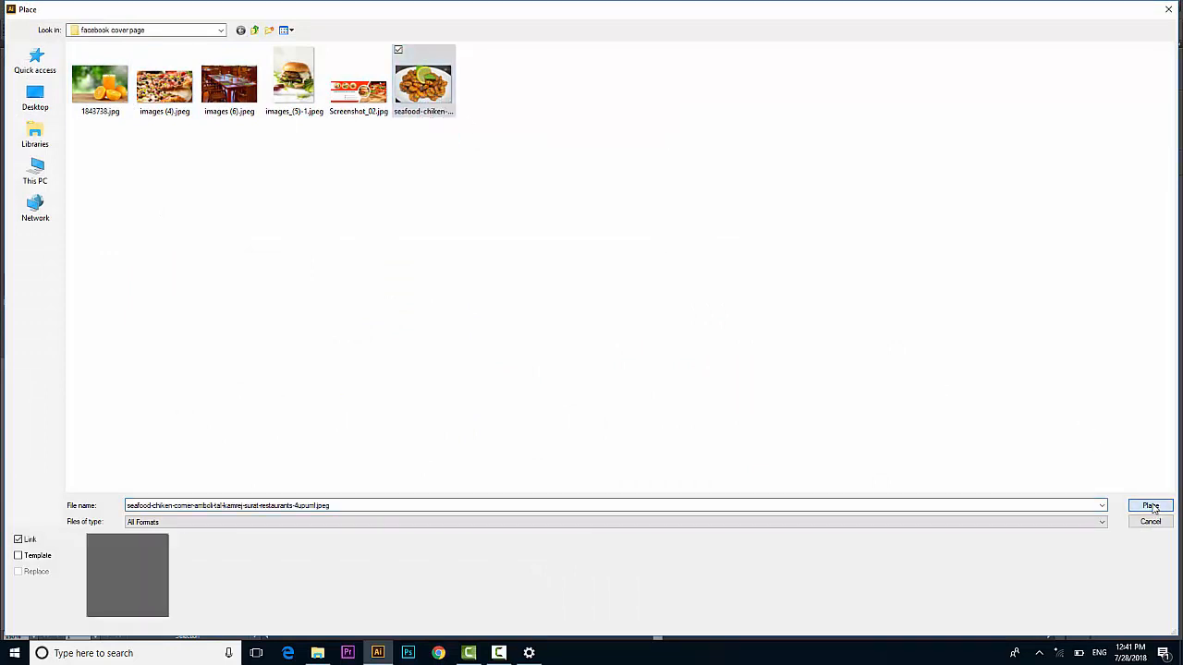
Scale the oversized seafood photo proportionally about its center to about 76 by 51 px.
scroll(802, 200, "up", 5)
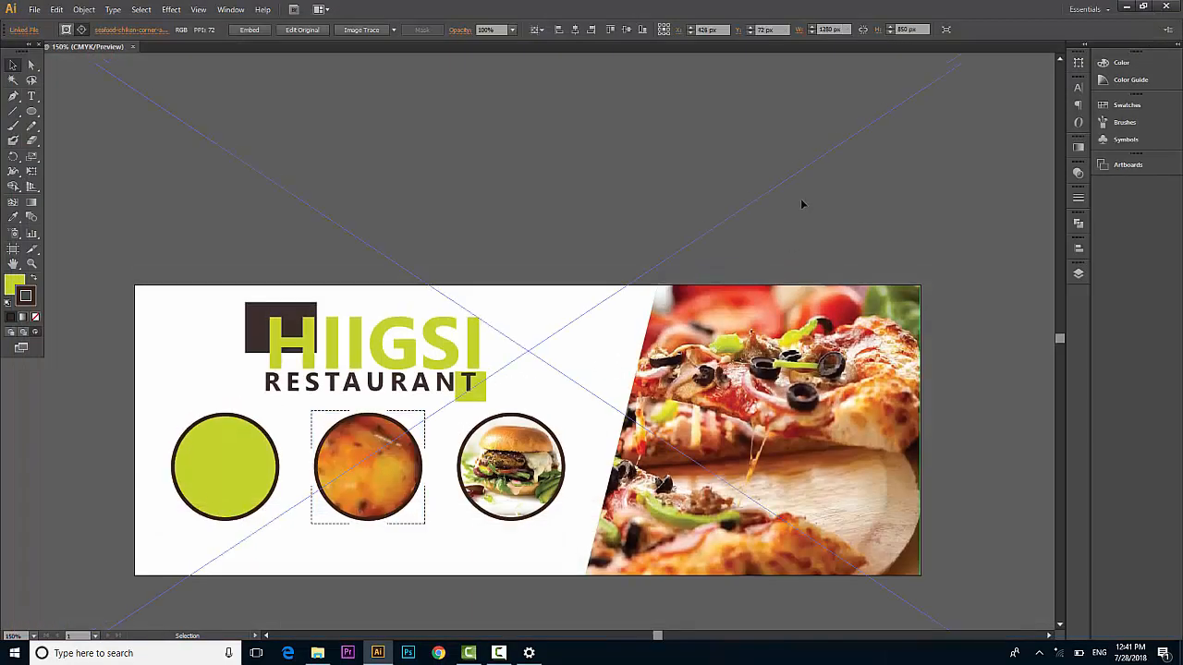
scroll(898, 169, "right", 4)
scroll(900, 169, "right", 1)
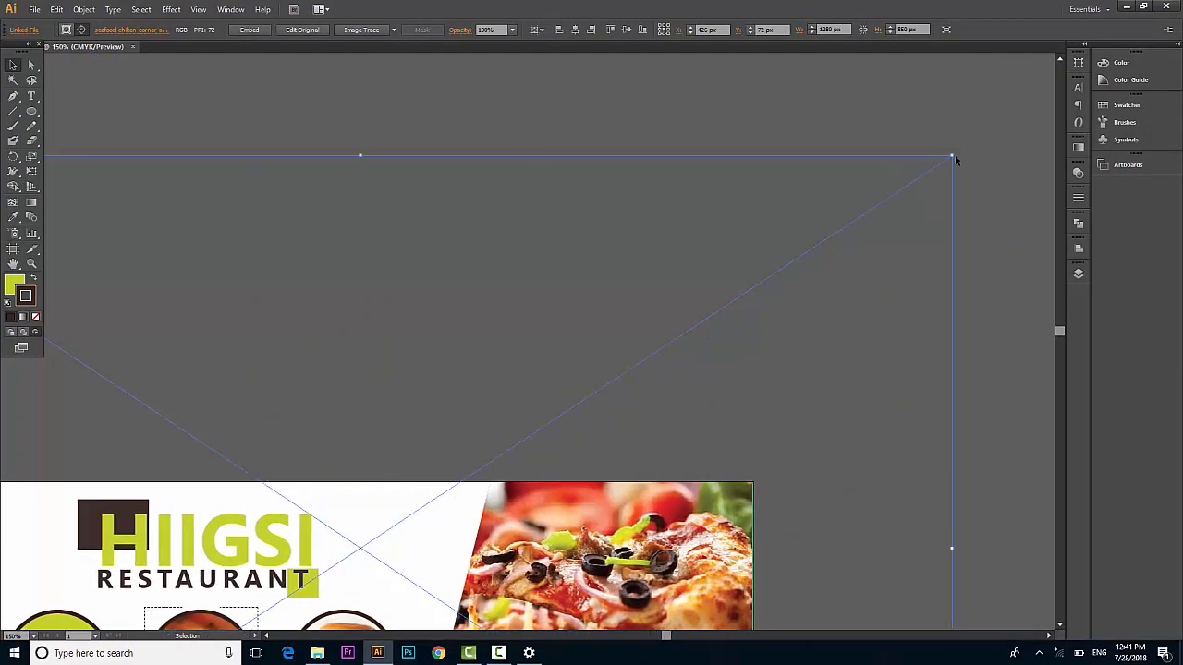
left_click_drag(952, 157, 397, 523)
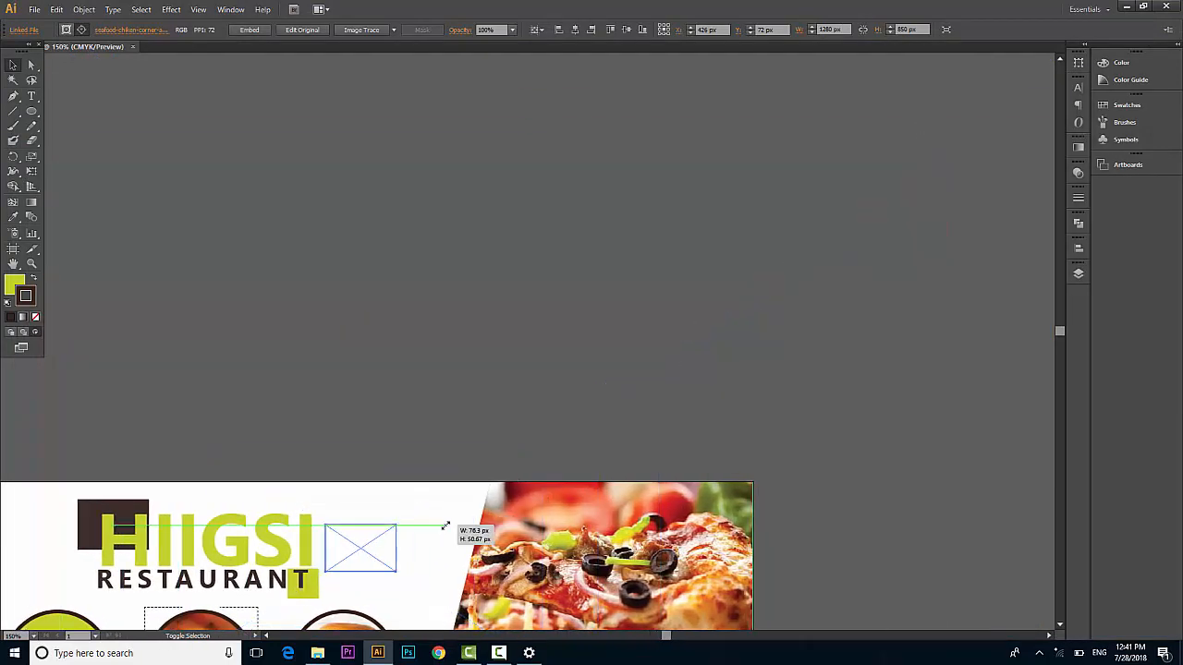
scroll(438, 449, "down", 2)
scroll(417, 525, "down", 2)
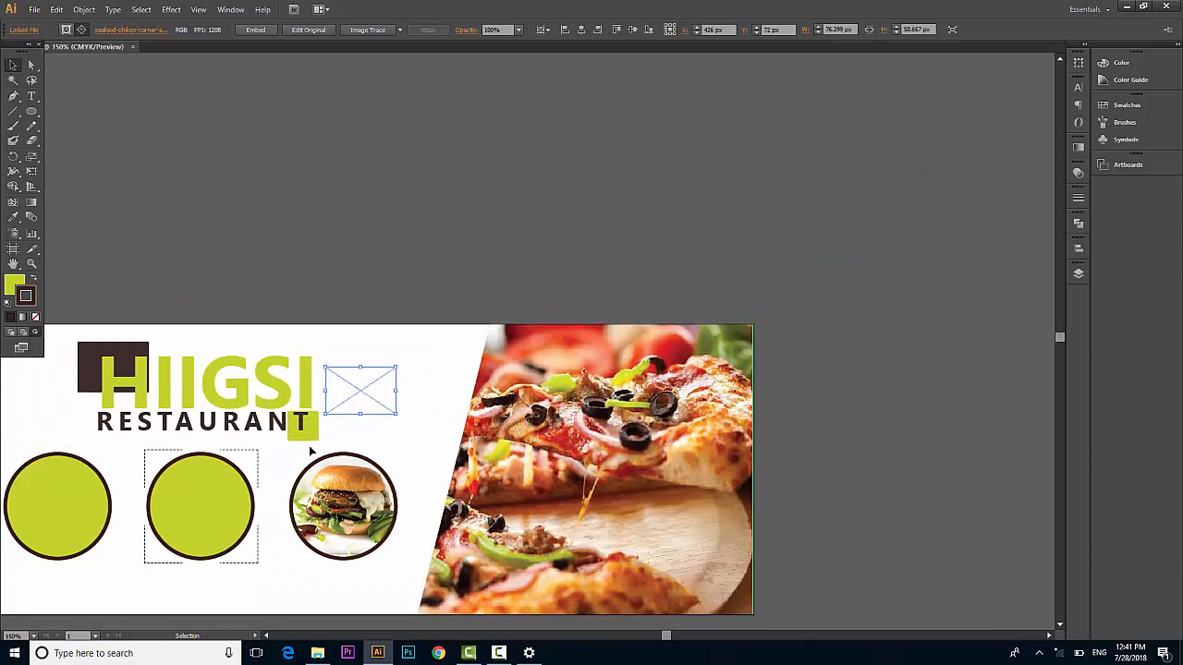
Move the seafood photo into the middle circle, enlarge it to about 172 by 117 px and nudge it to fill the circle.
left_click_drag(389, 378, 278, 439)
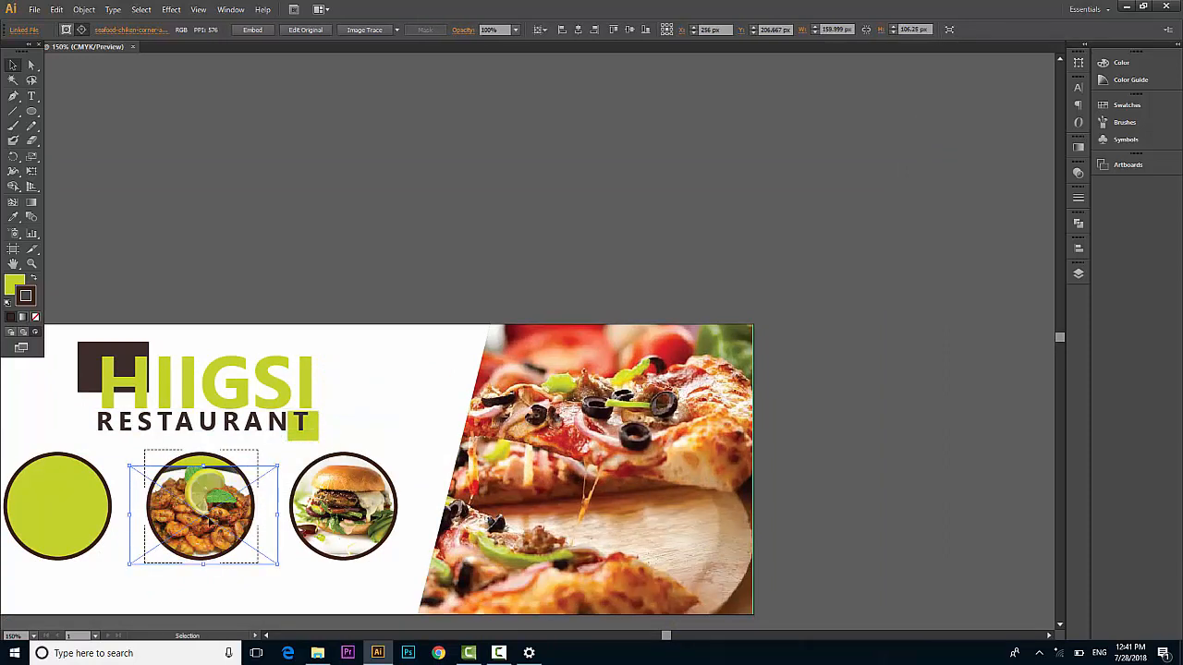
left_click_drag(200, 515, 205, 504)
mouse_move(282, 554)
left_mouse_down()
mouse_move(392, 568)
mouse_move(283, 555)
left_mouse_up()
key("Down")
key("Down")
key("Down")
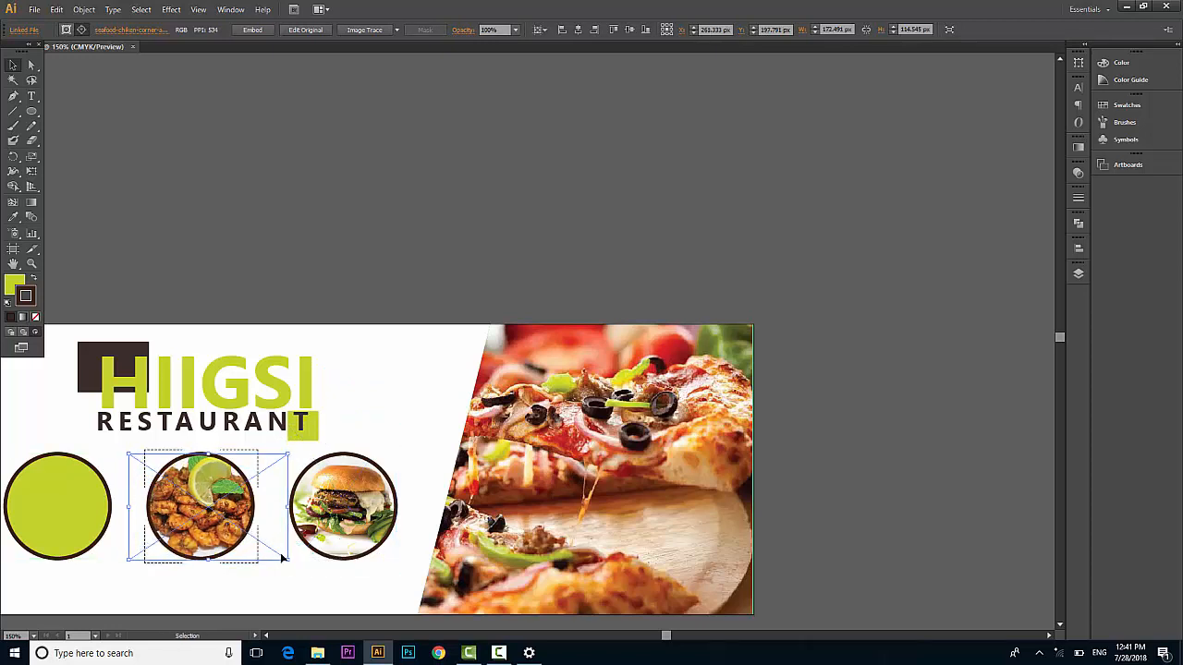
key("Left")
key("Left")
scroll(282, 557, "left", 5)
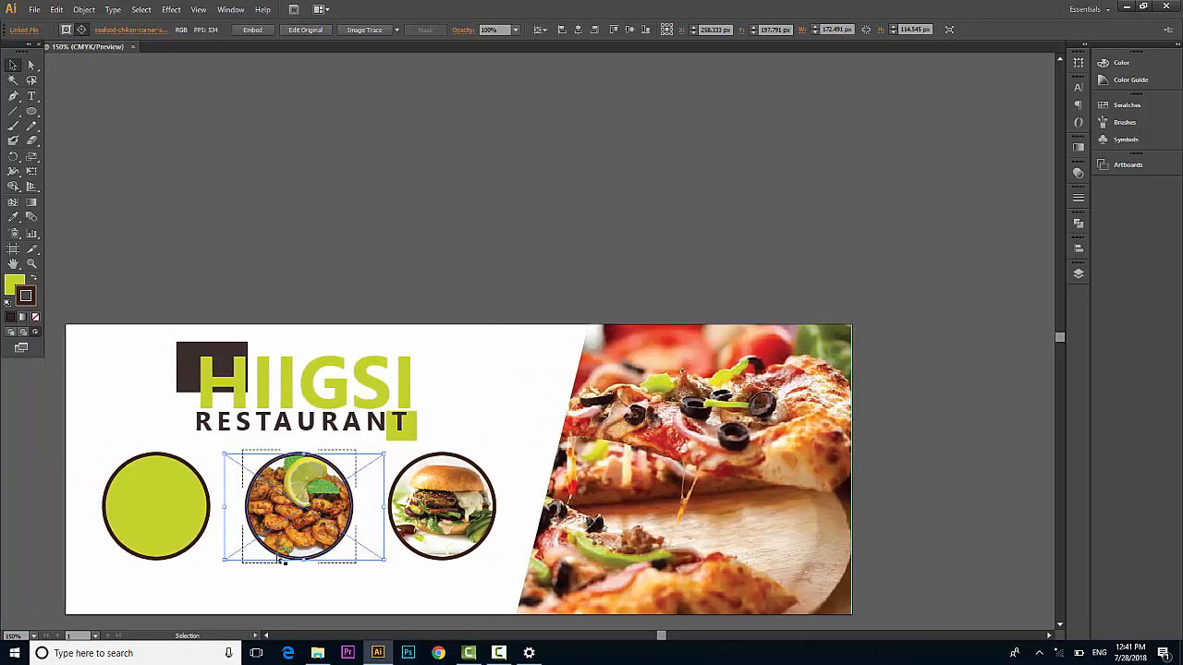
key("ctrl+0")
scroll(227, 511, "left", 3)
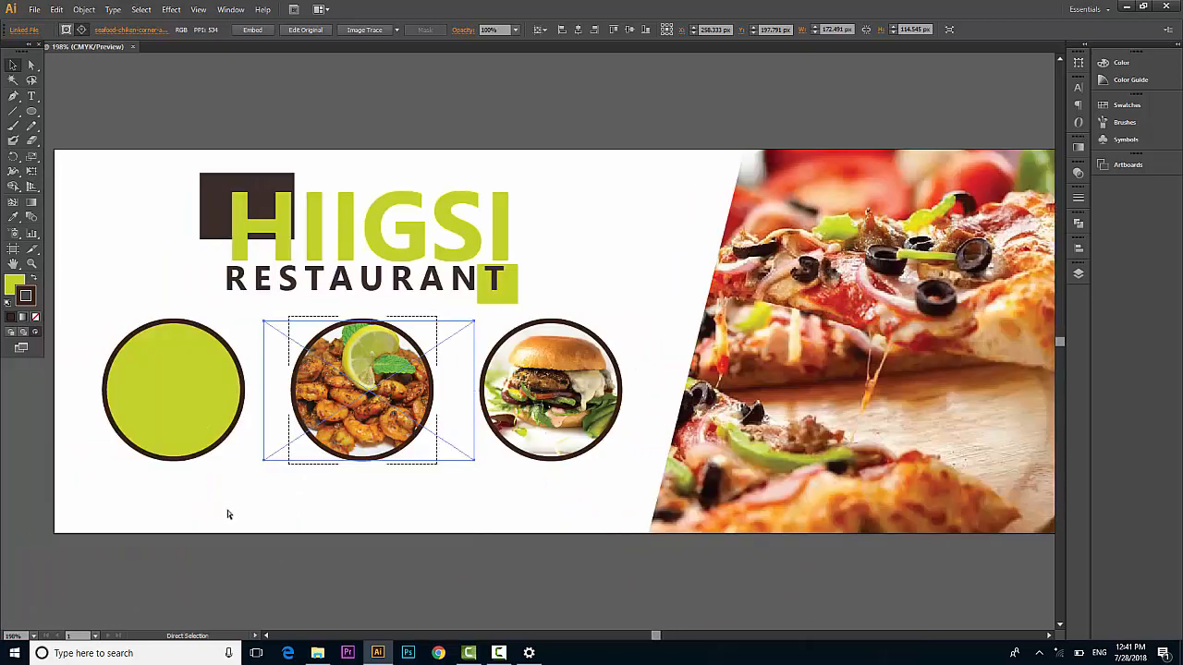
left_click(227, 500)
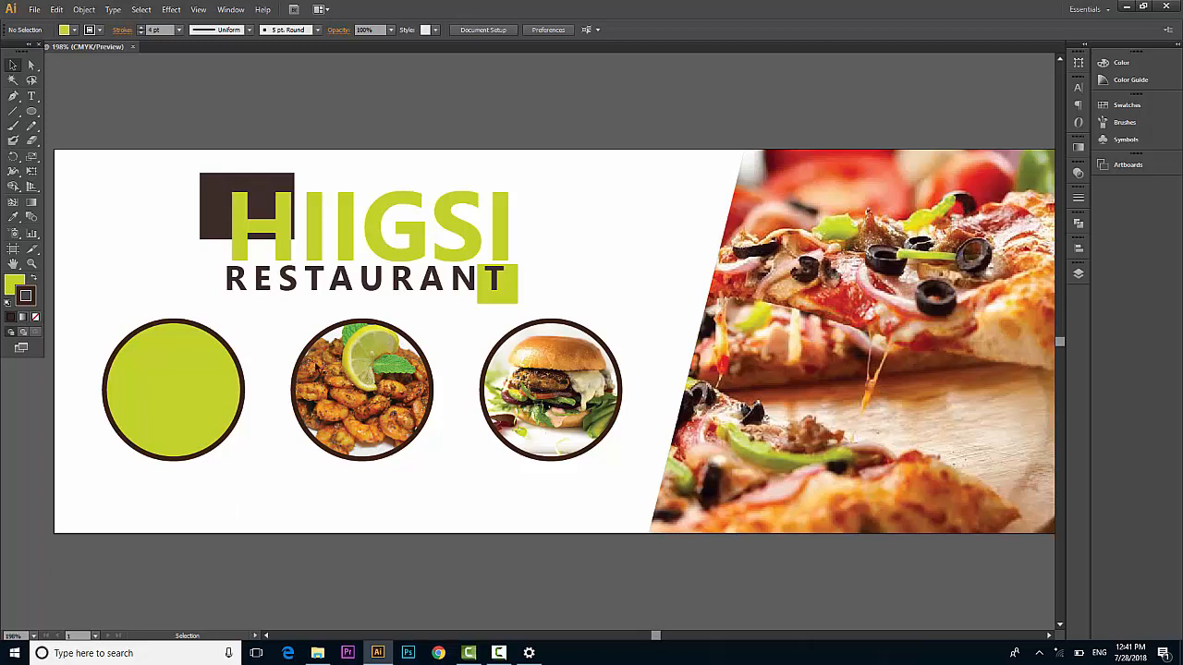
scroll(585, 421, "up", 8)
scroll(585, 420, "up", 10)
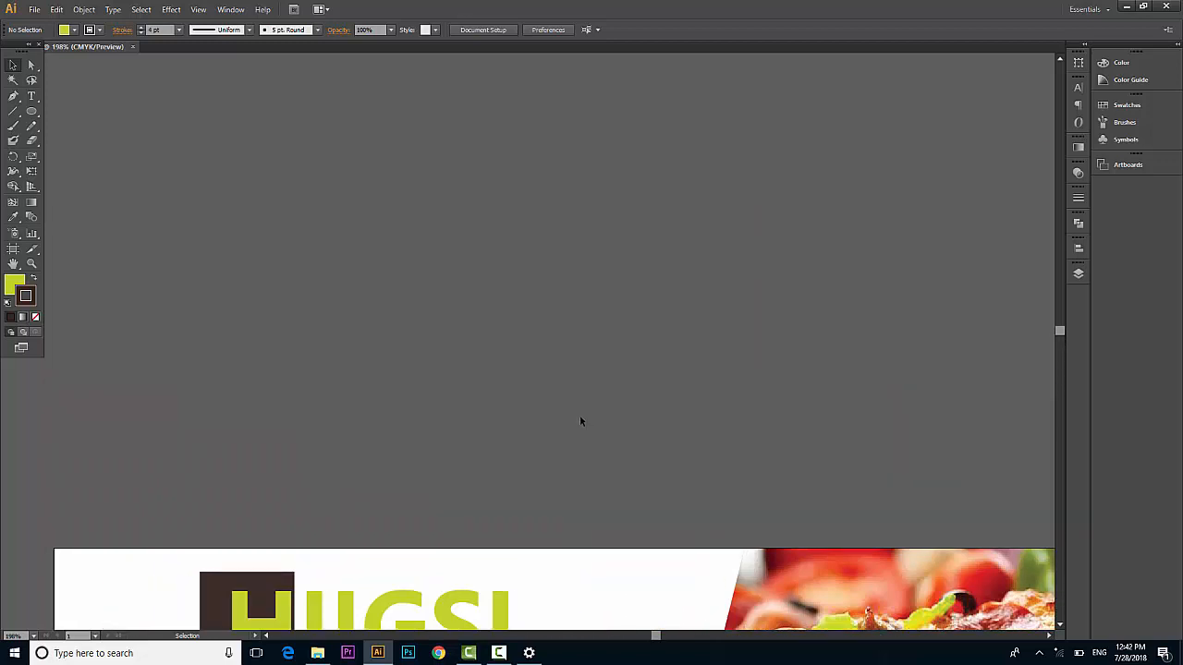
key("ctrl+0")
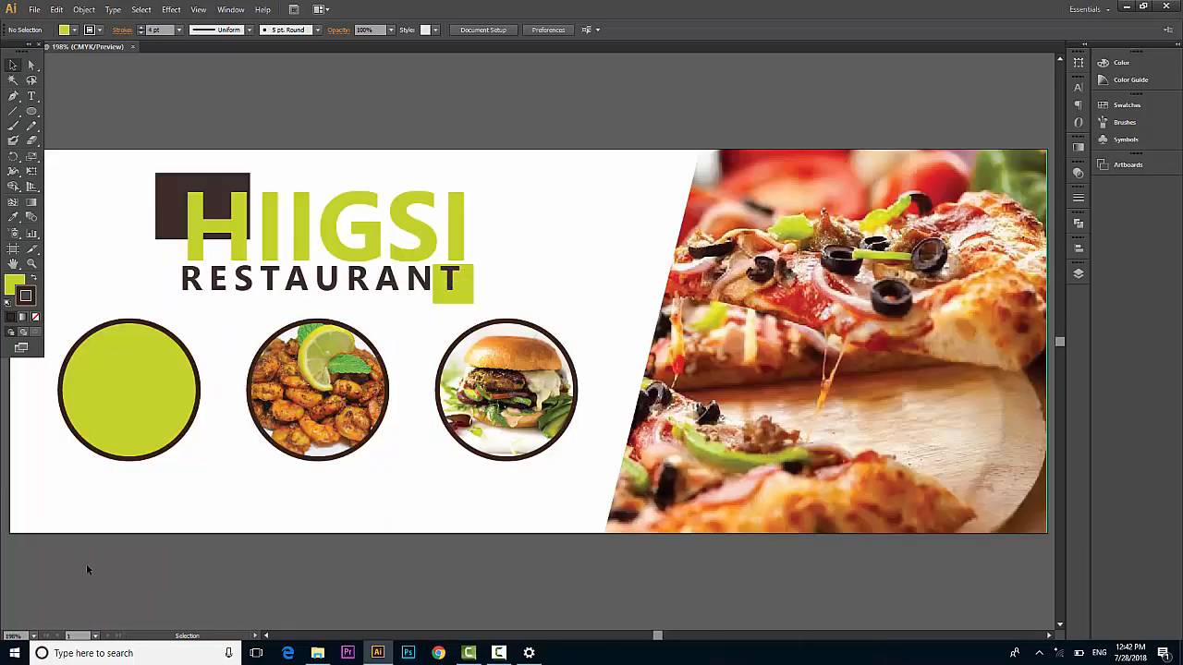
Place the orange juice photo 1843738.jpg inside the leftmost circle using Draw Inside mode and move it over the circle.
left_click(137, 454)
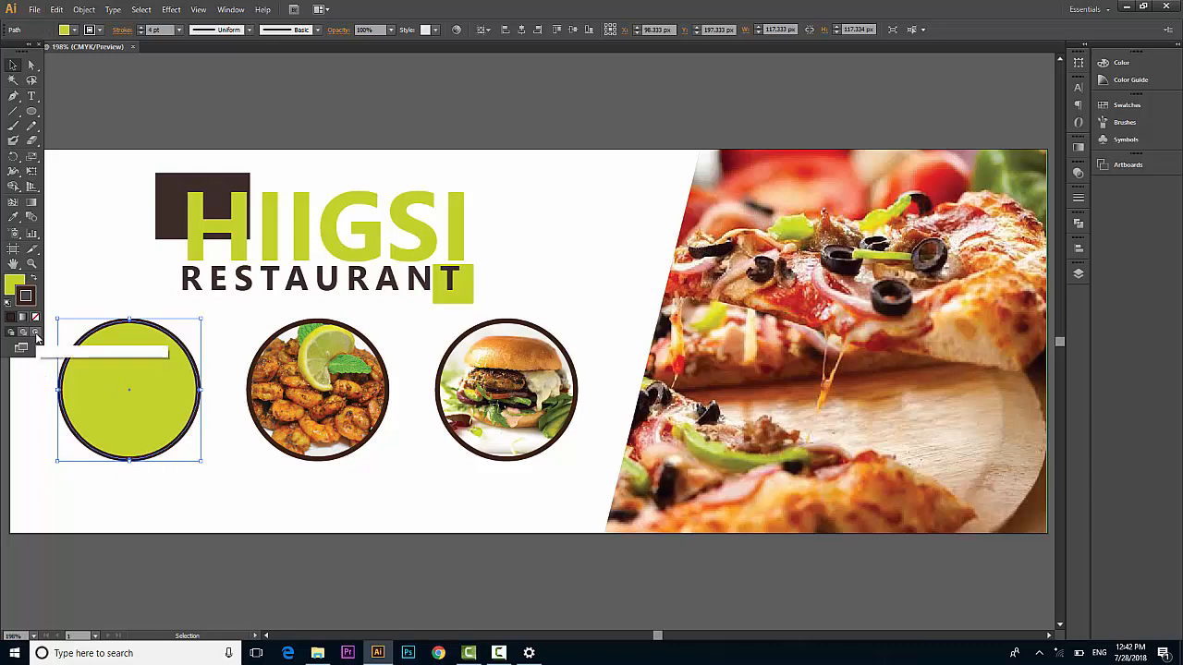
left_click(28, 46)
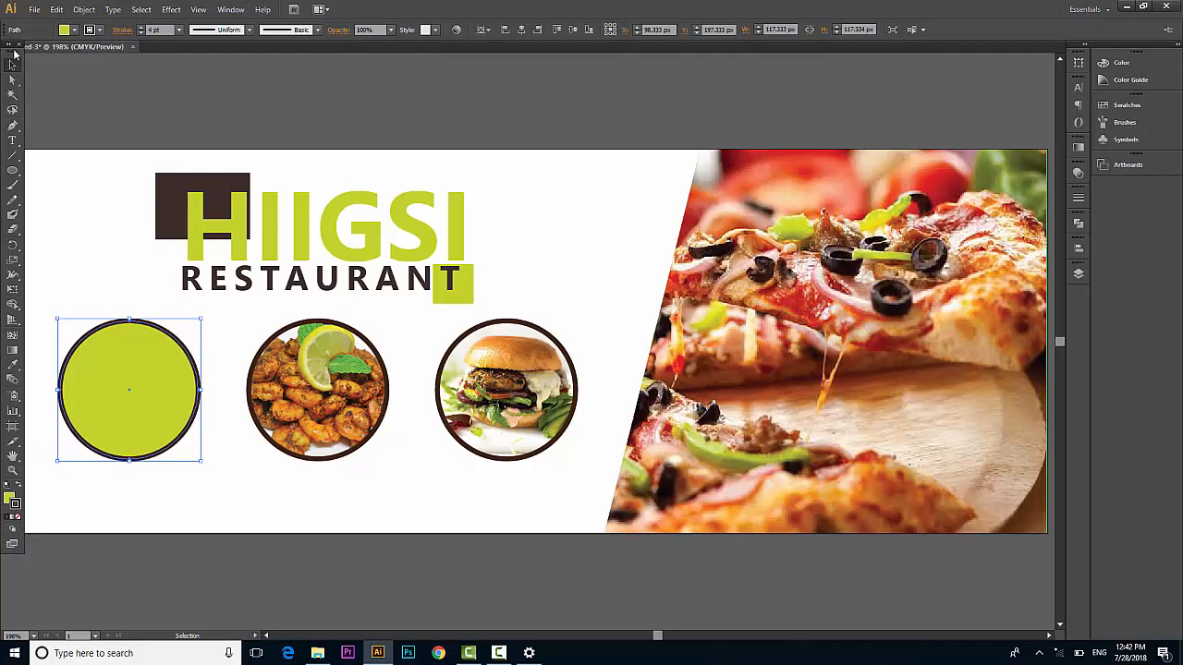
left_click(11, 43)
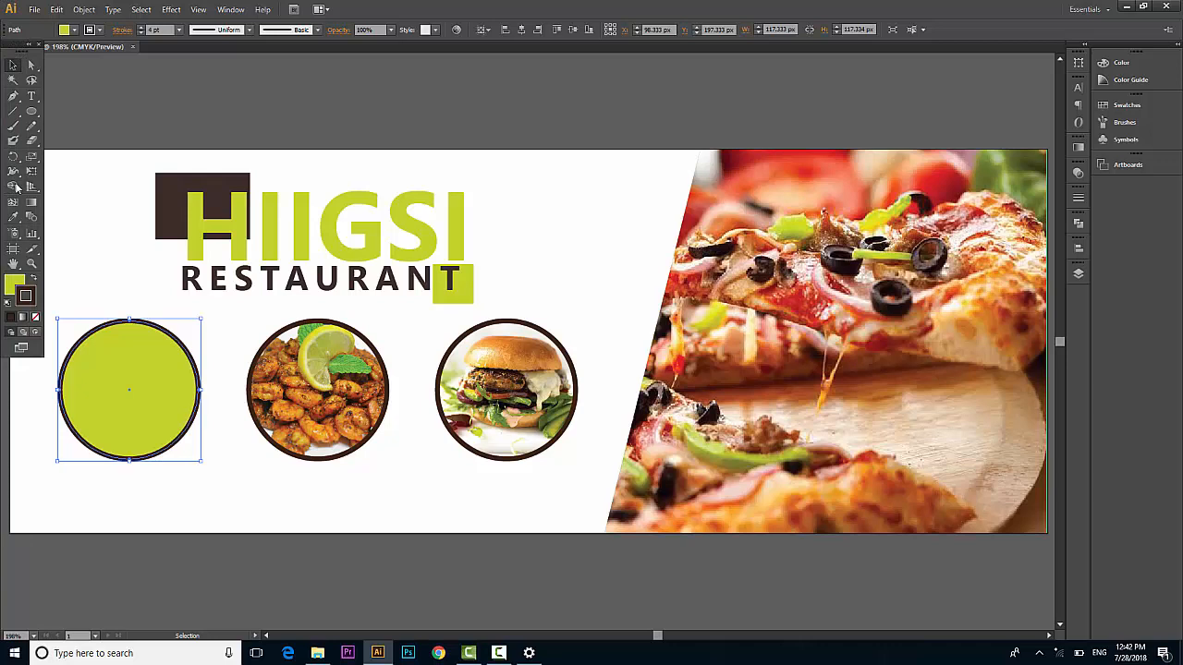
left_click(36, 333)
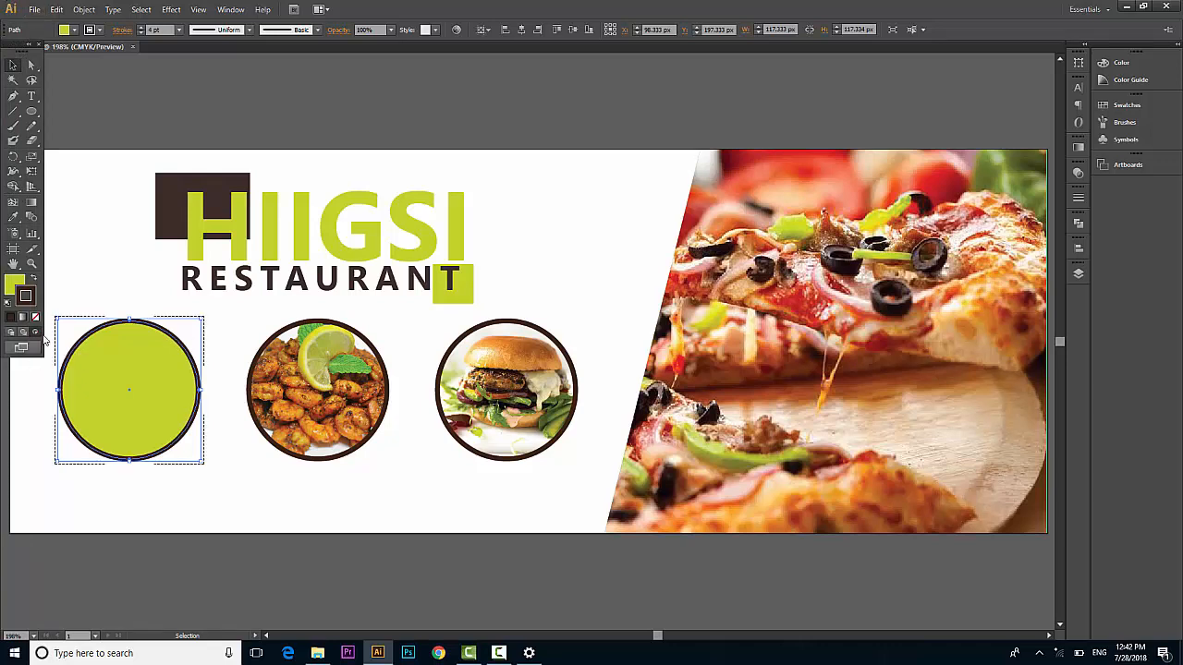
left_click(34, 11)
left_click(97, 211)
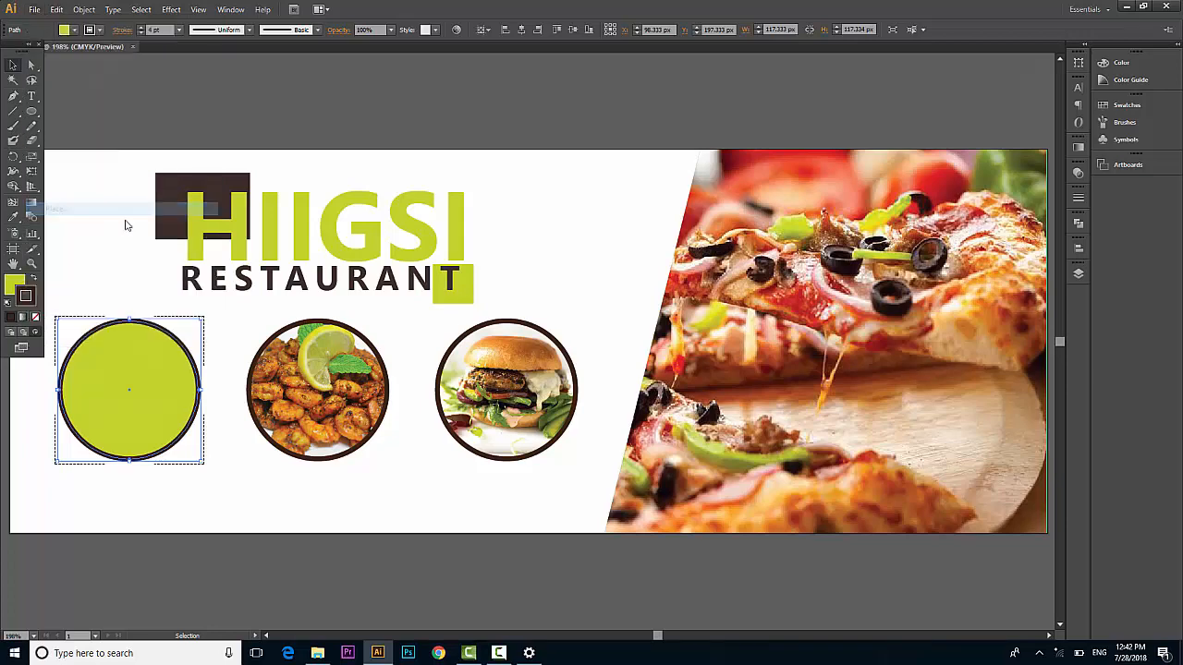
left_click(100, 83)
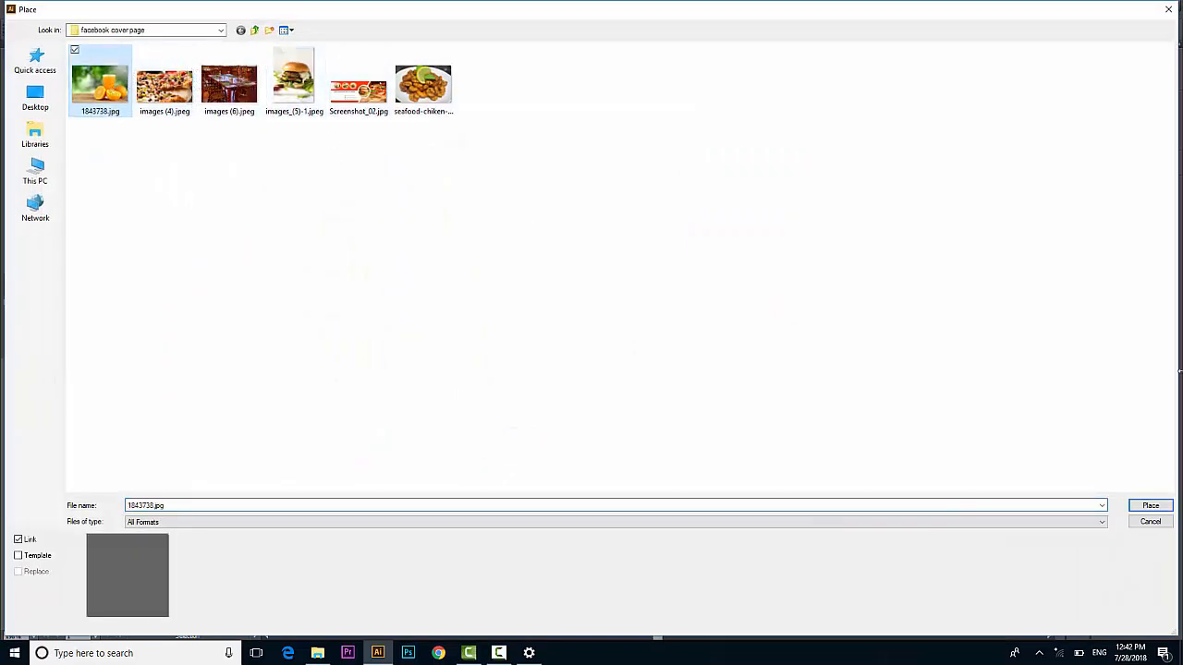
left_click(1150, 505)
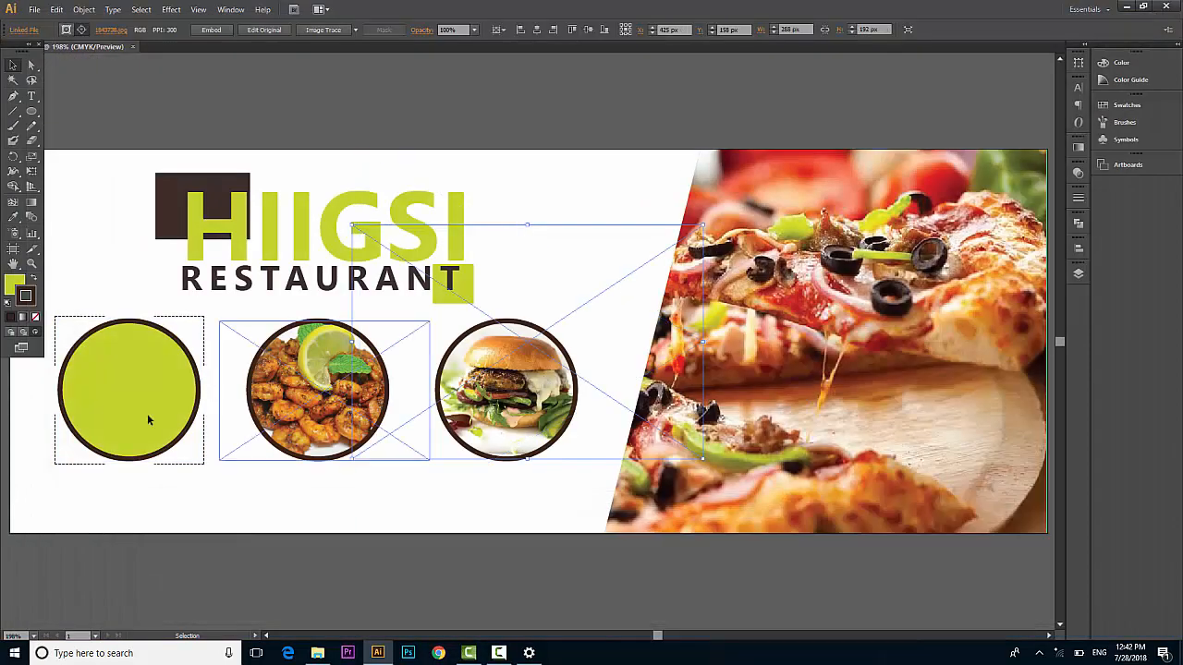
left_click_drag(570, 297, 177, 346)
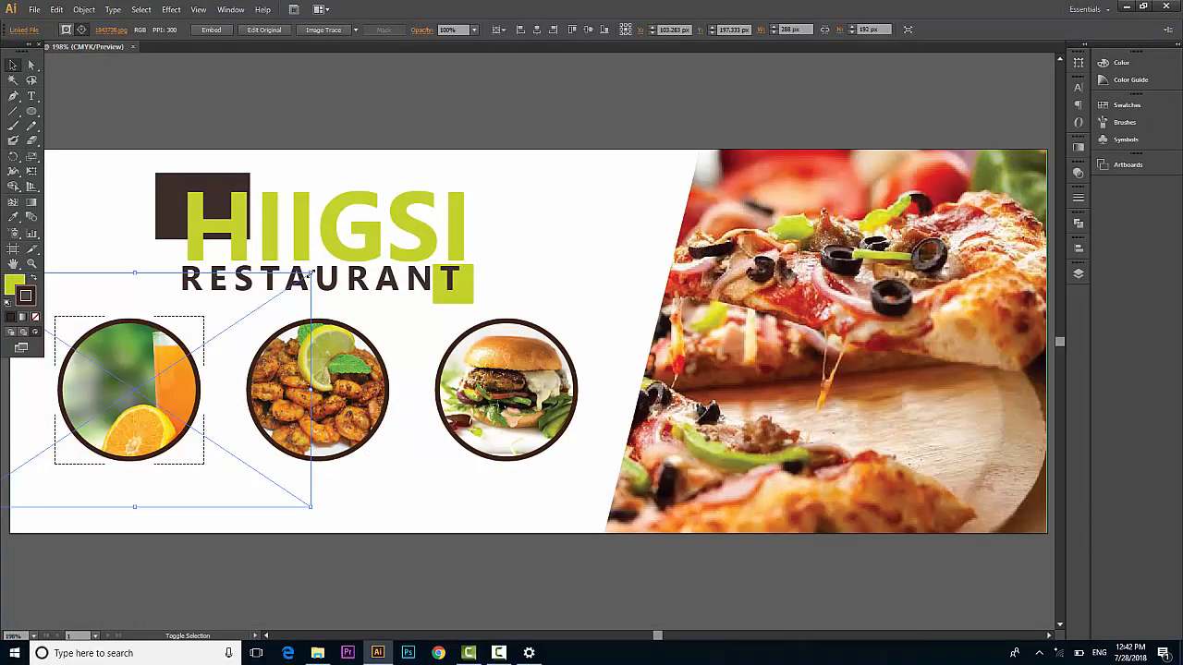
Scale the orange juice photo proportionally to about 182 by 121 px and shift it slightly left within the leftmost circle.
left_click_drag(305, 277, 245, 314)
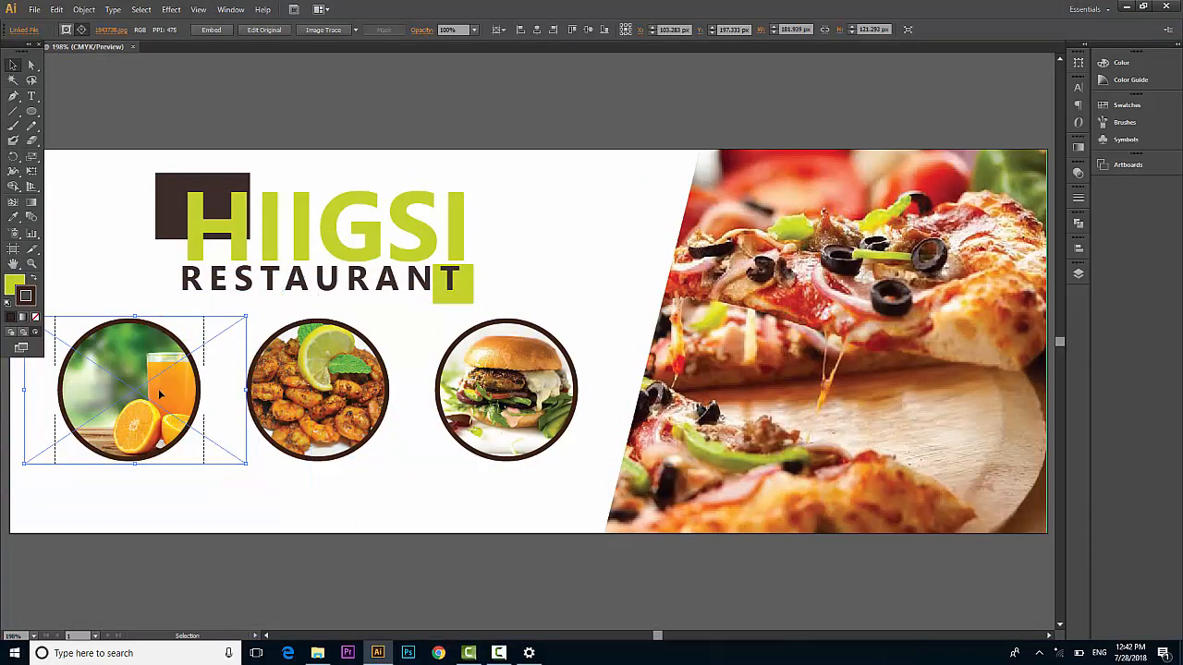
left_click_drag(158, 389, 148, 393)
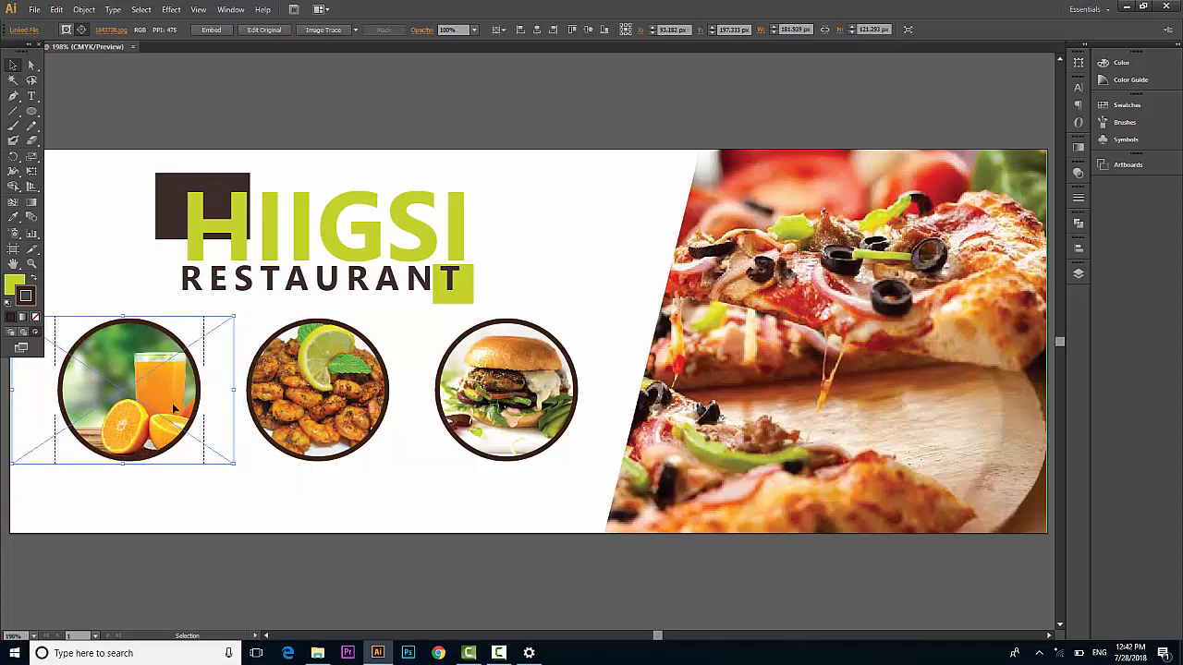
key("Left")
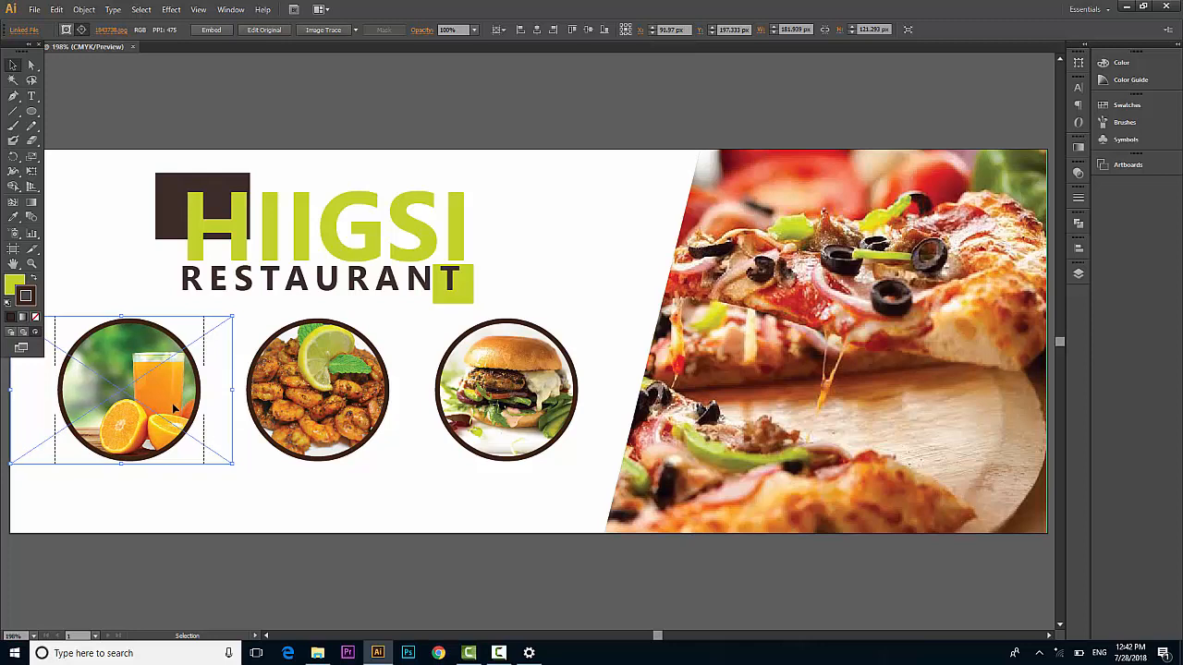
left_click(316, 487)
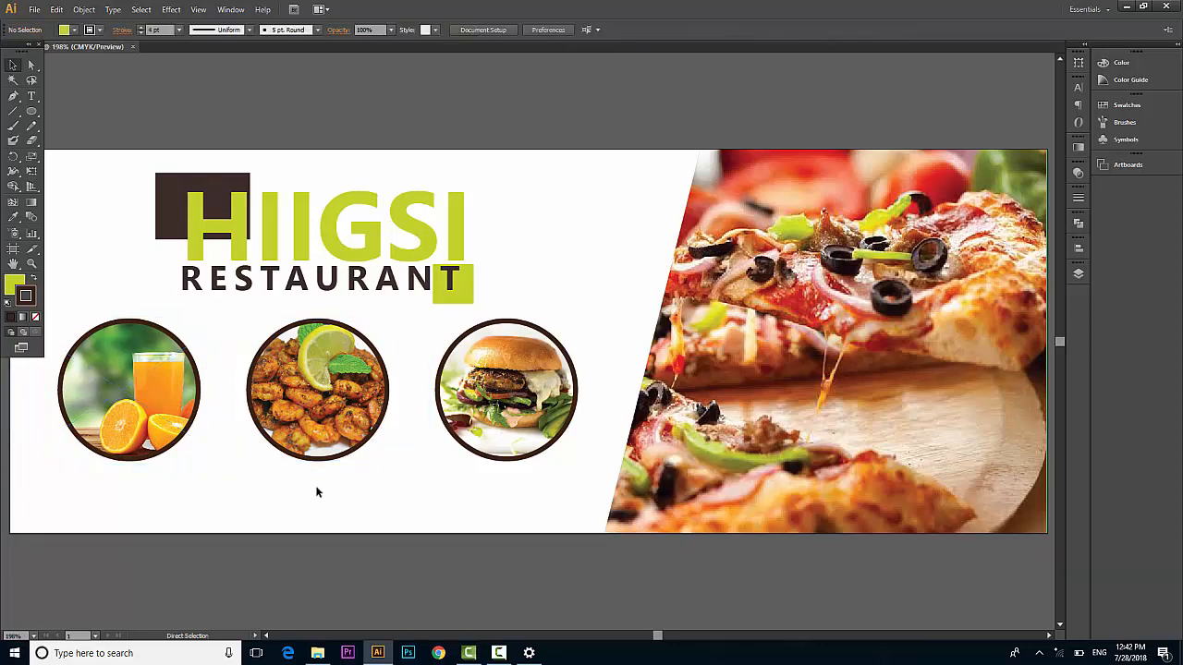
Draw a lime green rectangle about 588 by 33 px across the three circles from the artboard's left edge into the pizza photo, without a stroke.
scroll(285, 489, "left", 5)
scroll(282, 491, "up", 2)
scroll(282, 497, "up", 3)
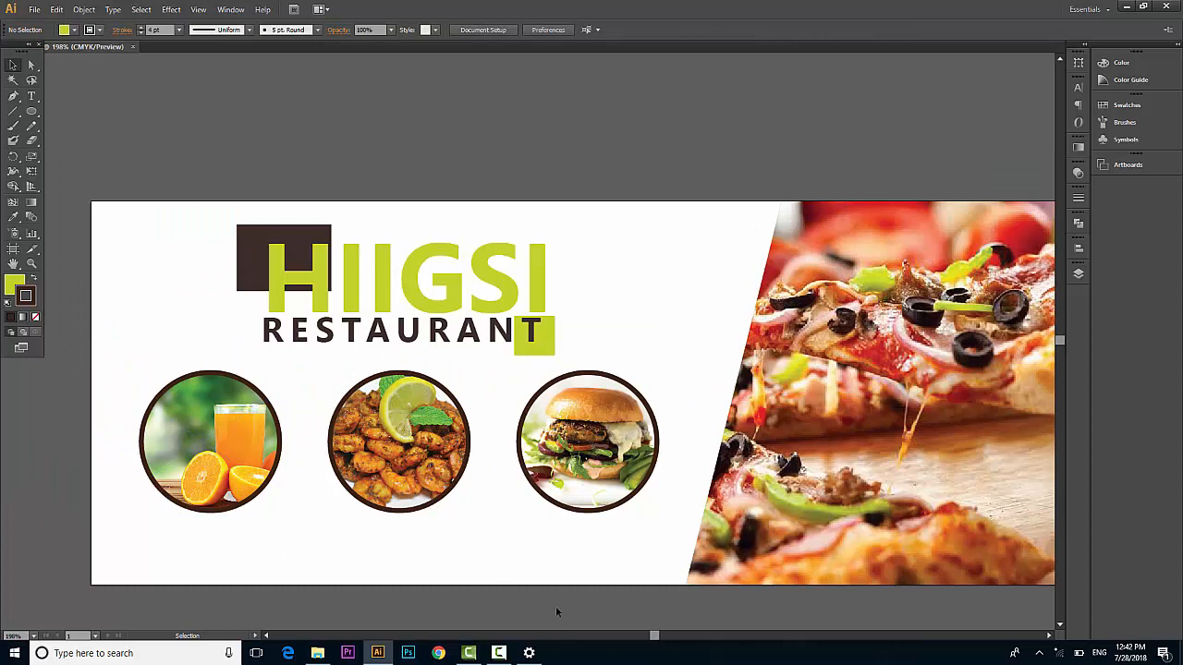
left_click(33, 114)
left_click_drag(33, 114, 68, 117)
left_click_drag(91, 422, 807, 462)
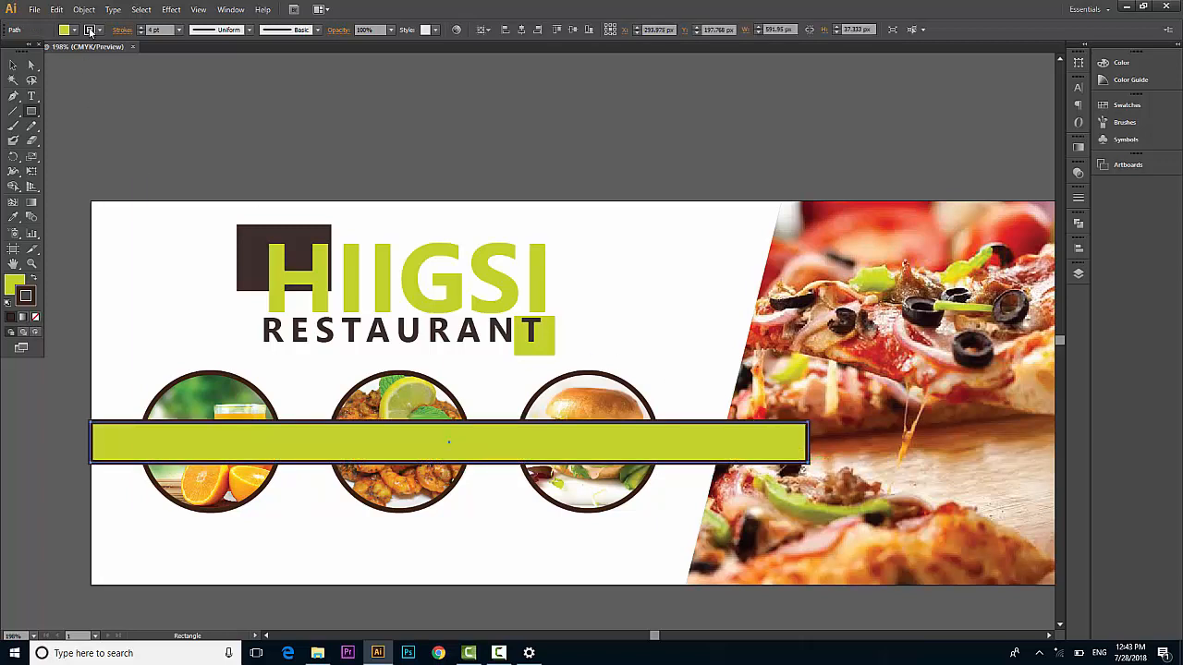
left_click(102, 32)
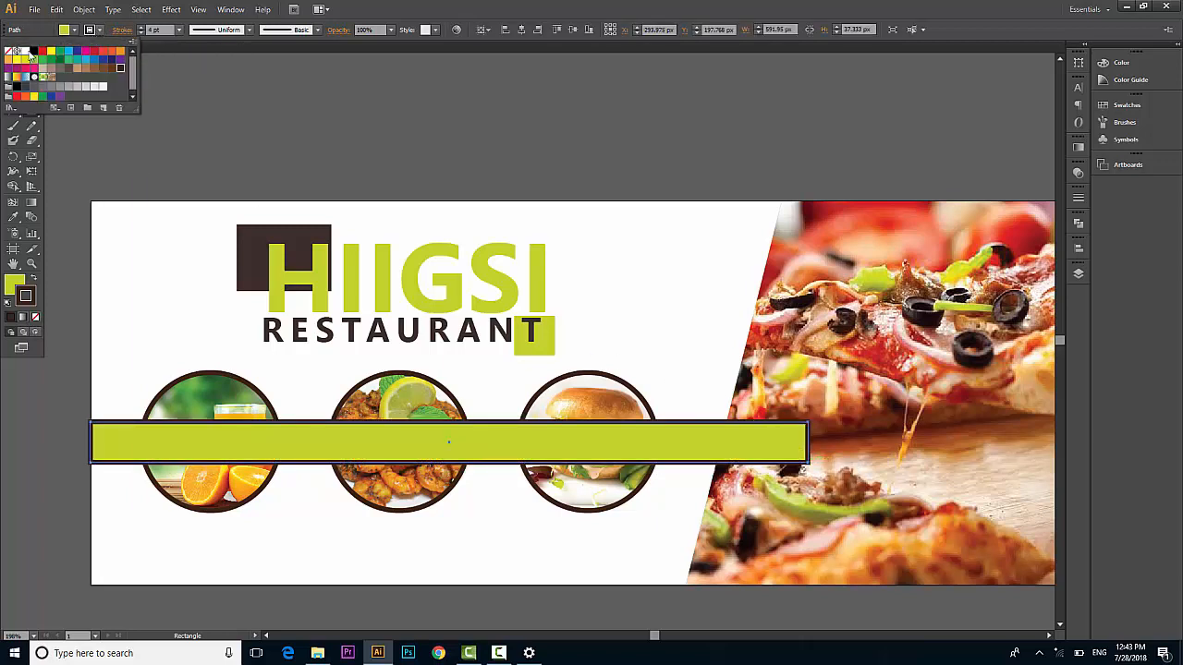
left_click(10, 53)
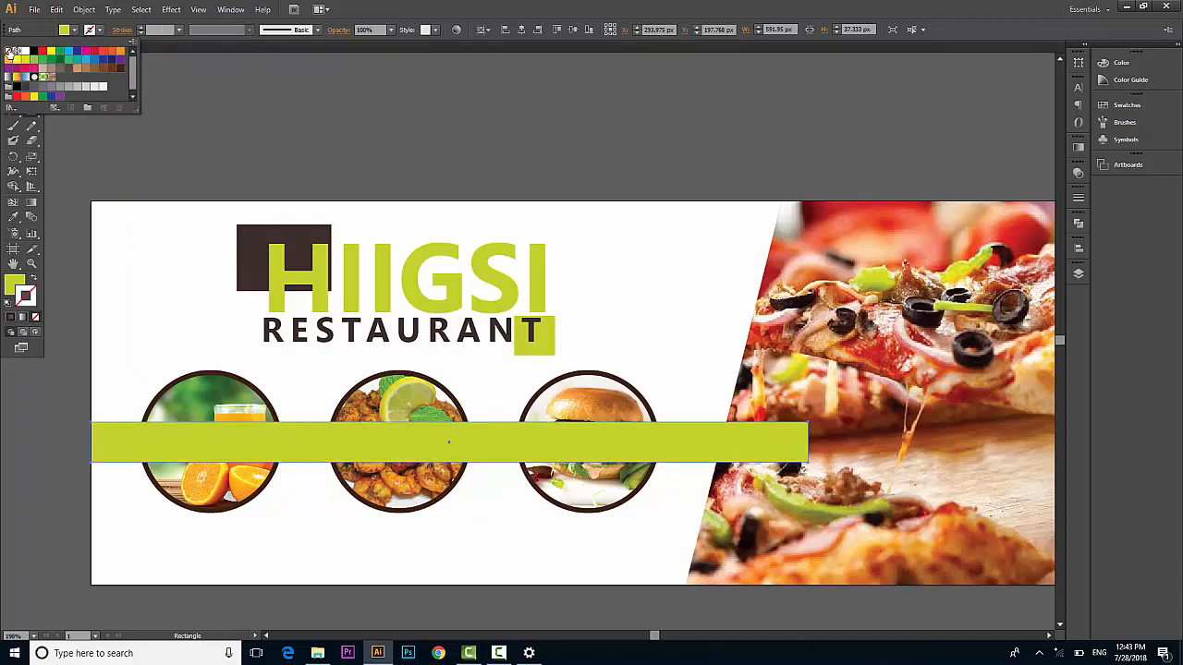
left_click(12, 151)
left_click(13, 67)
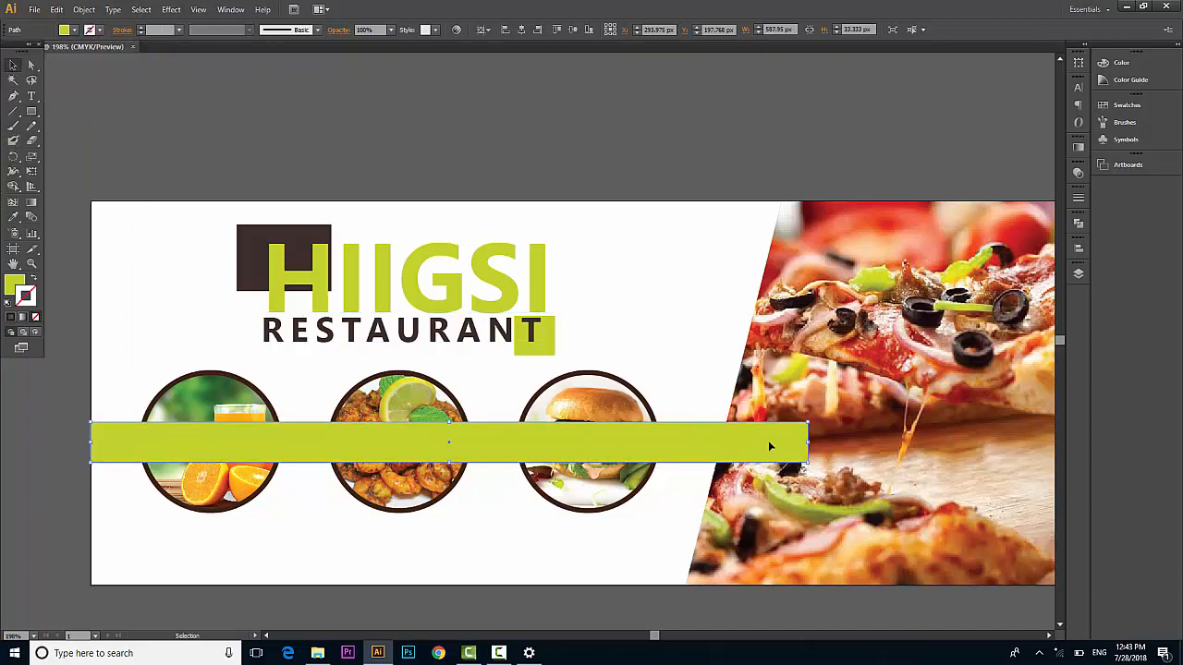
Send the green band to the back, behind the circles and the pizza photo.
key("ctrl")
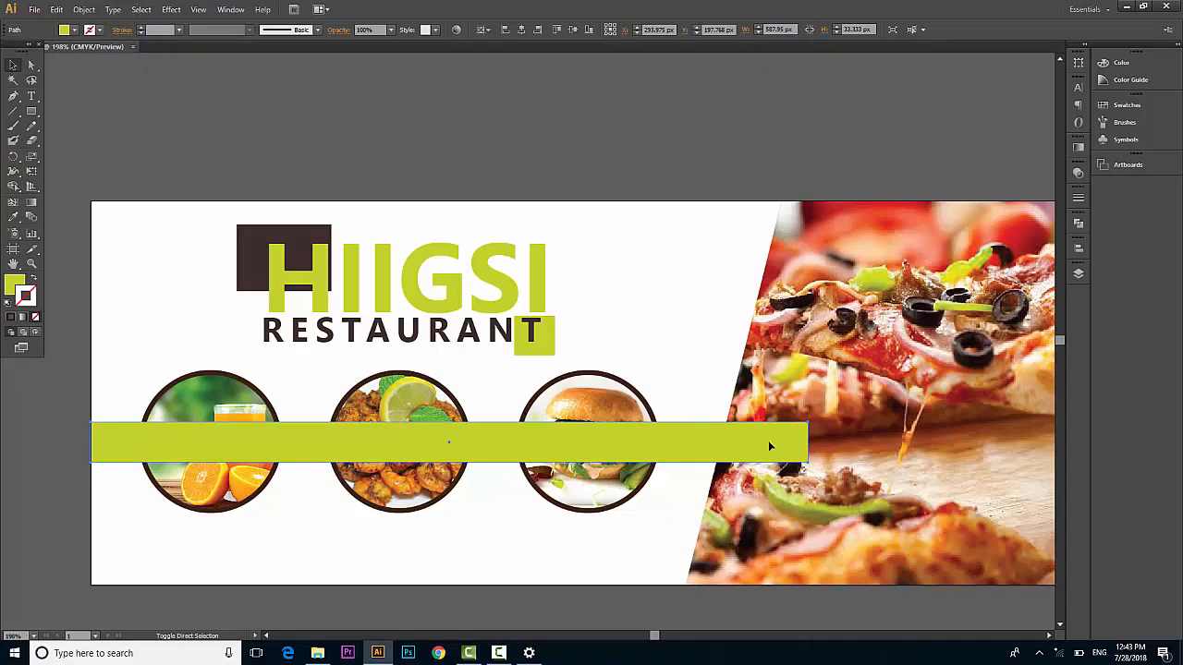
key("ctrl+shift+bracketleft")
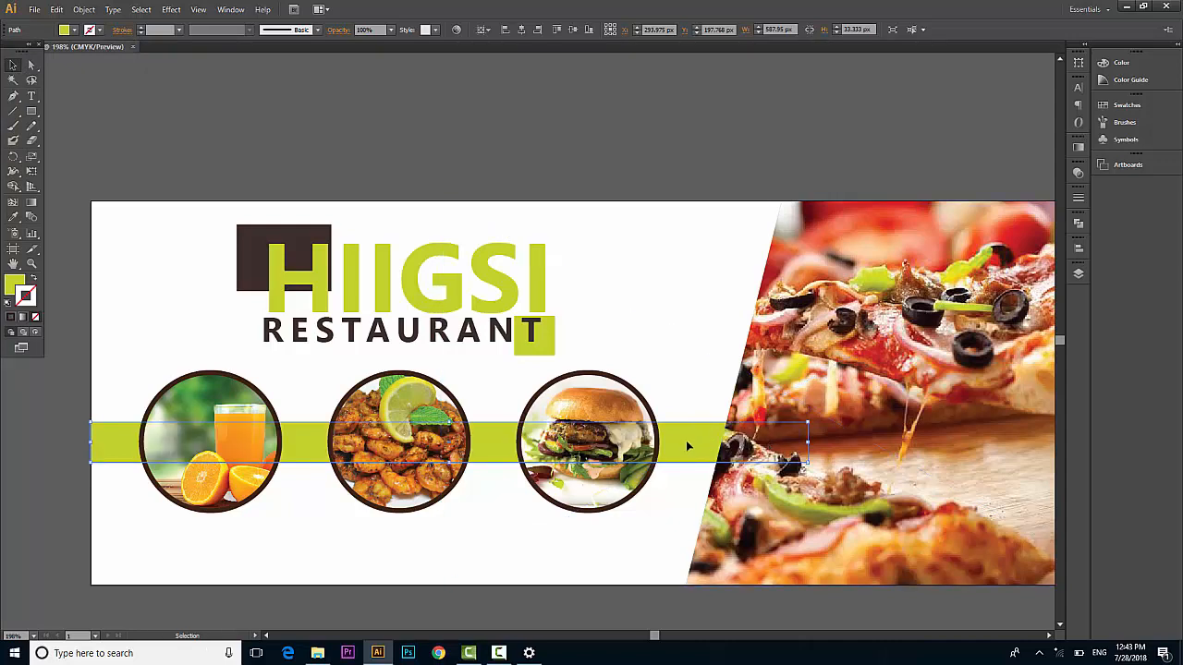
right_click(685, 440)
mouse_move(721, 616)
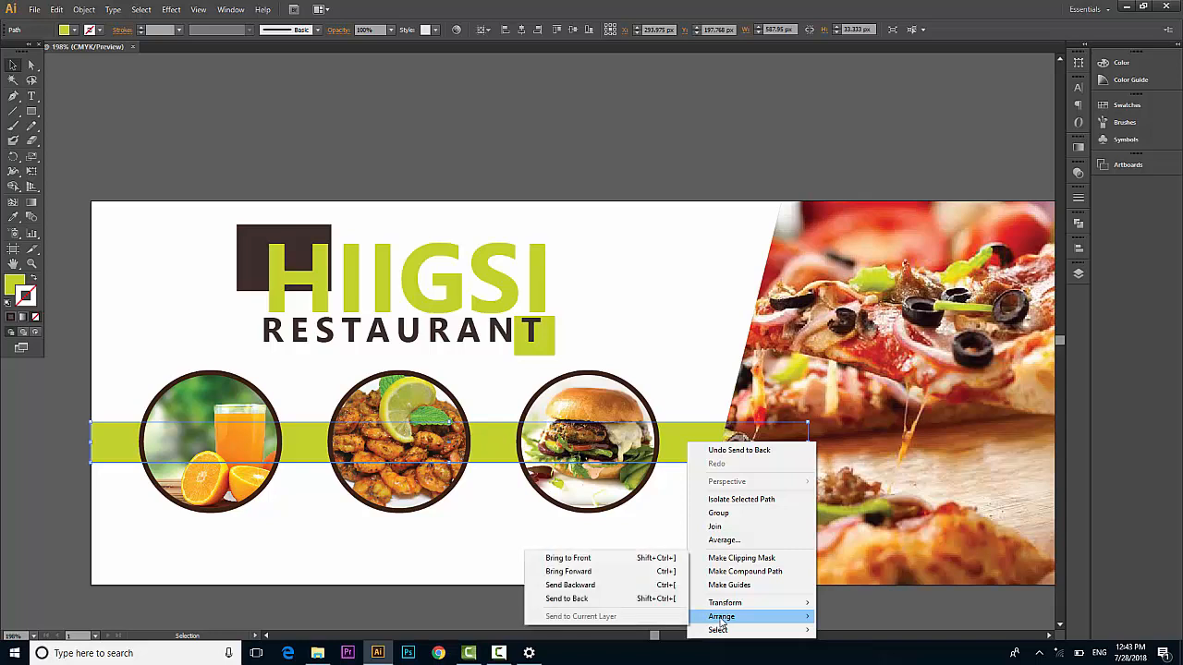
left_click(612, 599)
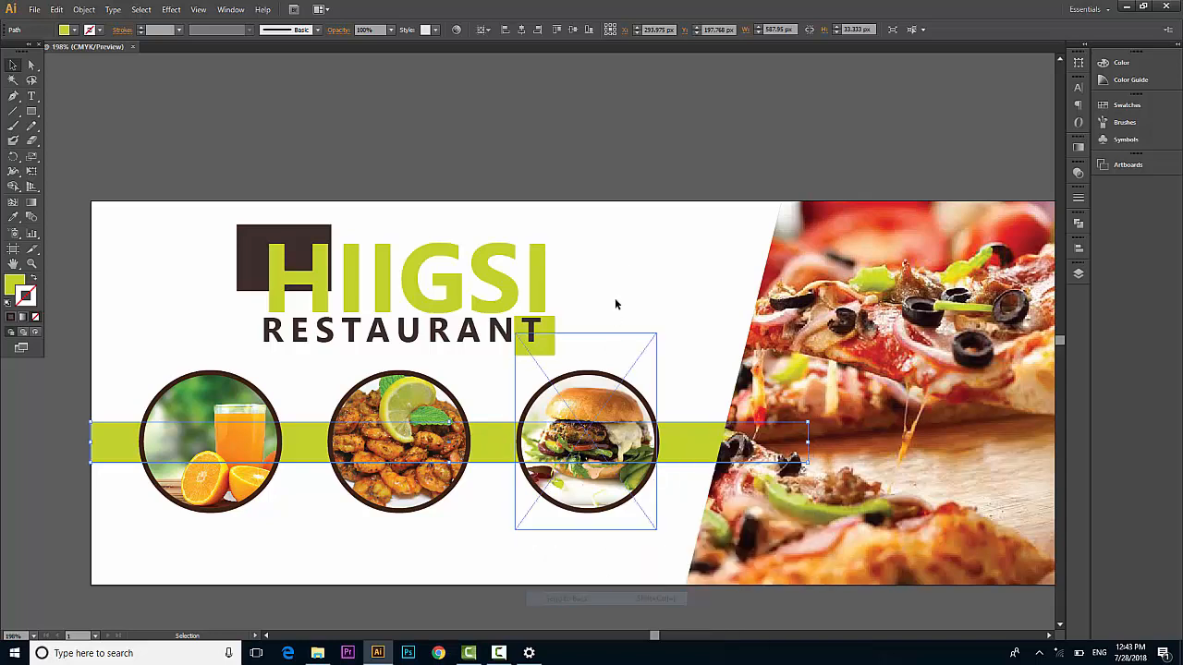
left_click(639, 261)
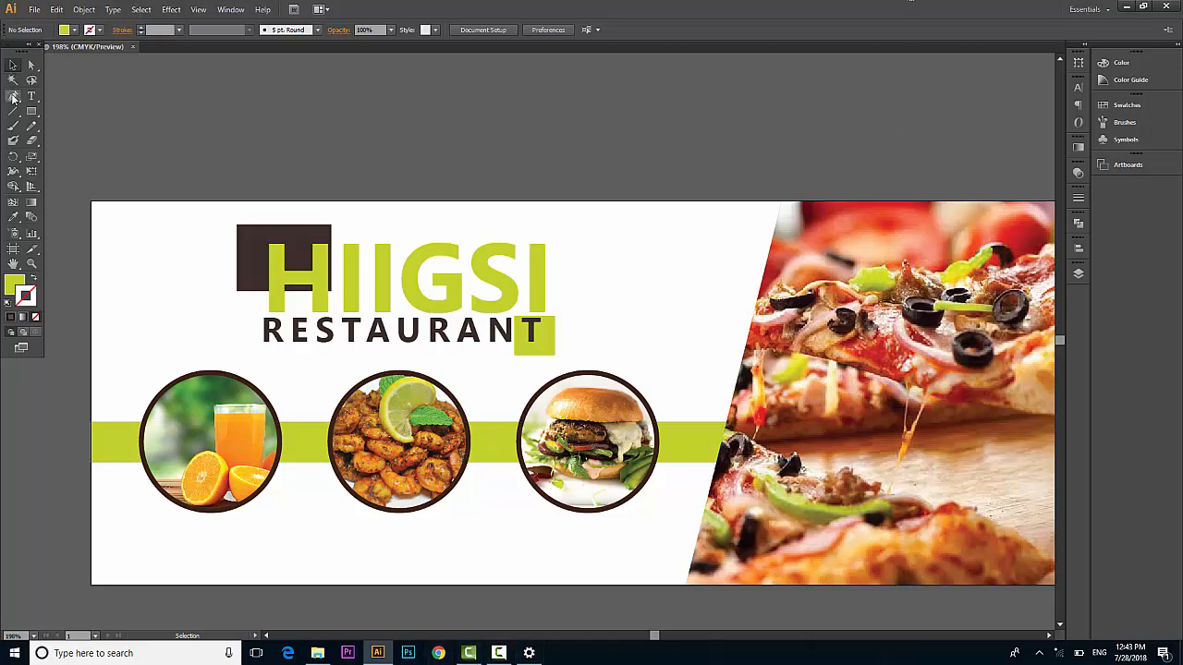
Draw a straight Pen line along the pizza photo's slanted edge and swap its colors to a lime green stroke without fill.
left_click(13, 97)
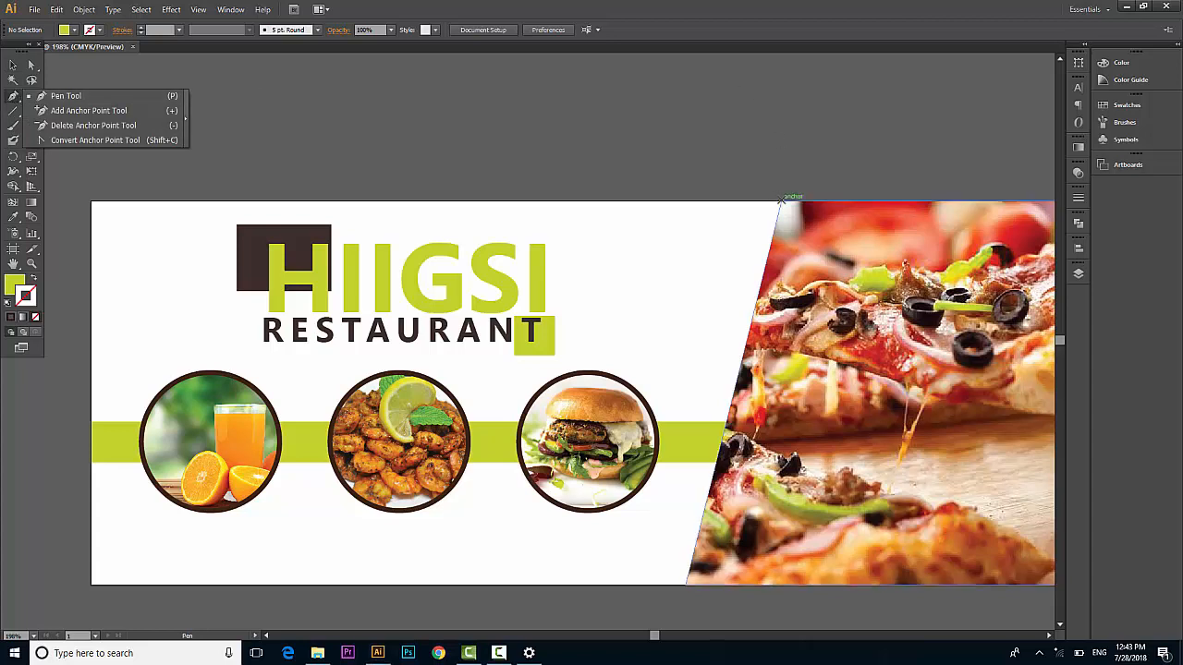
left_click(780, 200)
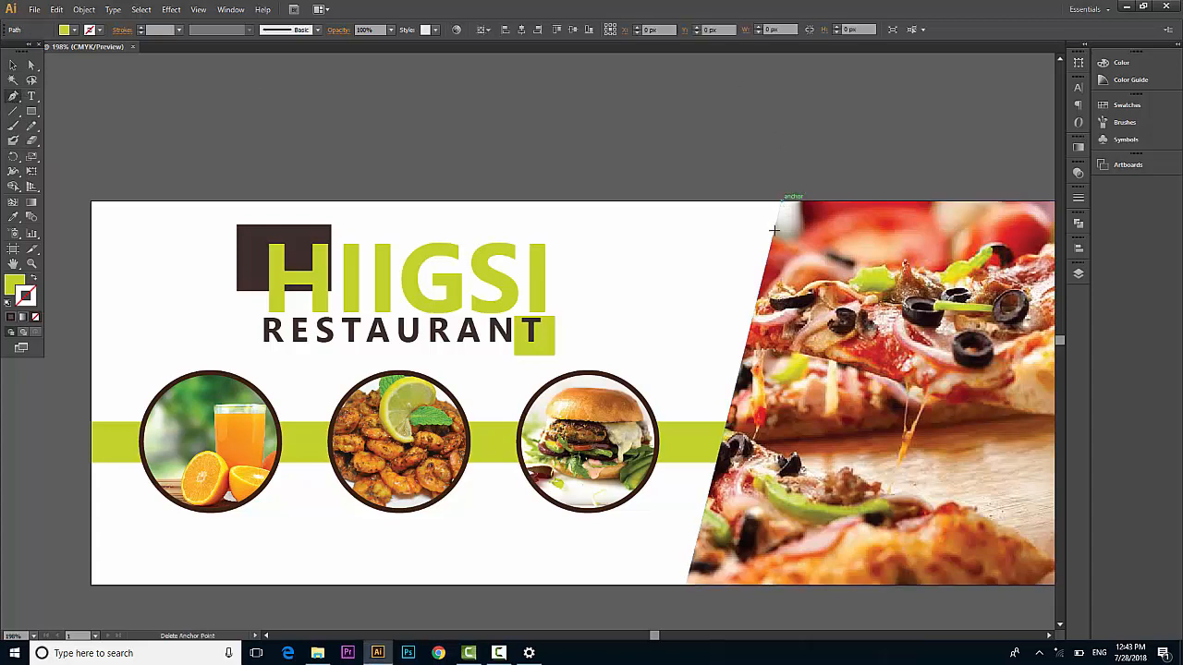
left_click(685, 586)
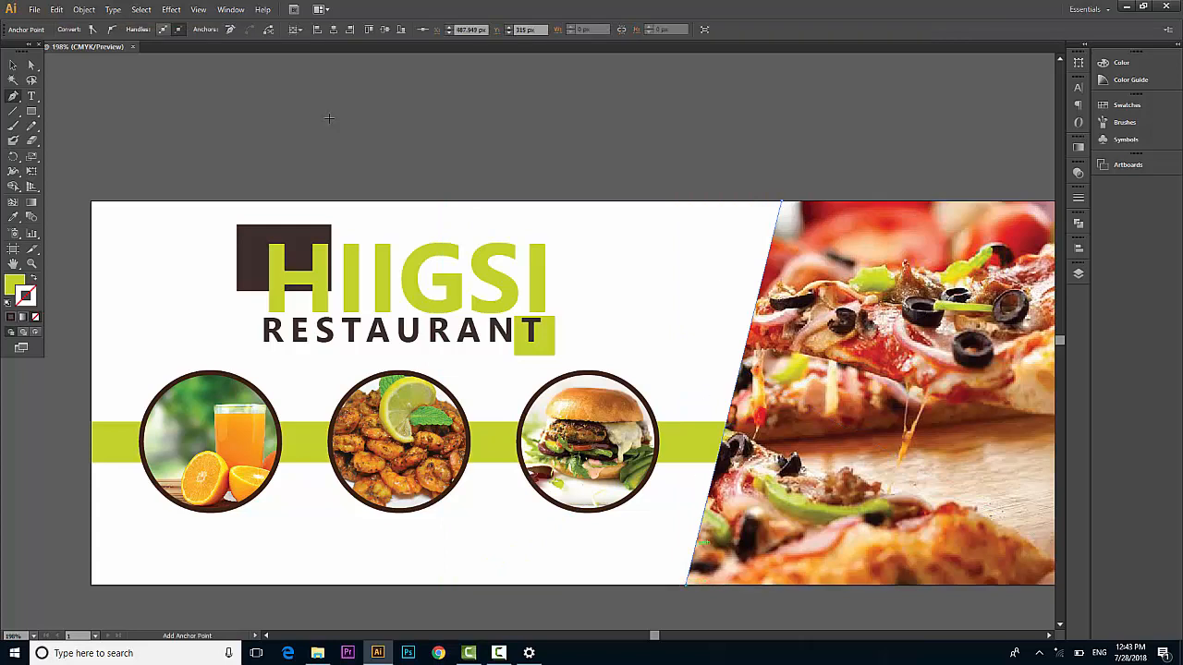
left_click(33, 279)
left_click(13, 64)
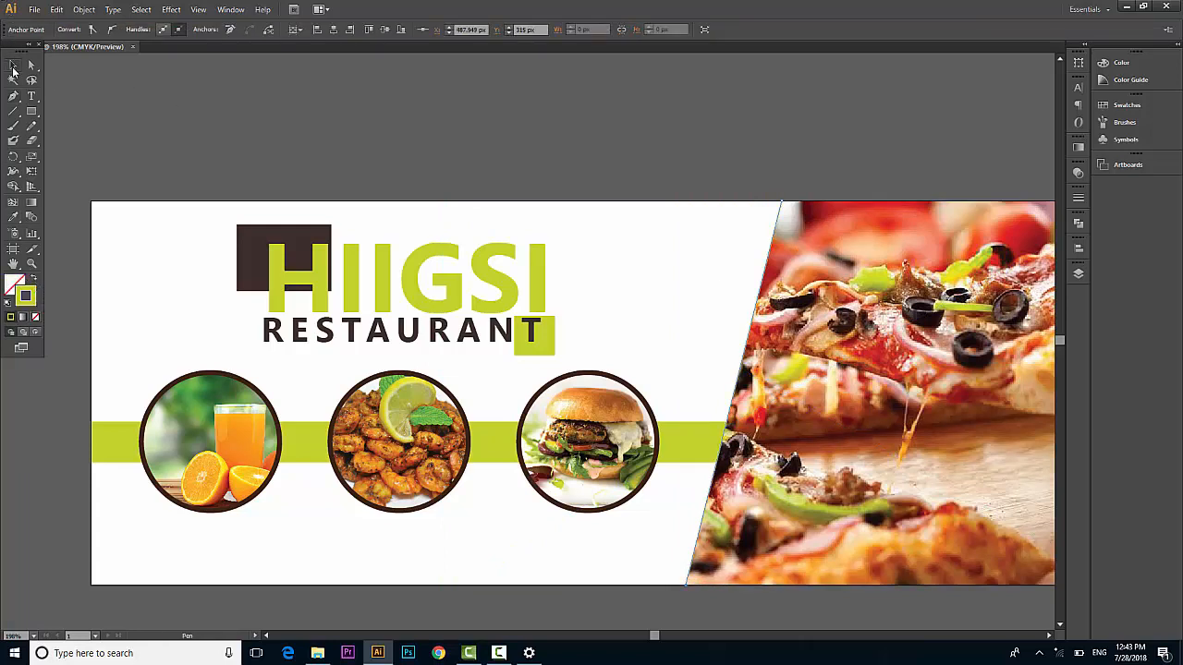
left_click(736, 133)
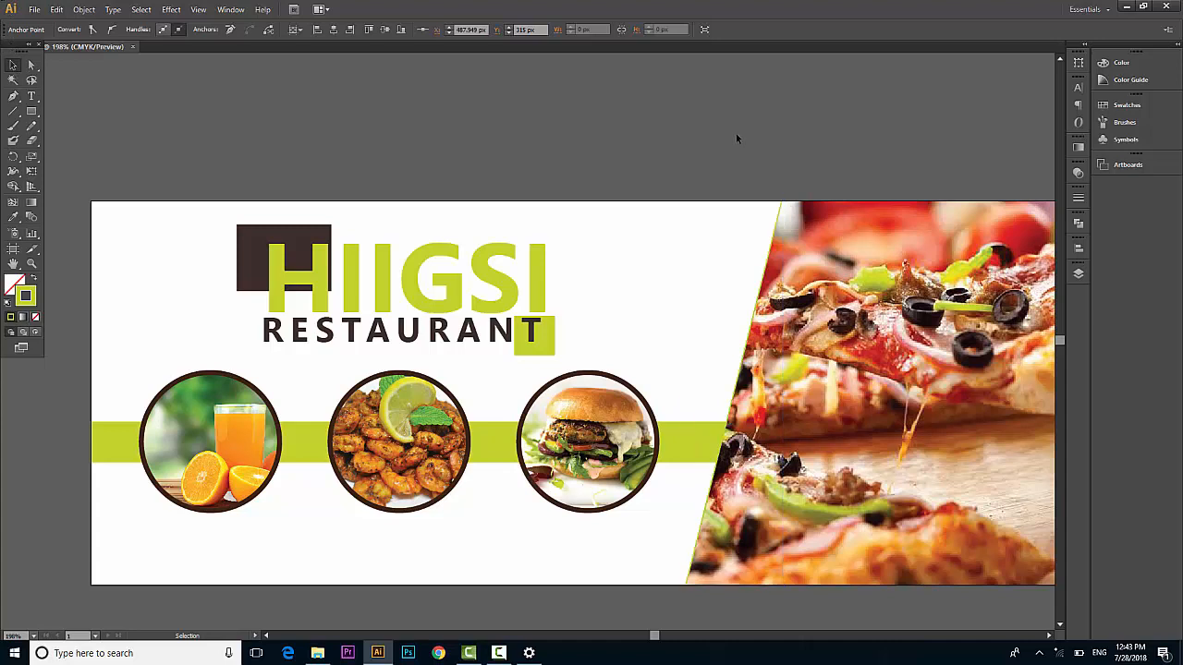
Set the slanted line's stroke weight to 11 pt.
left_click(778, 211)
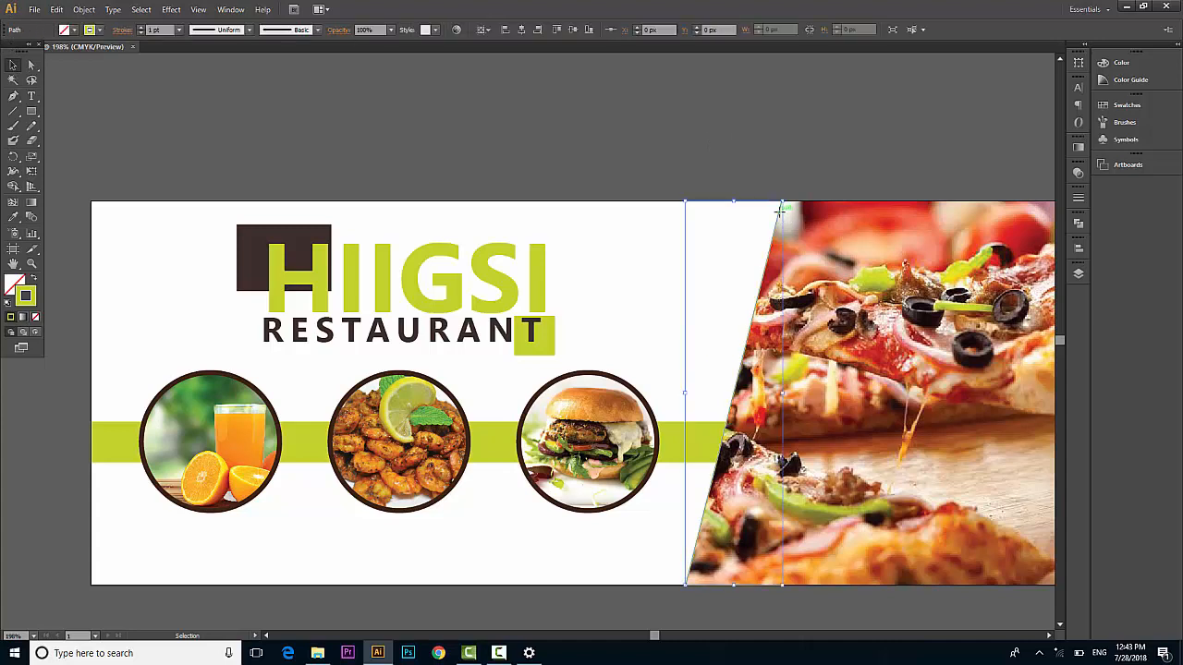
left_click(142, 28)
left_click(142, 28)
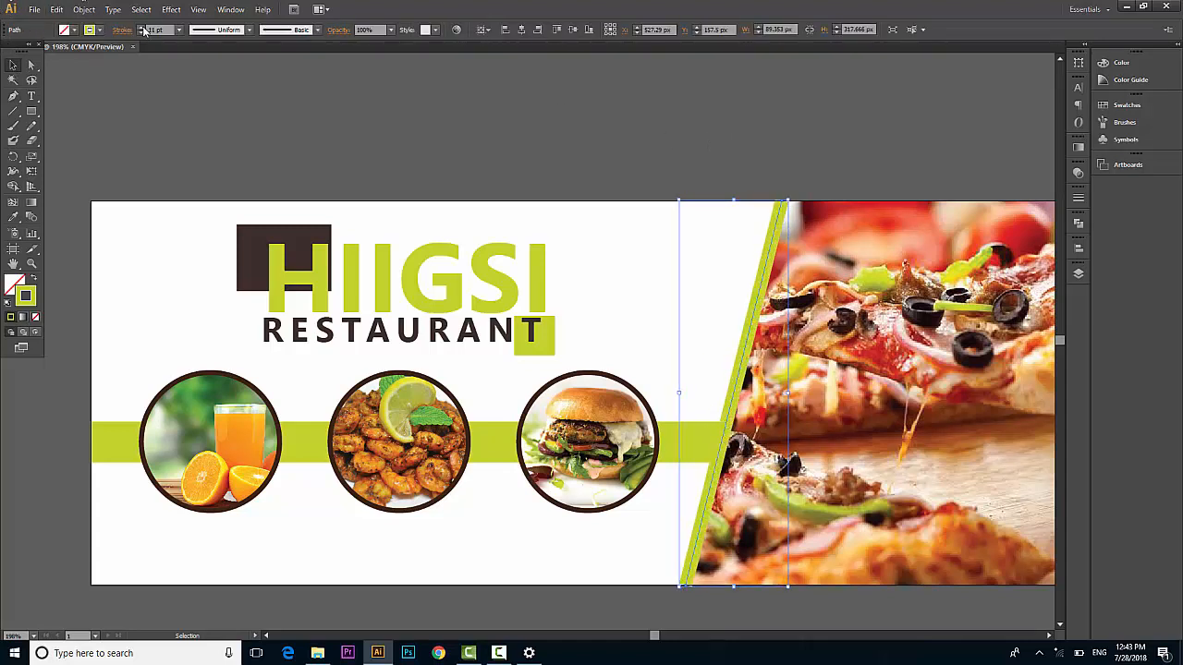
left_click(549, 148)
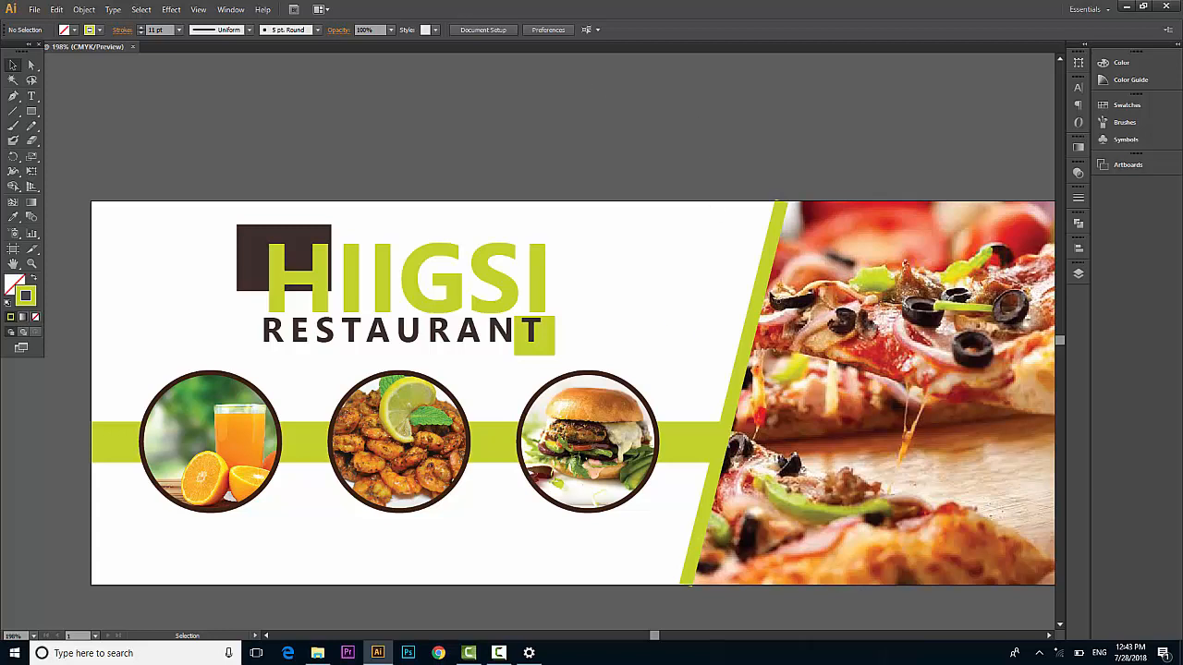
Expand the slanted green line's fill and stroke into a filled shape.
left_click(760, 271)
right_click(762, 271)
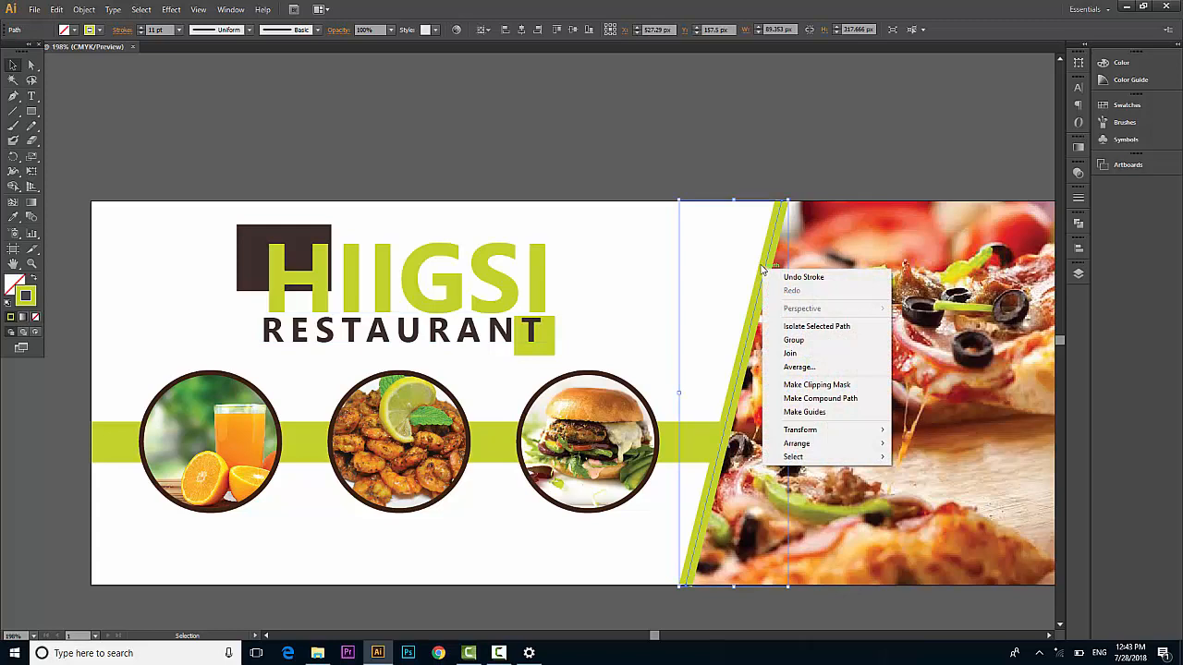
left_click(776, 217)
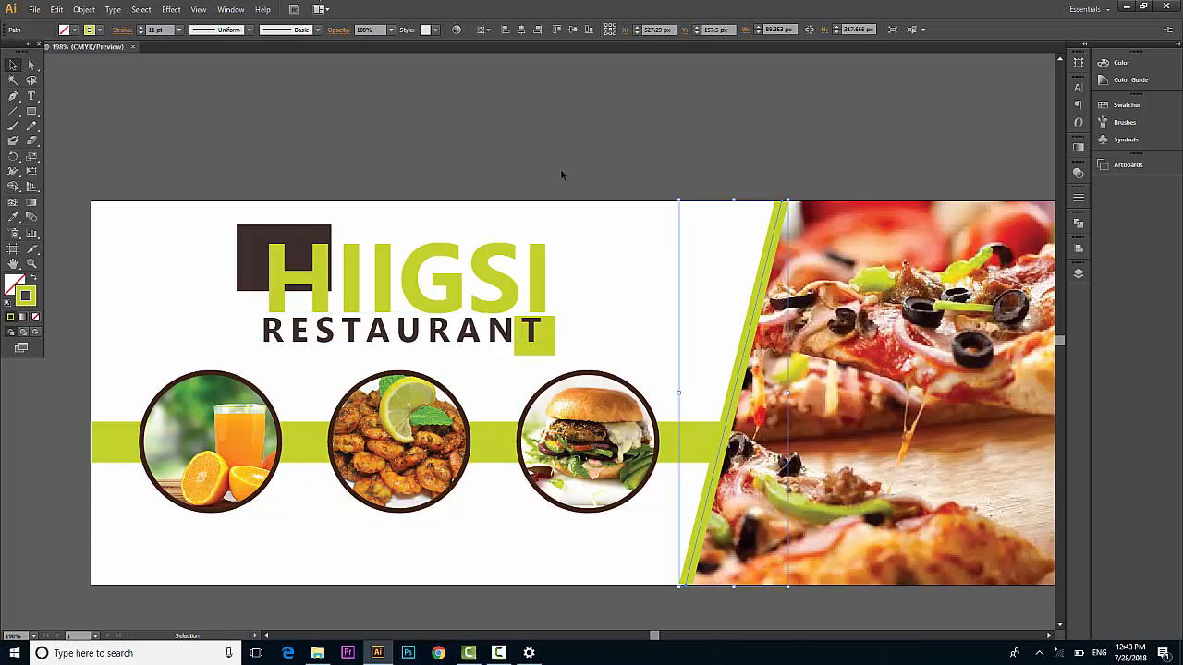
left_click(84, 9)
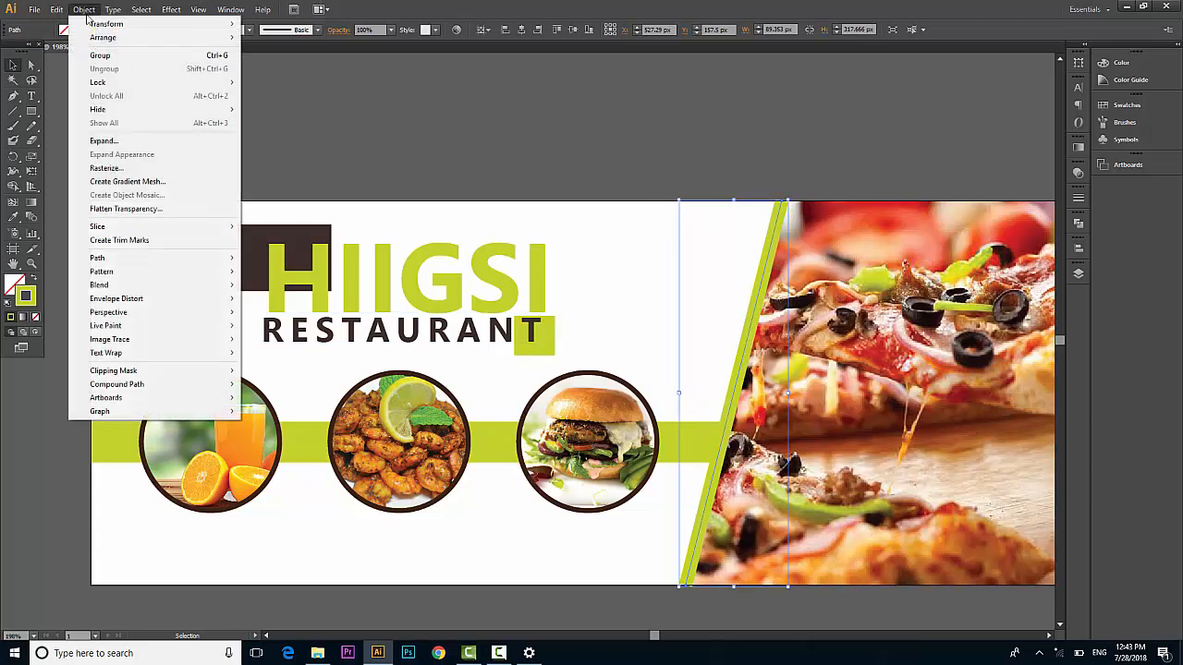
left_click(133, 140)
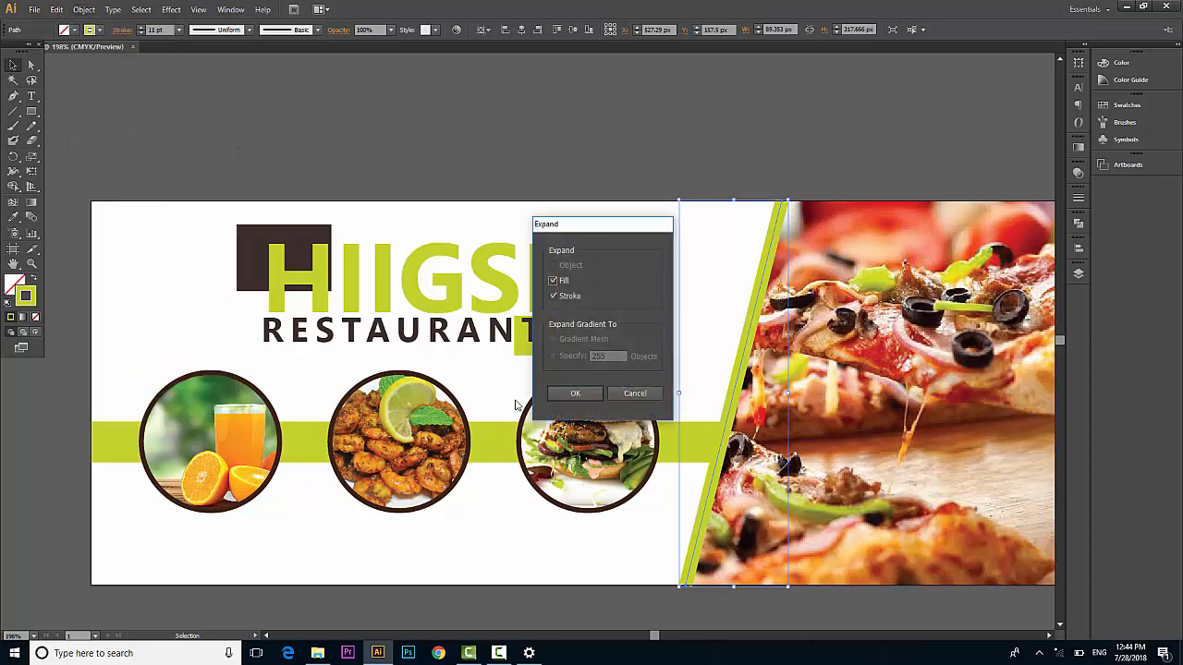
left_click(575, 393)
Adjust the top corner anchor points of the slanted green stripe to align its end with the artboard's top edge.
scroll(770, 145, "up", 3)
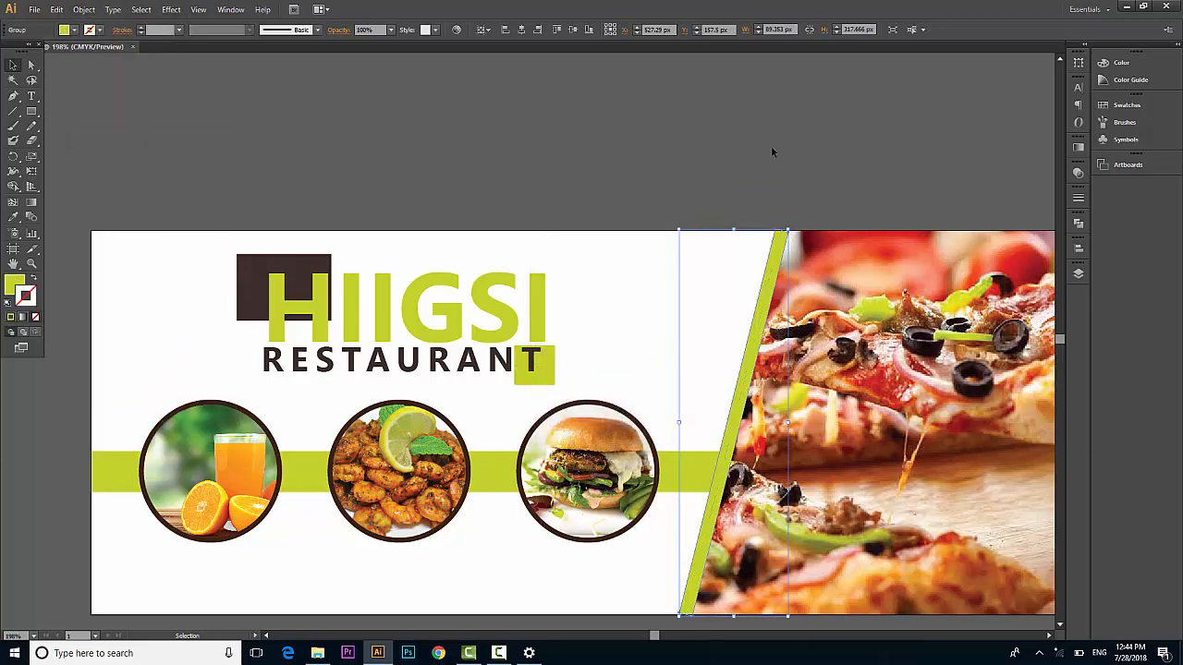
scroll(777, 141, "right", 3)
scroll(777, 140, "right", 1)
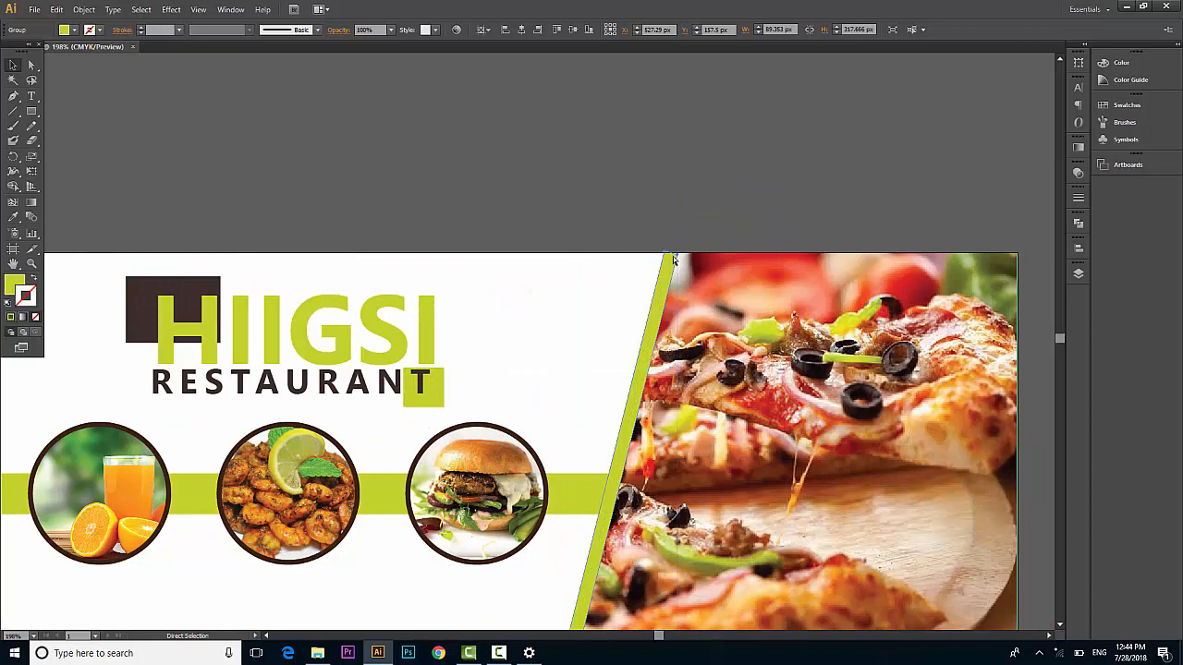
key("ctrl+plus")
key("ctrl+plus")
key("ctrl+plus")
left_click(827, 145)
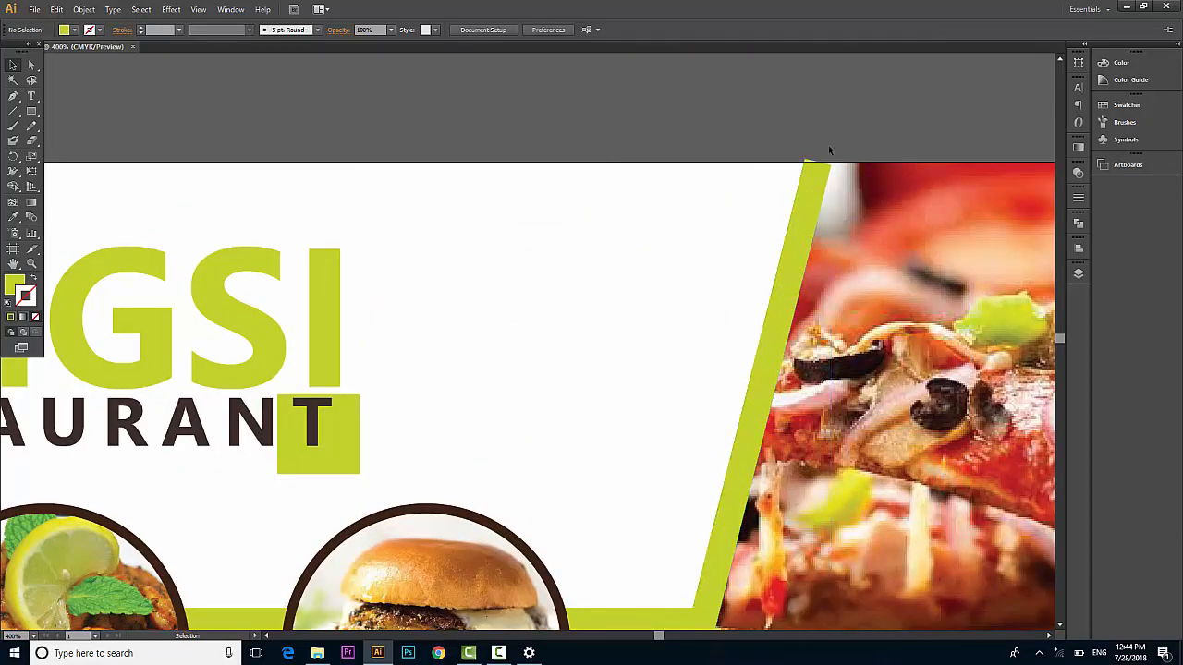
left_click(31, 64)
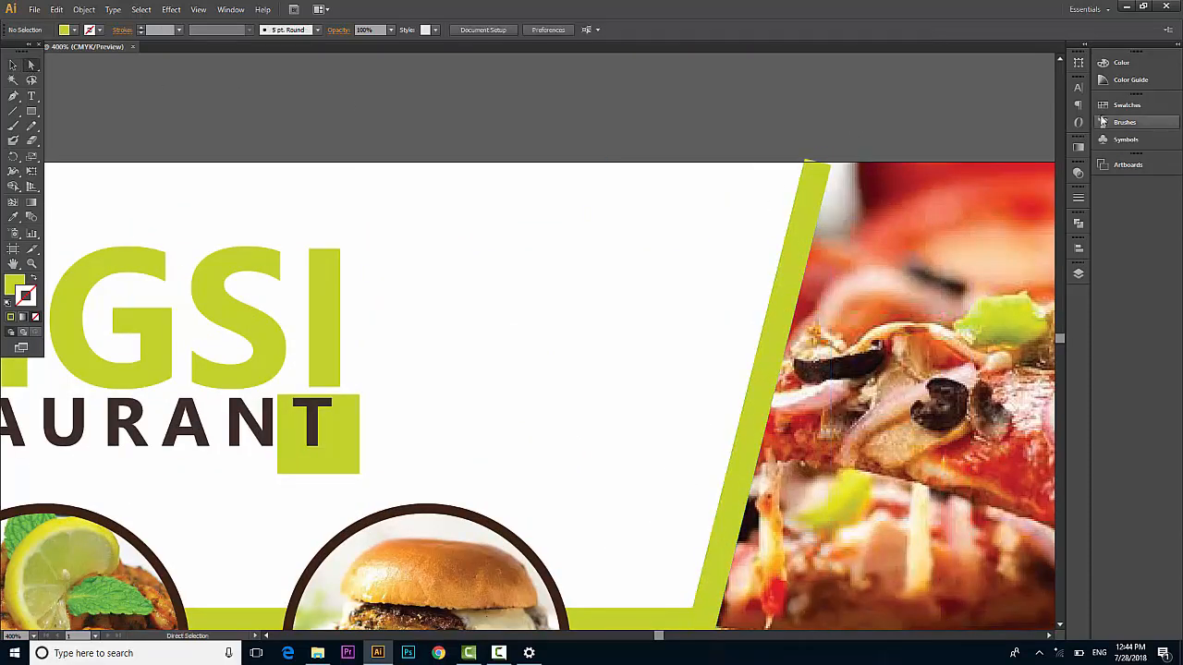
left_click(810, 166)
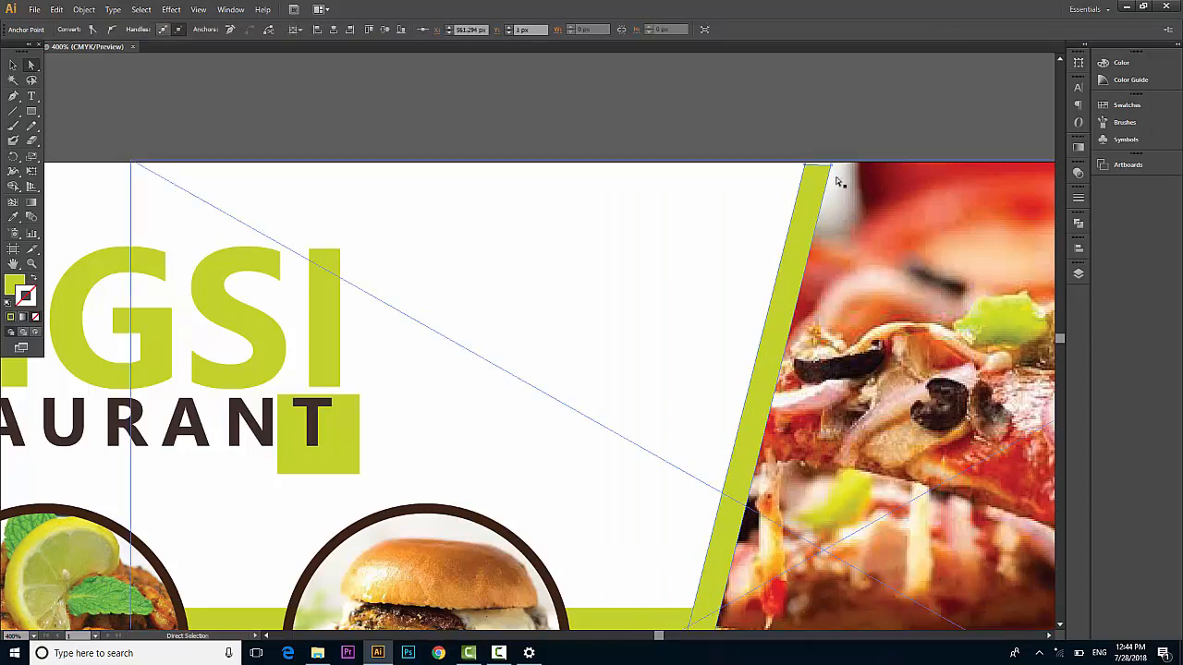
left_click_drag(831, 167, 806, 164)
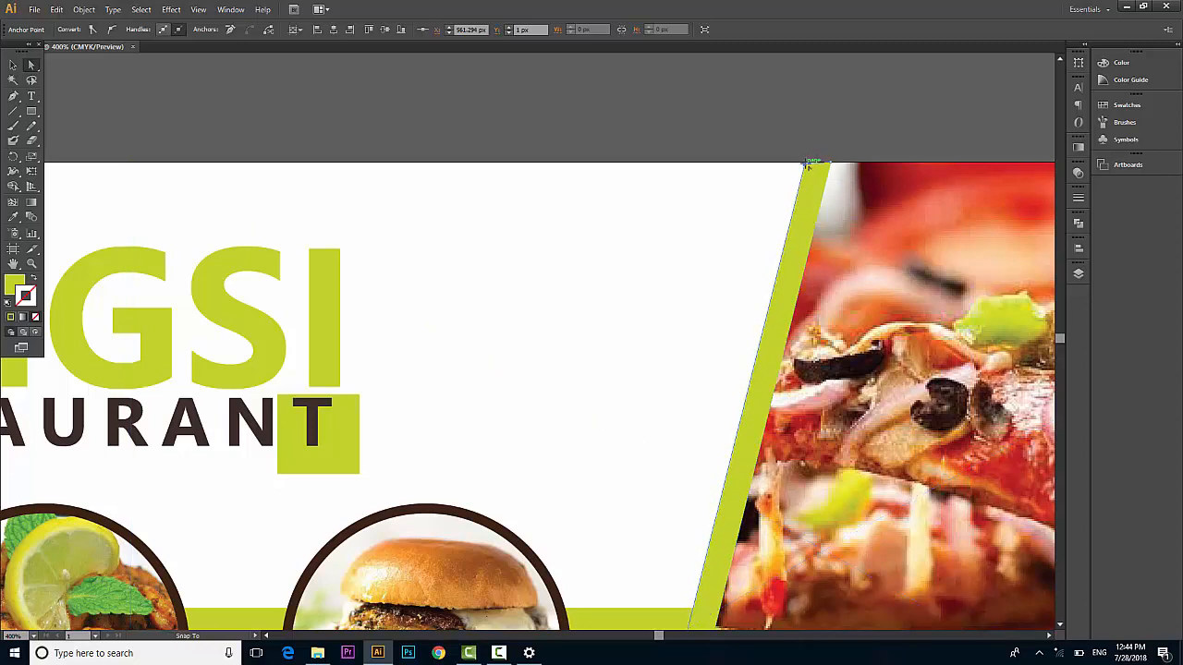
left_click(758, 119)
Adjust the bottom corner anchor points of the slanted green stripe to align its end with the artboard's bottom edge.
scroll(898, 294, "down", 2)
scroll(804, 525, "down", 6)
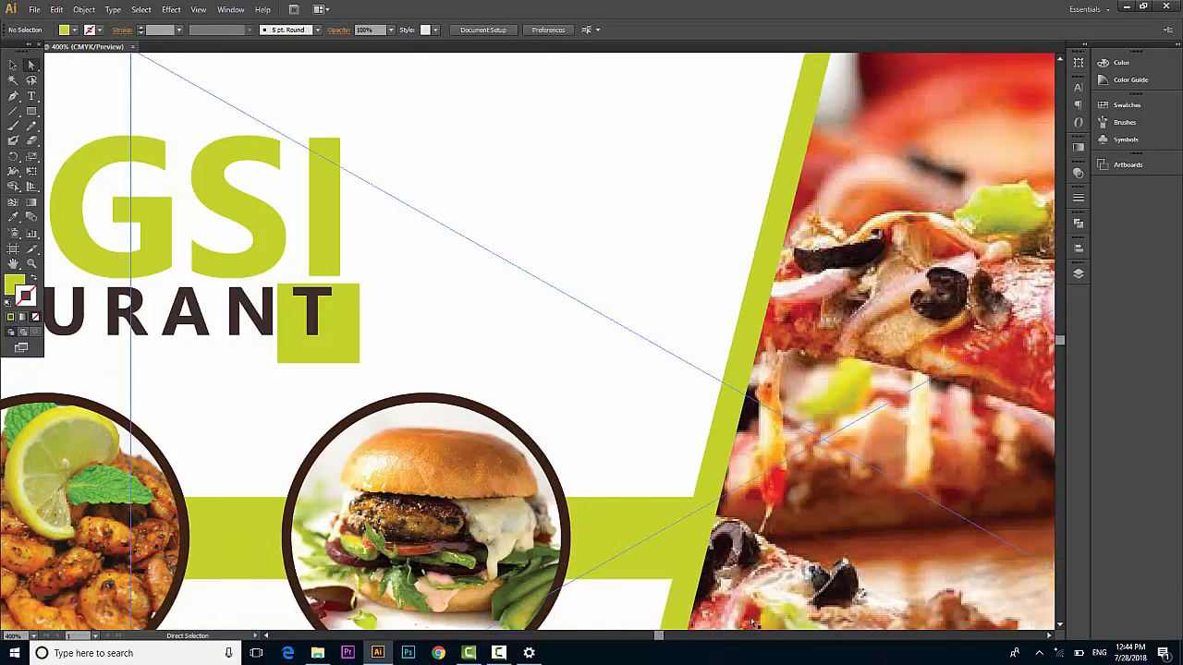
scroll(726, 575, "down", 2)
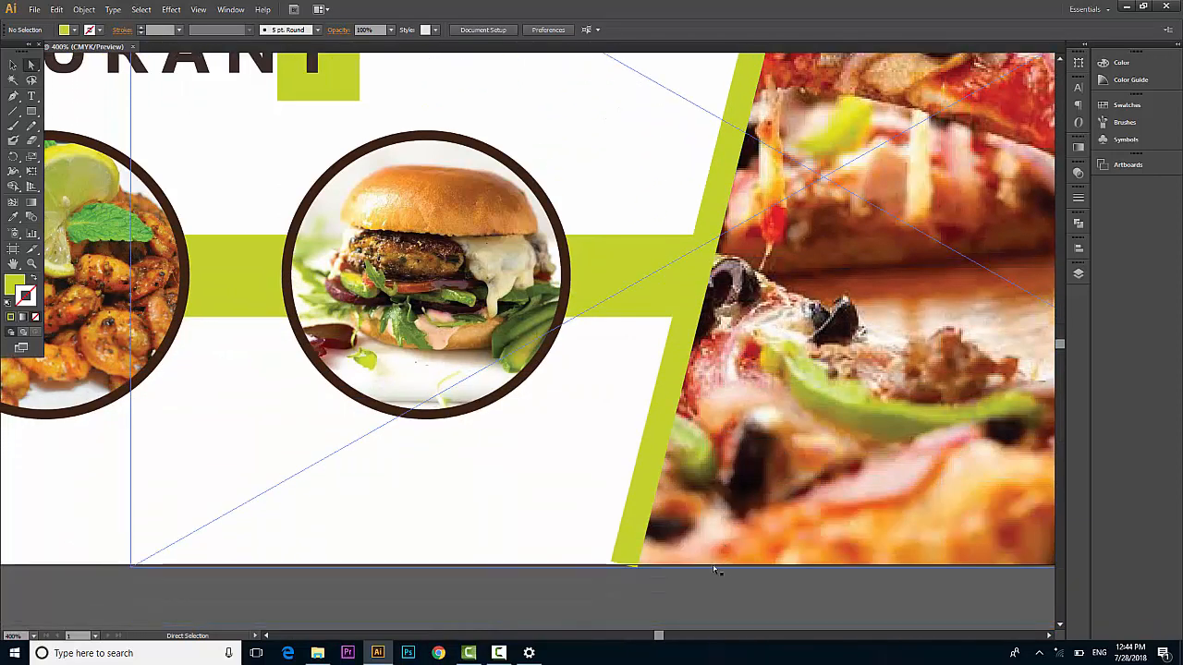
left_click_drag(612, 562, 638, 564)
left_click(666, 574)
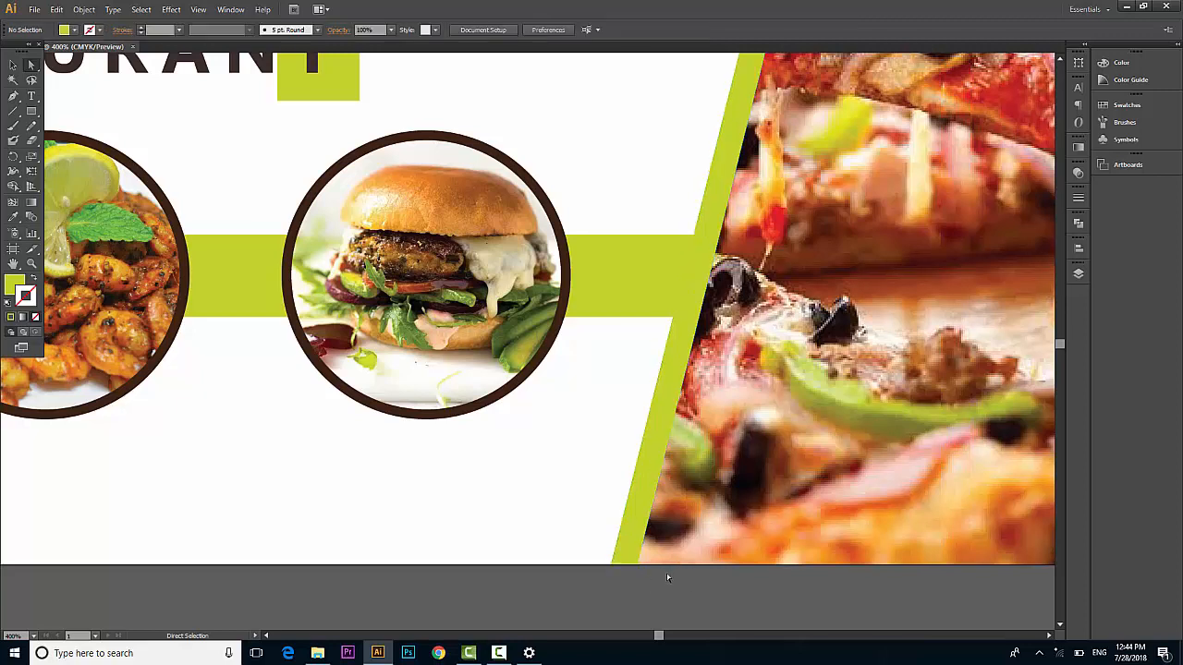
Nudge the clipped pizza photo group one increment to the right.
key("ctrl+0")
left_click(755, 476)
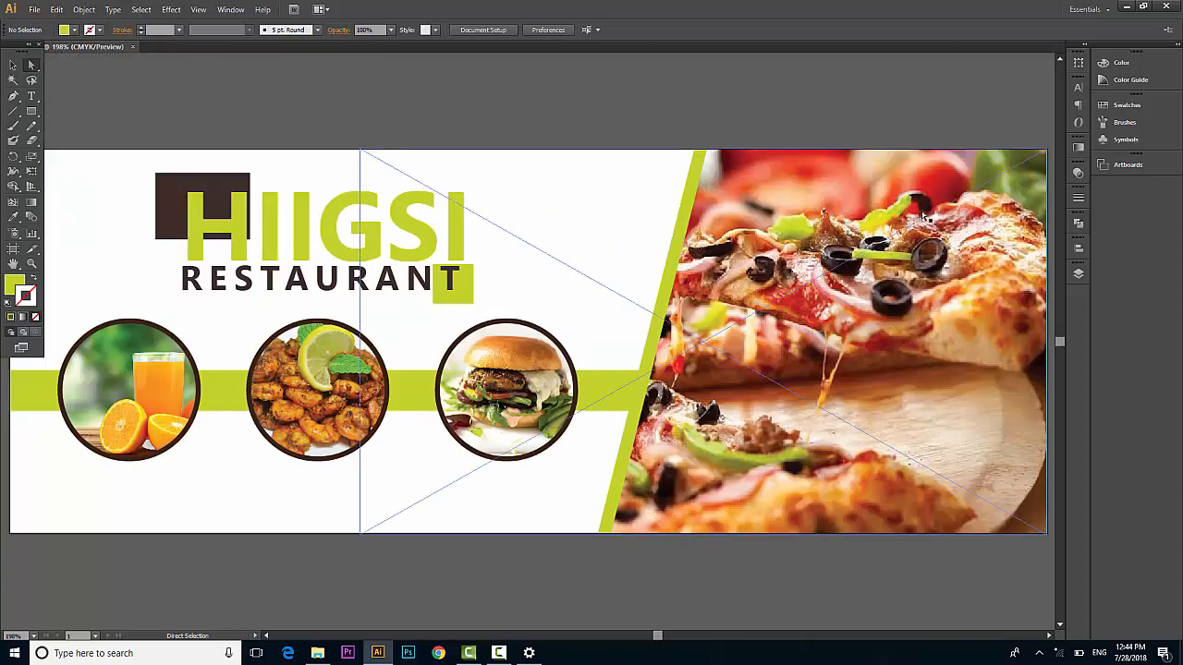
left_click(13, 66)
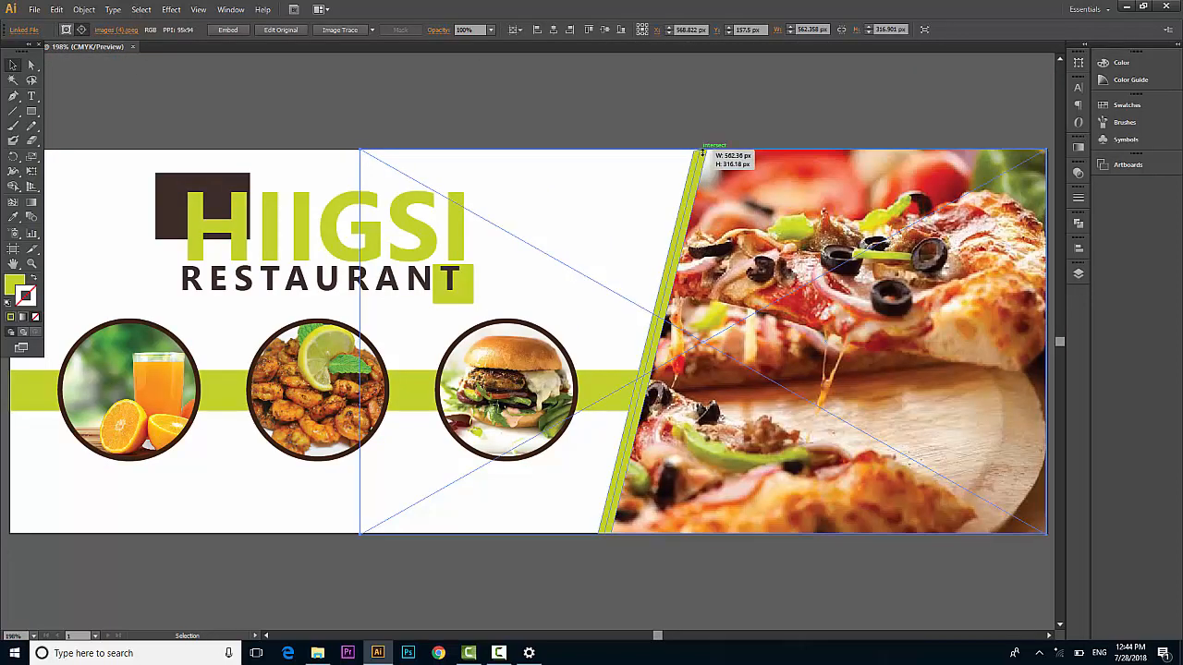
left_click(696, 87)
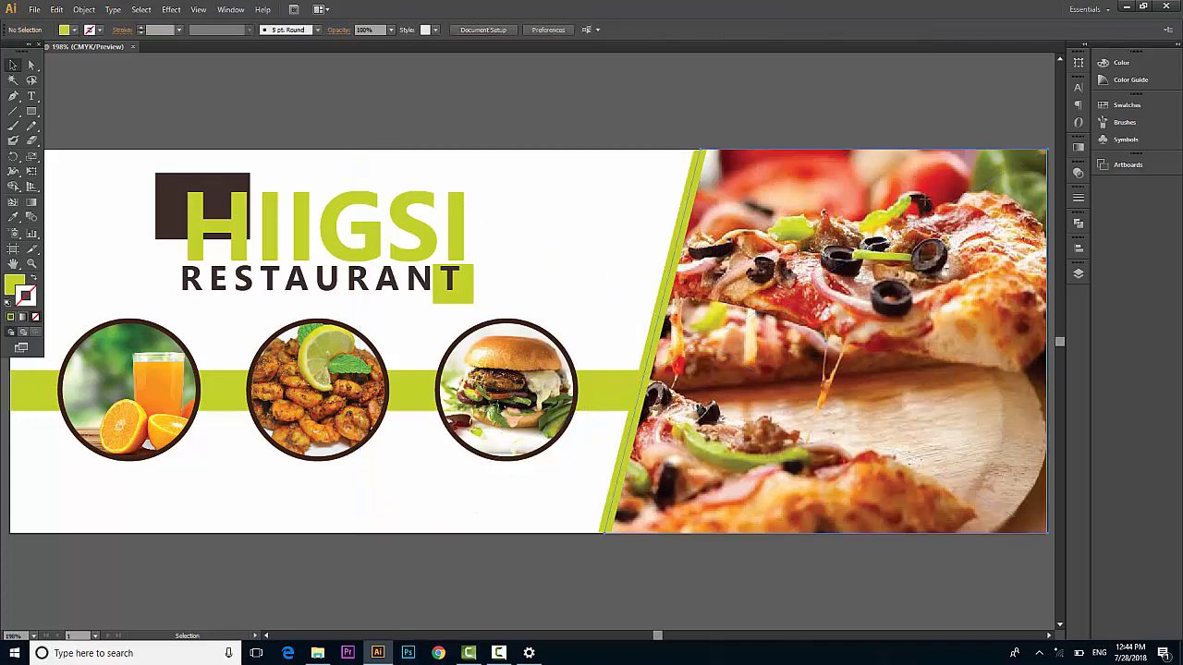
left_click(917, 171)
key("Right")
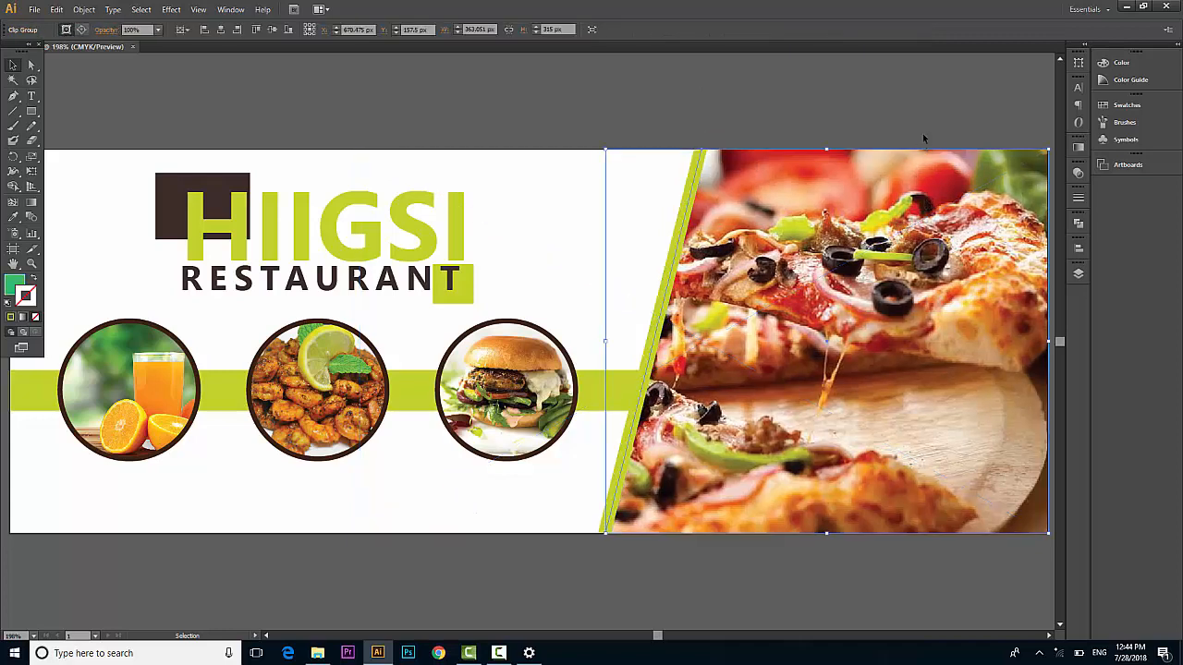
left_click(913, 98)
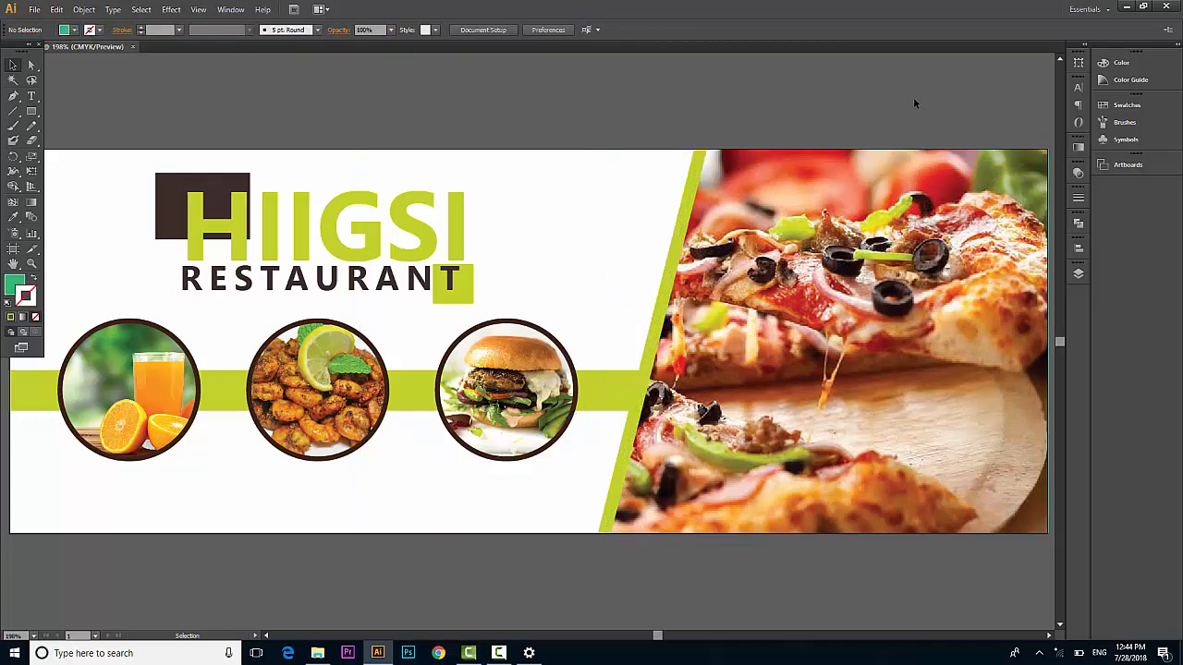
Isolate the pizza clip group, nudge the linked image inside it one increment to the left, and exit isolation.
double_click(923, 421)
left_click(923, 420)
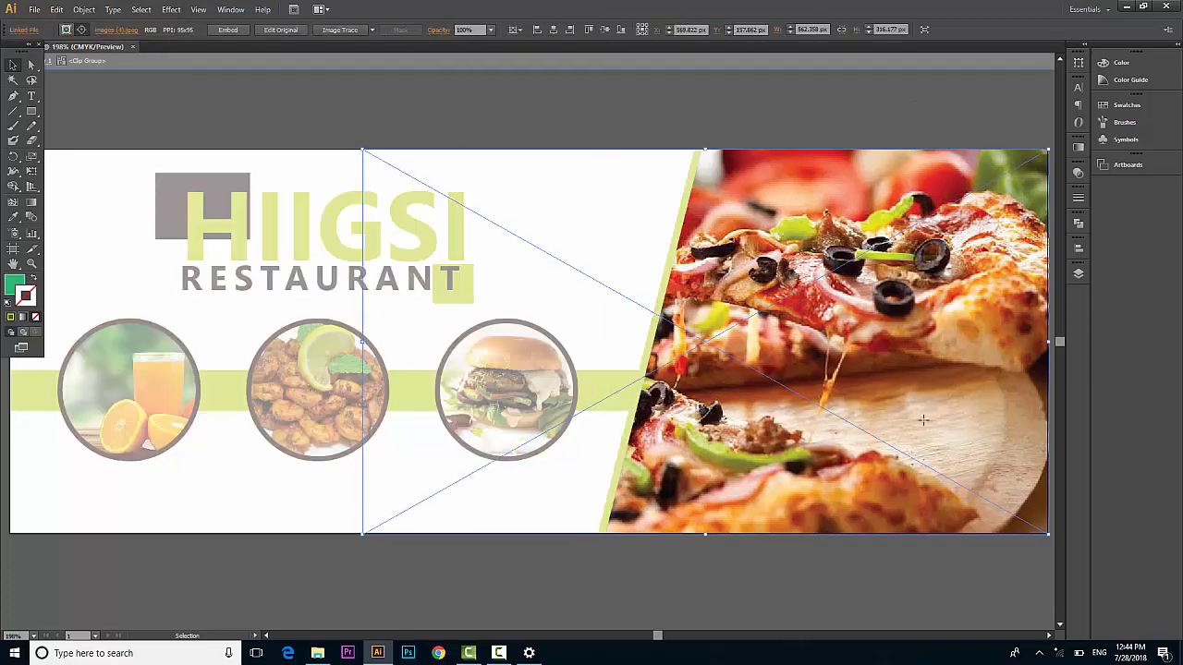
key("Left")
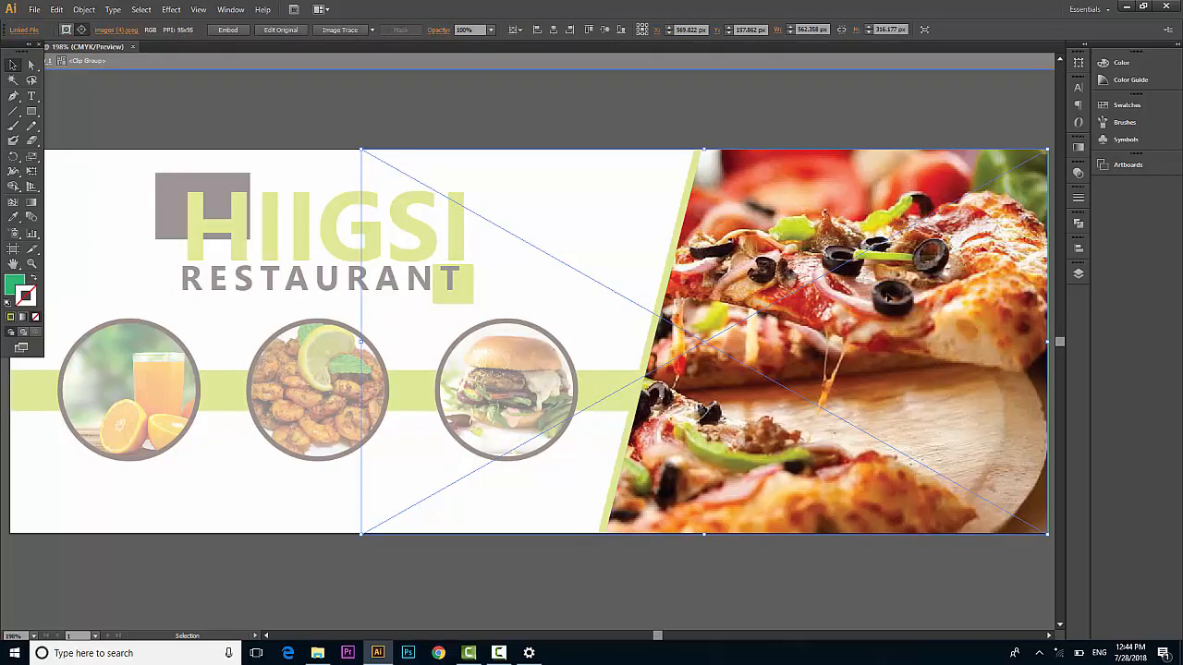
left_click(859, 136)
scroll(880, 351, "right", 3)
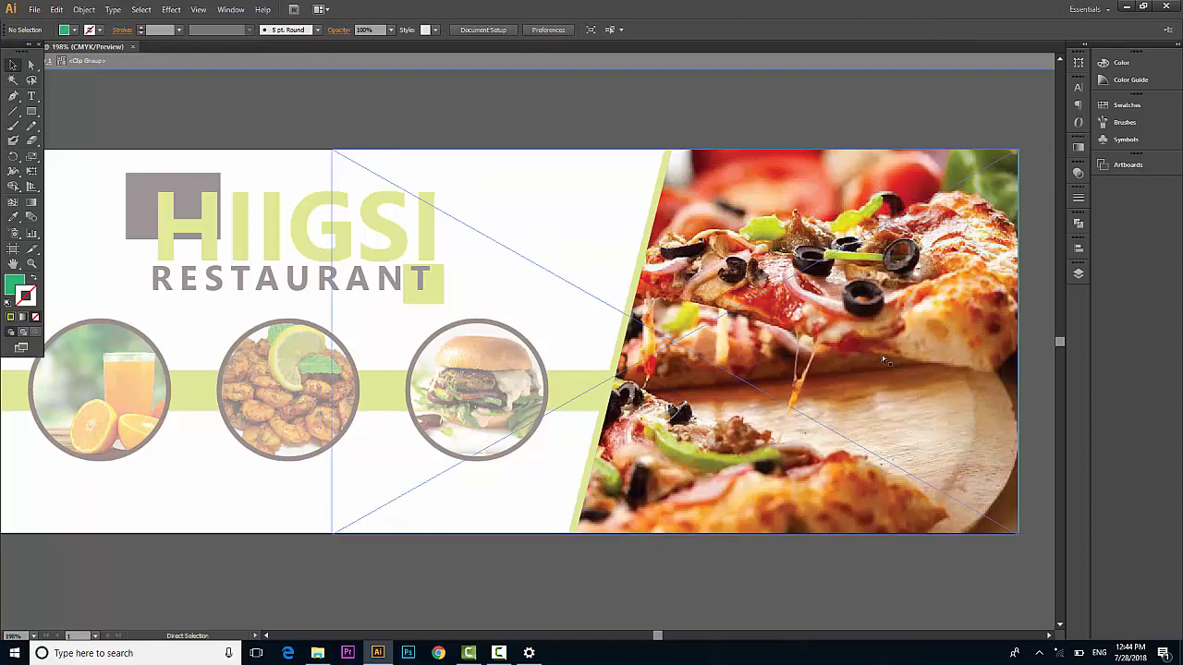
scroll(882, 354, "right", 2)
double_click(944, 167)
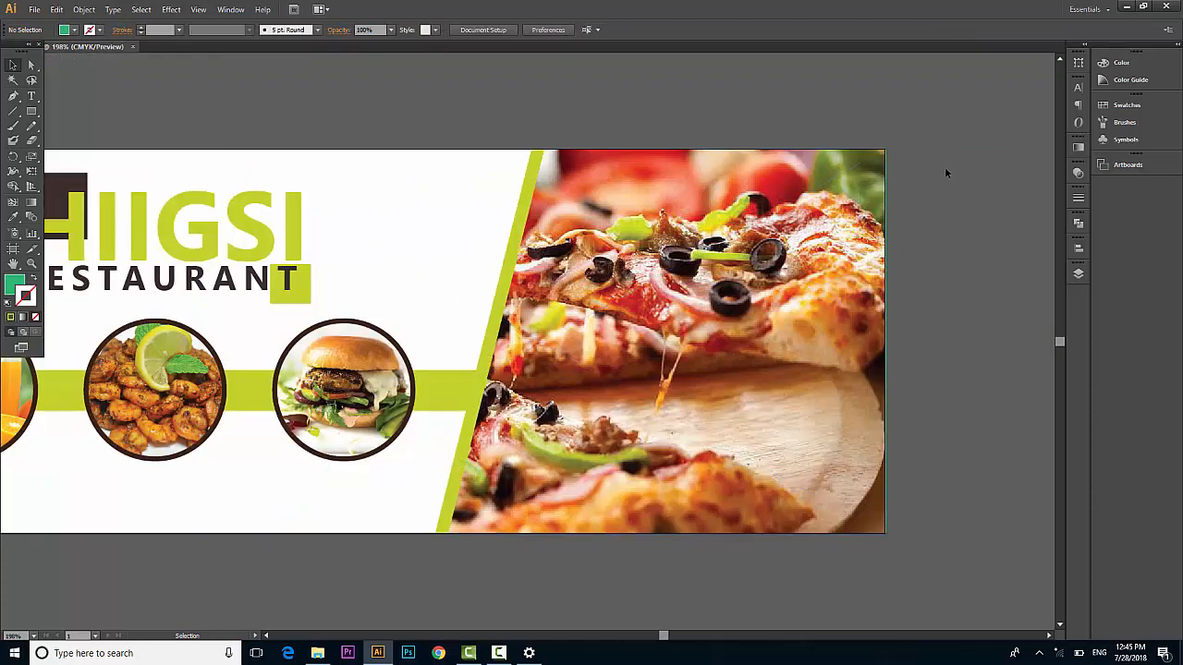
scroll(811, 268, "left", 5)
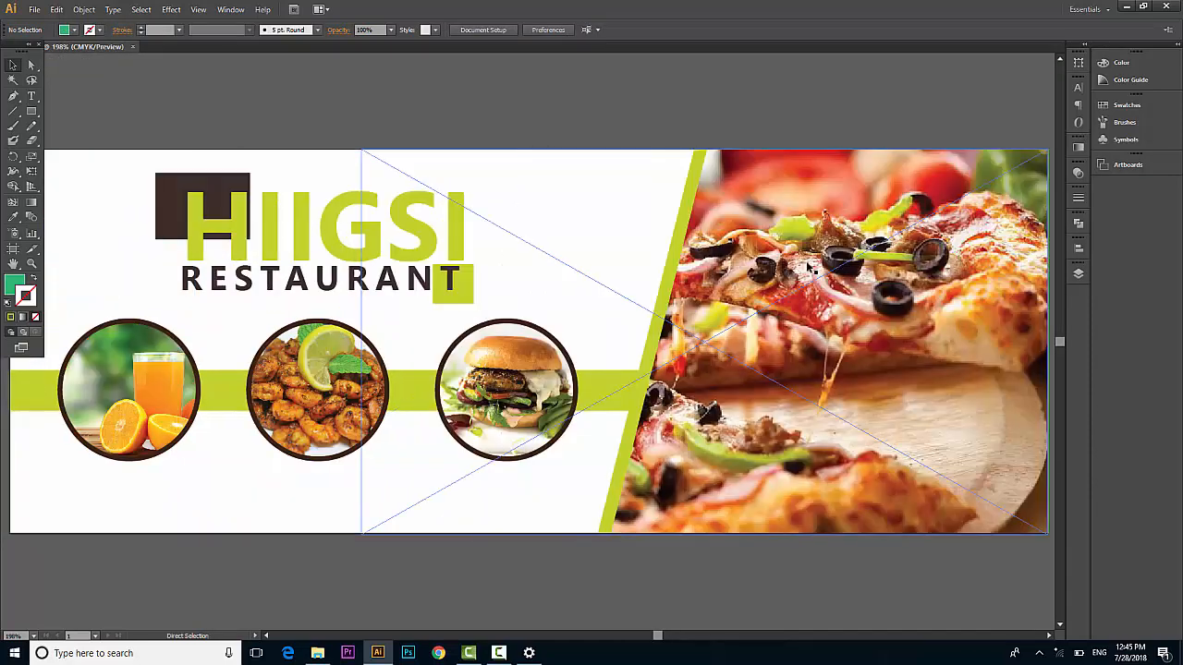
key("ctrl+0")
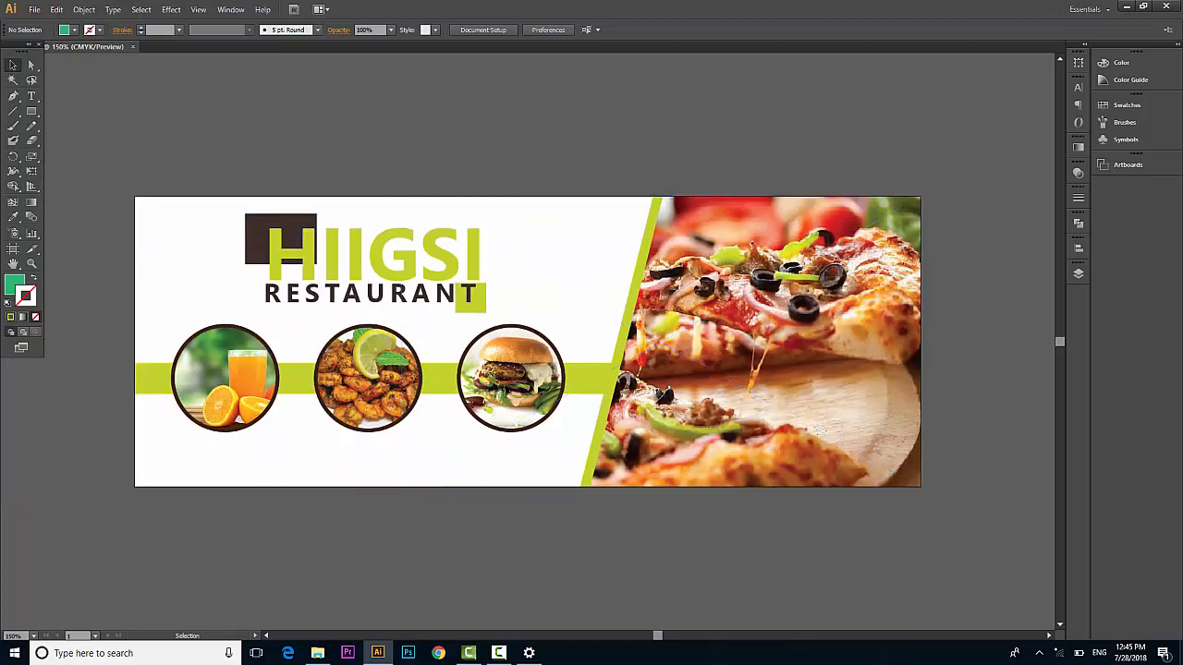
left_click(31, 113)
left_click_drag(67, 127, 181, 297)
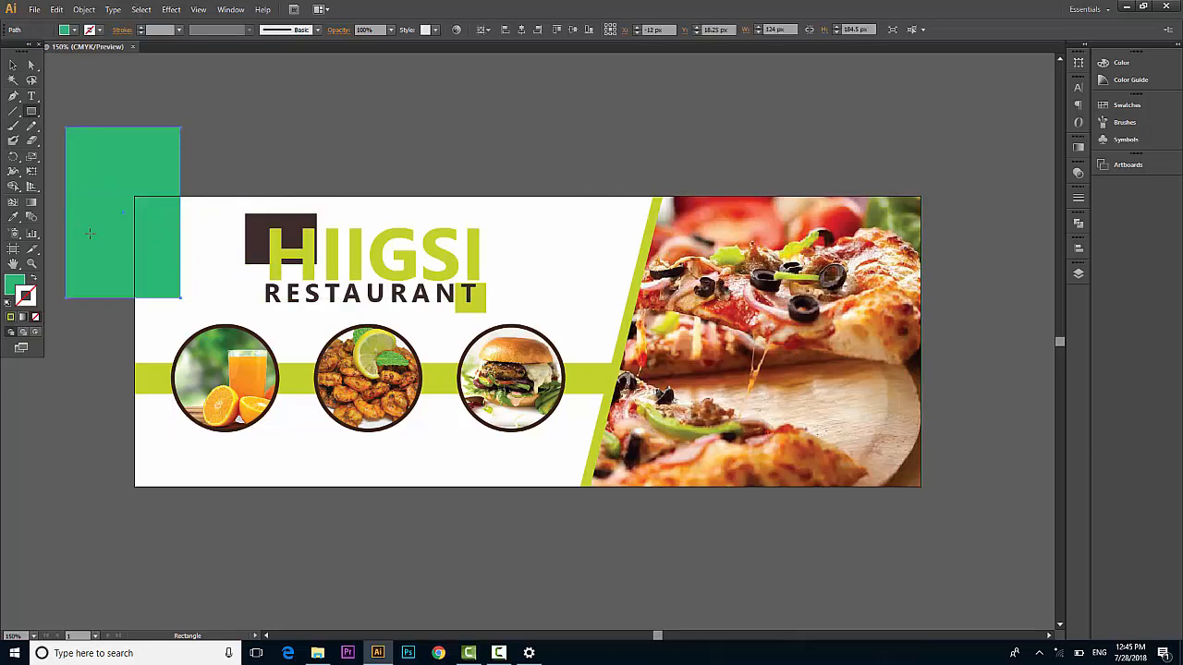
left_click(13, 65)
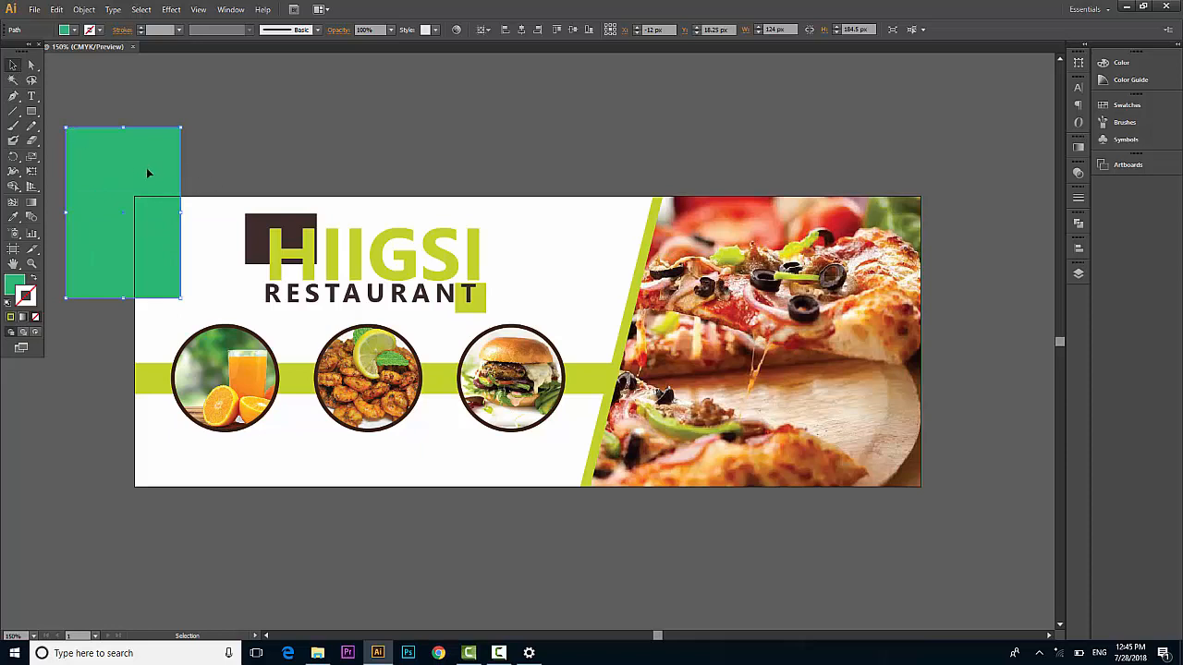
key("Delete")
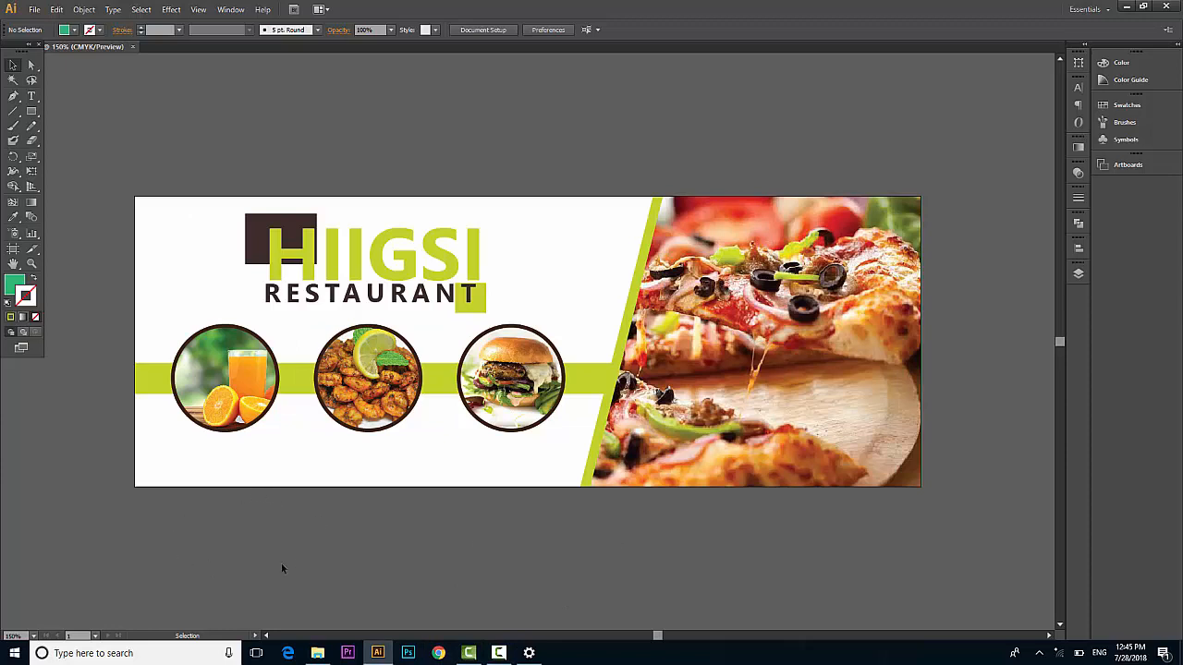
Add the text NATURE DRINK beneath the orange juice photo circle.
left_click(31, 97)
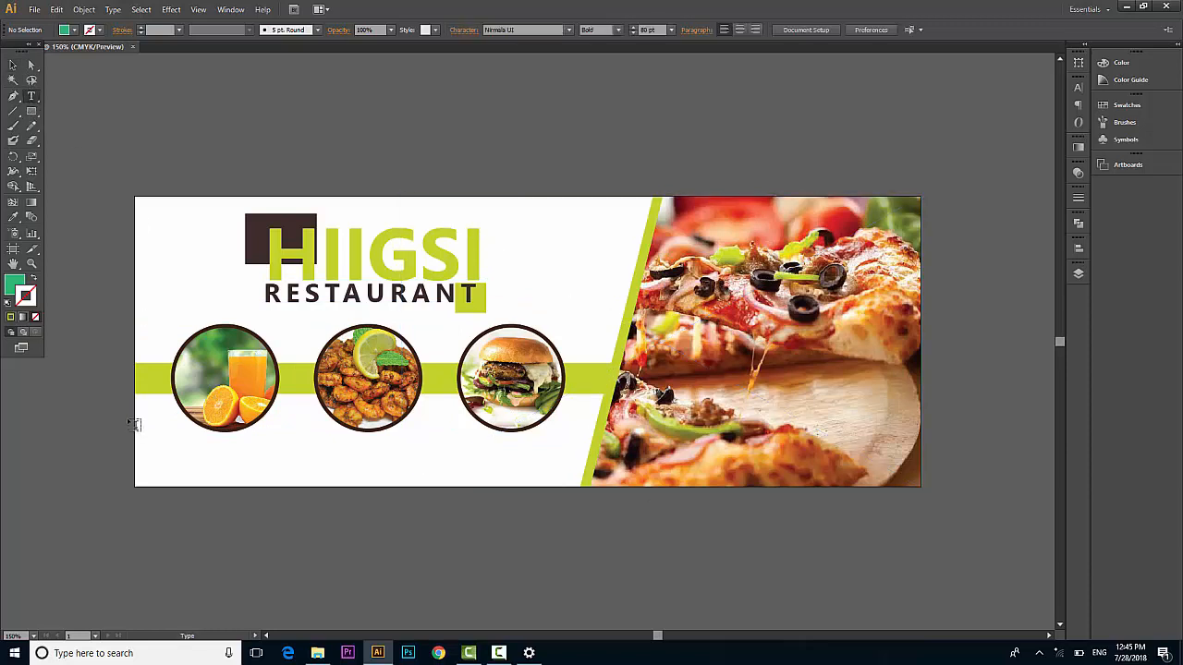
left_click(185, 448)
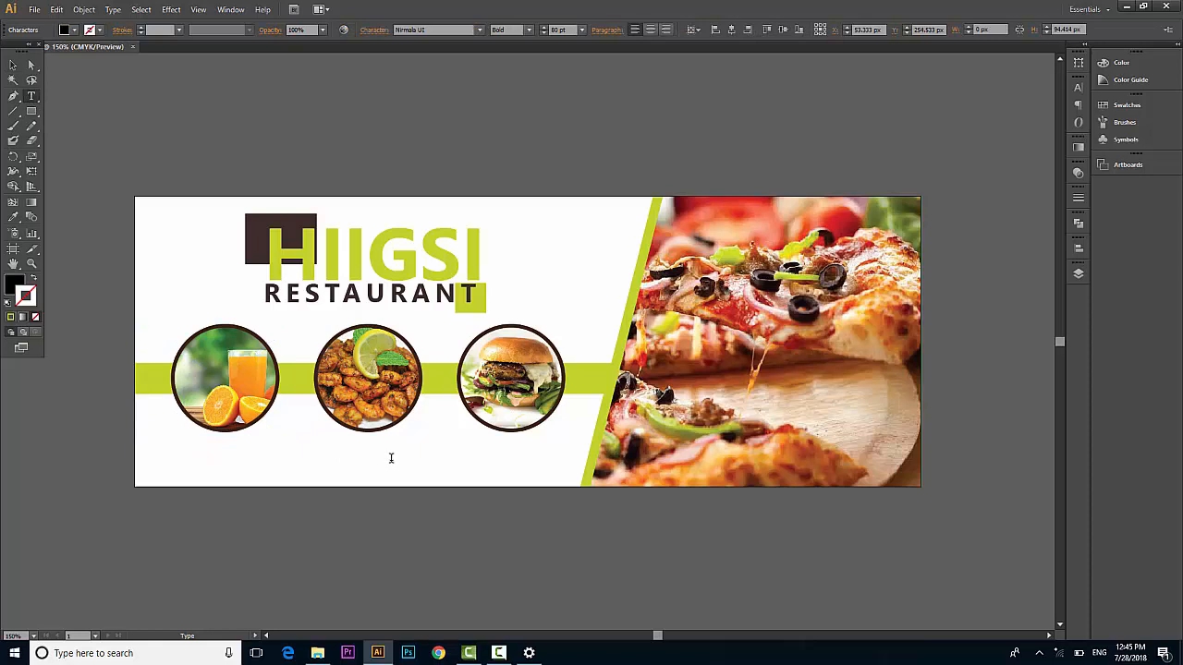
type("NATURE")
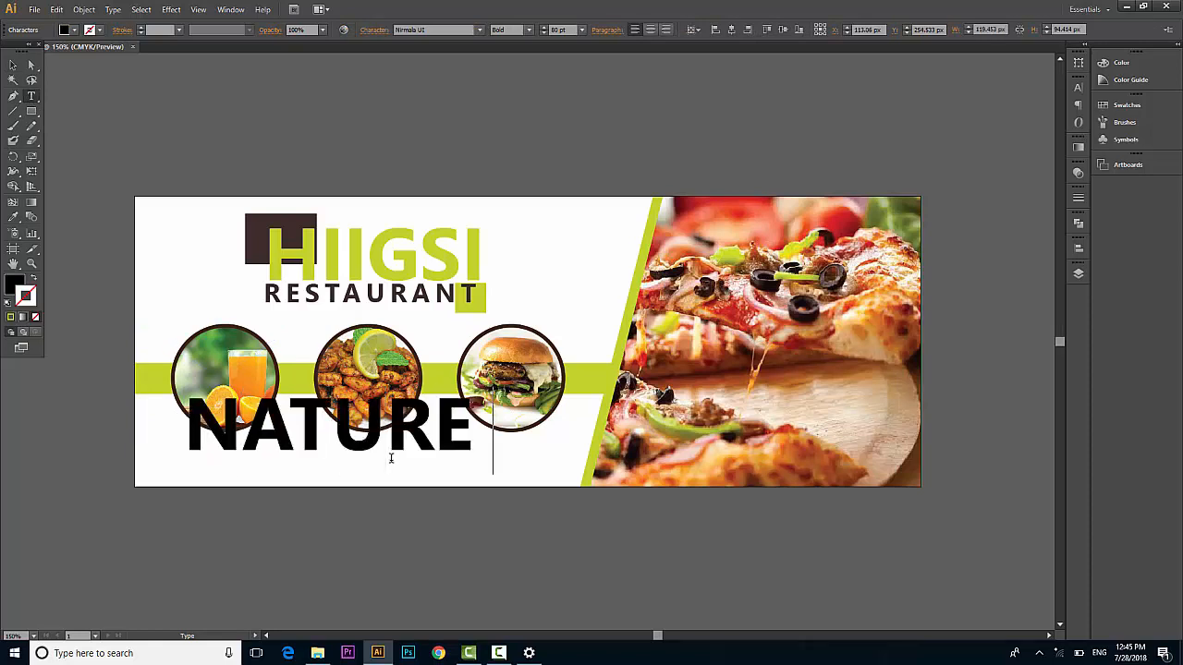
type(" DRINK")
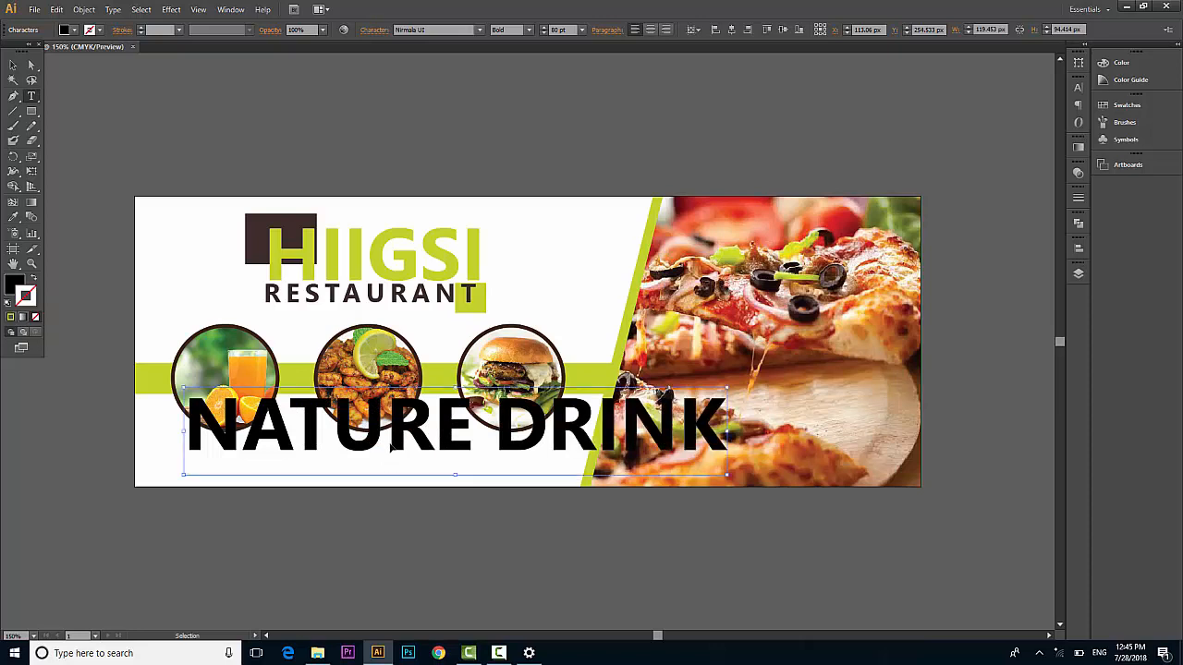
Set the NATURE DRINK caption to 14 pt and place it centred under the orange juice circle.
key("ctrl+a")
left_click(581, 30)
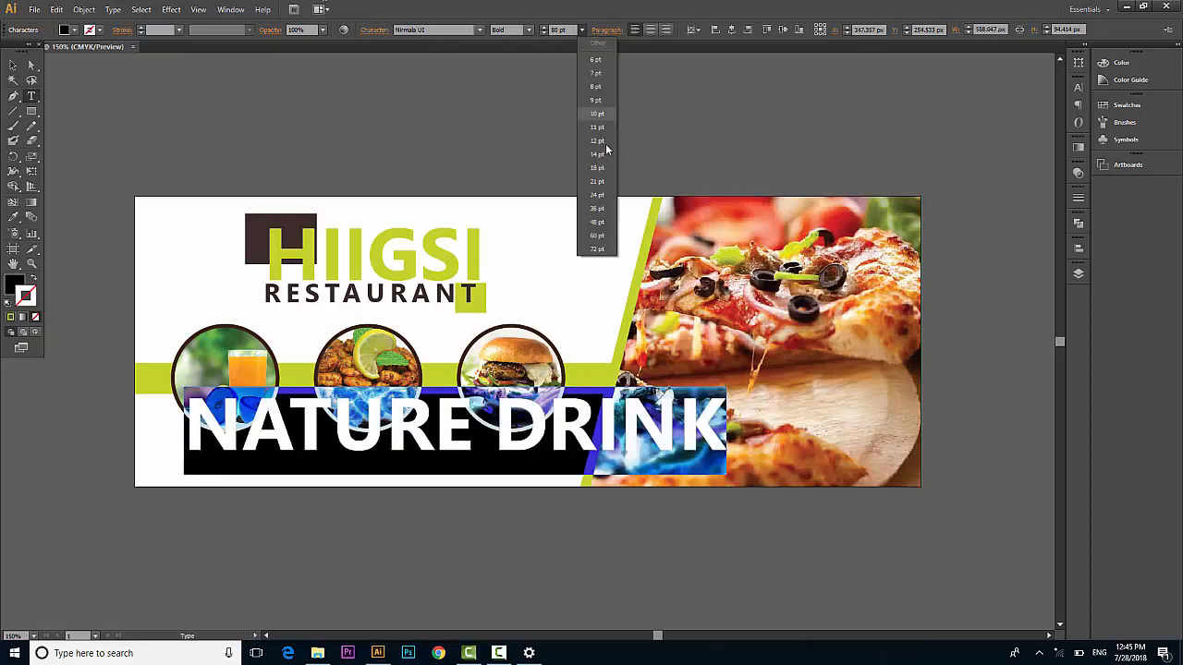
left_click(604, 156)
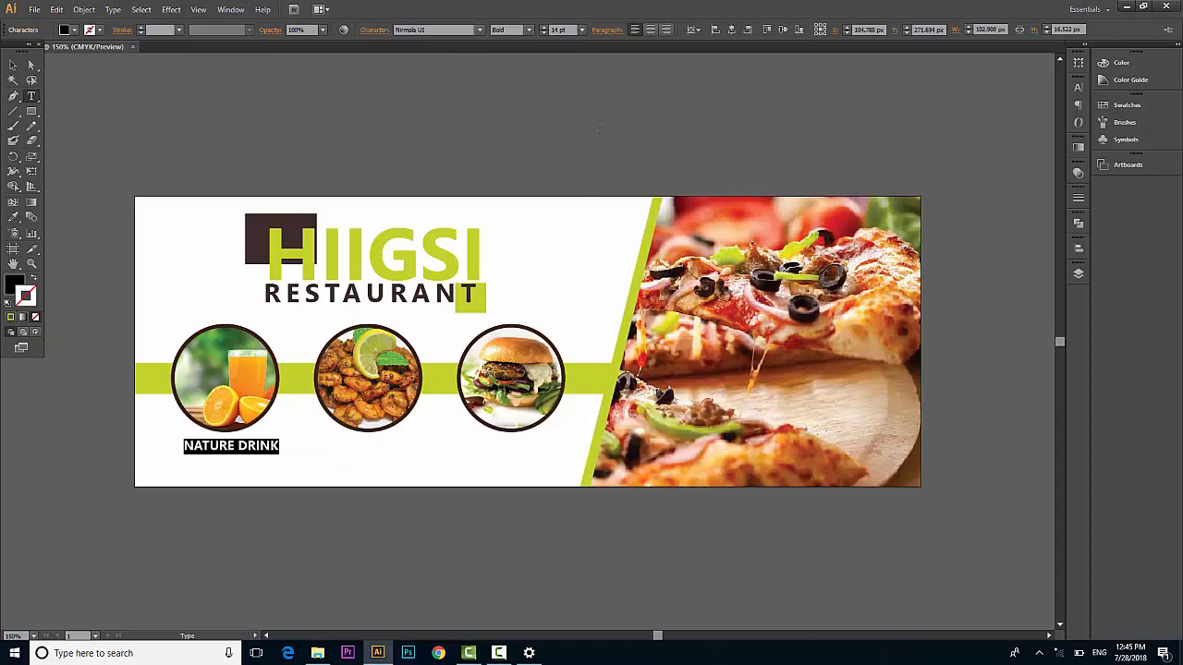
left_click(13, 65)
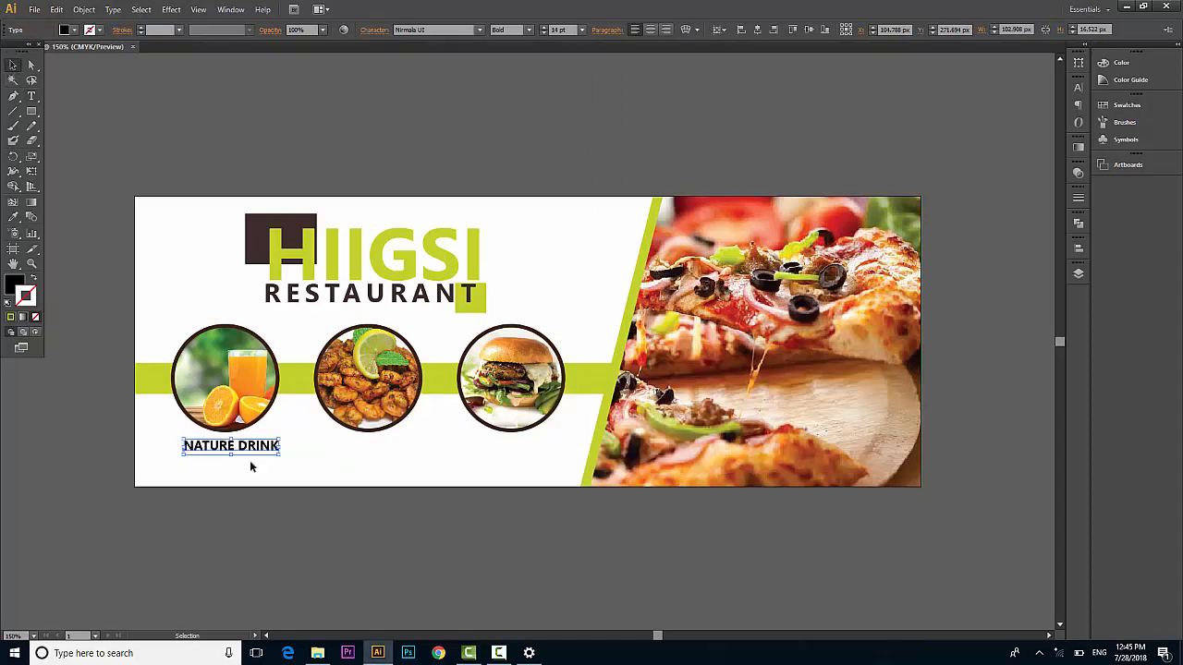
left_click_drag(250, 446, 239, 446)
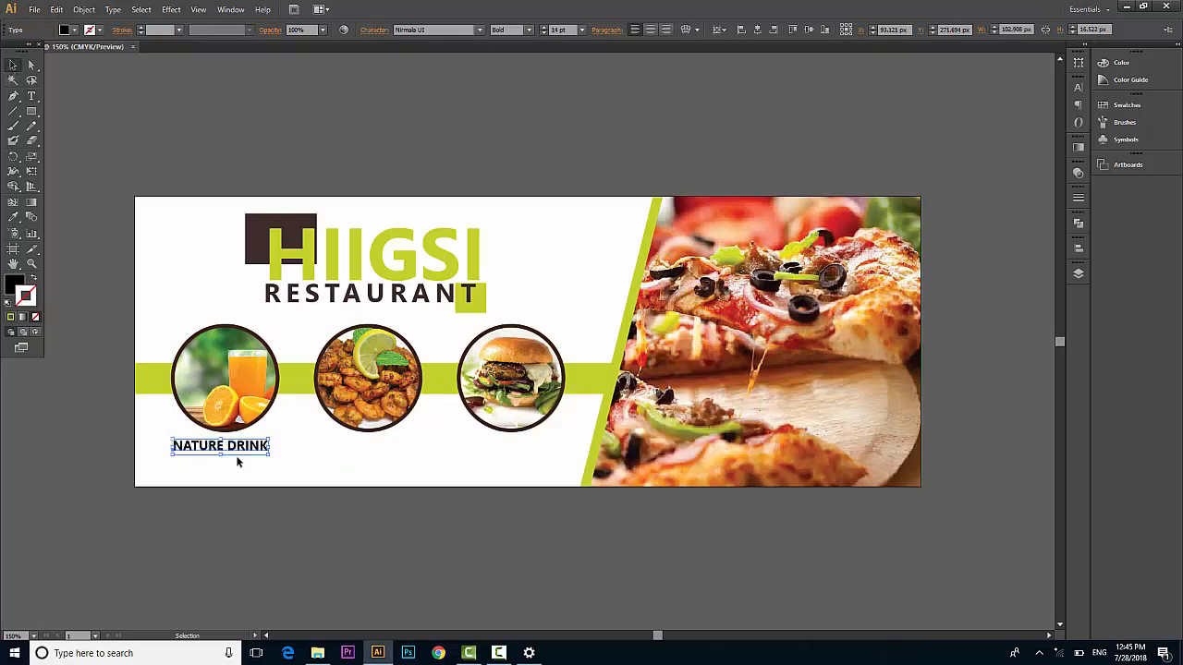
Recolour the NATURE DRINK caption with the dark brown of the rectangle behind the title, keeping its size at 14 pt.
key("i")
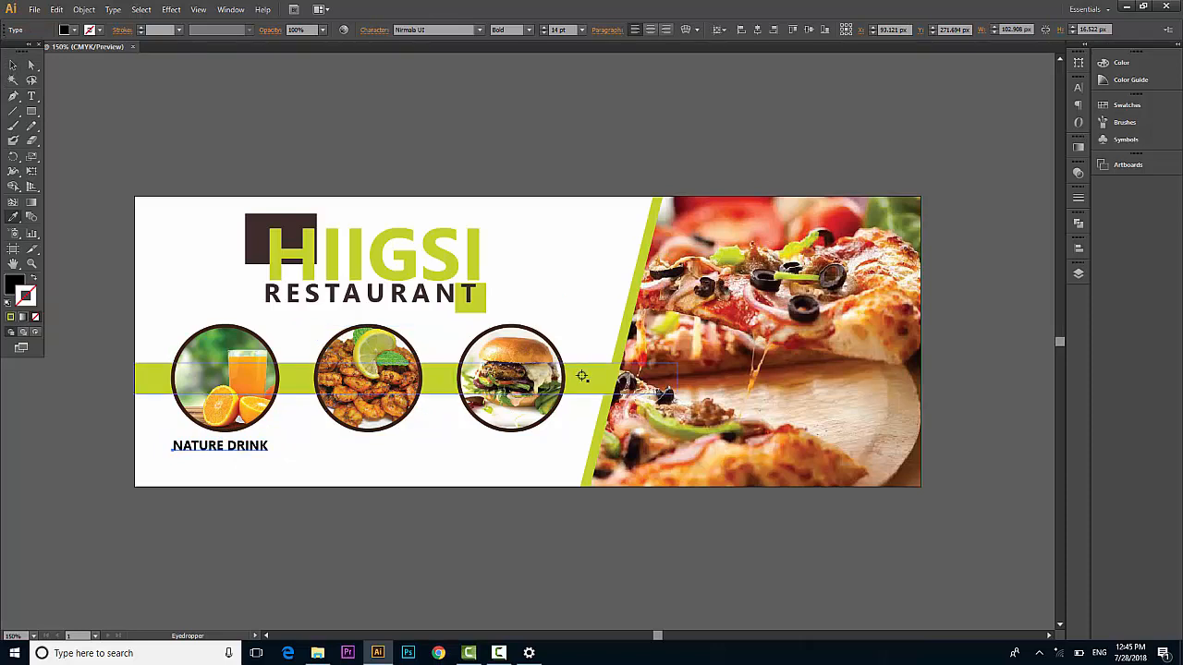
left_click(582, 376)
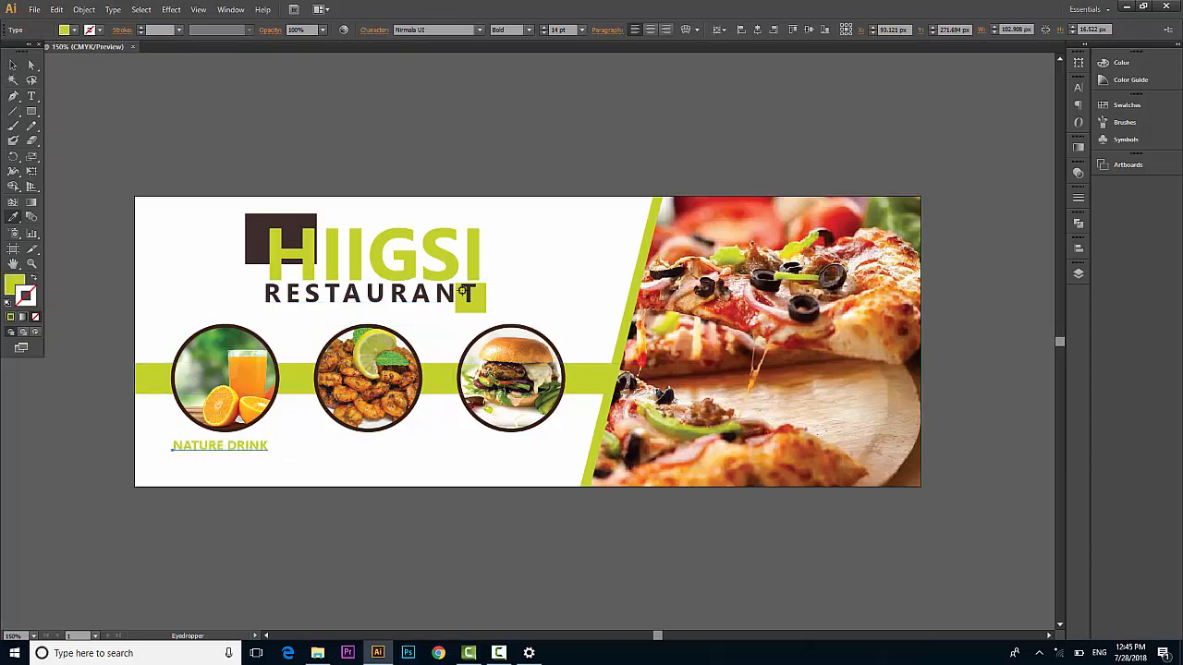
left_click(283, 219)
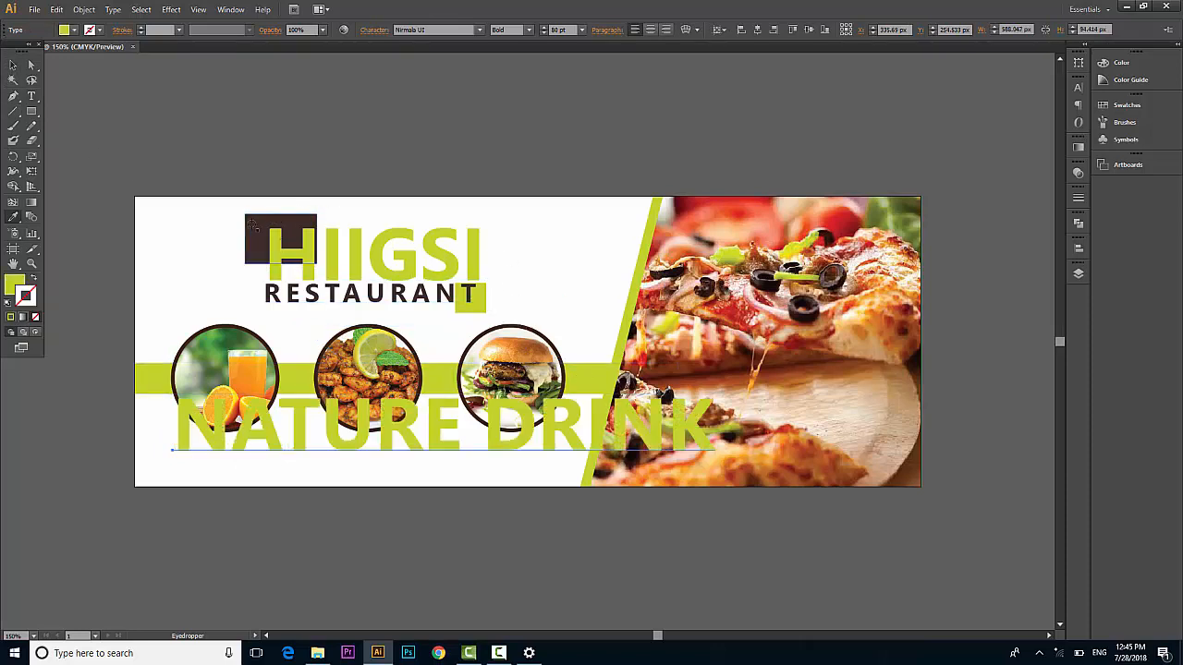
left_click(249, 214)
left_click(581, 29)
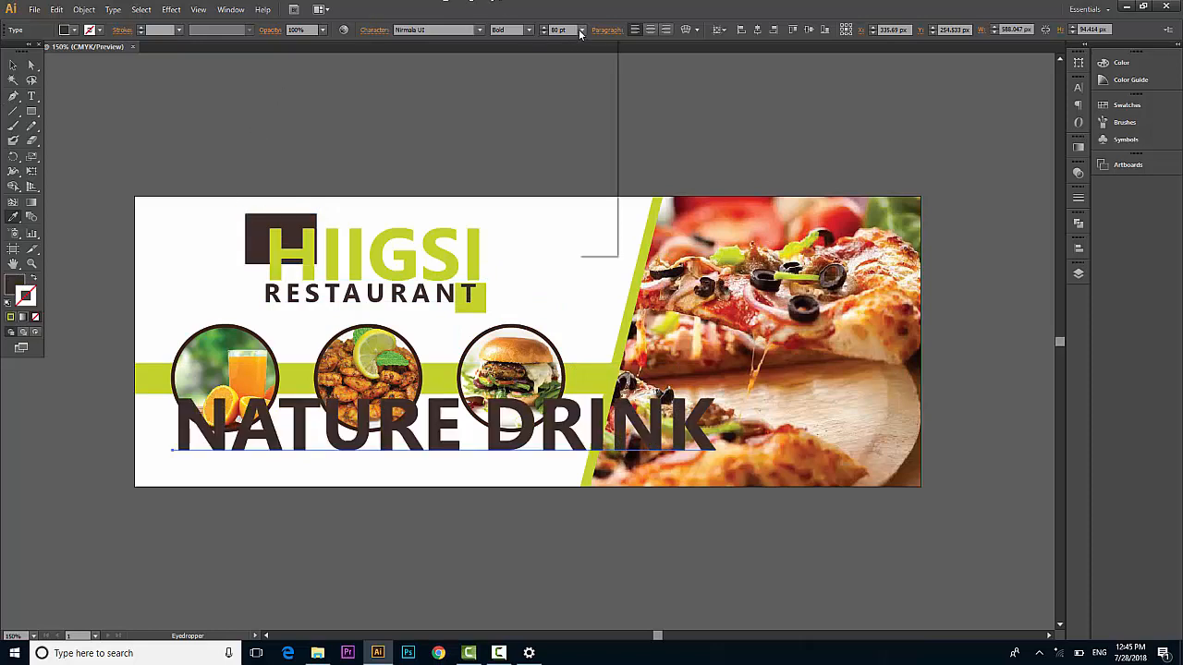
left_click(596, 154)
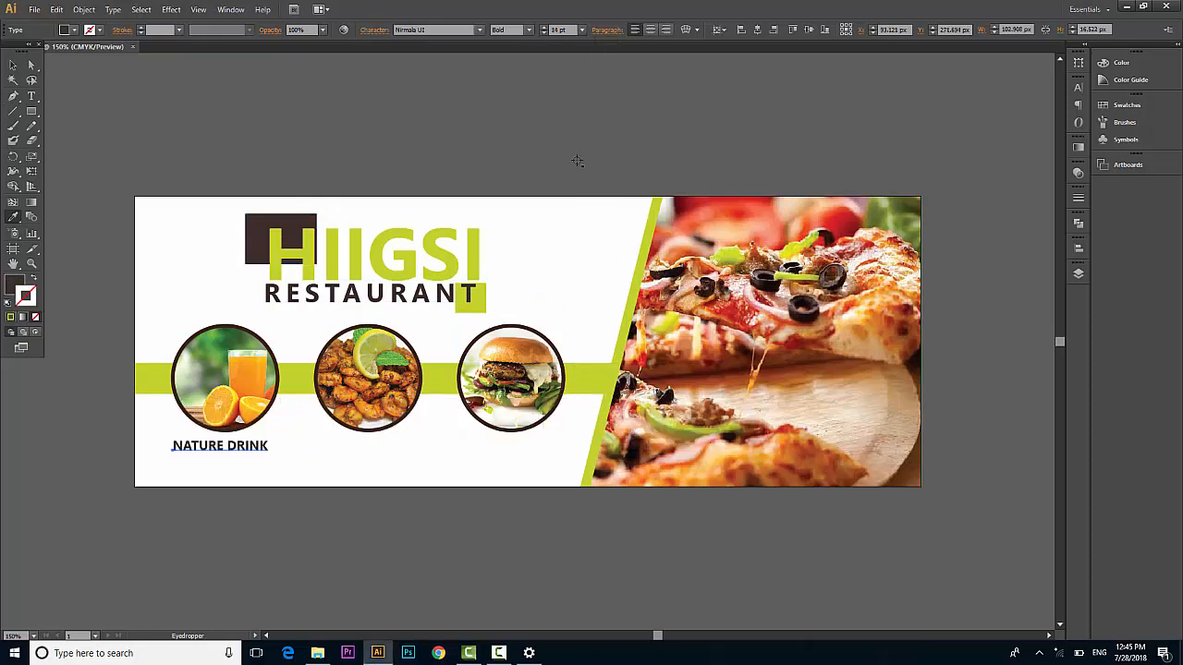
left_click(13, 65)
left_click(189, 511)
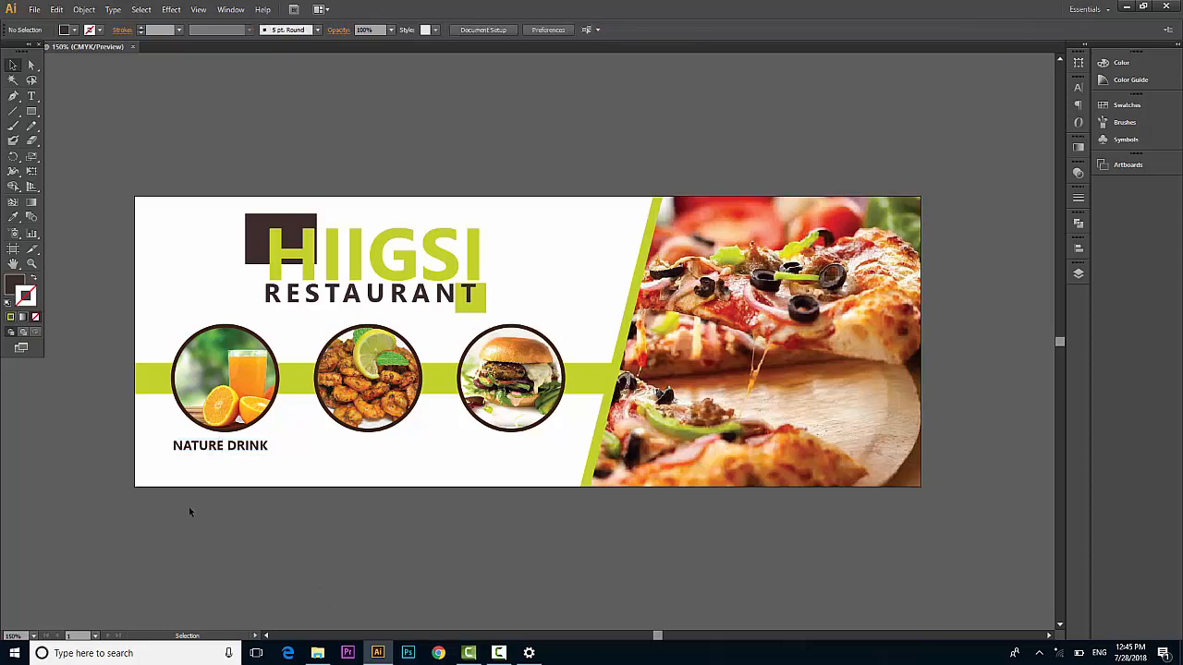
left_click(221, 453)
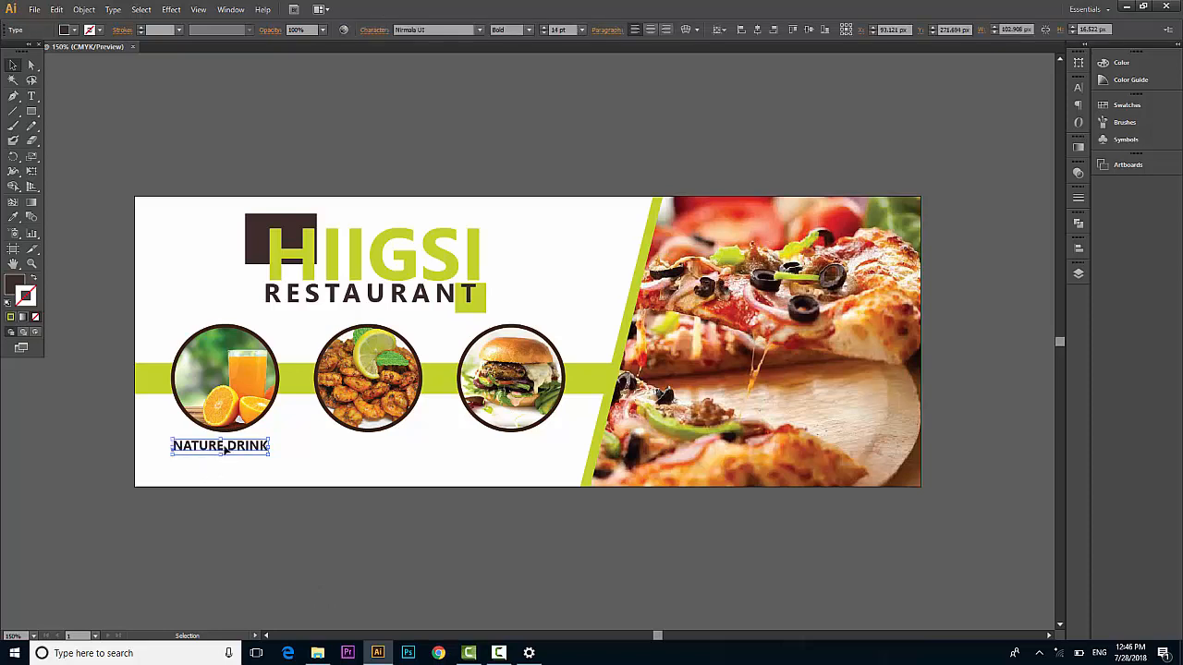
key("a")
left_click_drag(224, 449, 399, 446)
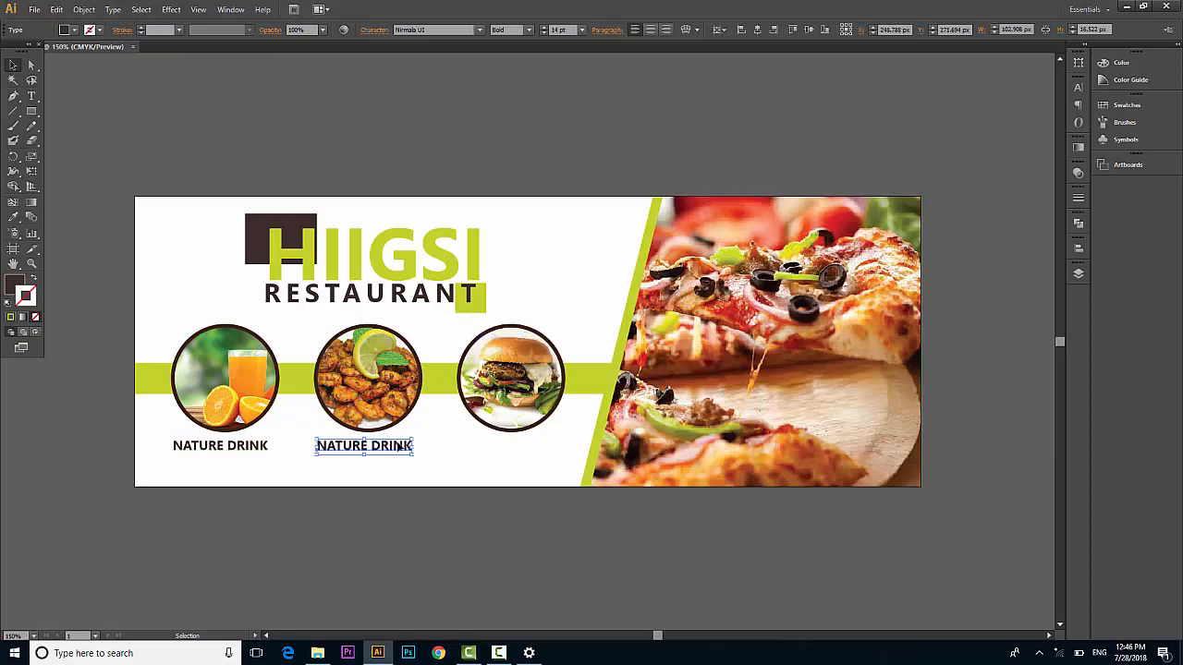
key("Delete")
Duplicate the NATURE DRINK caption horizontally to beneath the shrimp photo circle and change the copy's text to SEAFOOD.
left_click(194, 444)
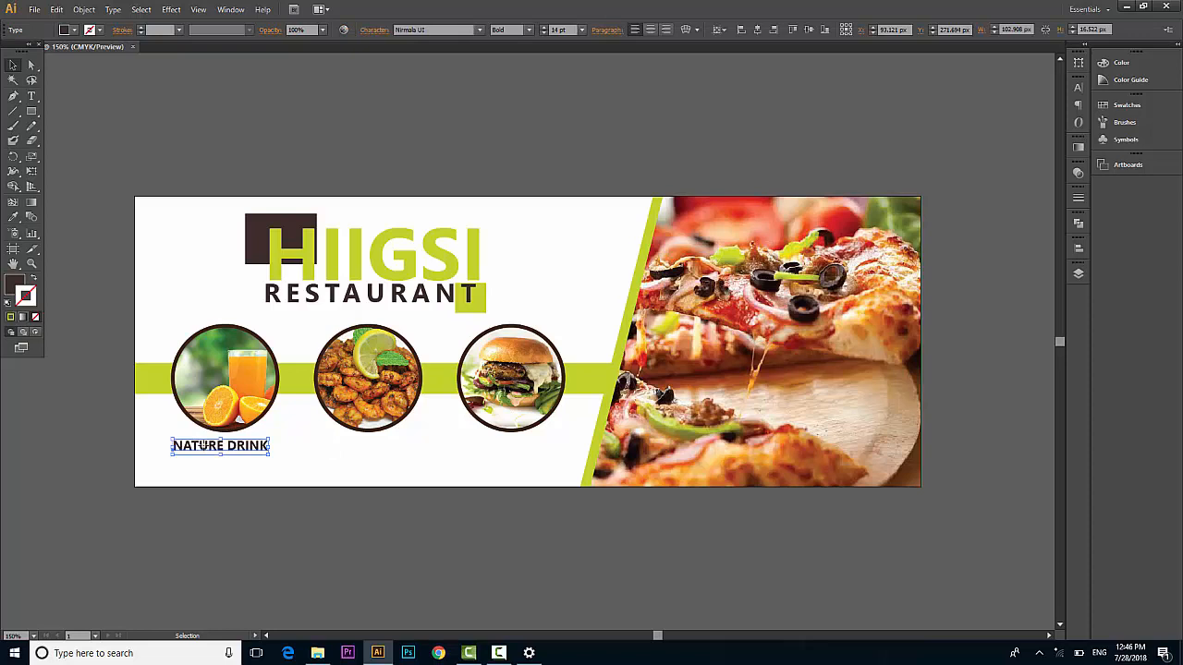
left_click_drag(212, 449, 346, 449)
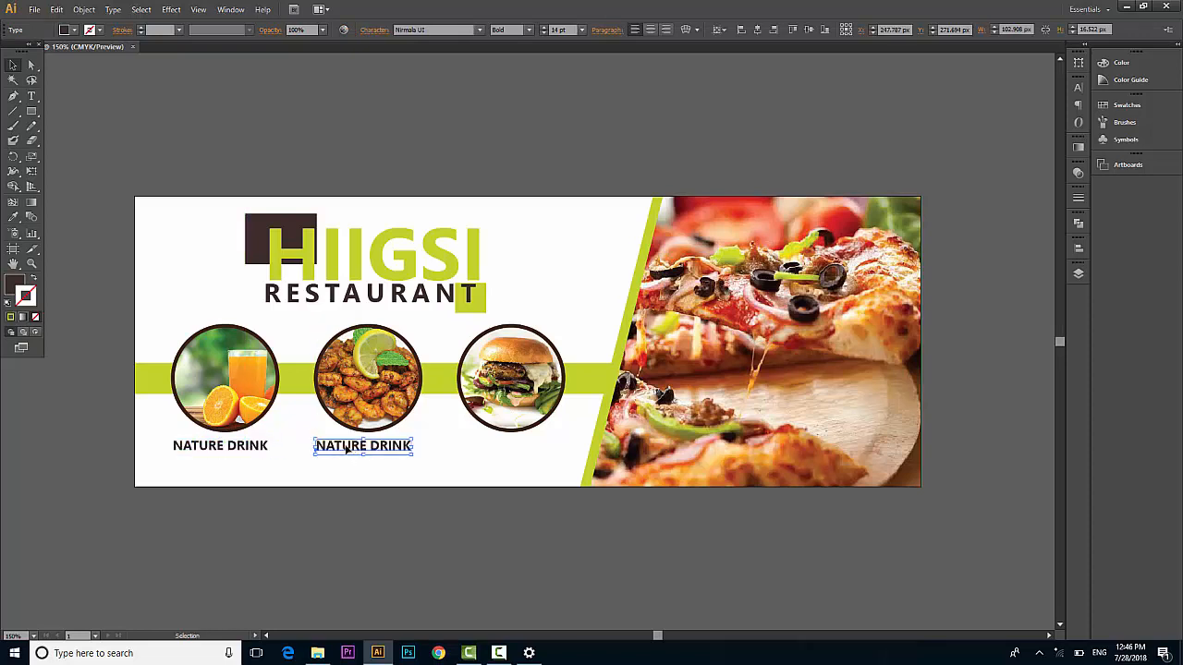
double_click(350, 447)
key("ctrl+a")
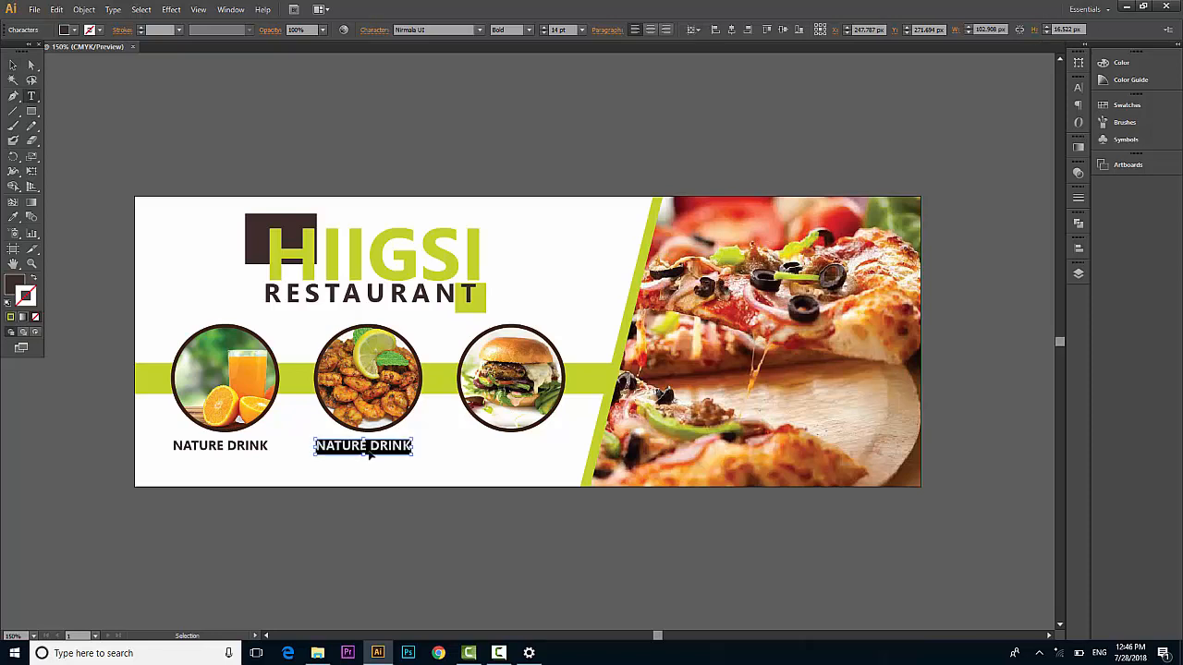
type("SEAFOOD")
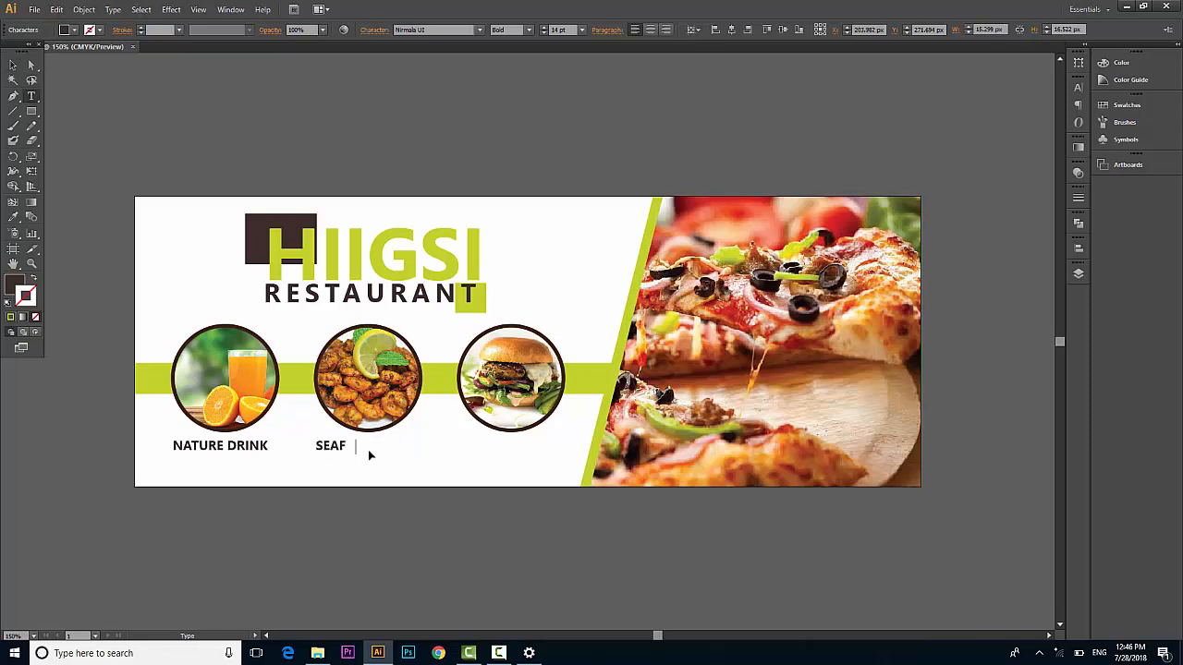
left_click(12, 65)
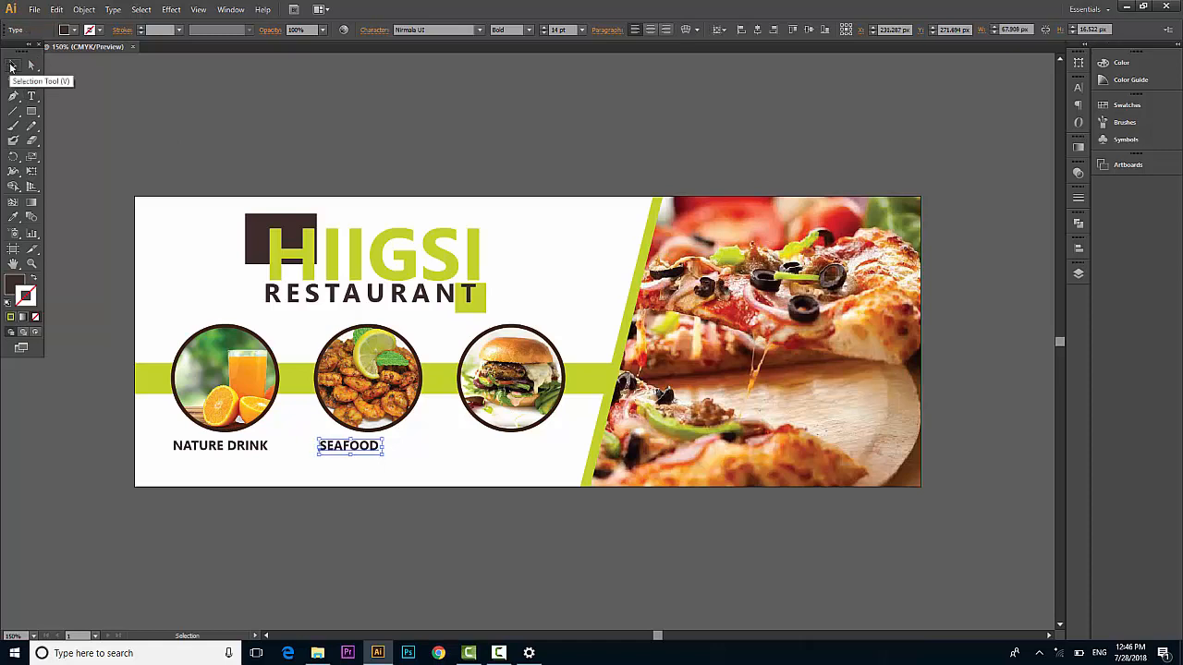
Nudge the SEAFOOD caption slightly to the right and duplicate it horizontally to beneath the burger photo circle.
key("Right")
key("Right")
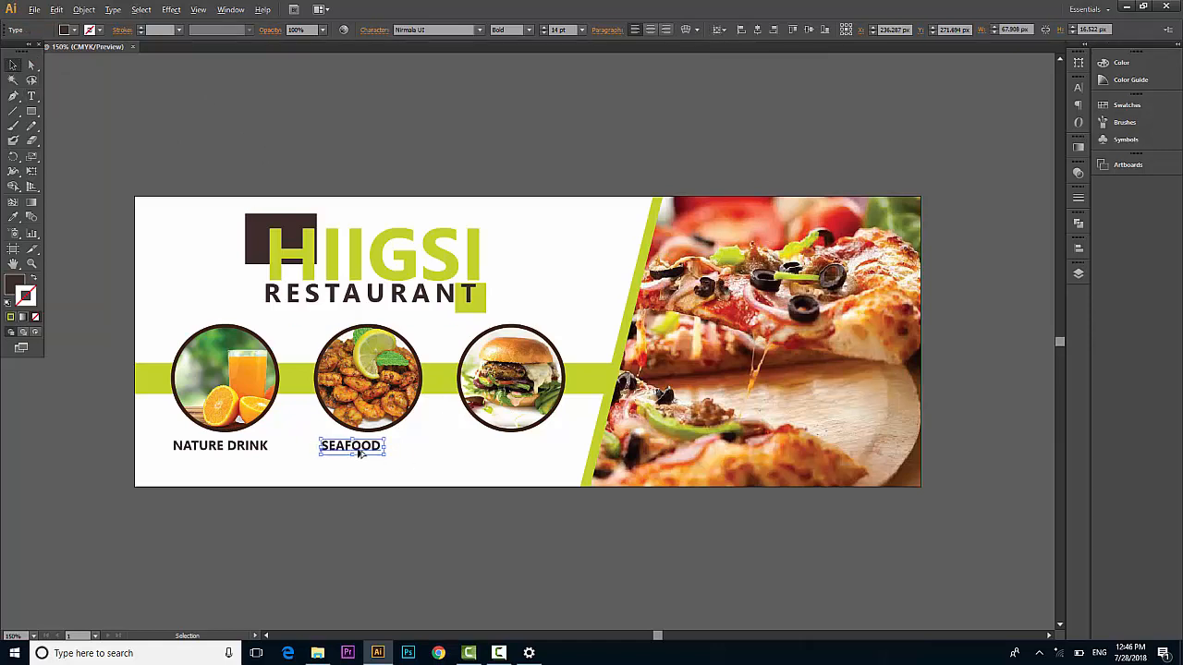
left_click_drag(360, 453, 489, 452)
left_click_drag(522, 451, 530, 451)
Change the text of the copied caption under the burger circle to BUGGER.
double_click(520, 448)
double_click(520, 448)
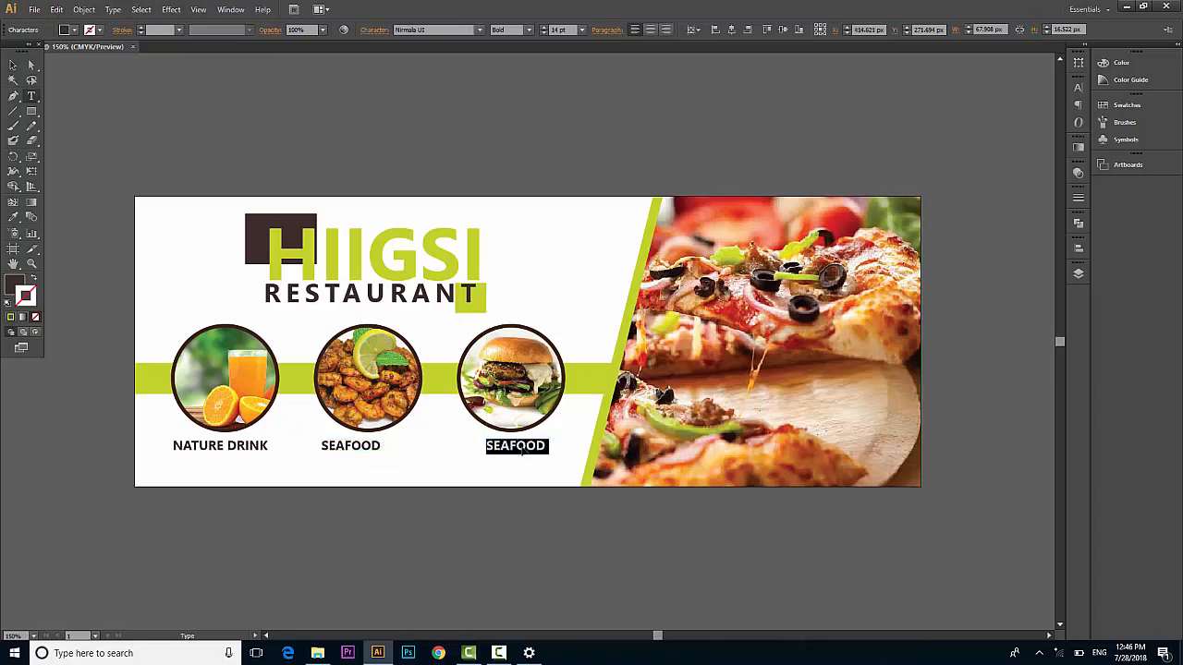
type("H")
key("BackSpace")
type("BUGGER")
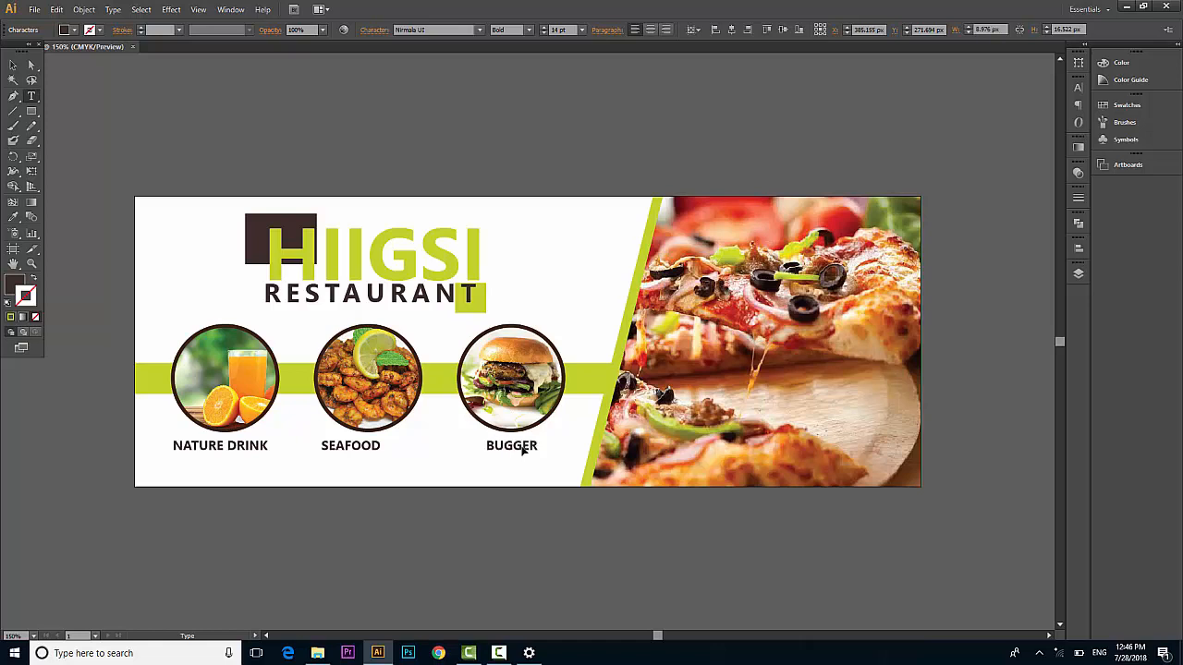
left_click(13, 64)
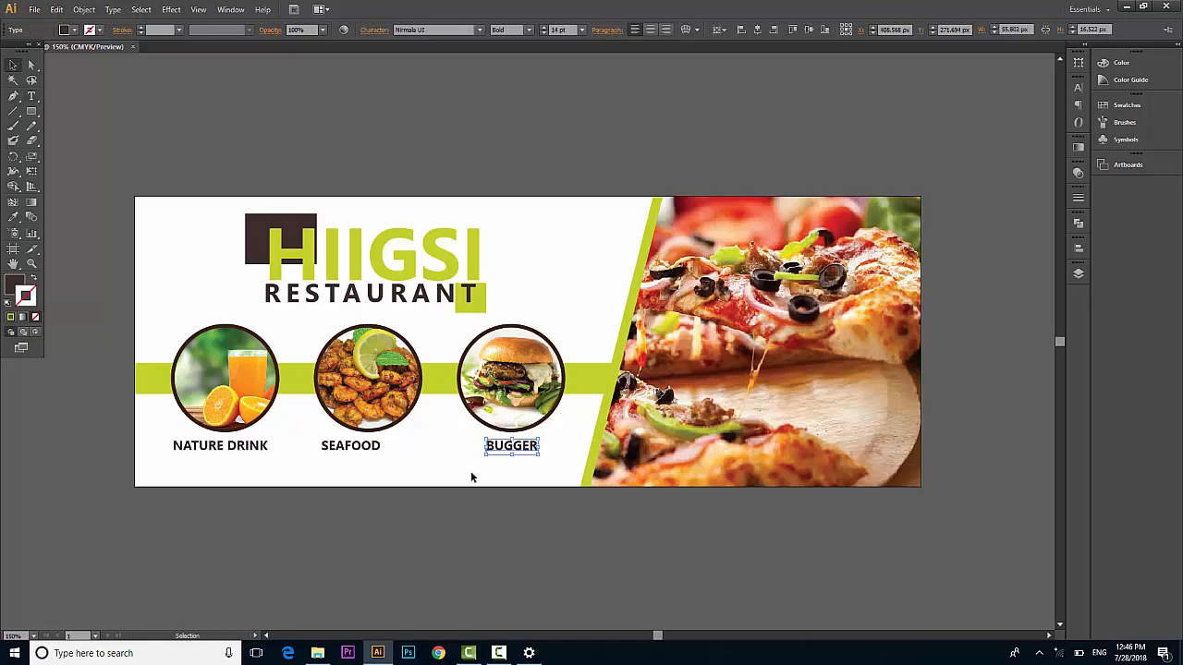
left_click(509, 560)
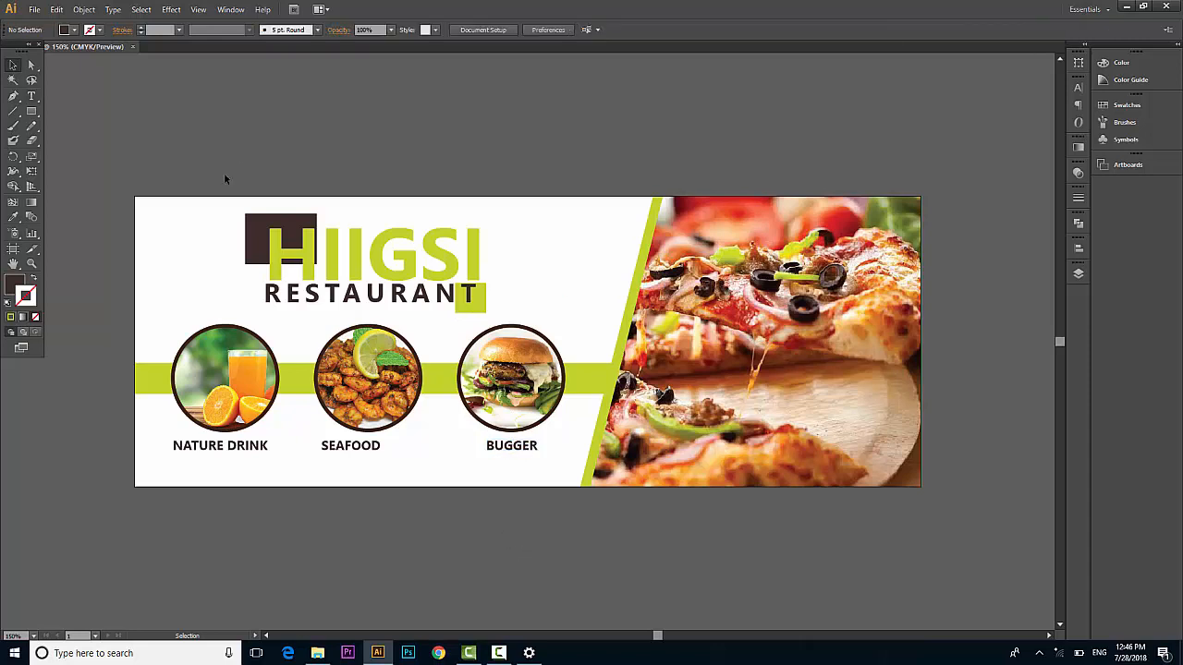
Add a Facebook icon below the NATURE DRINK caption as the letter F in the typeacon Regular font.
scroll(386, 557, "down", 1)
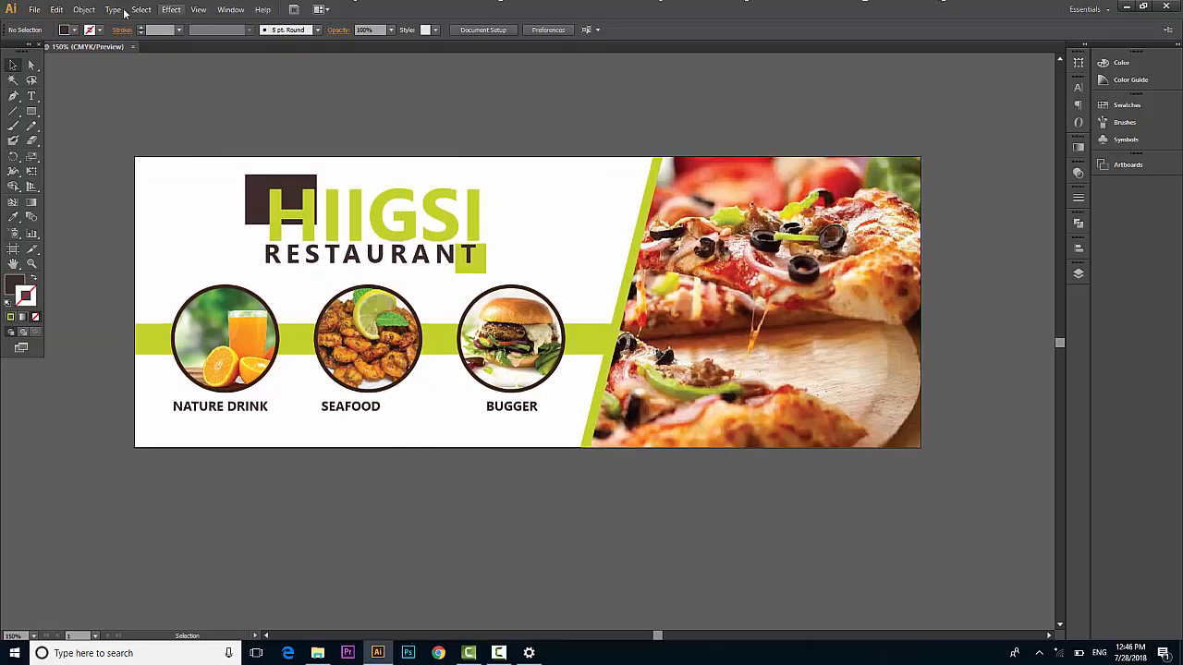
left_click(29, 112)
left_click(28, 112)
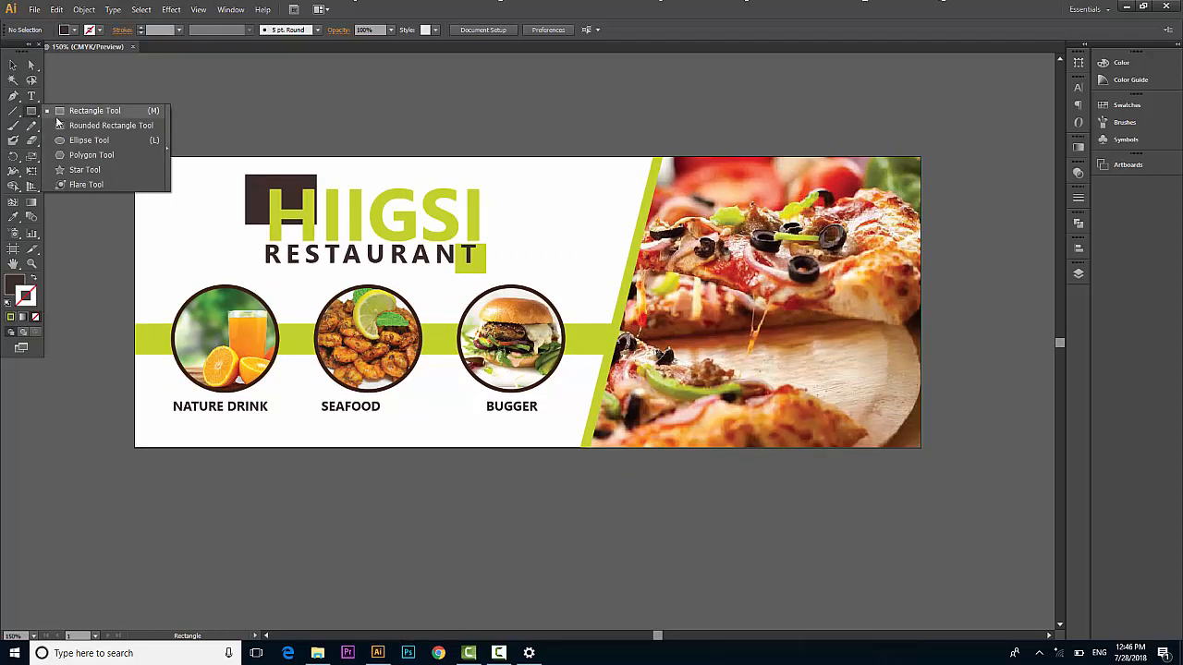
left_click(31, 96)
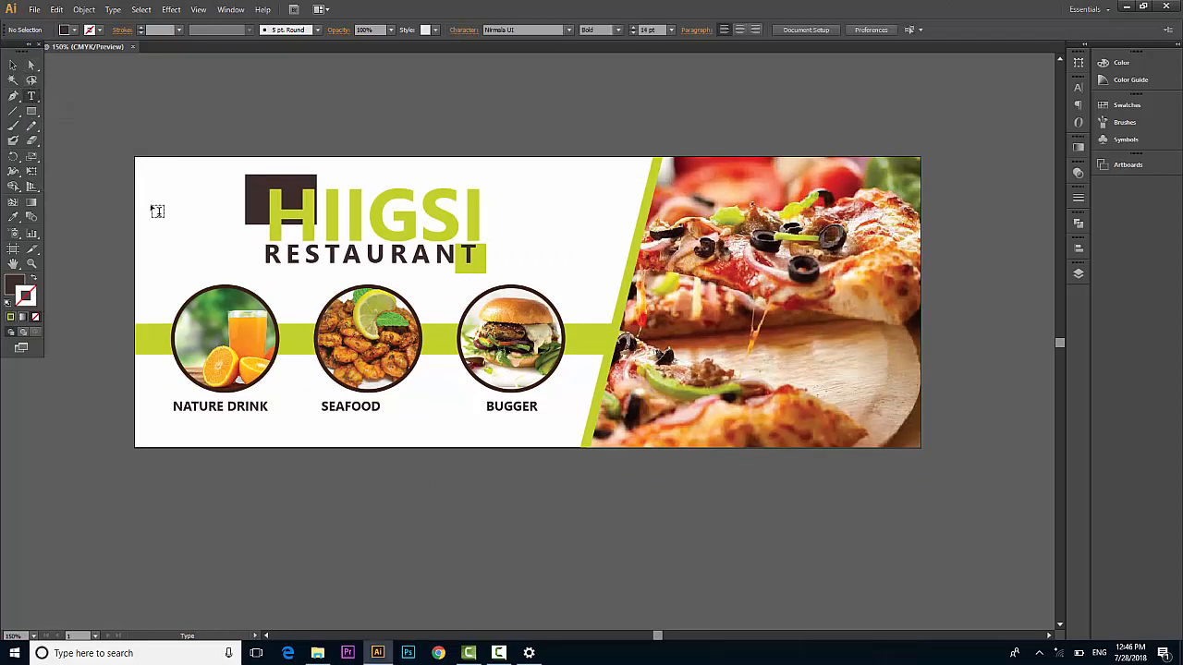
left_click(252, 433)
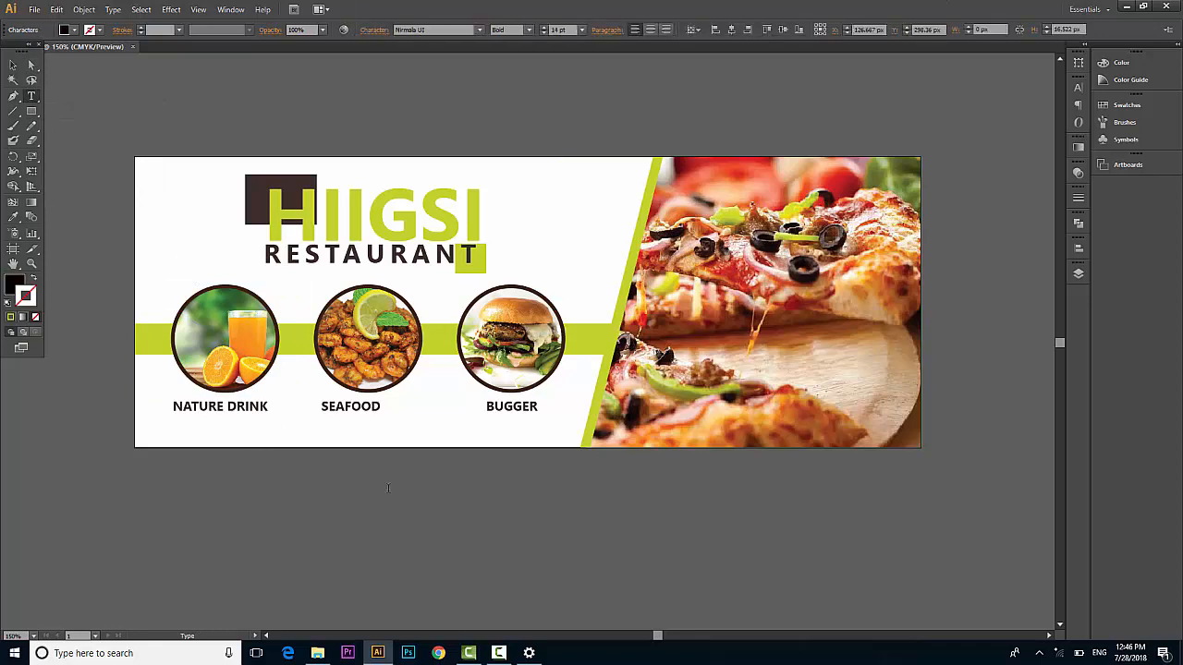
type("FA")
key("BackSpace")
type("F")
key("ctrl+a")
left_click(414, 29)
type("typeacon Regular")
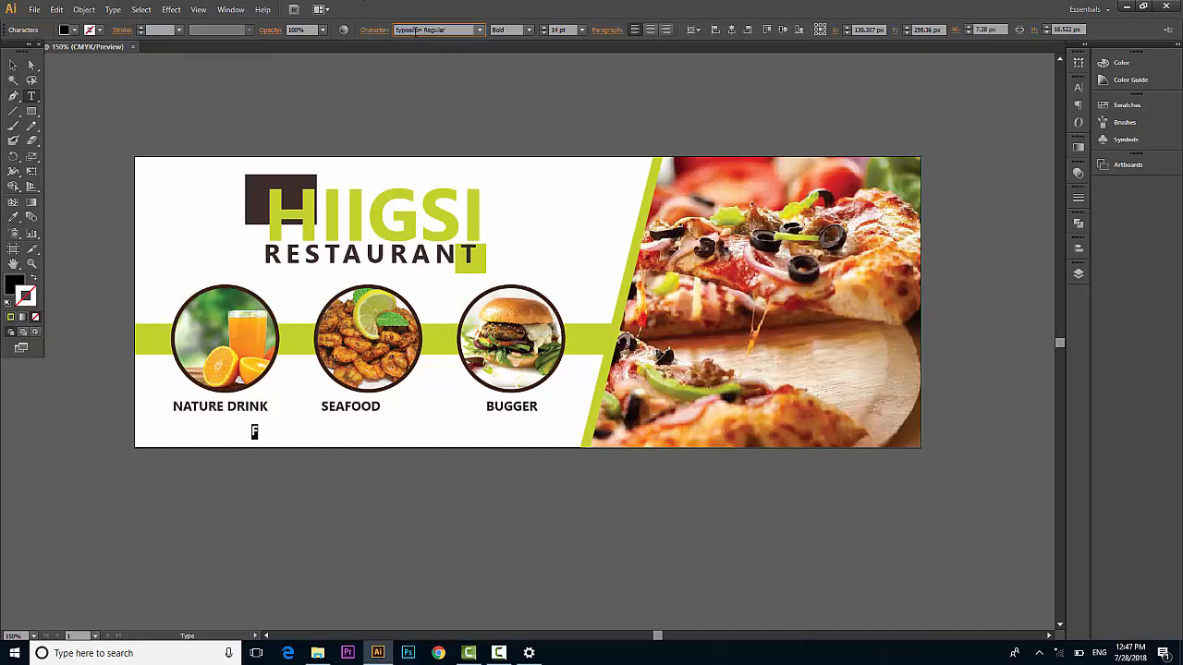
key("Return")
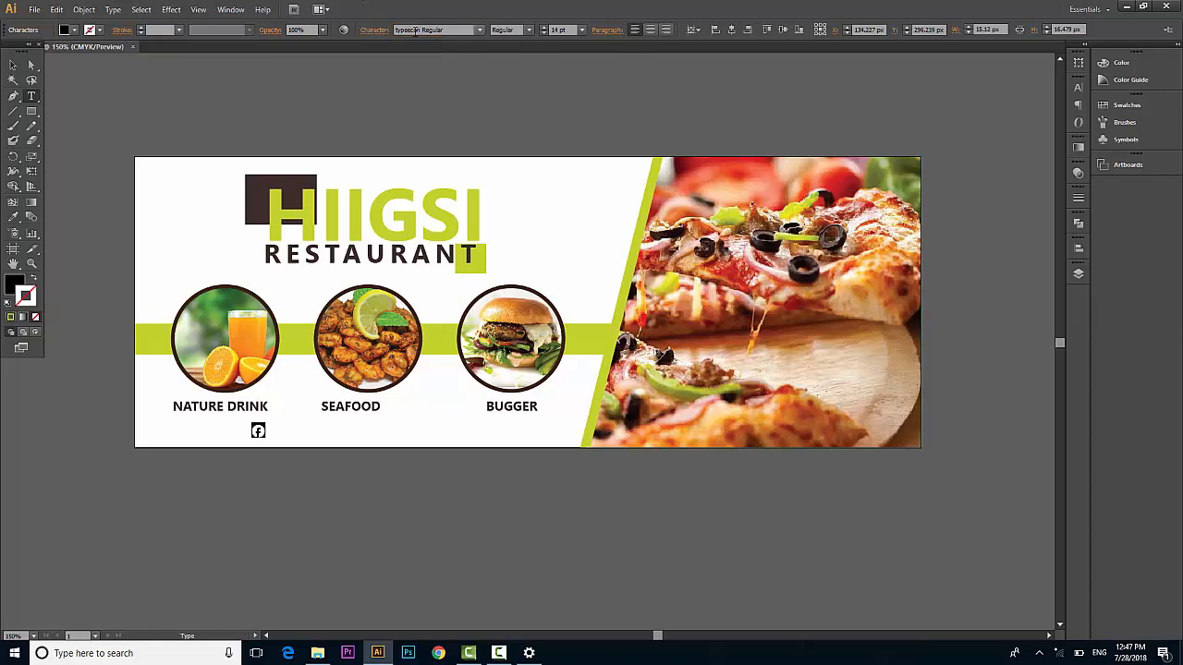
Recolour the Facebook icon with the dark brown of the rectangle behind the title.
left_click(13, 66)
left_click(259, 432)
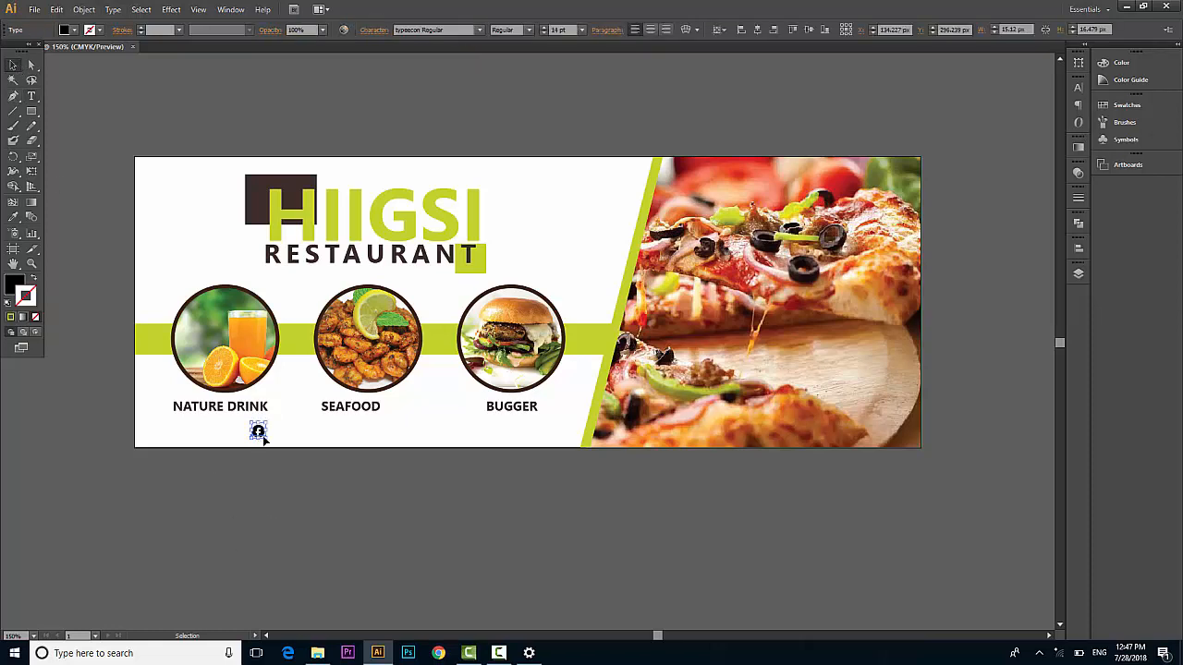
key("i")
left_click(255, 194)
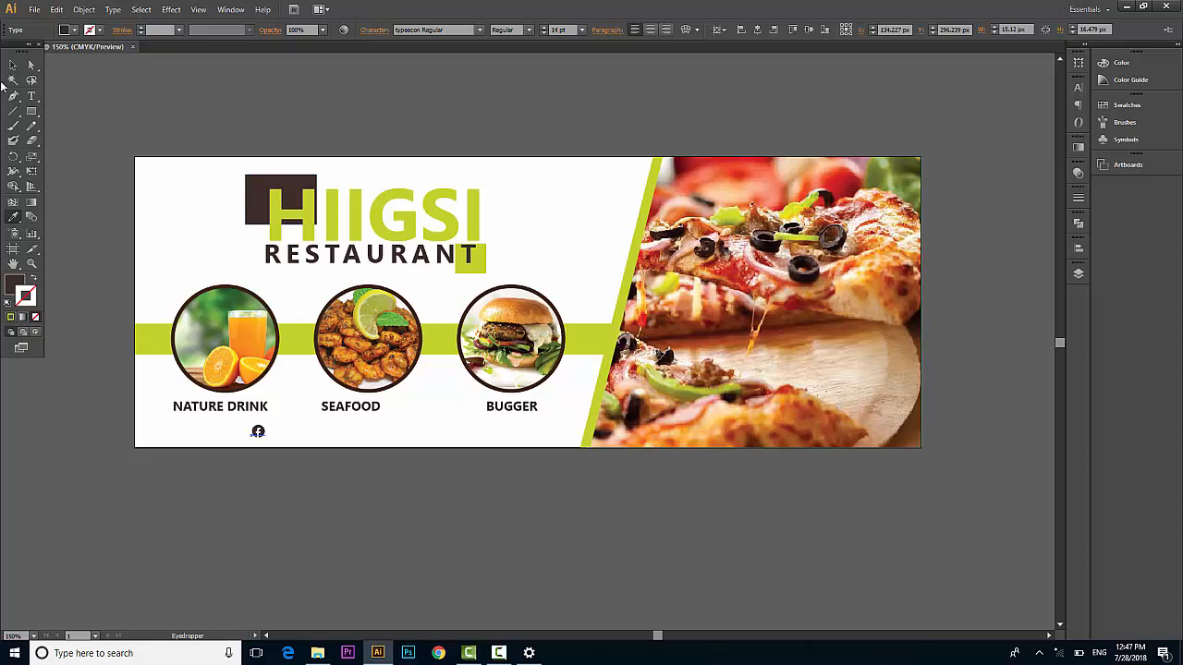
left_click(13, 64)
left_click(413, 568)
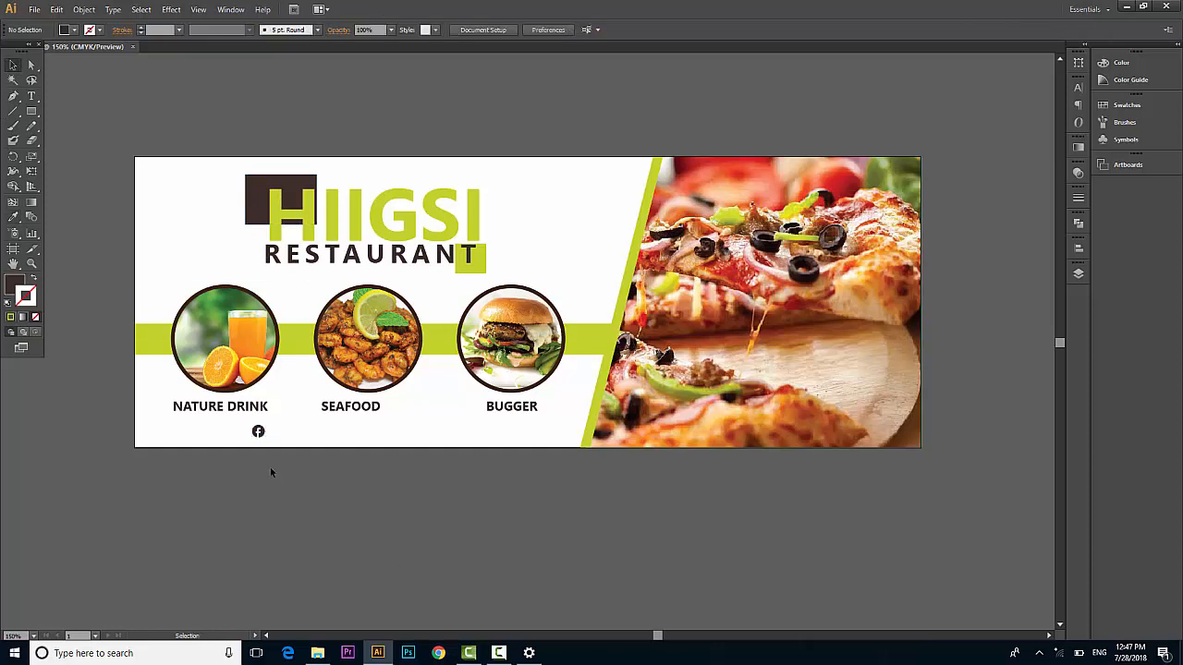
Add the text HIIGSIRESTAURANT to the right of the Facebook icon.
left_click(32, 96)
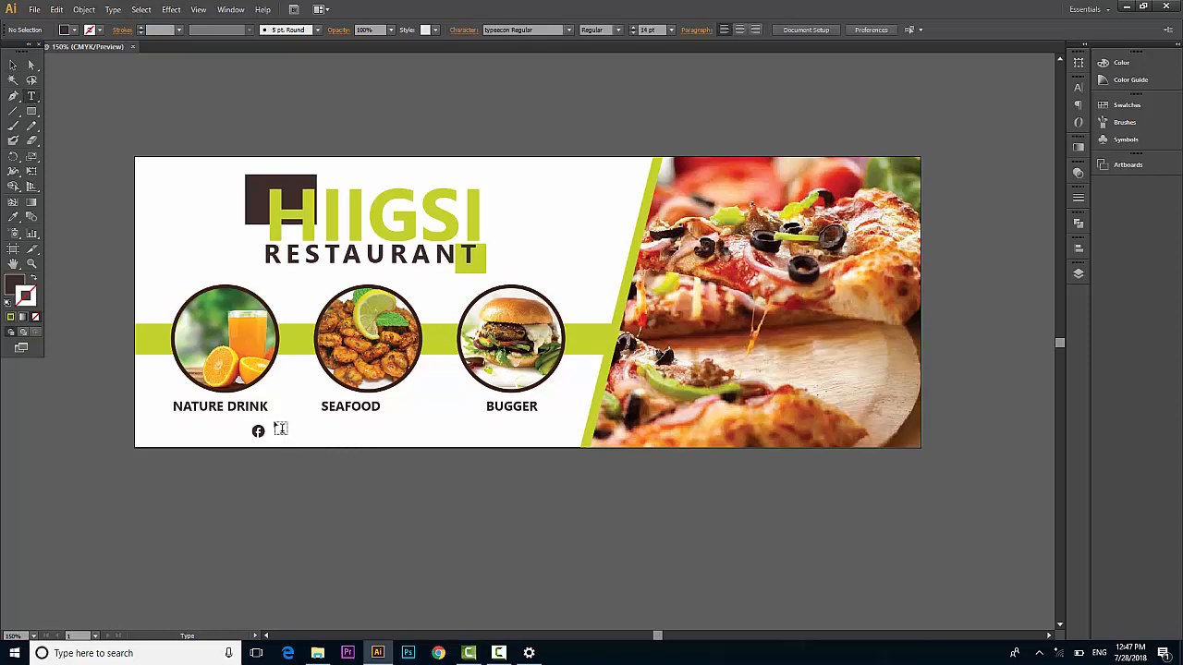
left_click(306, 488)
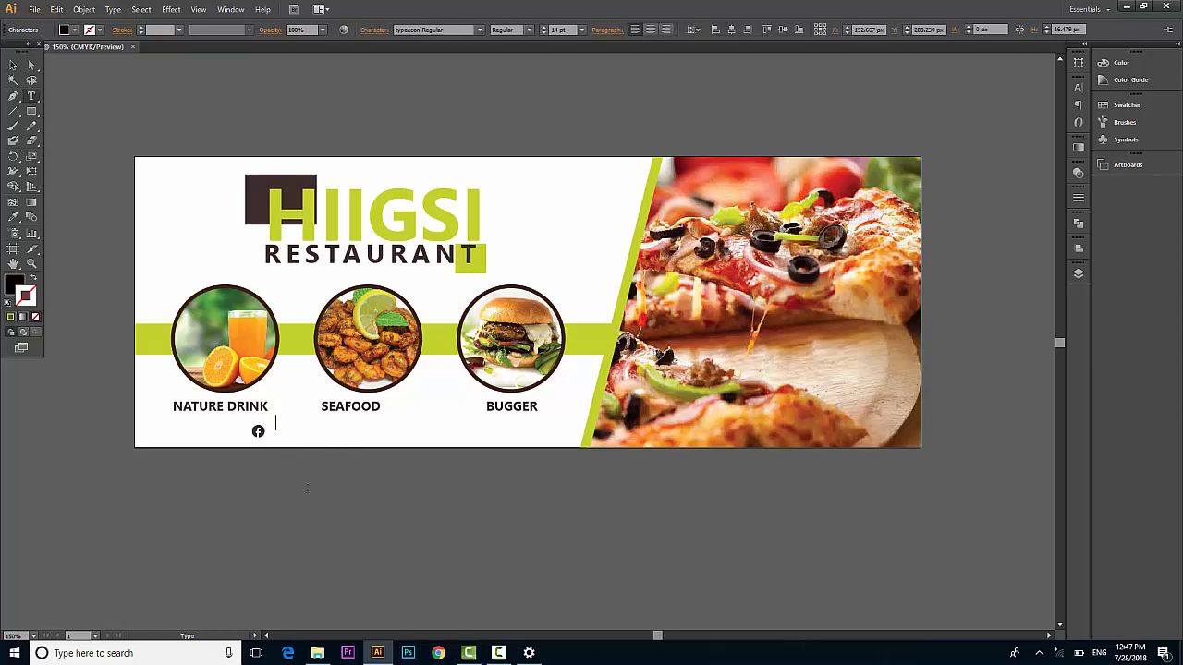
type("i")
key("BackSpace")
left_click(479, 30)
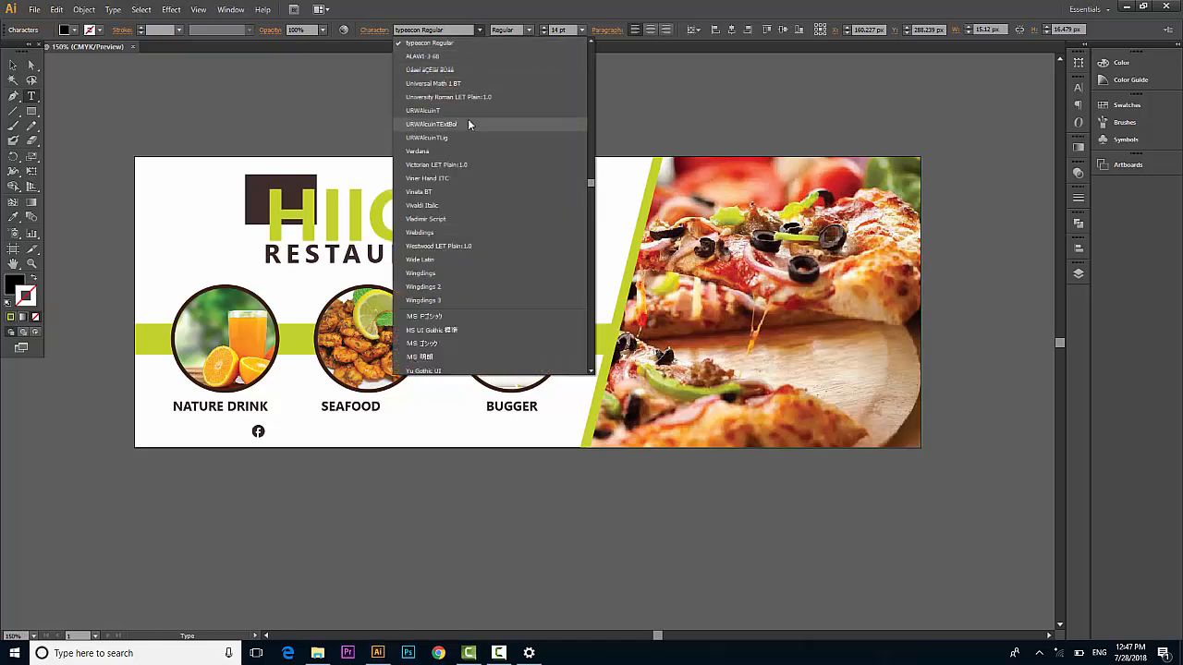
left_click(468, 124)
left_click(295, 426)
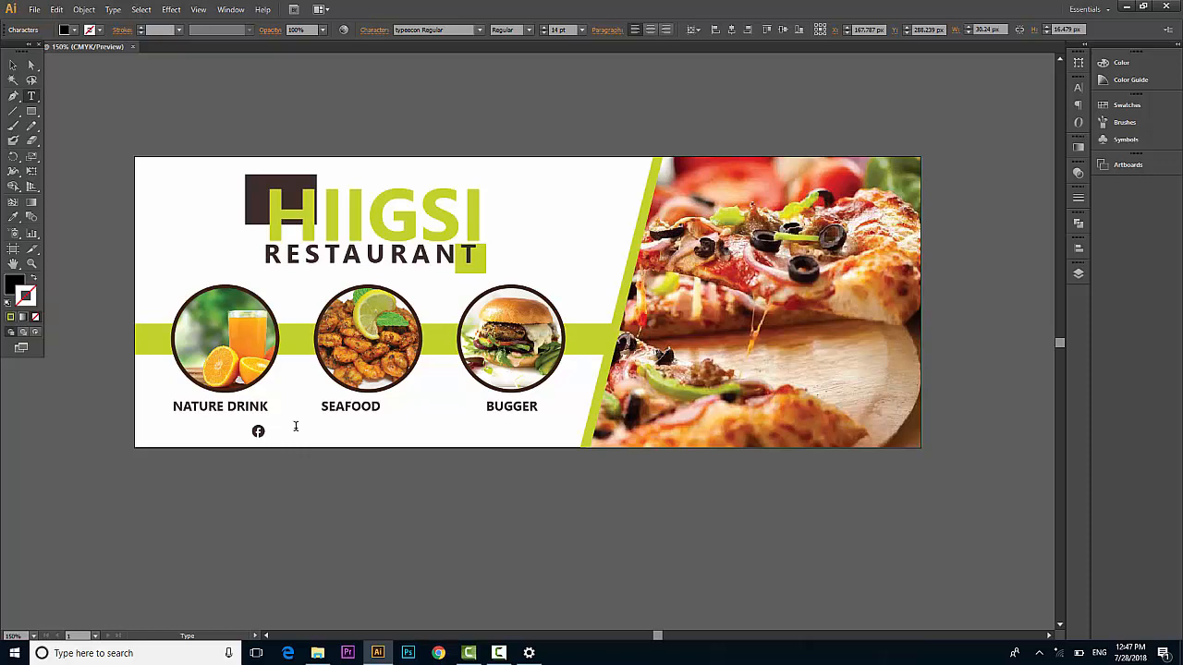
key("ctrl+a")
type("asd")
key("BackSpace")
key("BackSpace")
key("BackSpace")
type("asdfghjklzxcv")
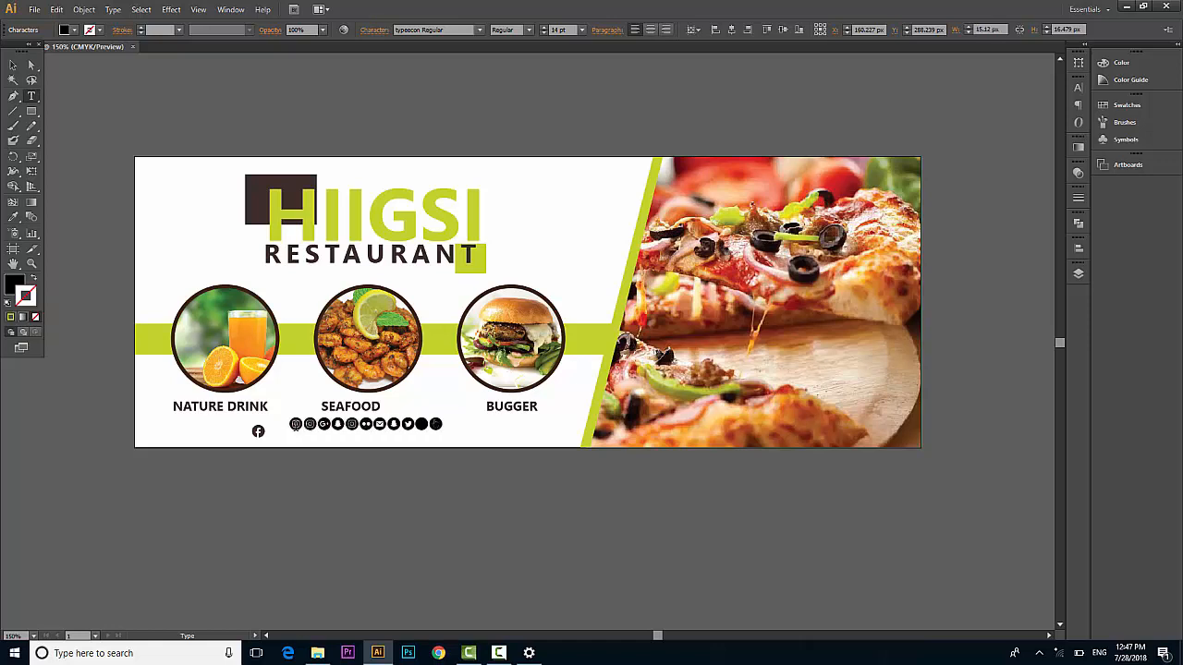
type("bnm")
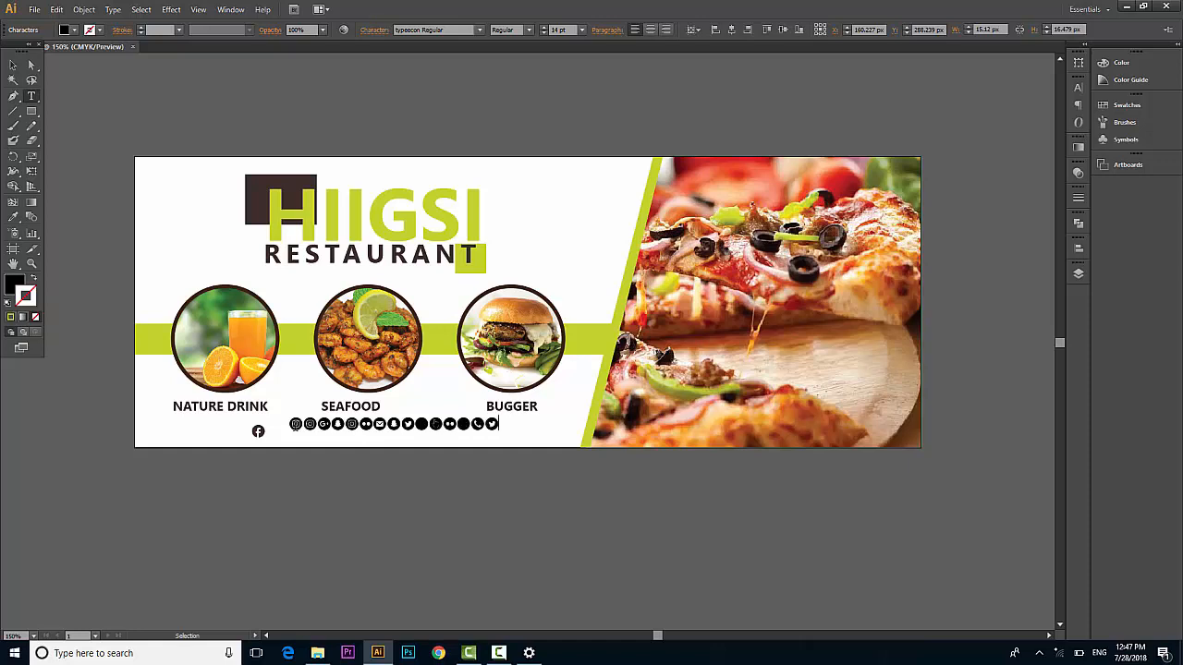
Set the HIIGSIRESTAURANT text in Tw Cen MT Condensed Extra Bold and move it level with the Facebook icon, close beside it.
key("ctrl+a")
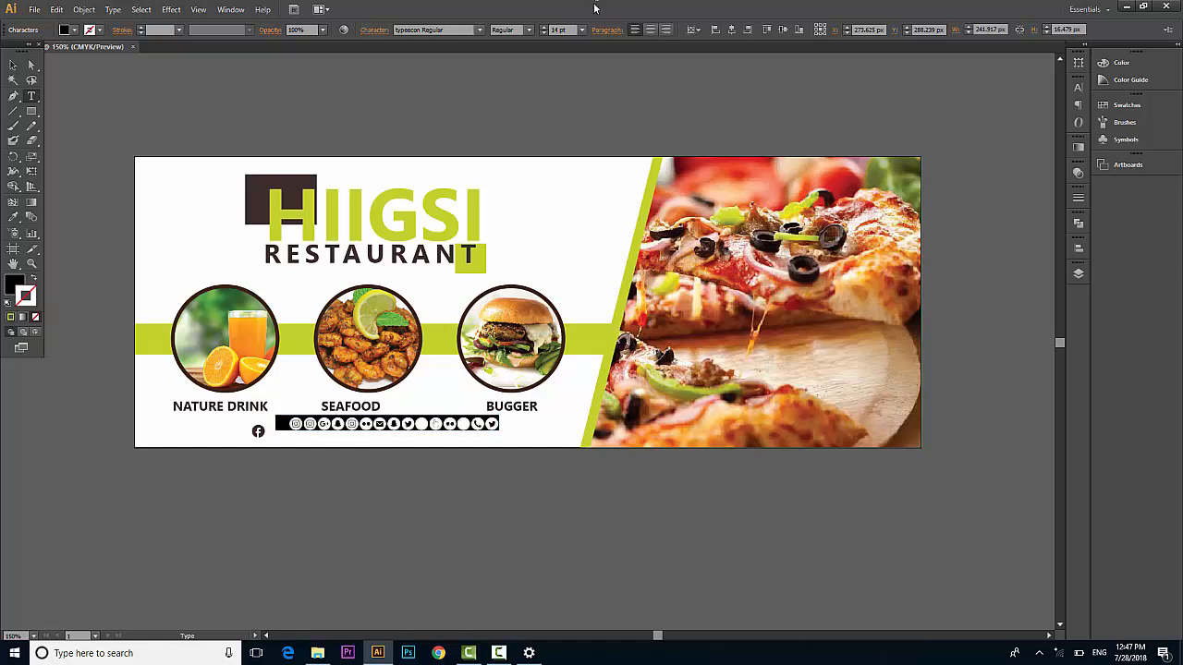
left_click(434, 32)
key("Up")
key("Up")
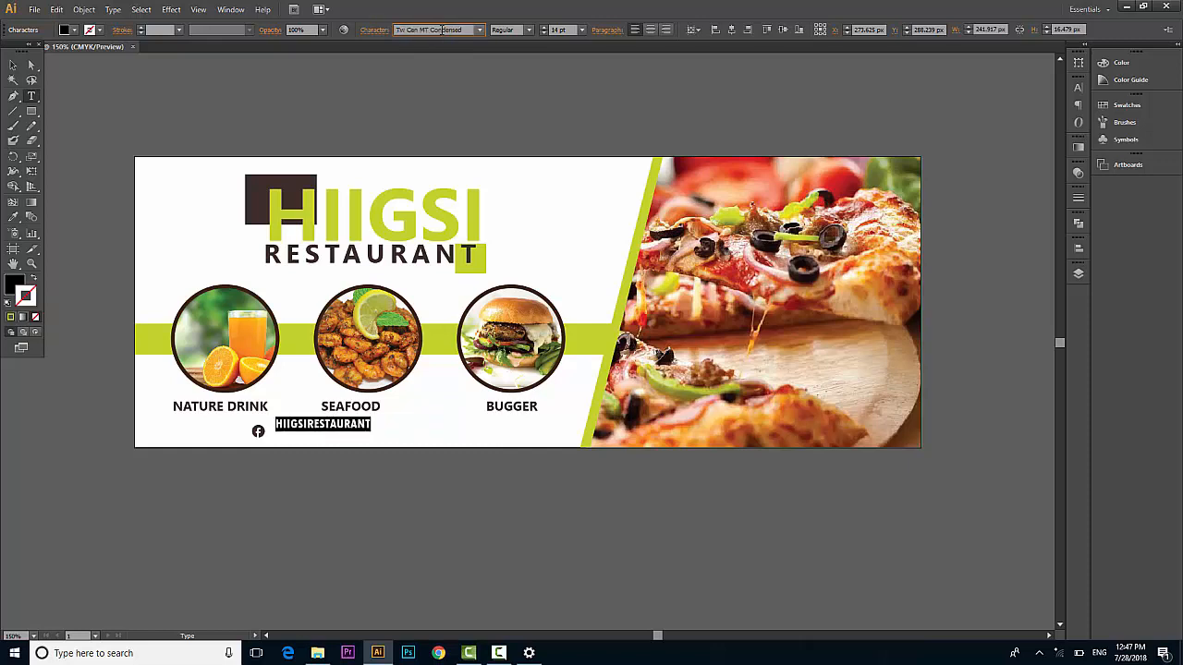
key("Down")
left_click(13, 64)
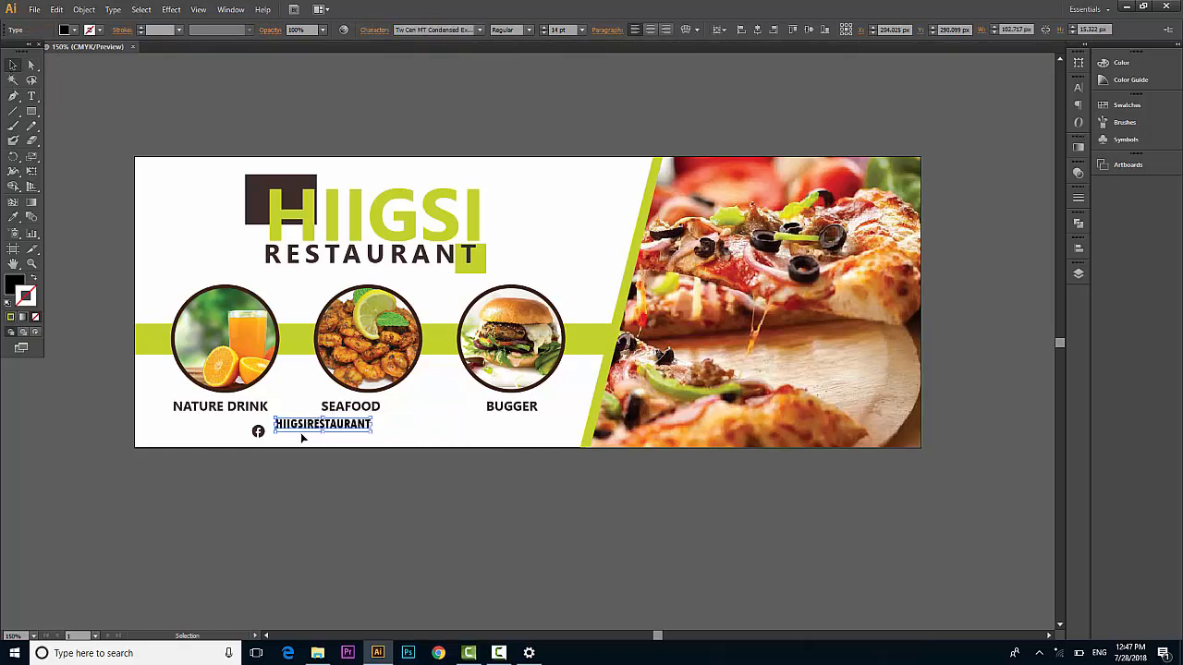
left_click_drag(322, 430, 315, 438)
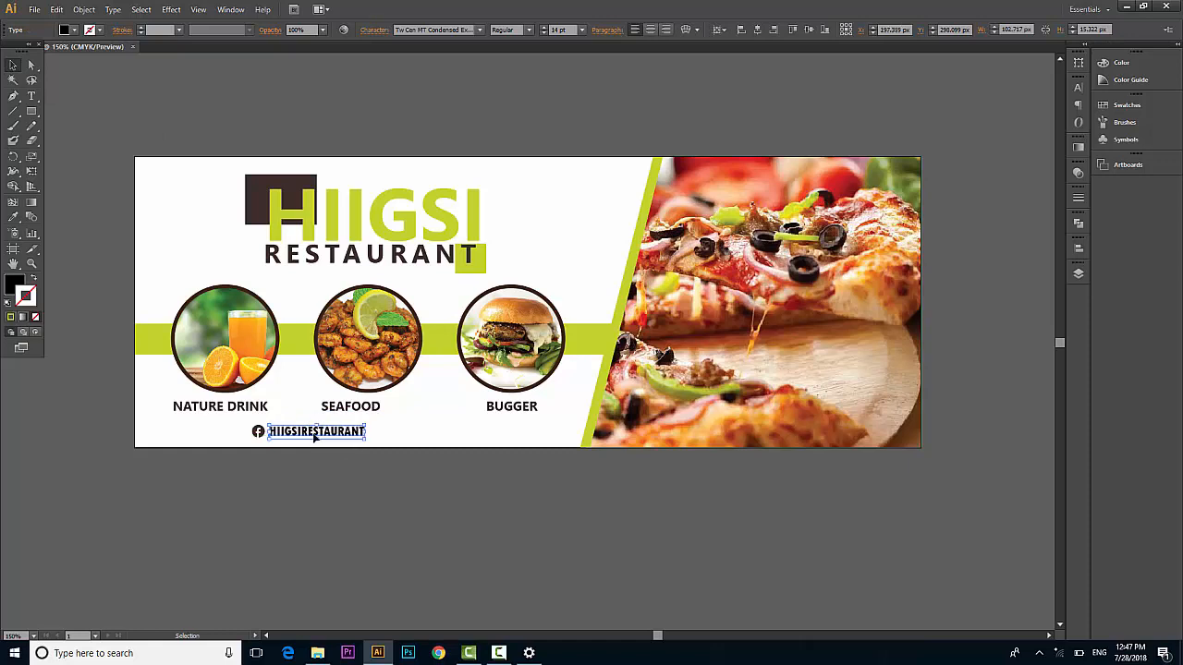
Change the HIIGSIRESTAURANT text to the URWAlcuinTLig font at 11 pt.
left_click(439, 29)
key("Down")
key("Down")
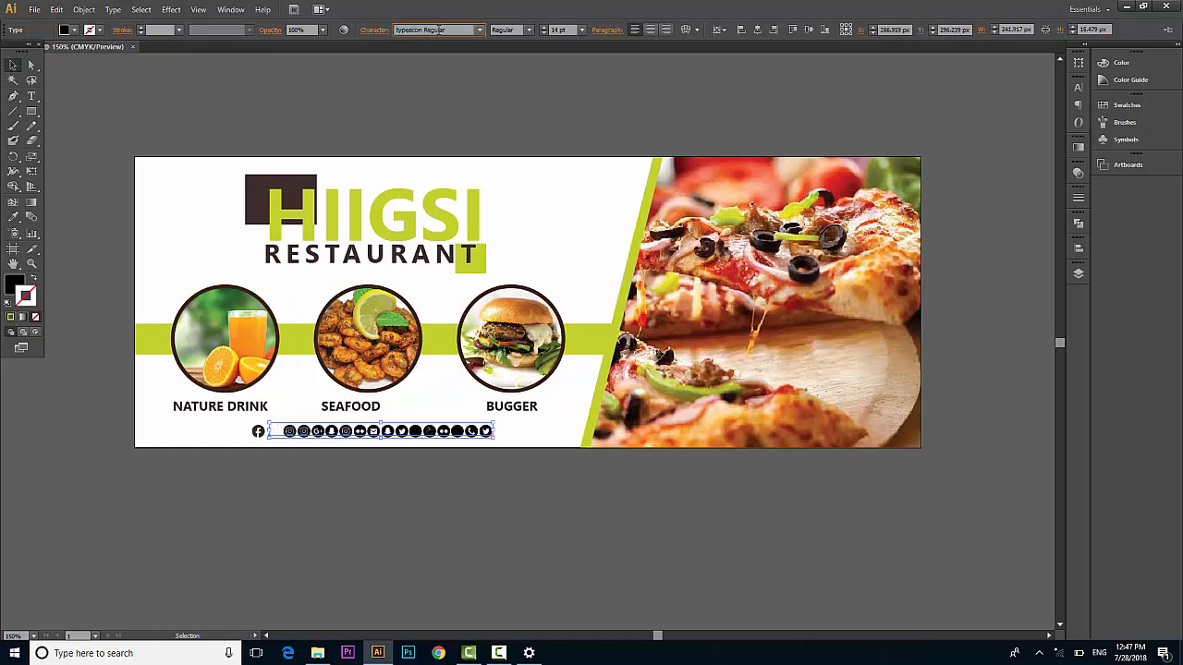
key("Up")
key("Down")
key("Down")
key("Down")
key("Down")
key("Down")
key("Down")
key("Down")
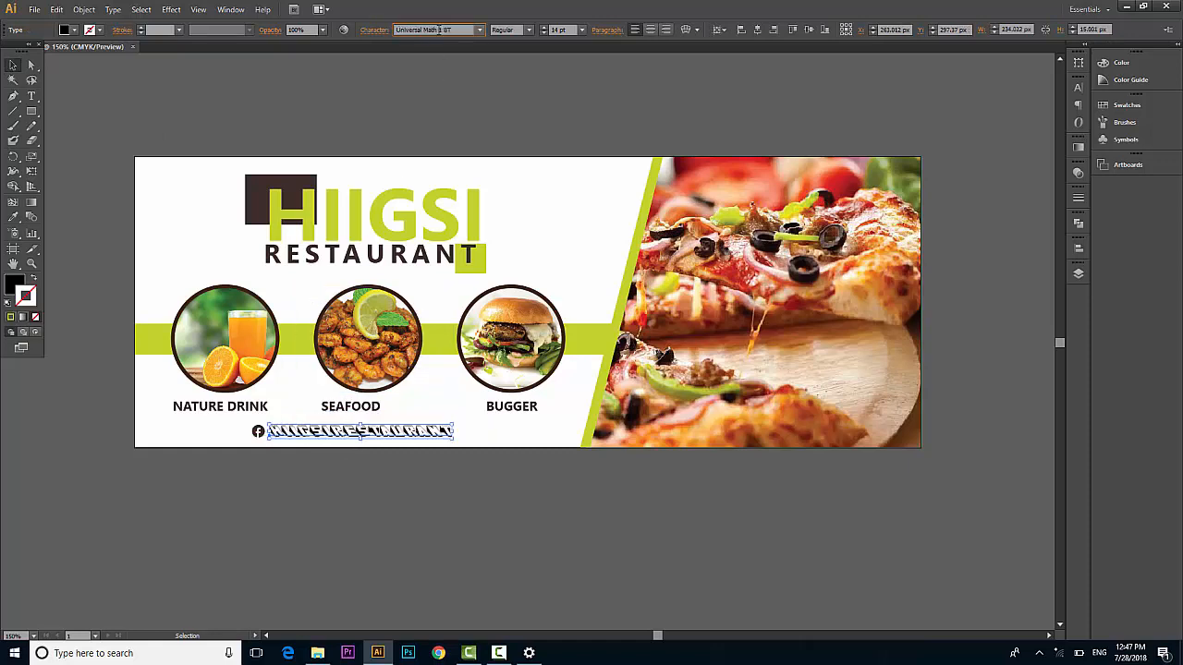
key("Down")
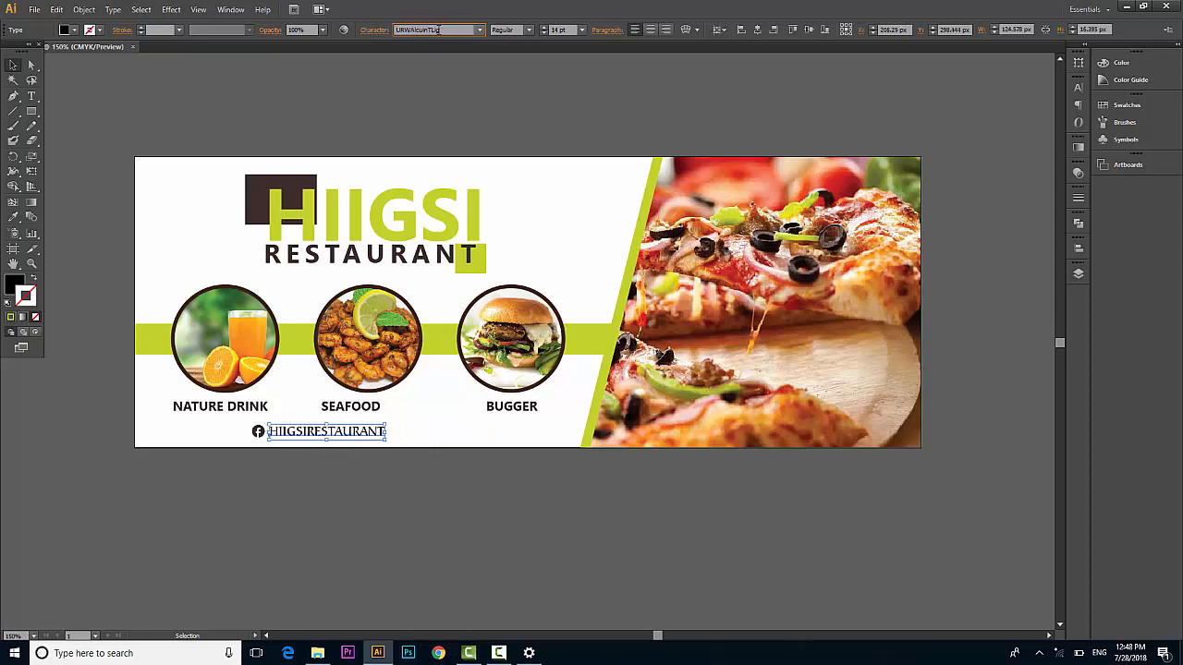
left_click(543, 33)
left_click(544, 33)
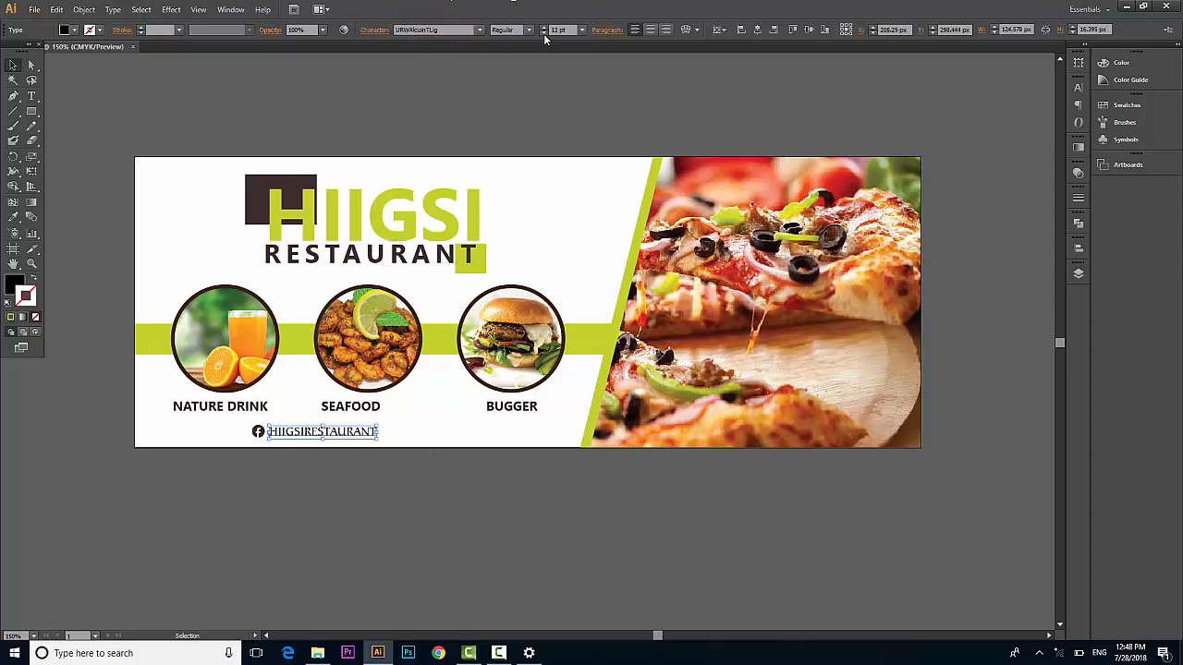
left_click(544, 33)
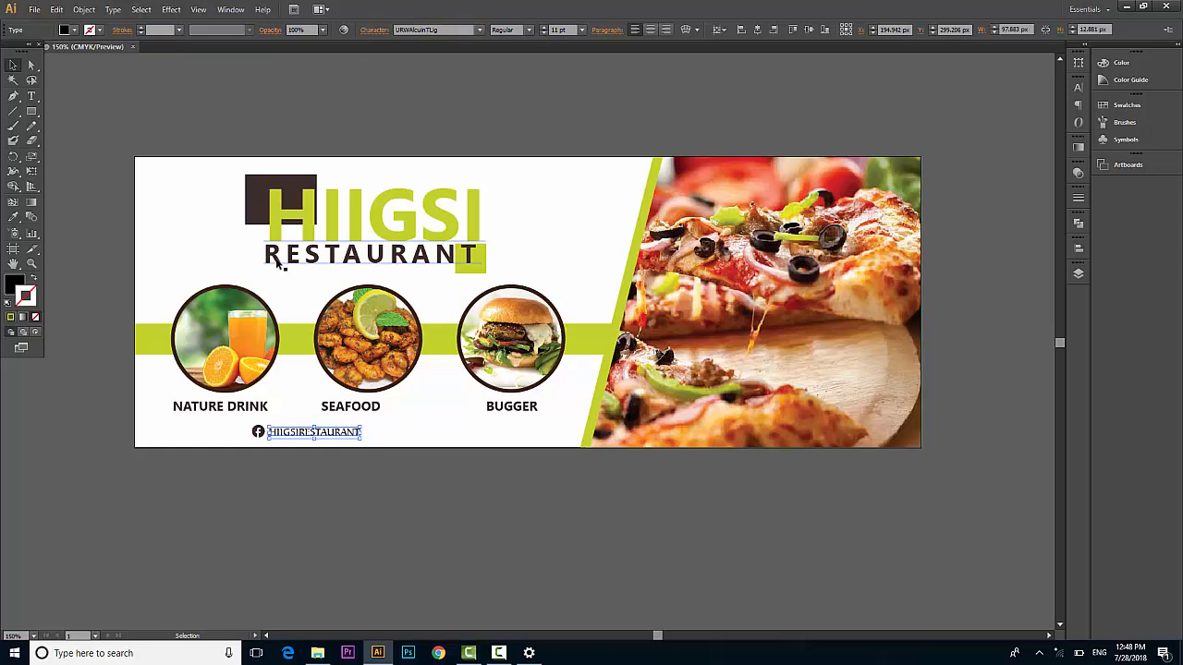
Recolour the HIIGSIRESTAURANT text with the dark brown of the rectangle behind the title.
key("i")
left_click(248, 177)
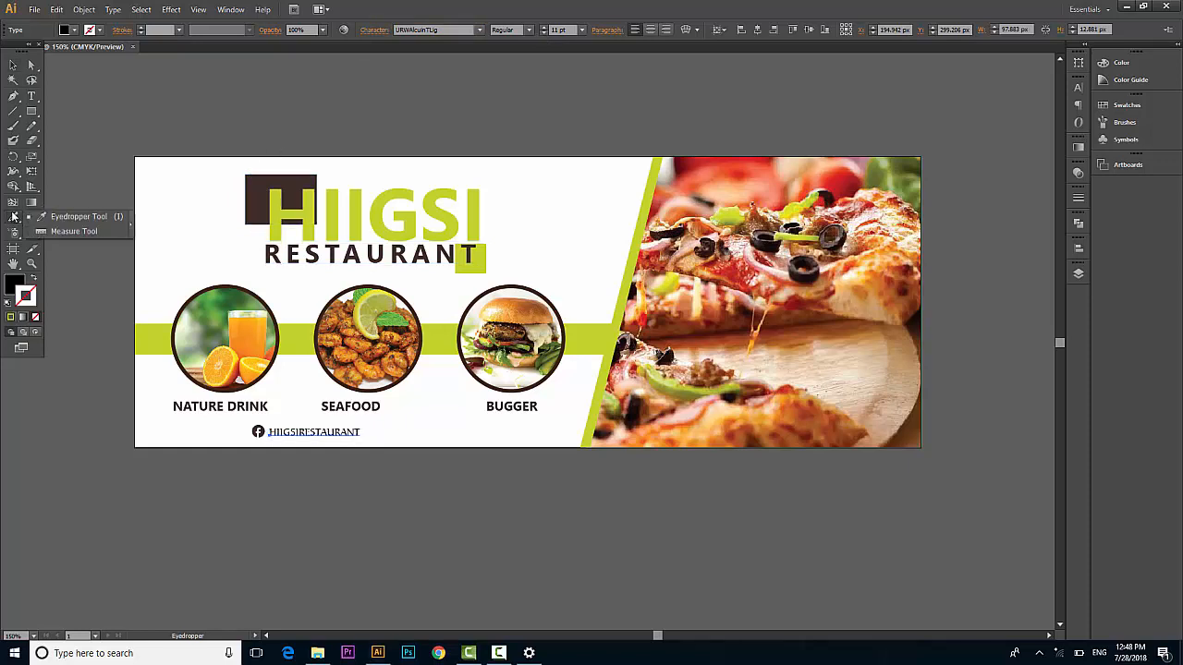
left_click(251, 182)
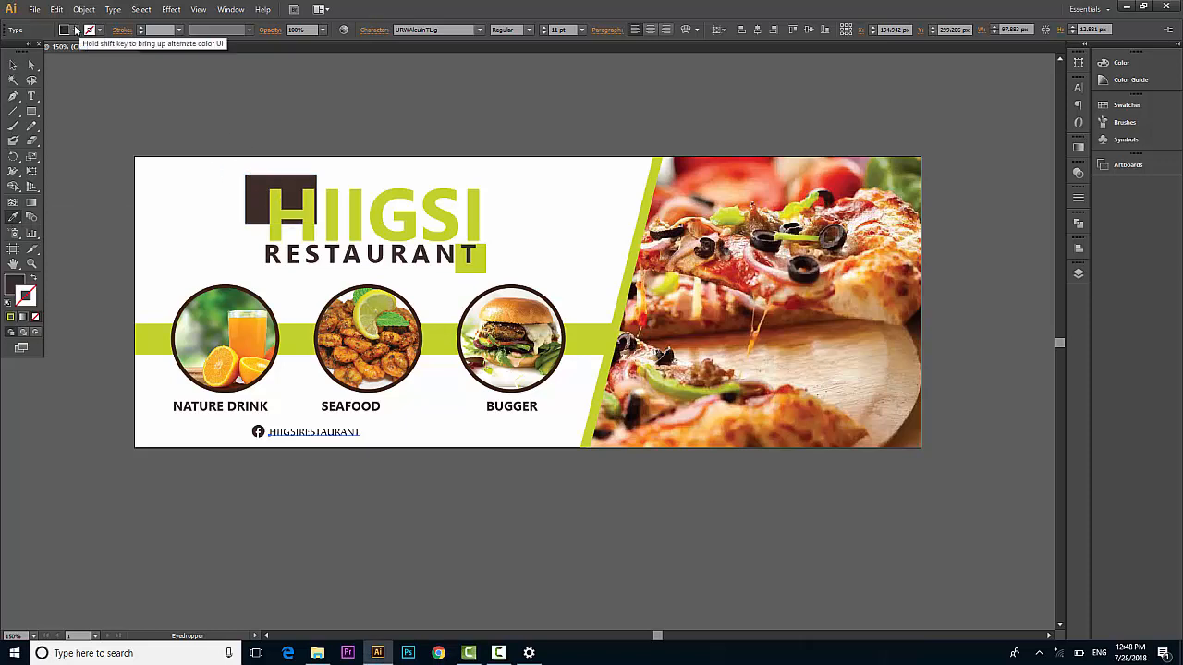
left_click(75, 29)
left_click(251, 183)
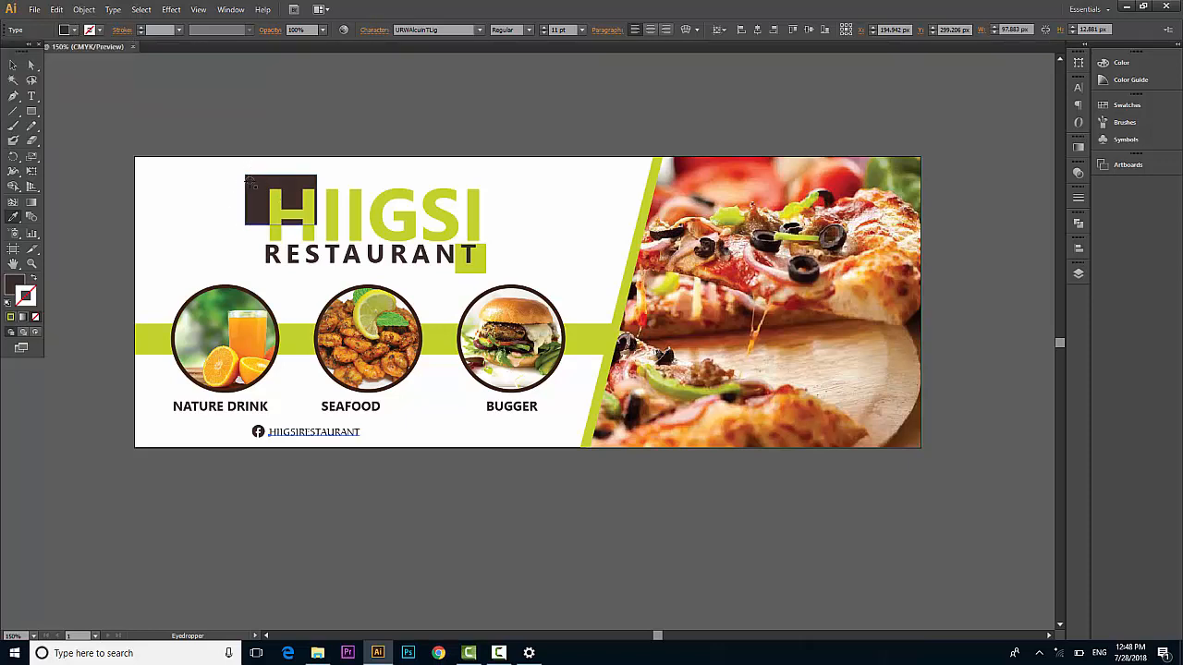
left_click(13, 64)
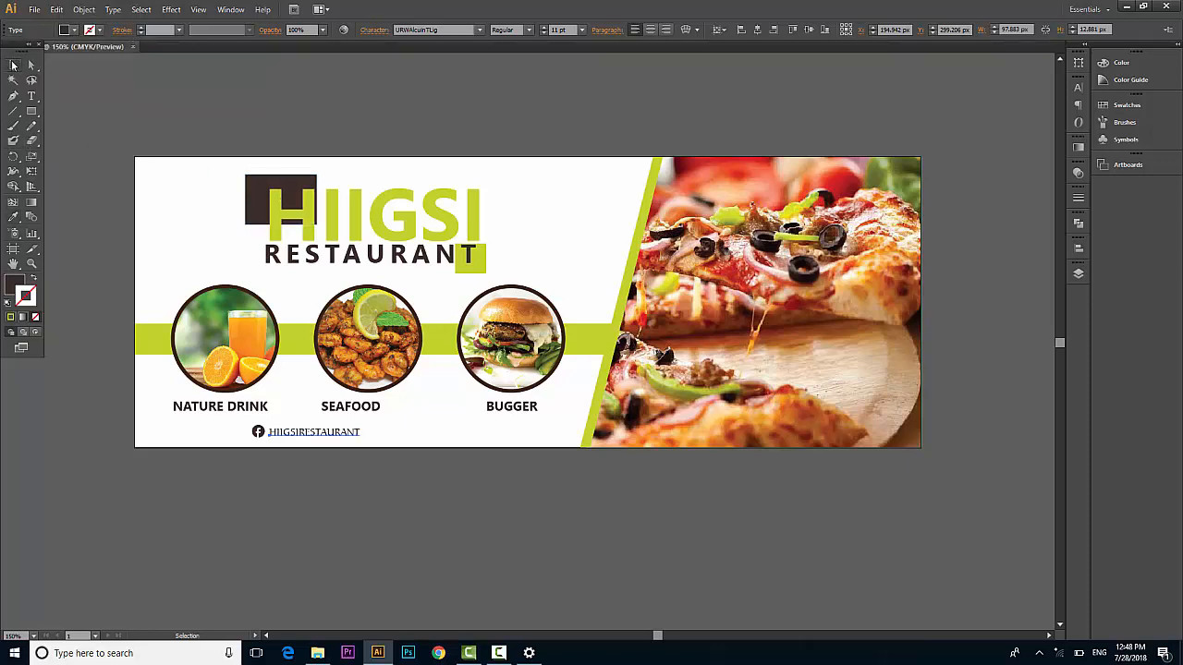
left_click(314, 432)
left_click(348, 531)
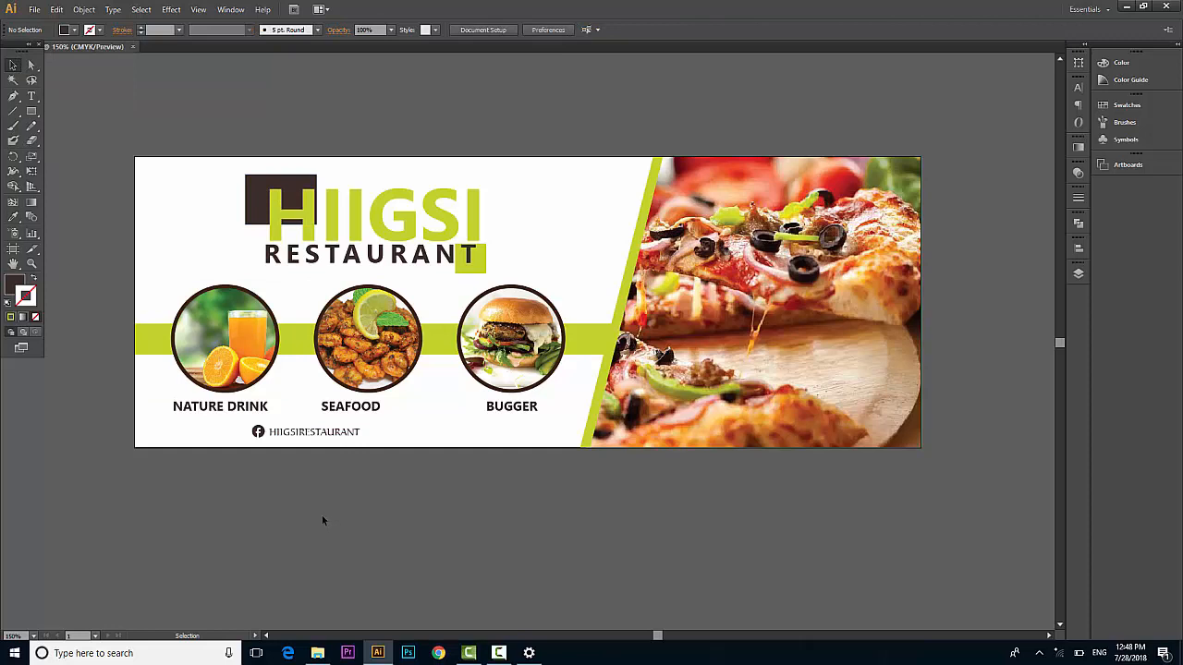
Nudge the Facebook icon and the HIIGSIRESTAURANT text together slightly downward.
left_click(259, 432)
key("Down")
key("Down")
key("Down")
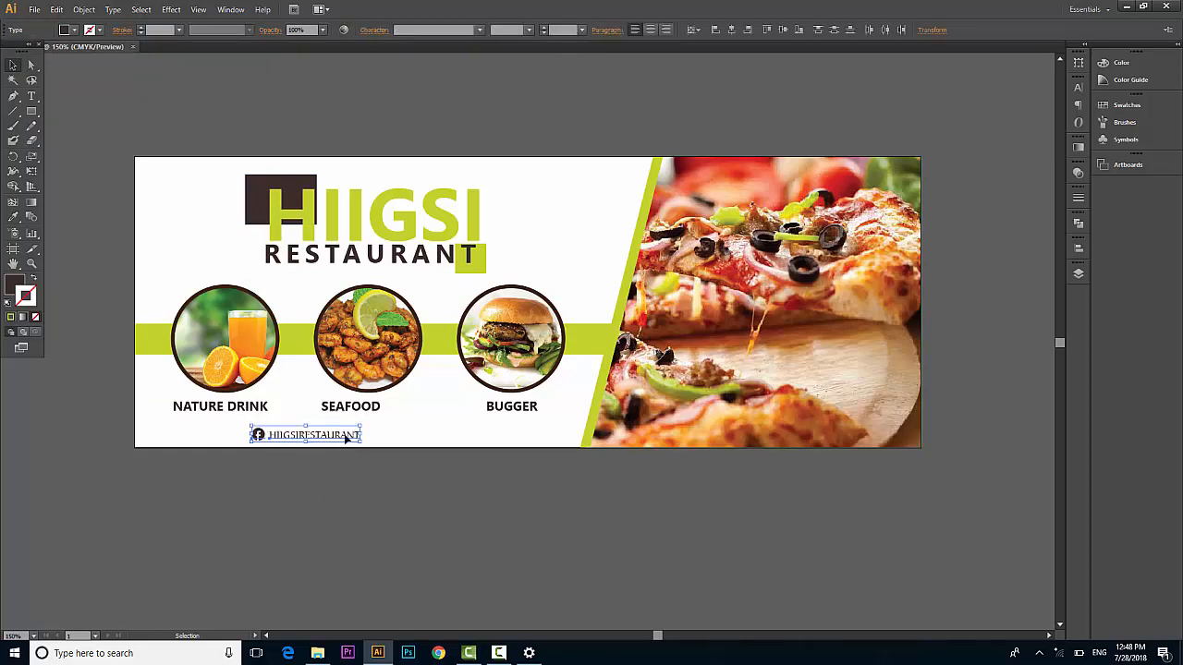
Duplicate the Facebook icon and HIIGSIRESTAURANT text beside the original, and replace the copy's icon with the Instagram glyph by entering "i".
left_click_drag(329, 437, 399, 434)
left_click(407, 435)
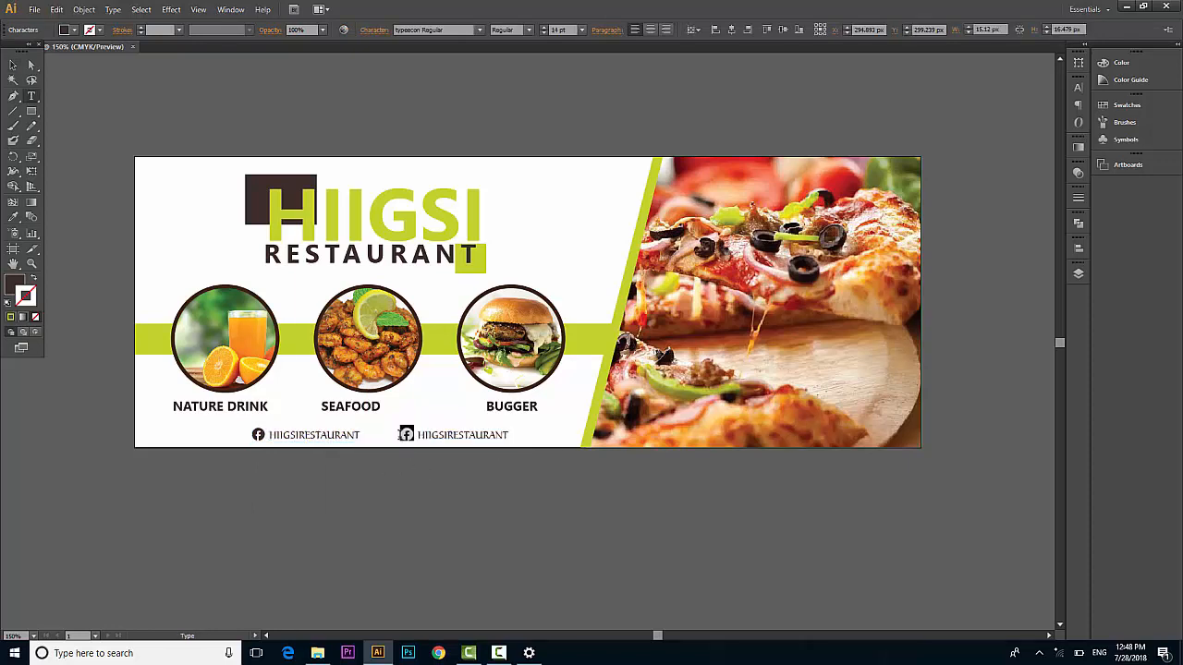
type("i")
left_click(13, 66)
left_click(487, 532)
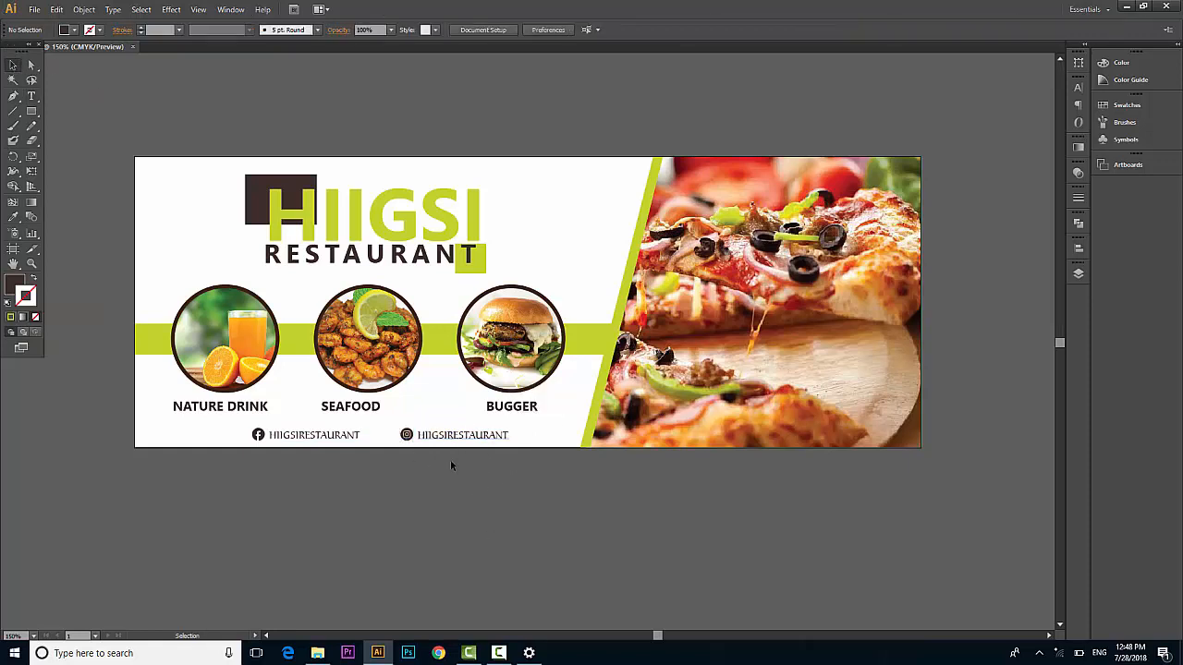
double_click(407, 435)
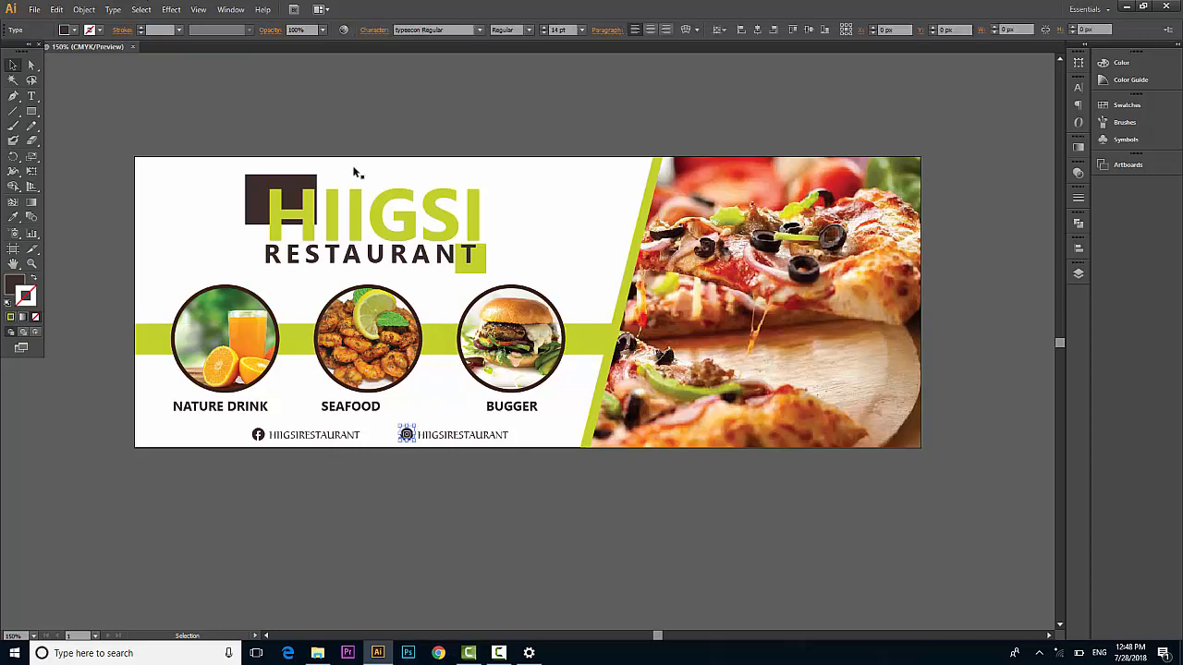
left_click(481, 30)
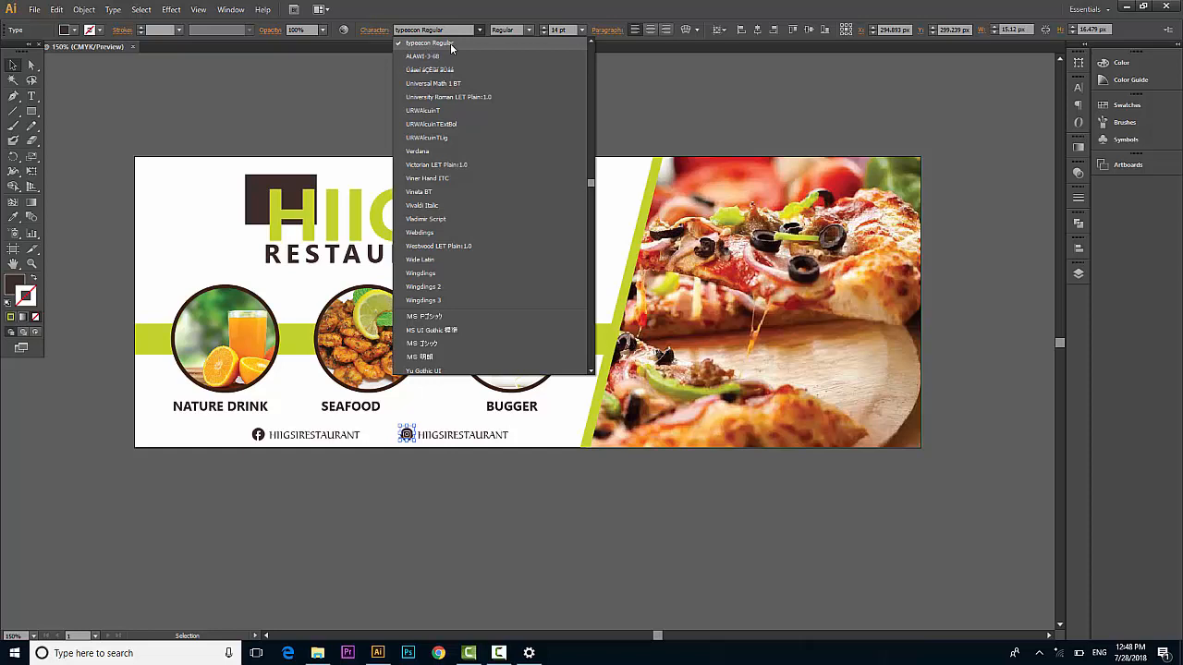
left_click(480, 32)
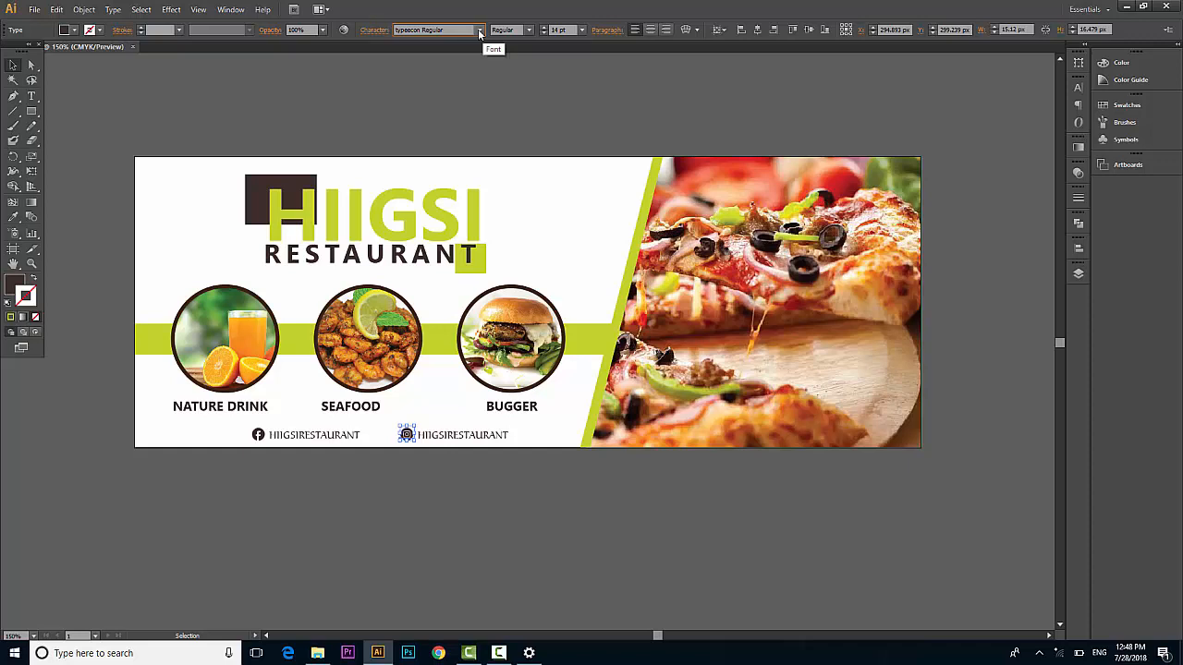
left_click(467, 502)
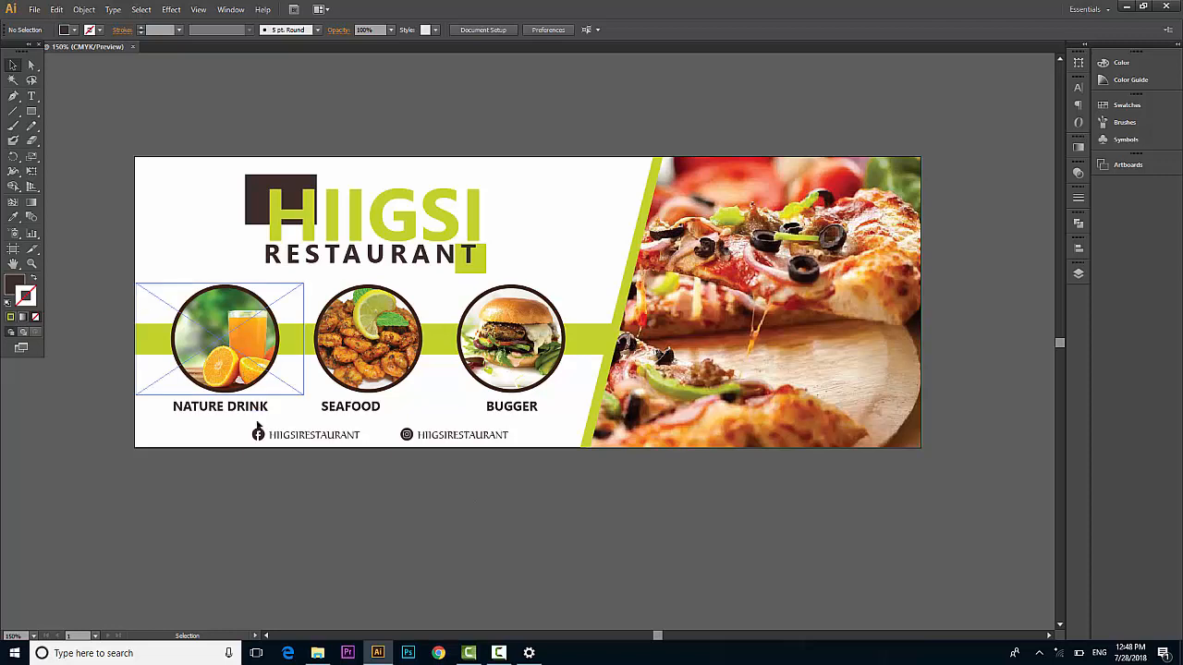
Draw a rounded rectangle about 297 px by 25 px over the contact line and nudge it slightly up and left.
left_click_drag(32, 115, 122, 135)
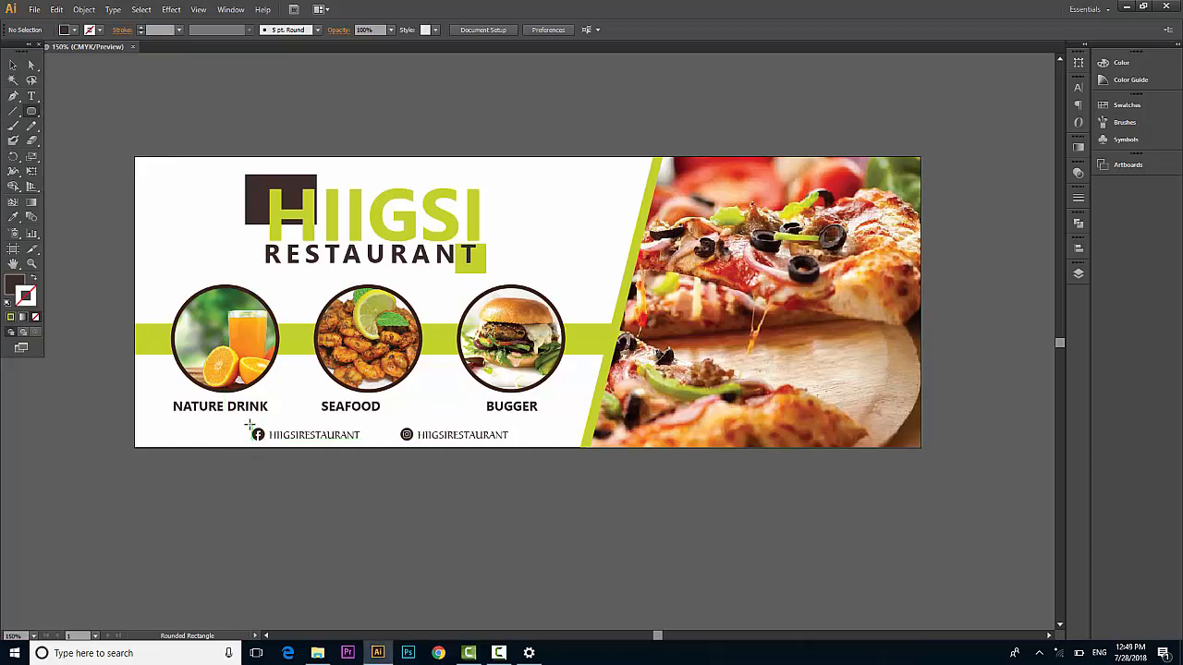
left_click_drag(246, 426, 519, 447)
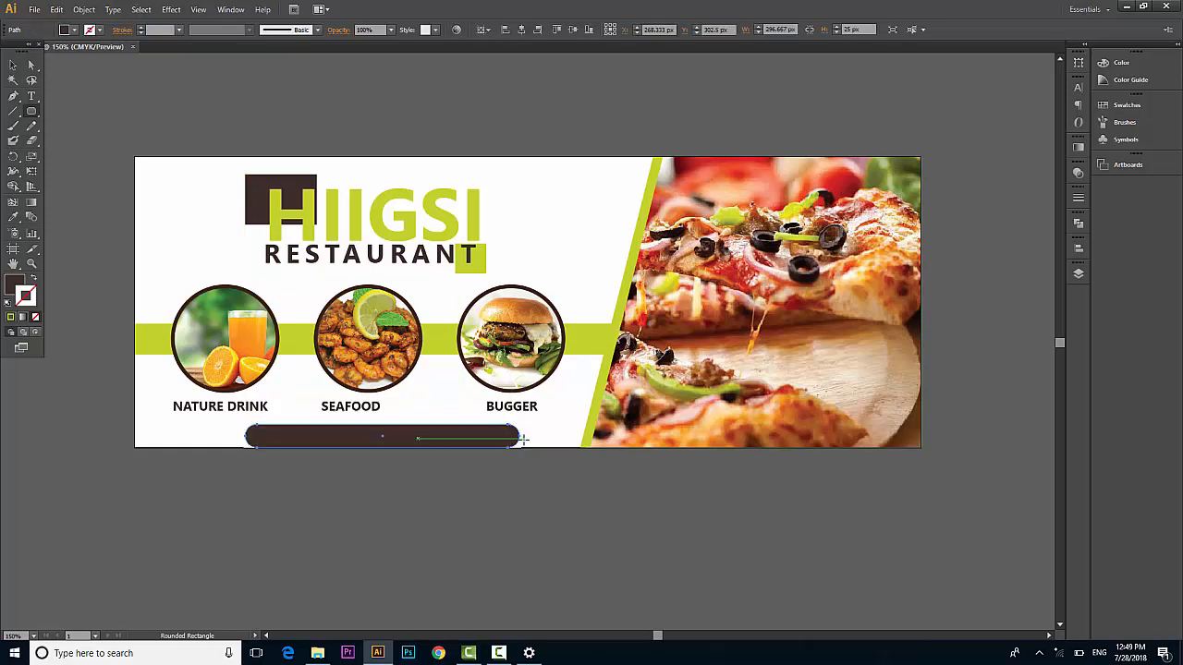
key("Up")
key("Left")
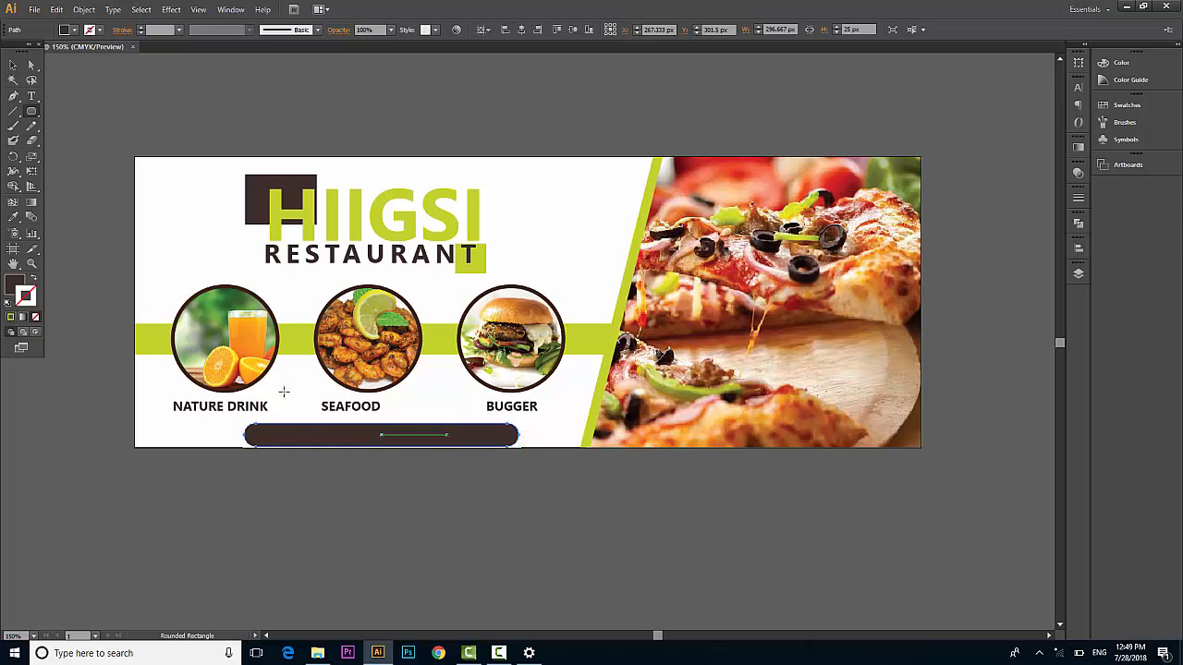
Send the rounded rectangle to the back, behind the social media icons and texts.
left_click(13, 64)
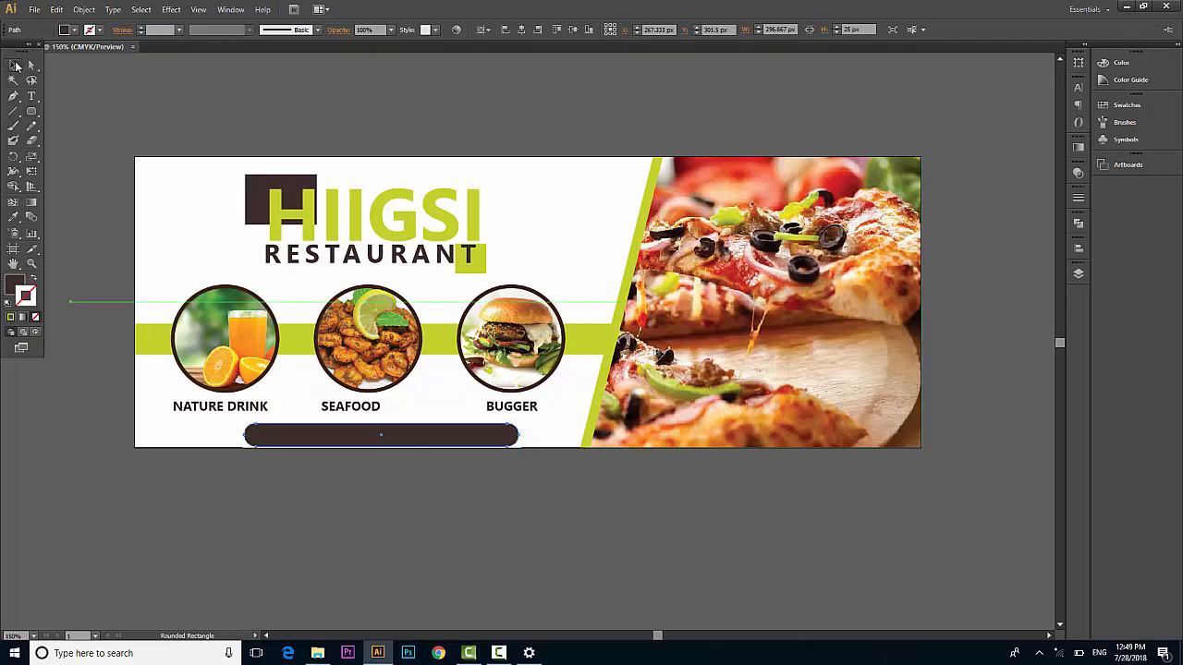
right_click(419, 434)
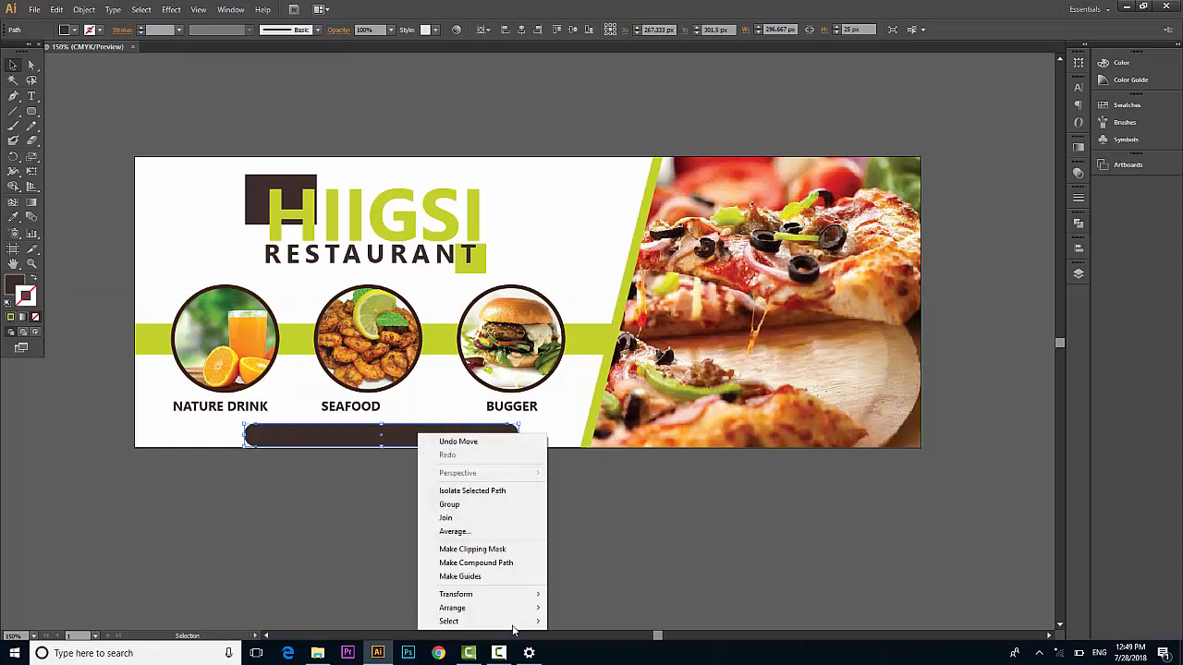
mouse_move(517, 610)
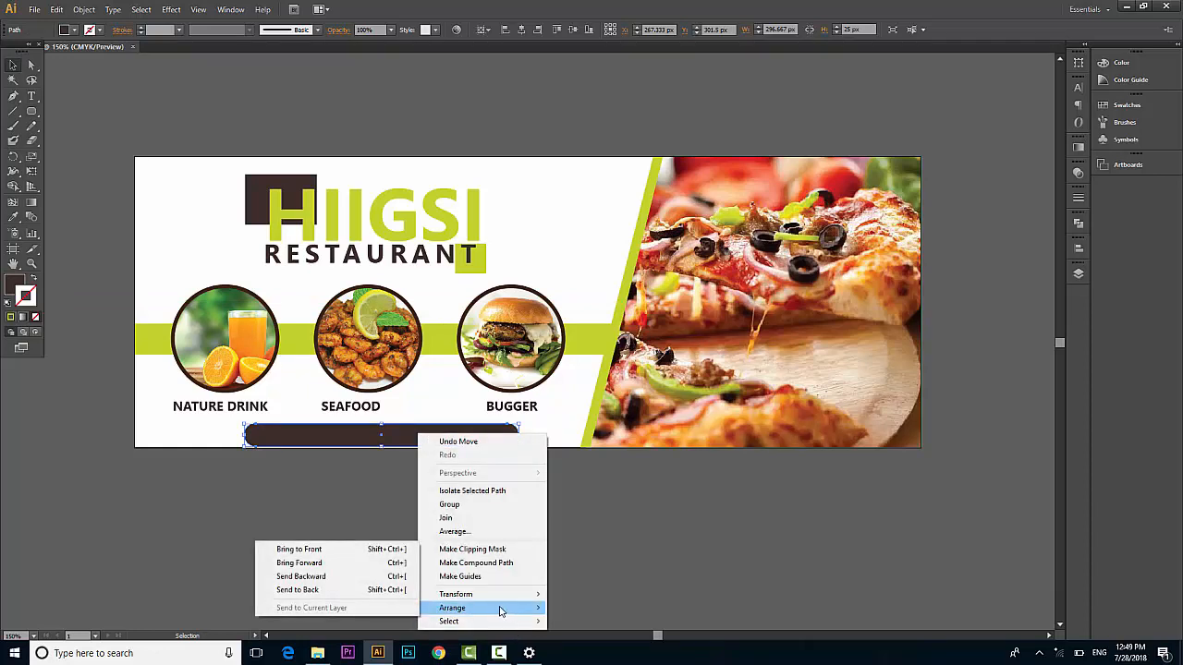
left_click(314, 589)
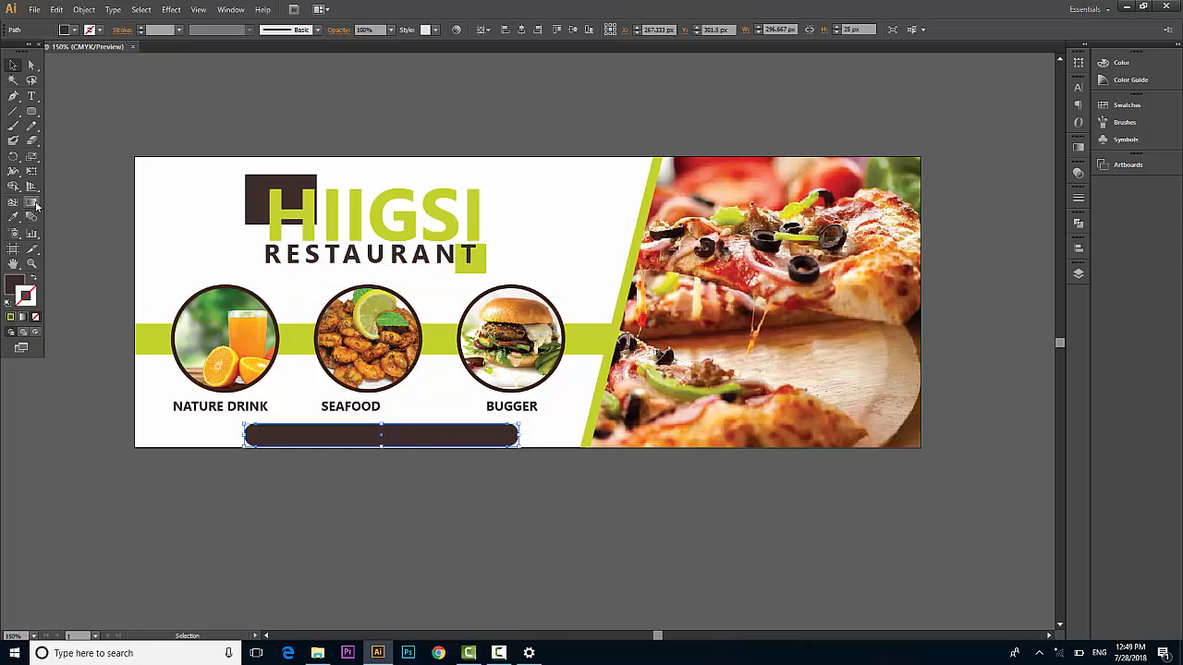
Try filling the rounded rectangle with the lime green of the horizontal band, and undo the recolouring.
left_click(11, 218)
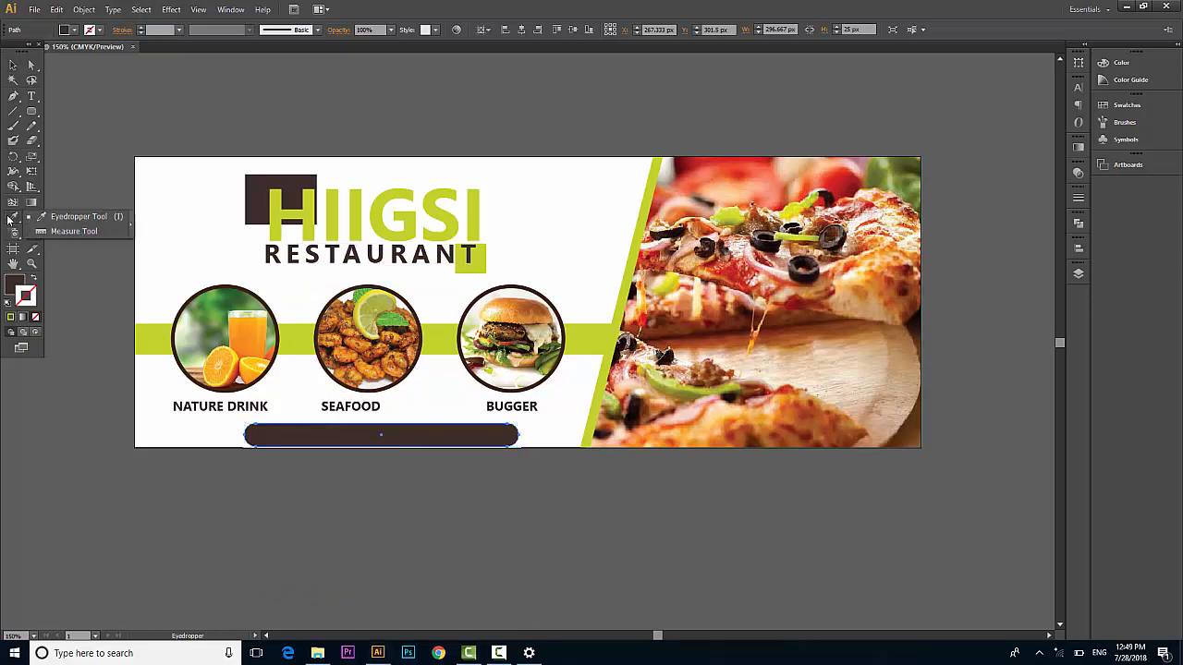
left_click(597, 338)
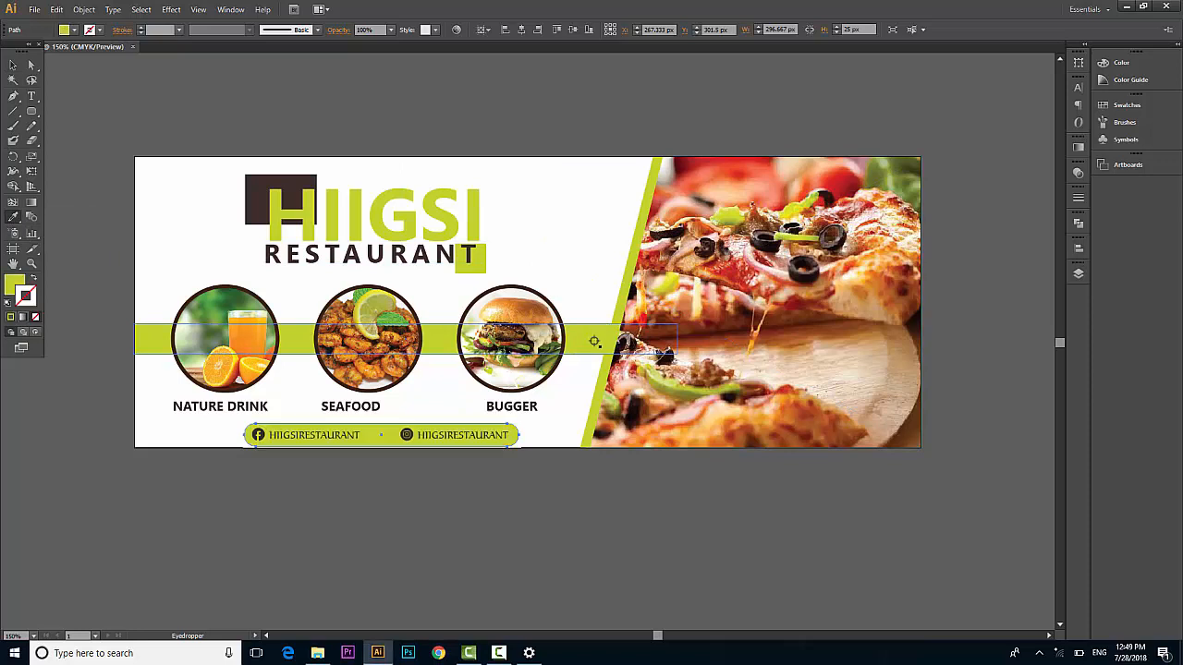
left_click(13, 64)
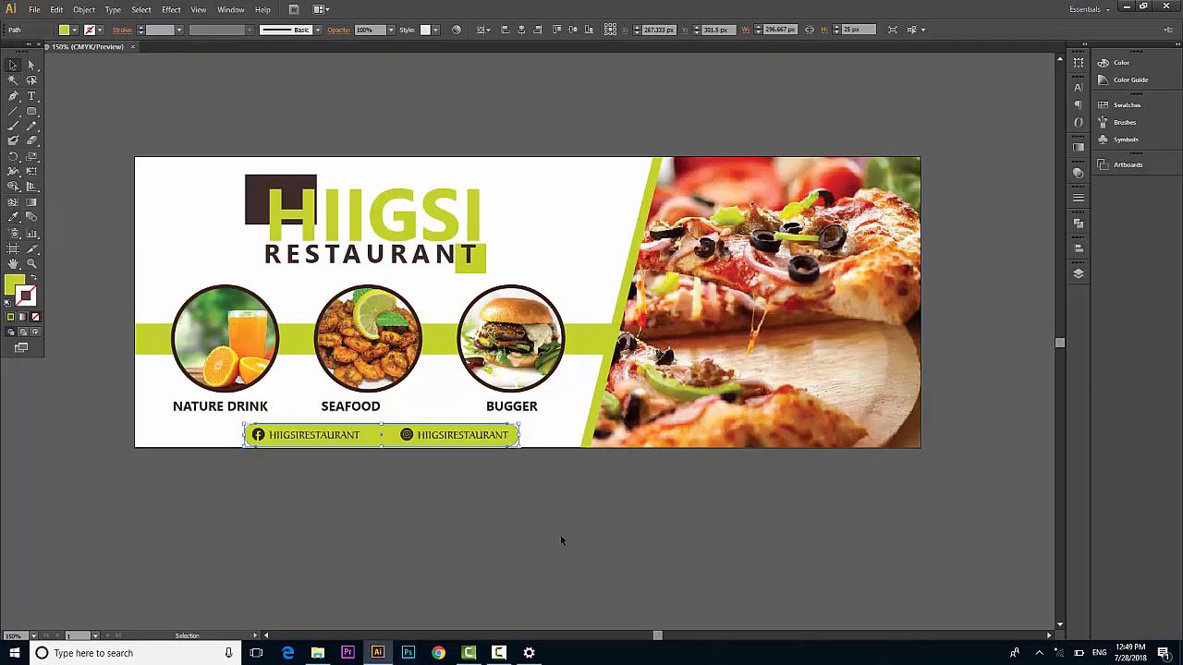
left_click(552, 536)
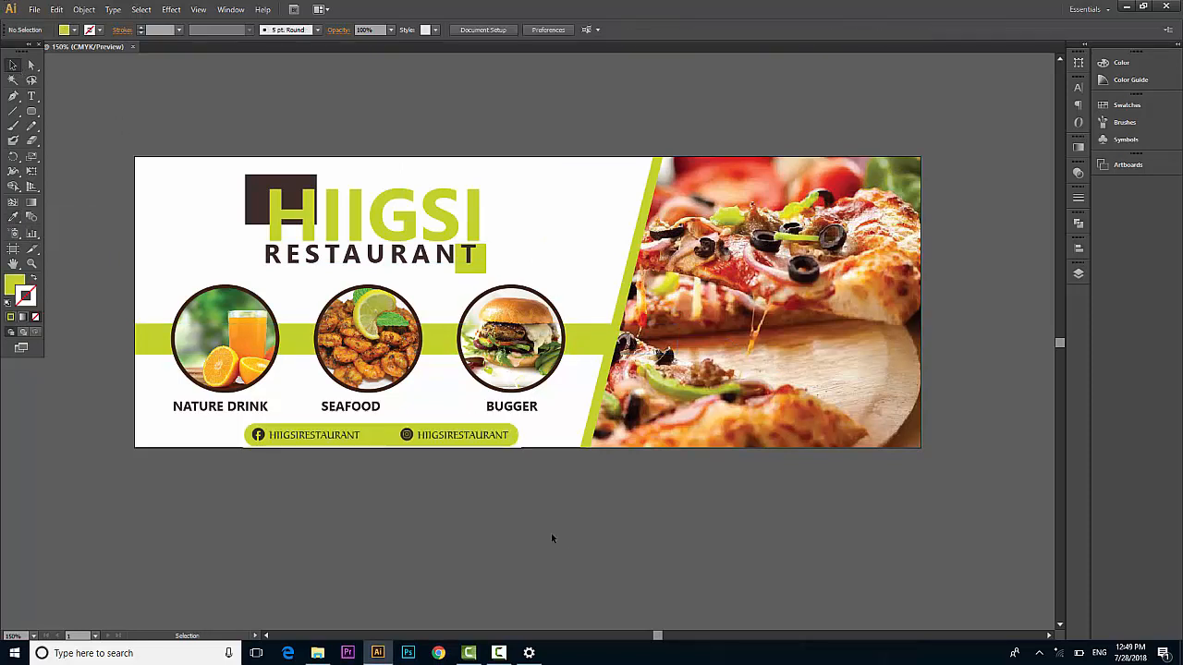
left_click(513, 434)
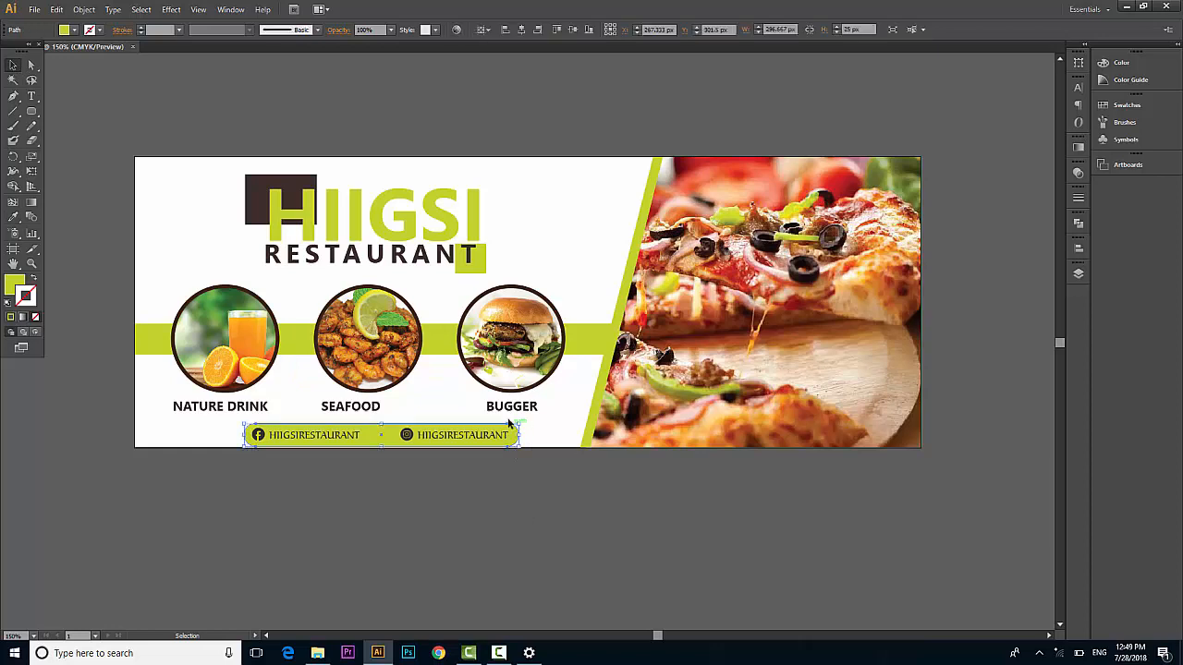
key("ctrl+z")
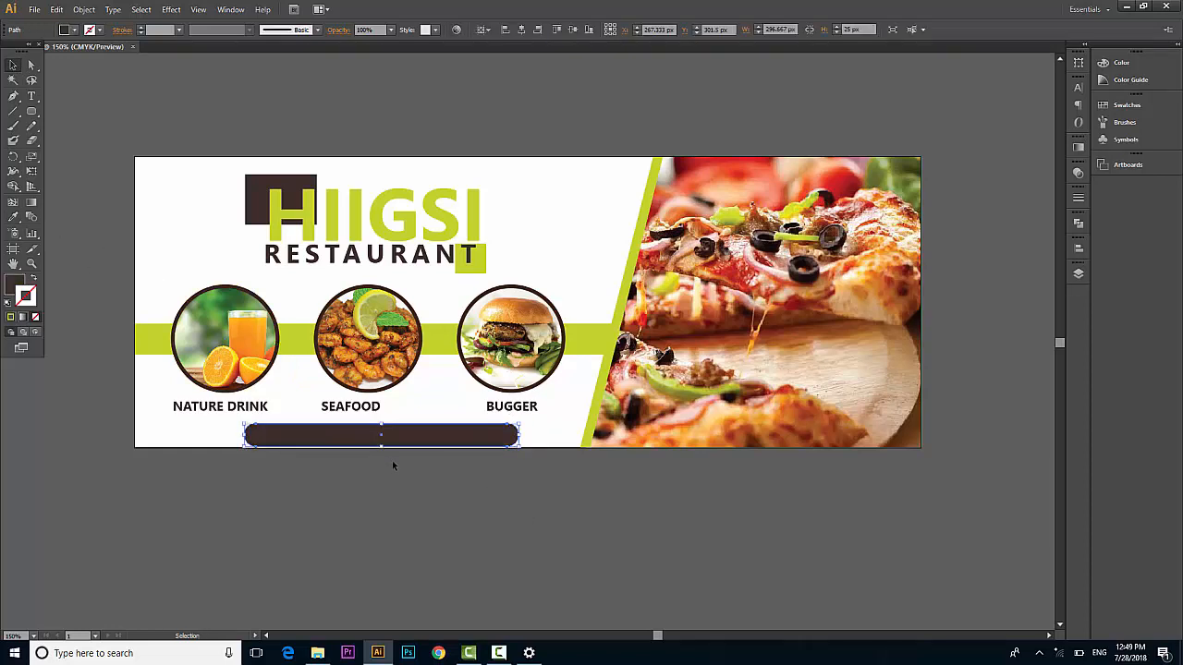
Recolour both social media icons and both HIIGSIRESTAURANT texts white, leaving the rounded bar out of the selection.
left_click(482, 479)
left_click_drag(500, 478, 255, 435)
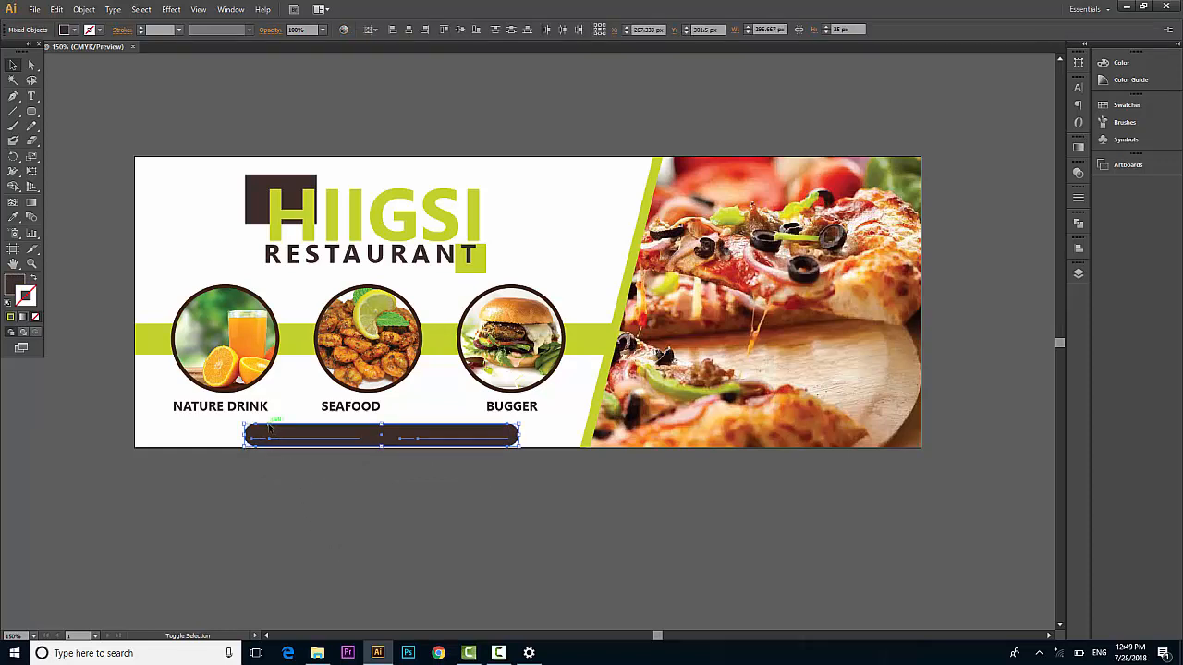
left_click(268, 430)
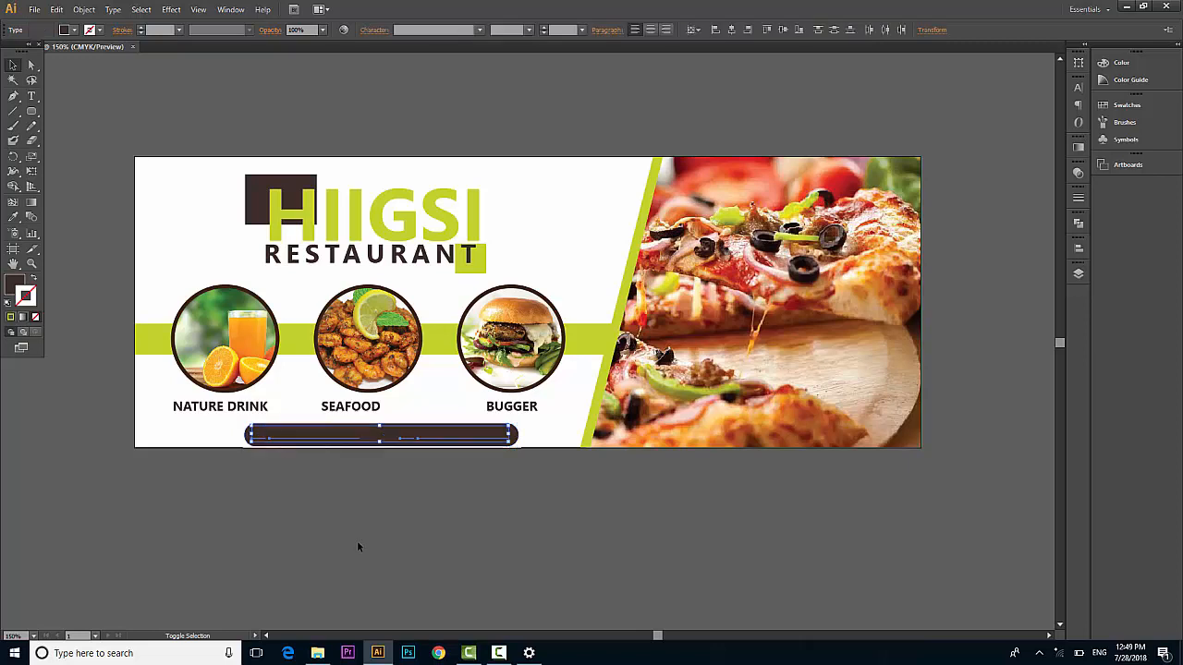
left_click(366, 462)
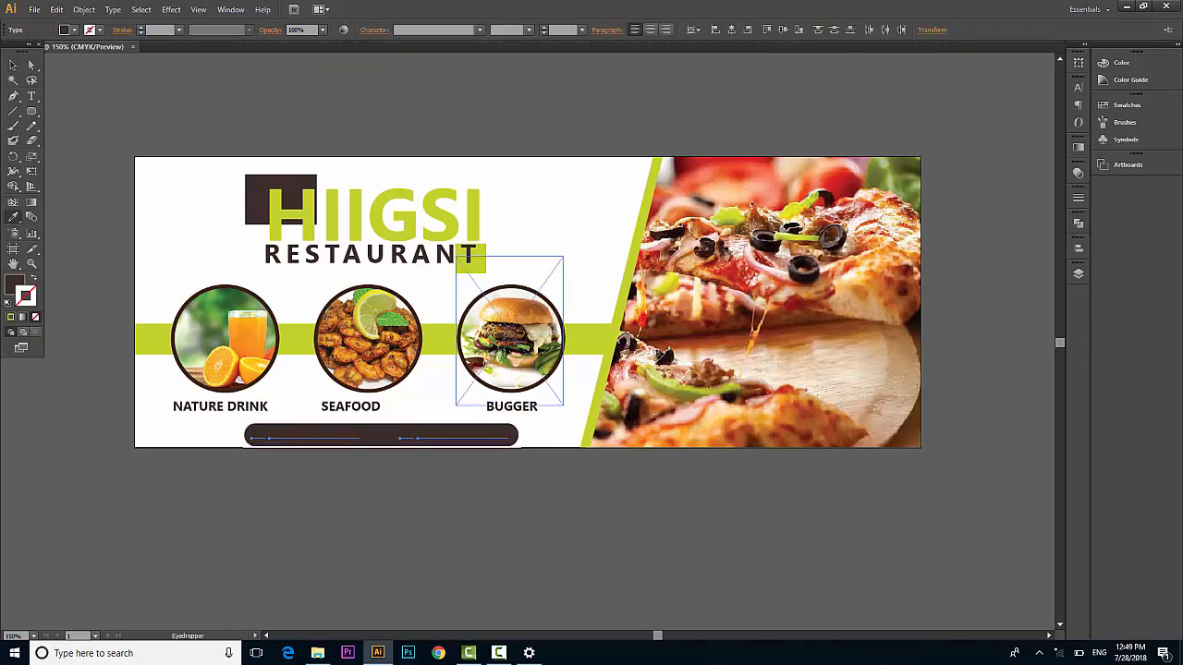
key("i")
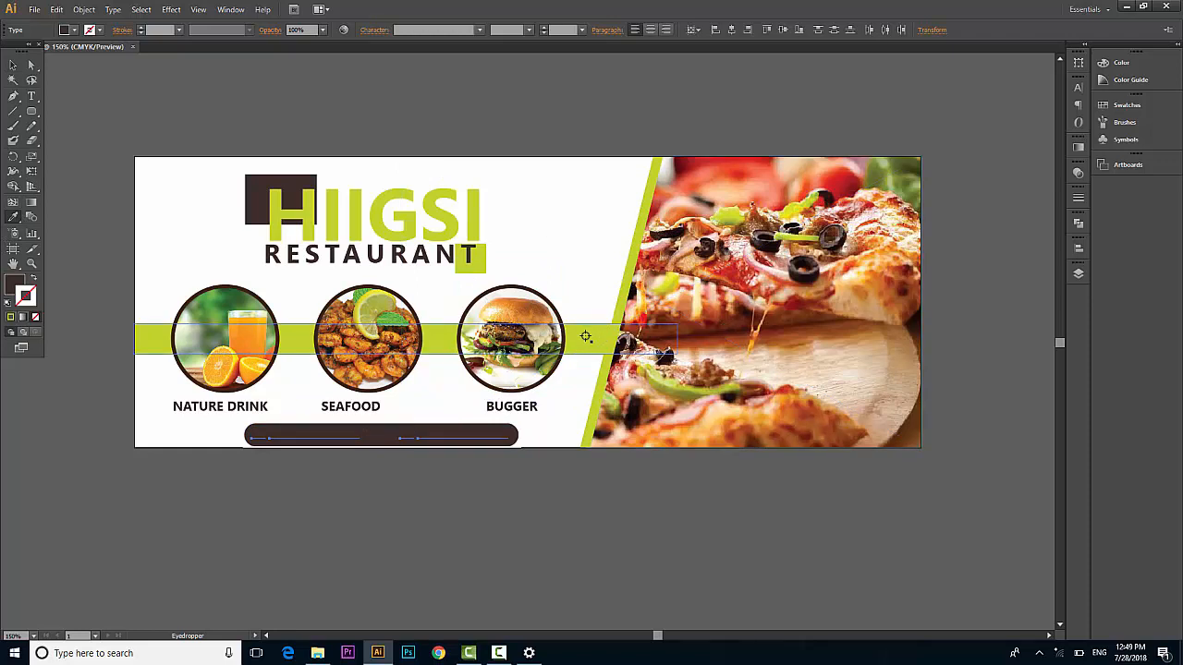
left_click(586, 336)
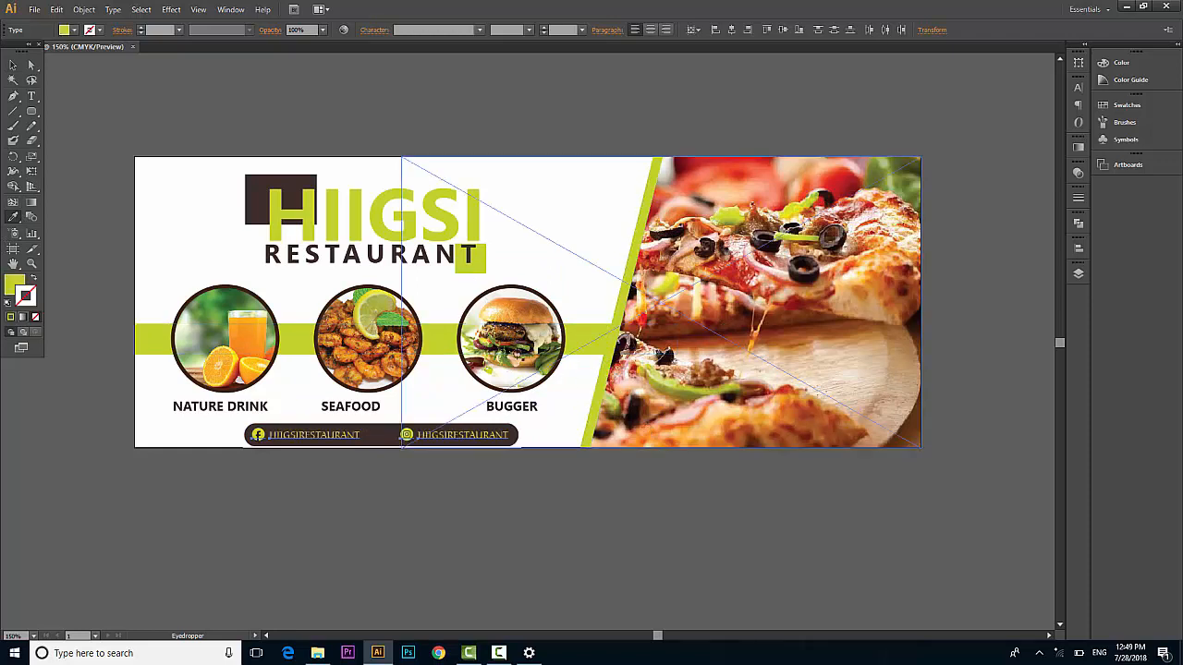
left_click(588, 197)
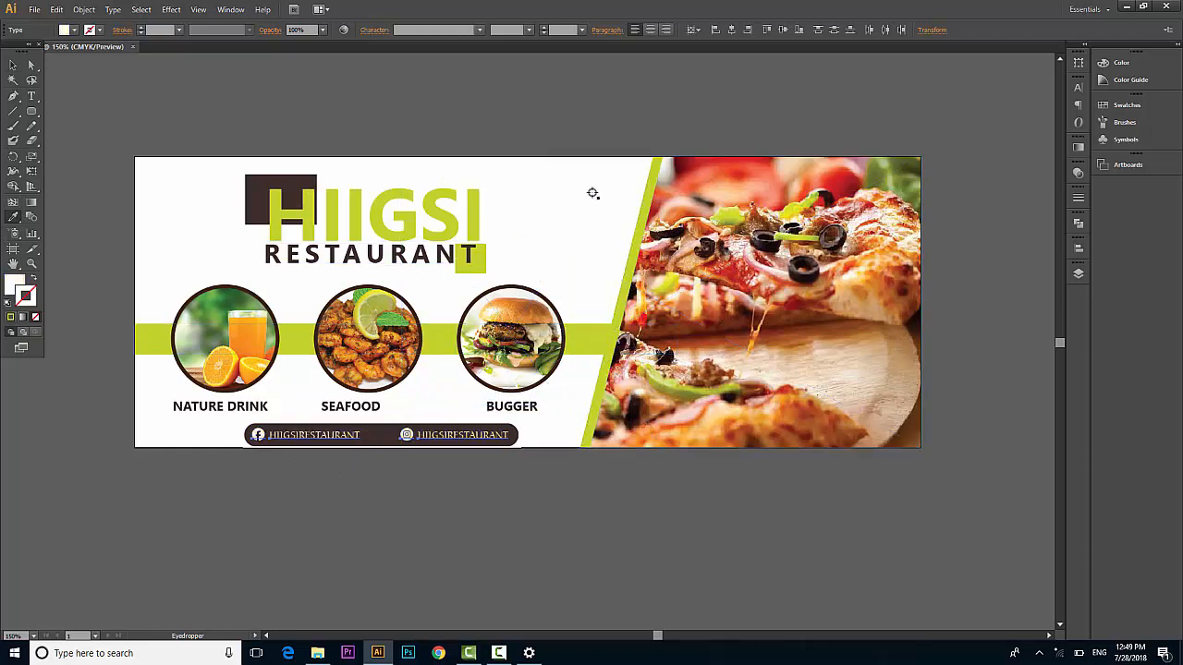
left_click(12, 66)
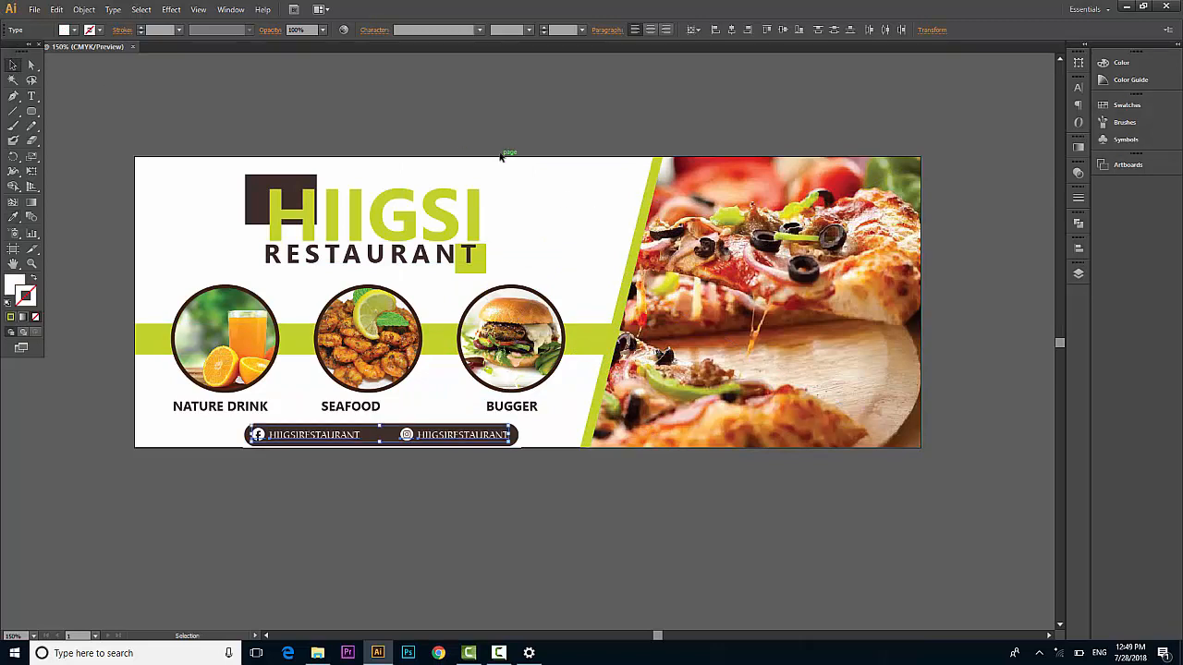
left_click(492, 121)
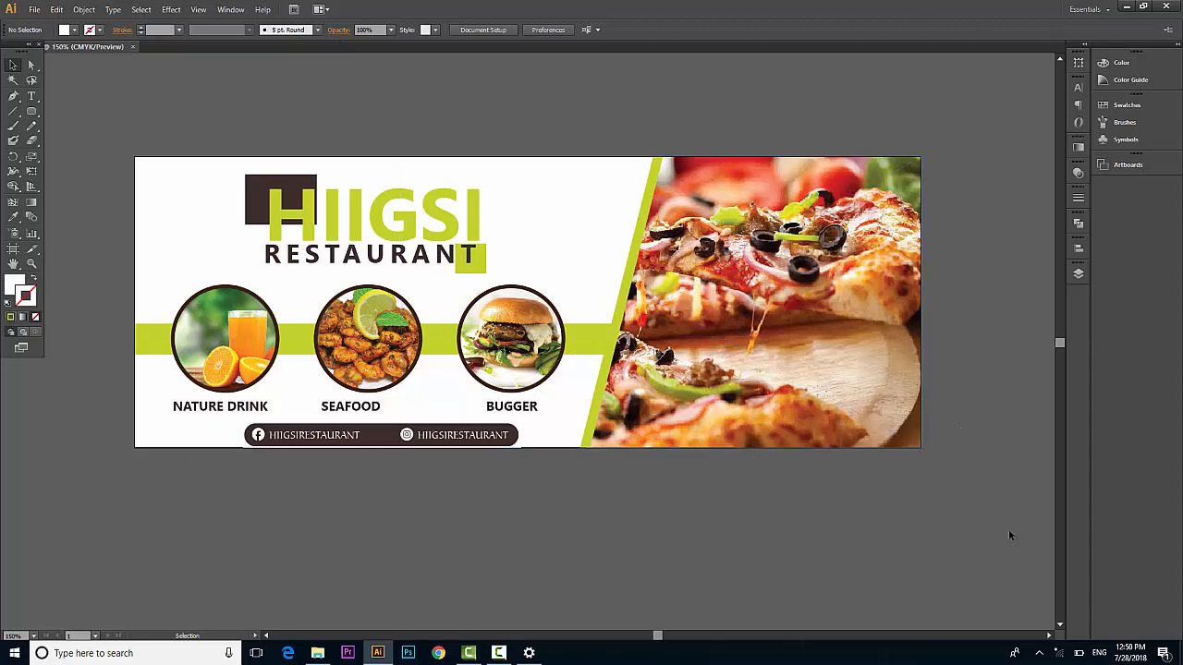
left_click(907, 439)
left_click(934, 534)
left_click(32, 9)
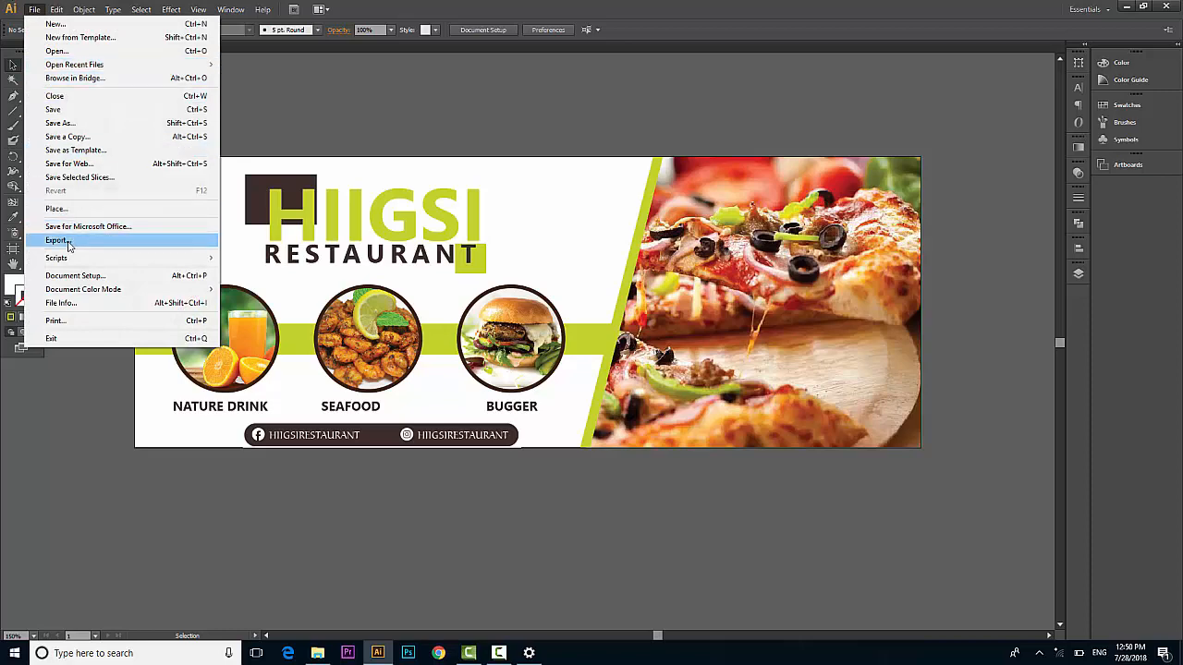
left_click(83, 123)
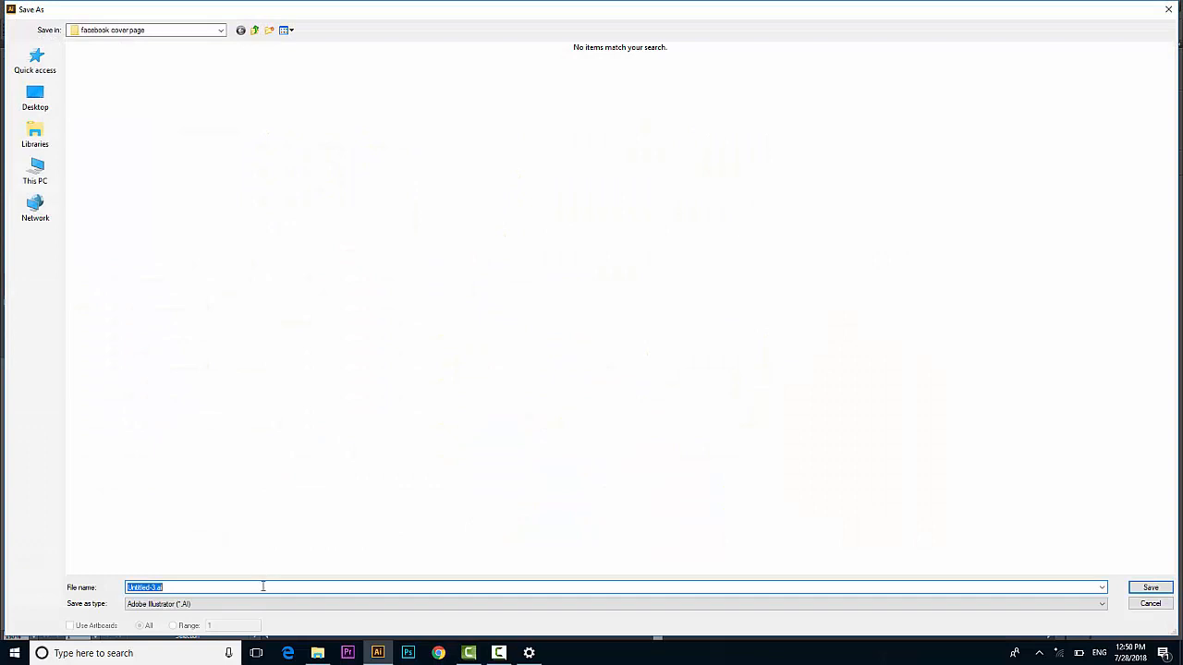
left_click(270, 606)
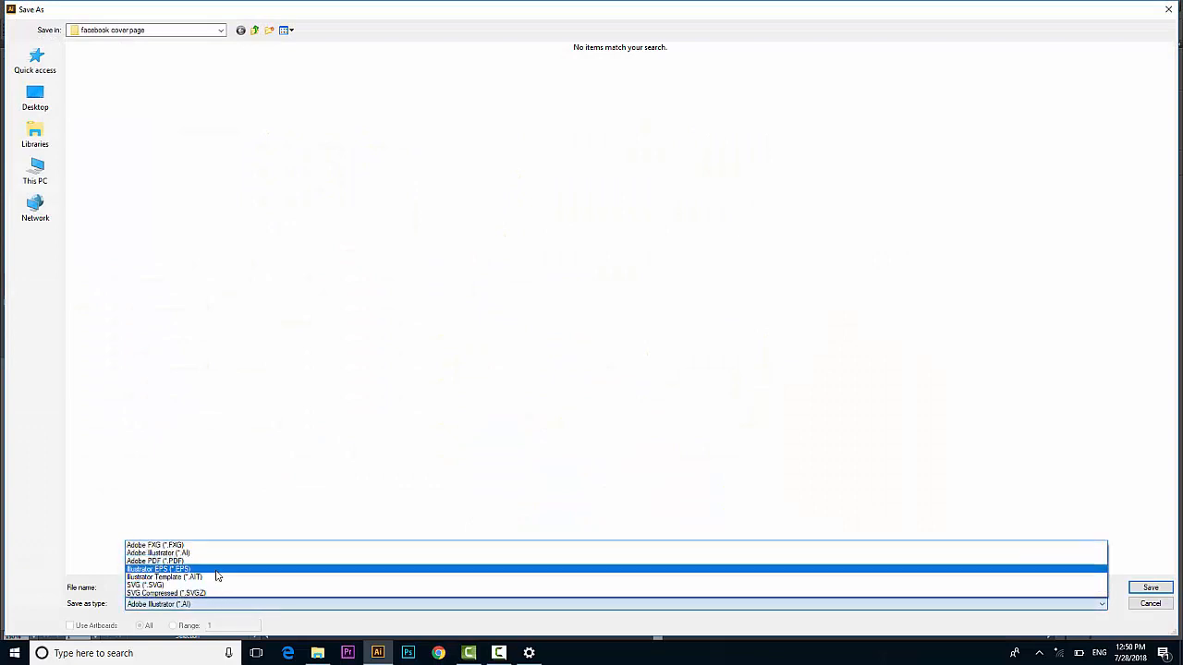
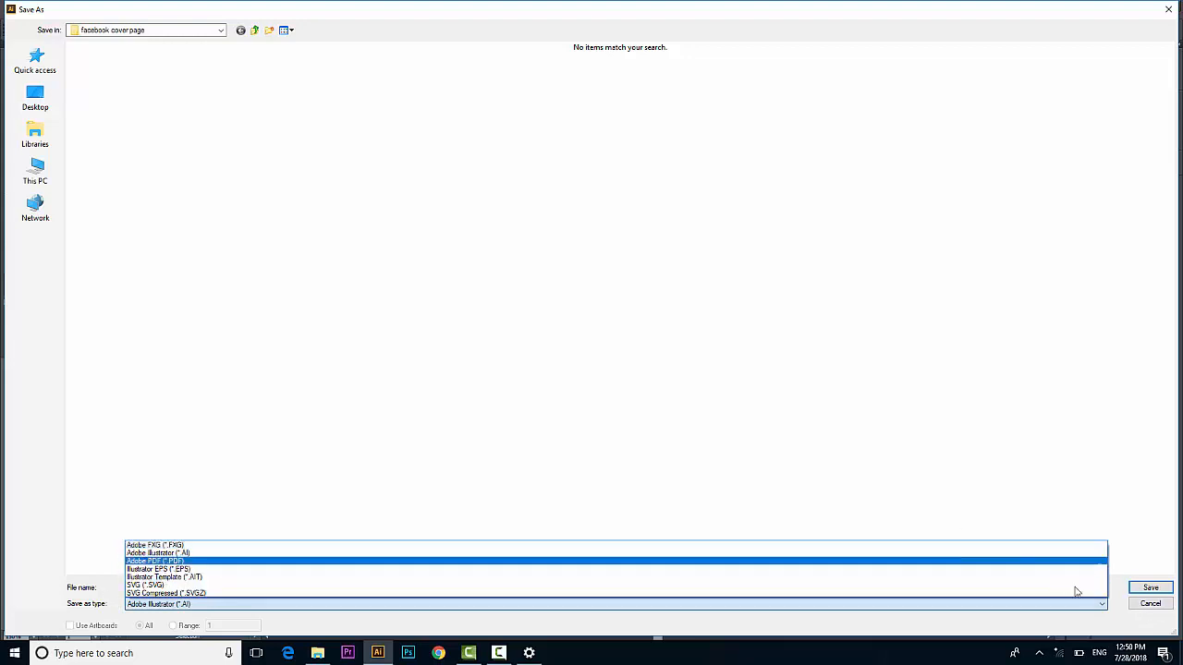
left_click(1166, 607)
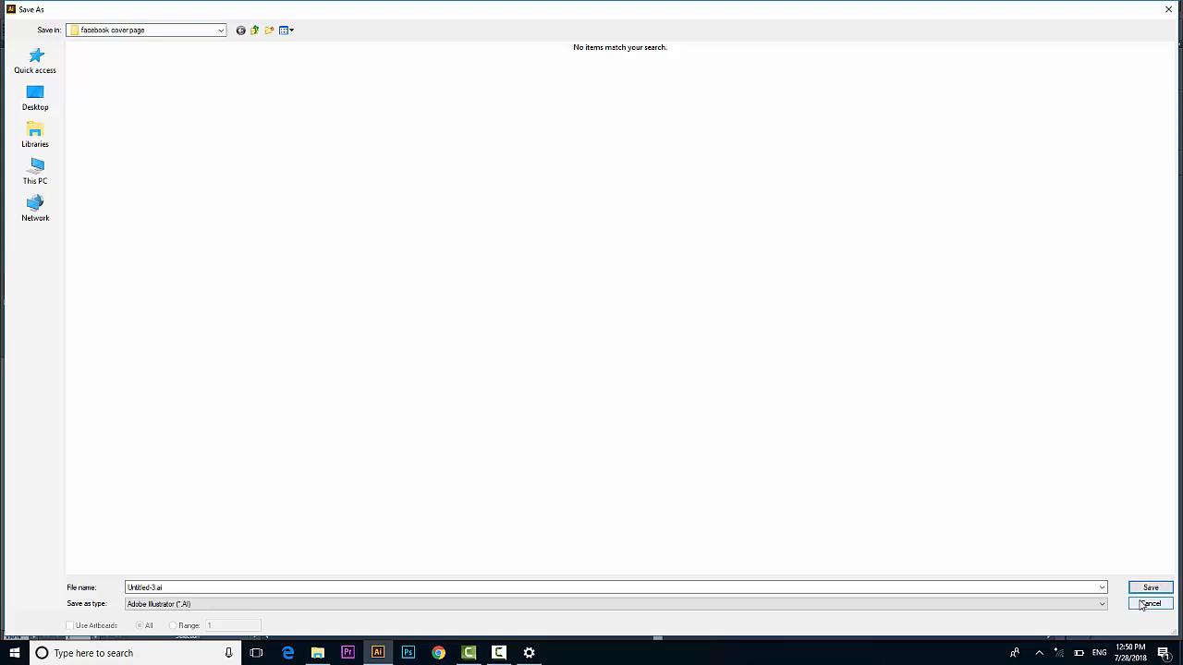
left_click(290, 604)
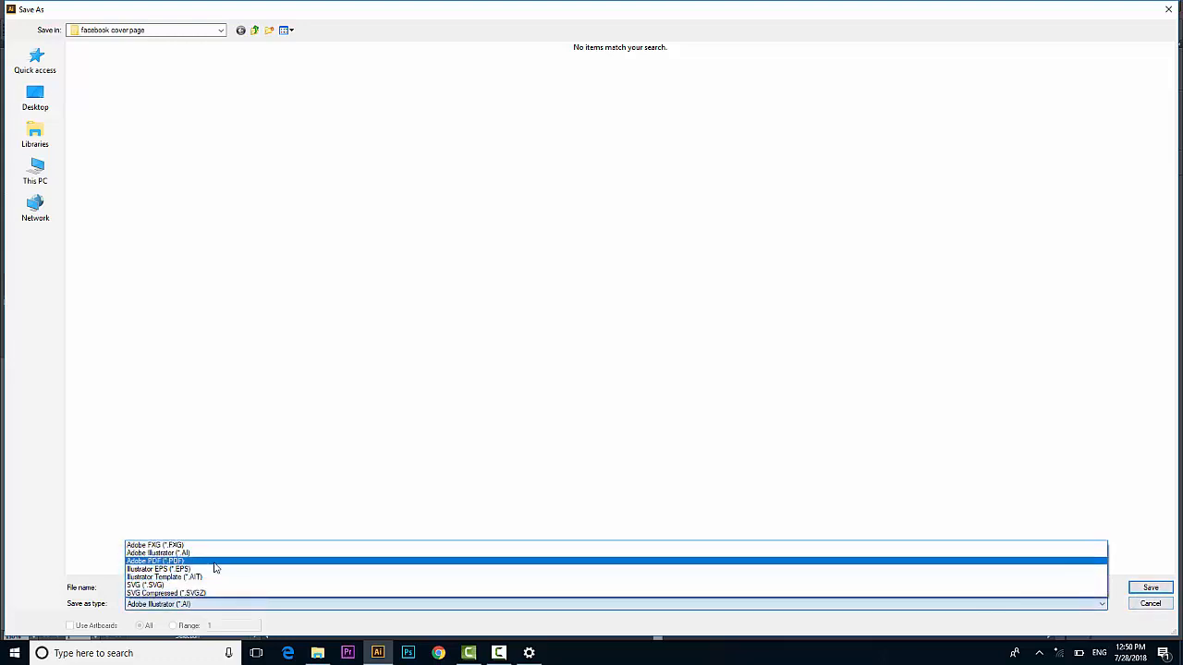
left_click(213, 562)
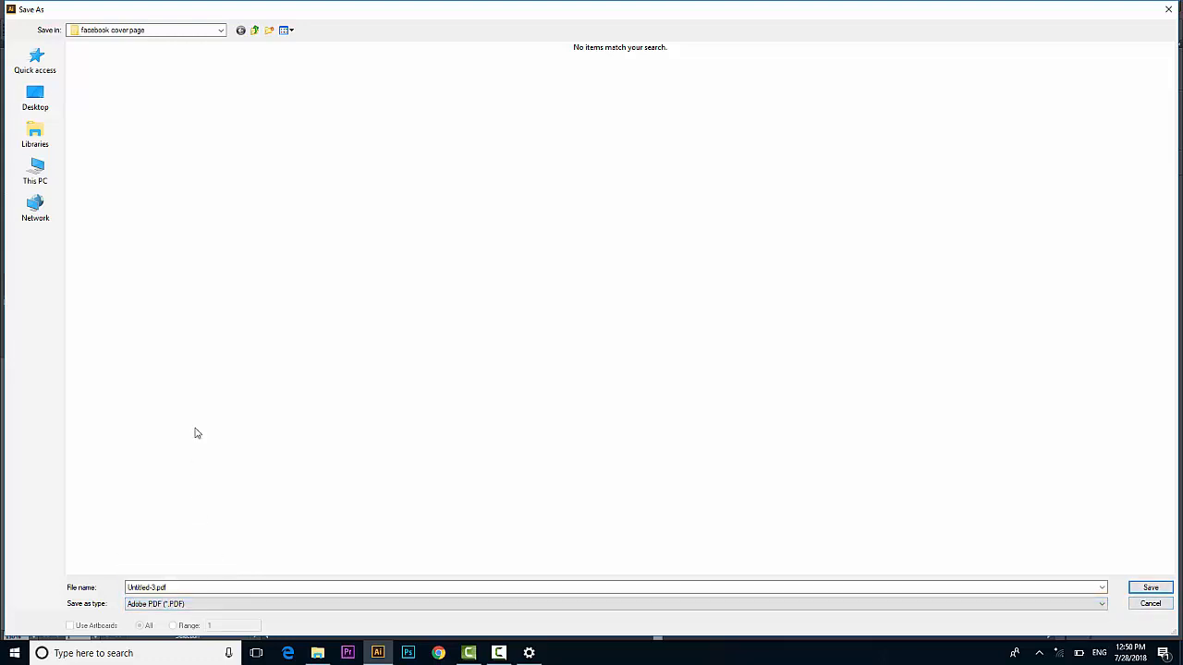
left_click(1148, 604)
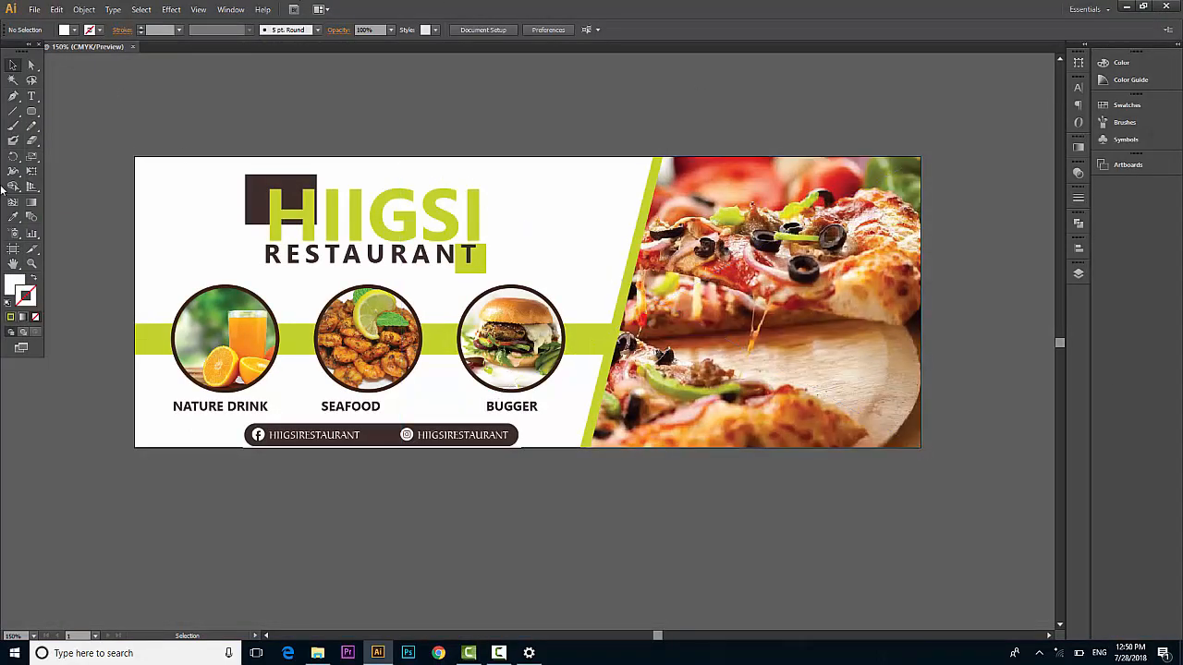
Export the cover design as a JPEG named FACEBOOK COVE R in the facebook cover page folder.
left_click(32, 10)
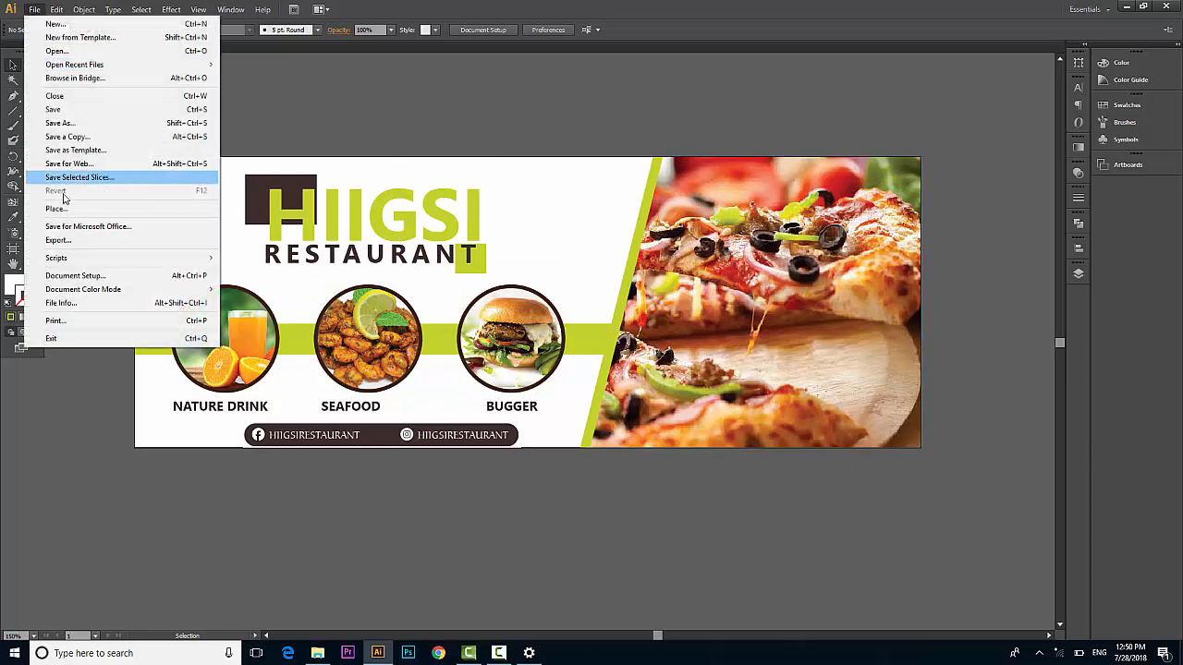
left_click(69, 242)
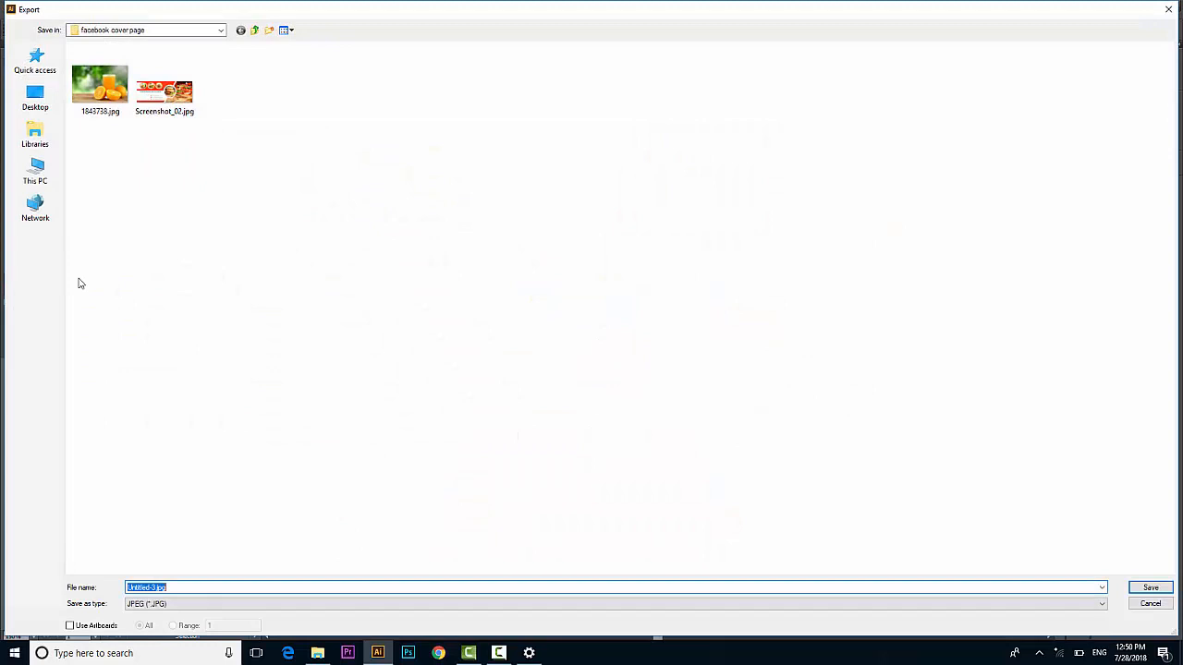
left_click(206, 605)
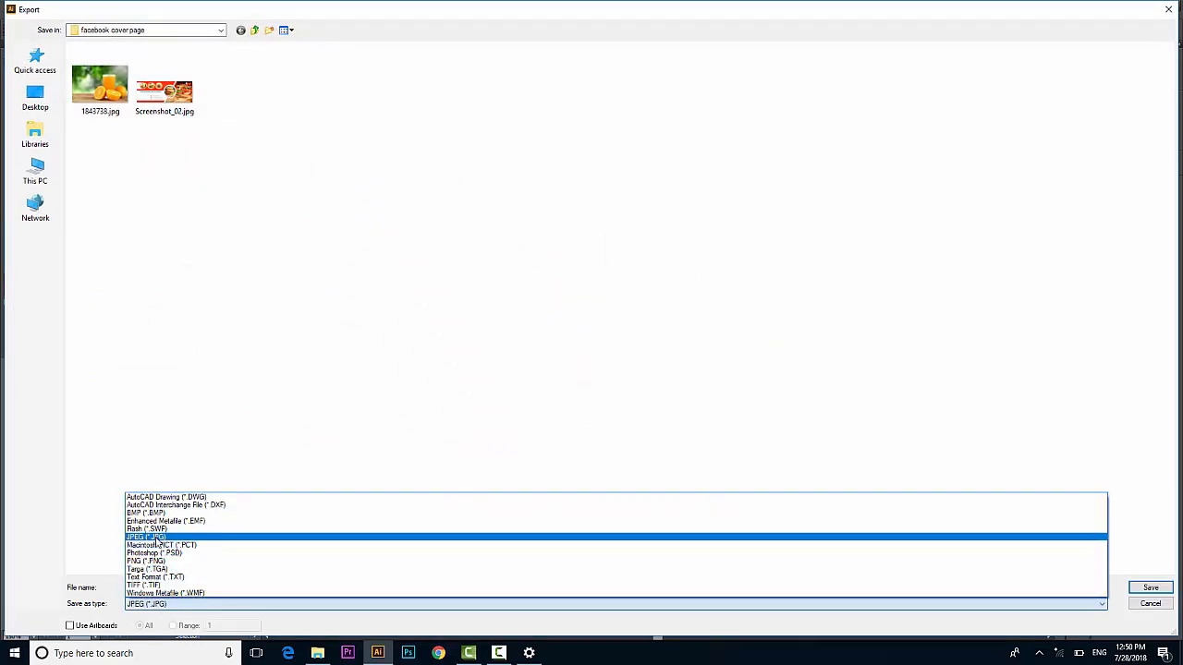
left_click(157, 538)
left_click(159, 588)
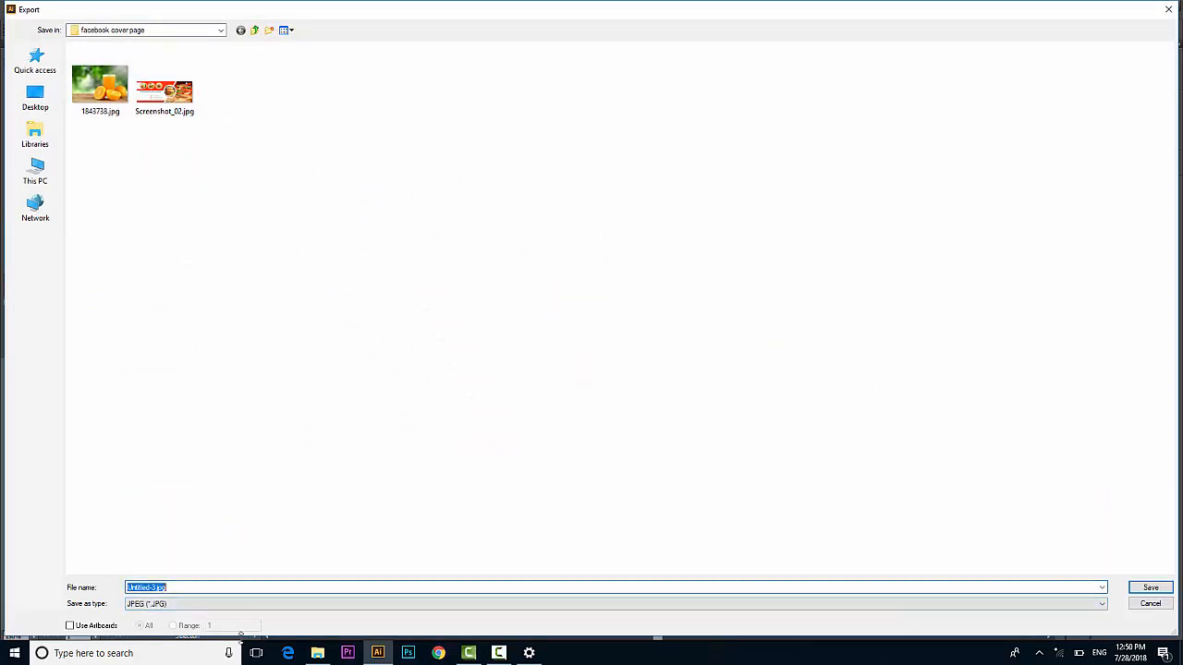
type("FACEBOOK COVE R")
left_click(1151, 588)
left_click(1151, 588)
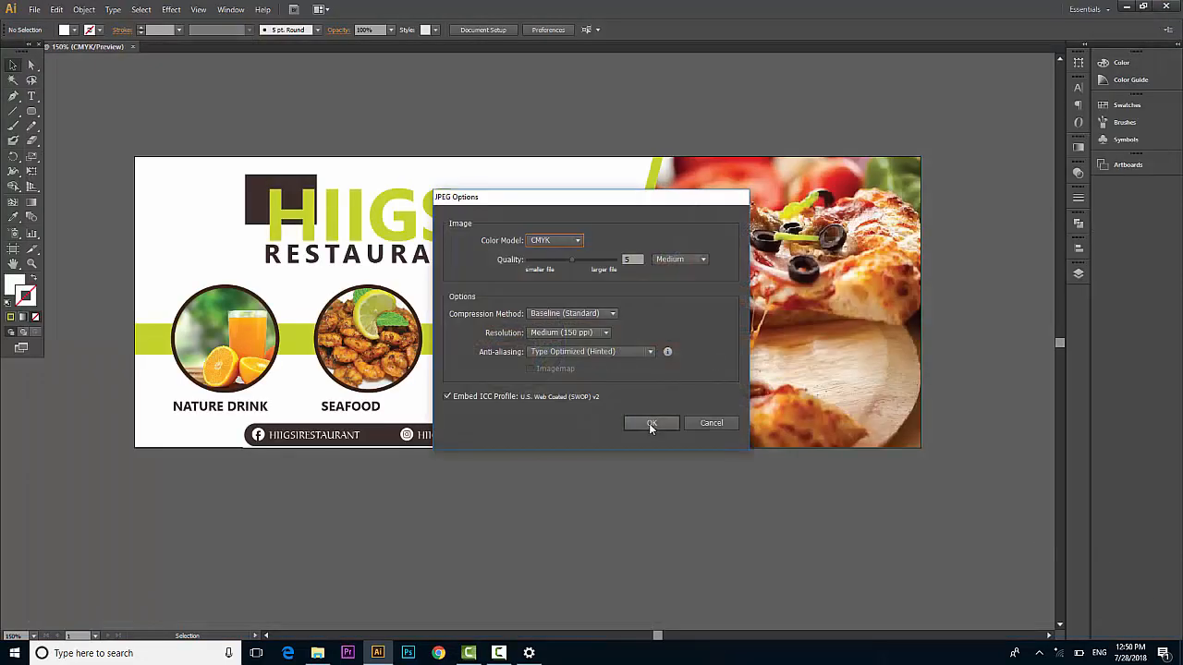
Set the JPEG export resolution to High (300 ppi) and complete the export.
left_click(590, 334)
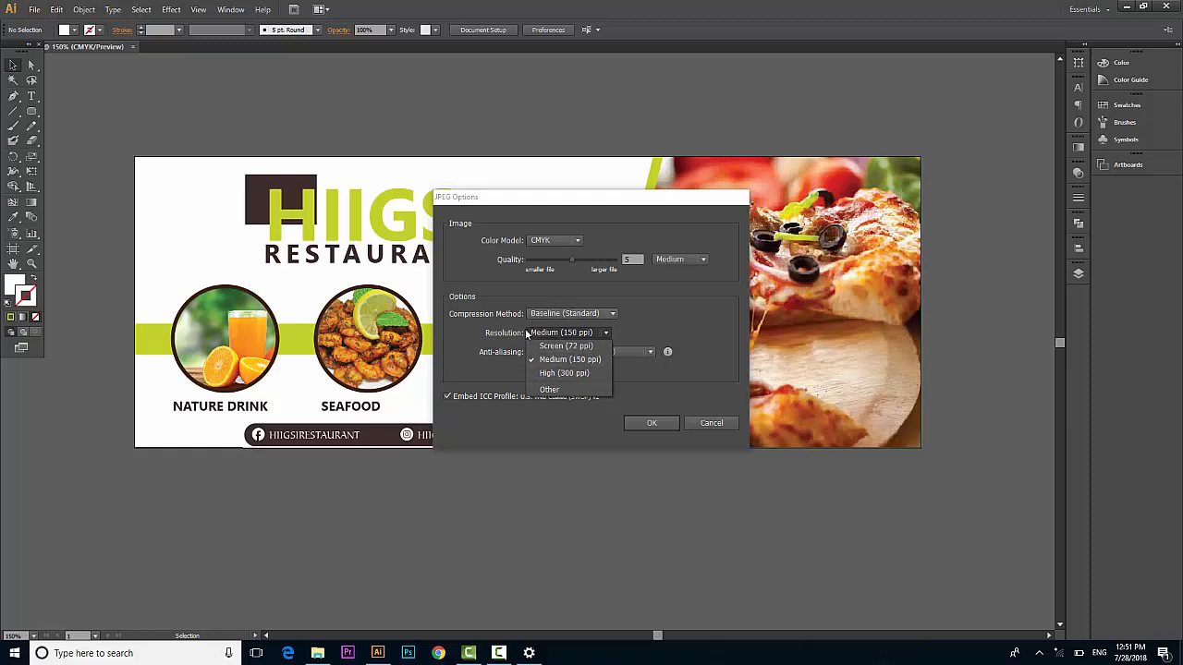
left_click(570, 372)
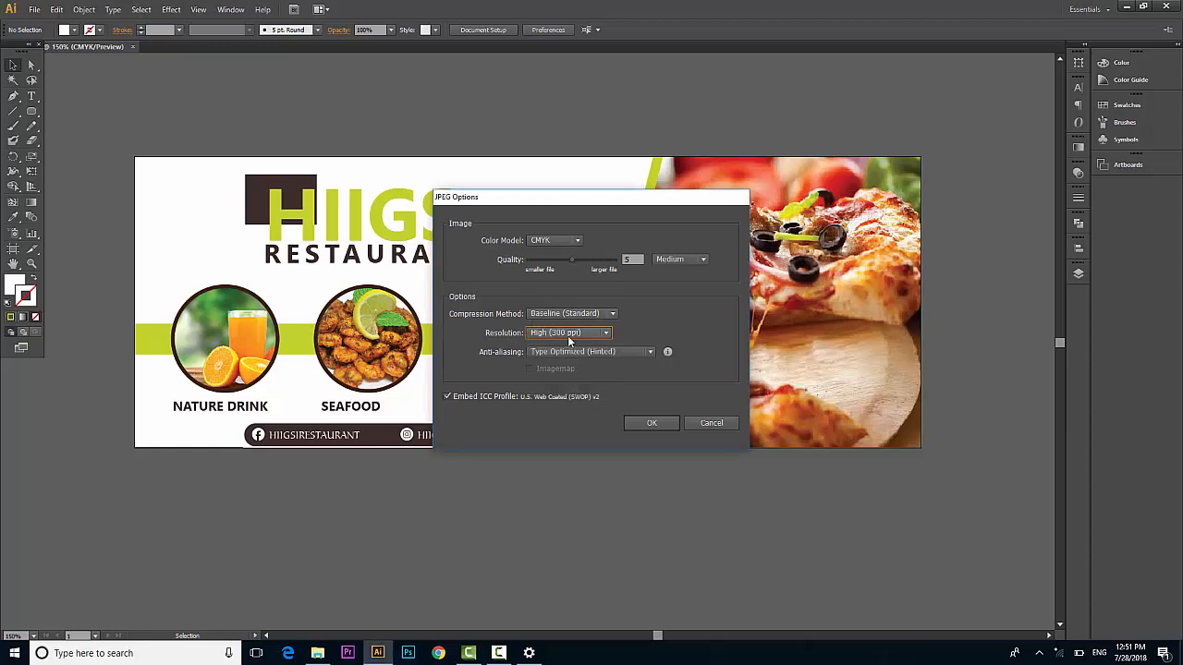
left_click(569, 335)
left_click(578, 370)
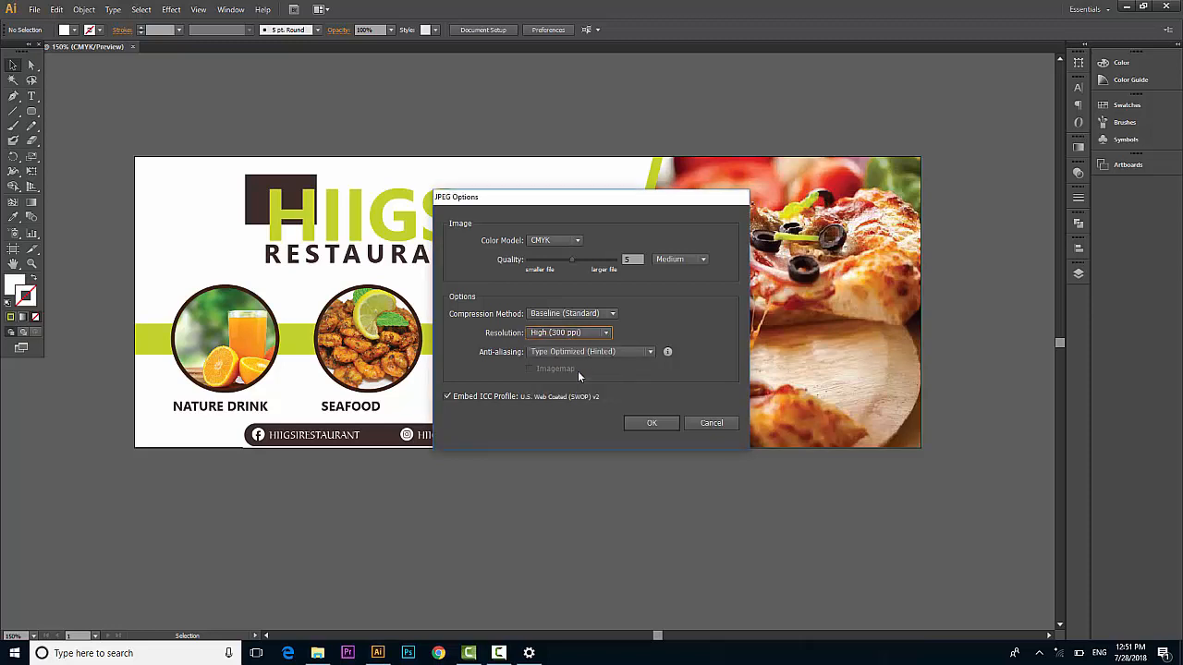
left_click(651, 421)
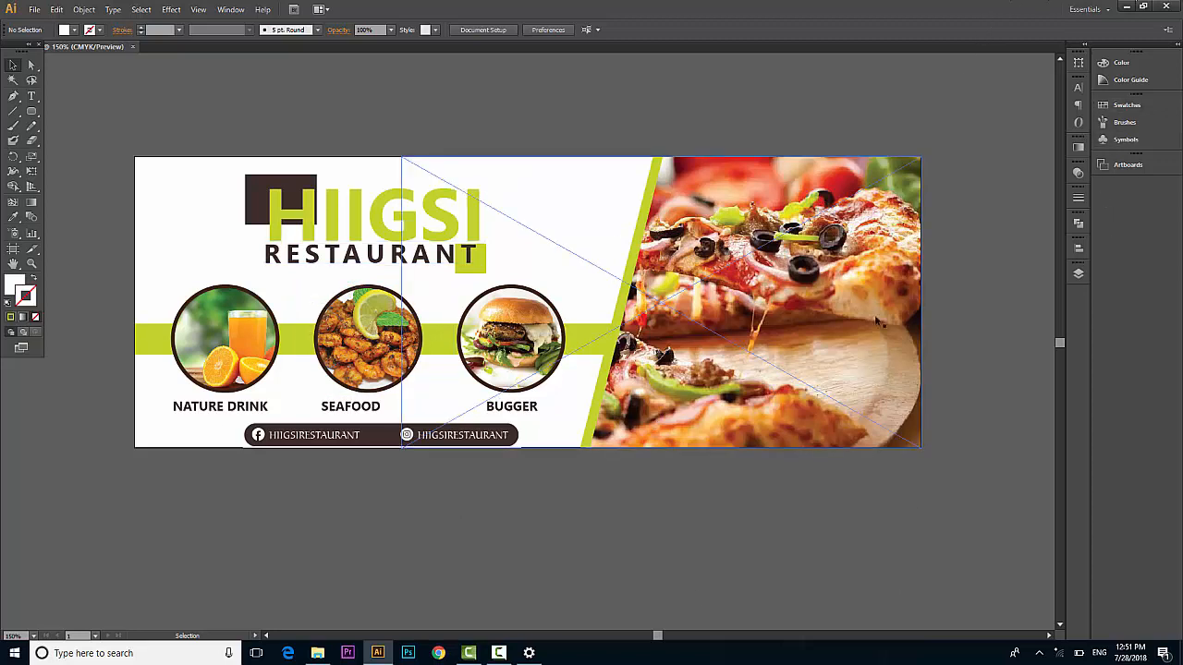
Clear the open windows from the desktop, search Windows for the HIIGSI TECH folder and open its project\facebook cover page subfolder.
left_click(1128, 5)
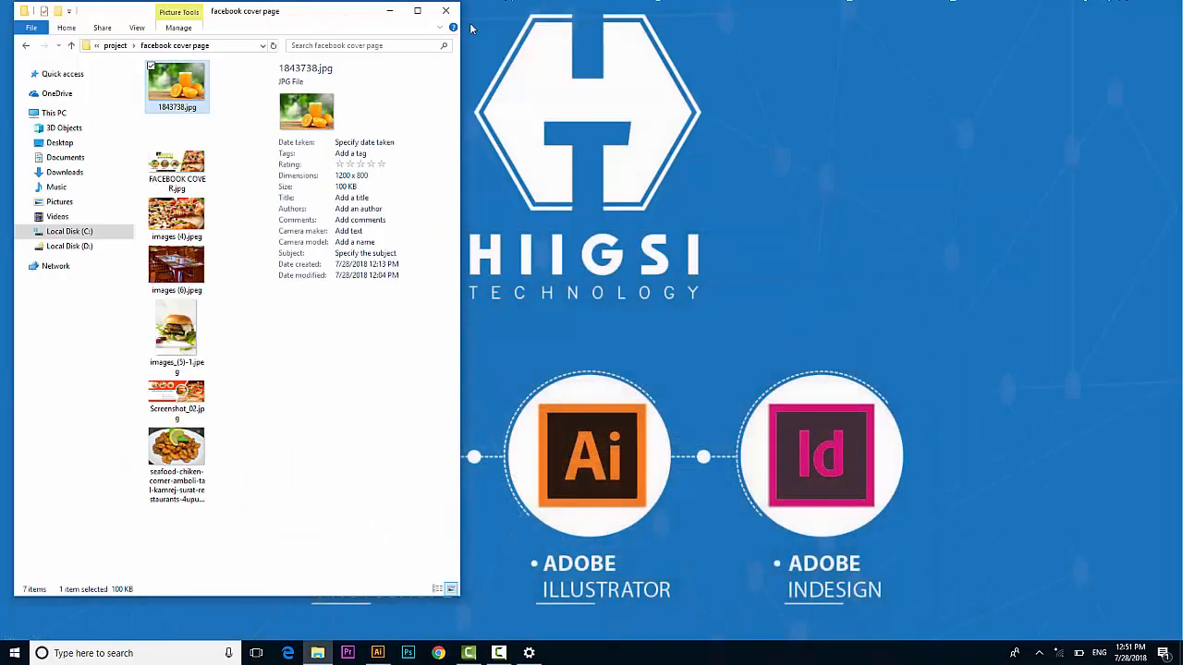
left_click(446, 10)
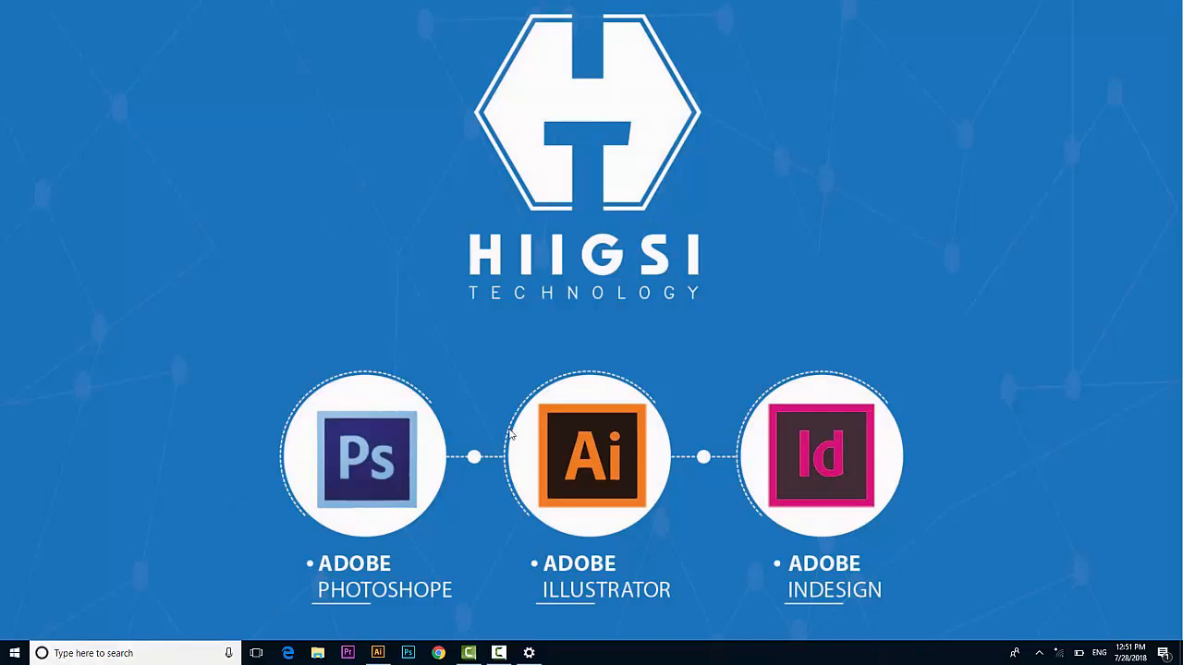
left_click(134, 652)
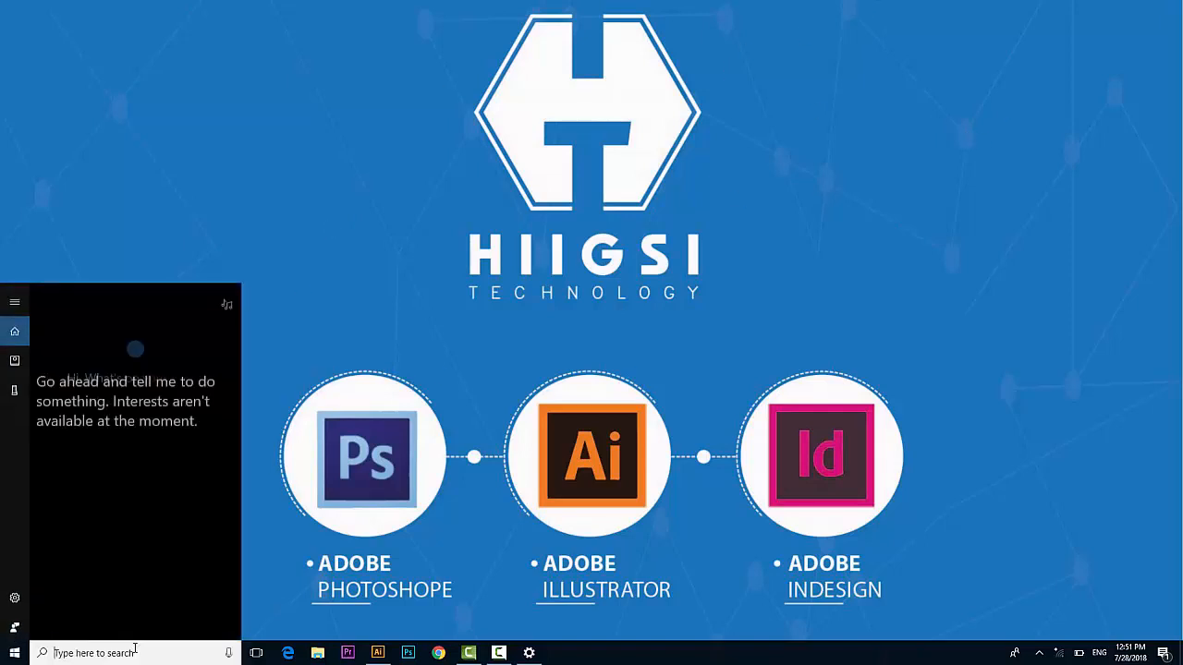
type("HIIG")
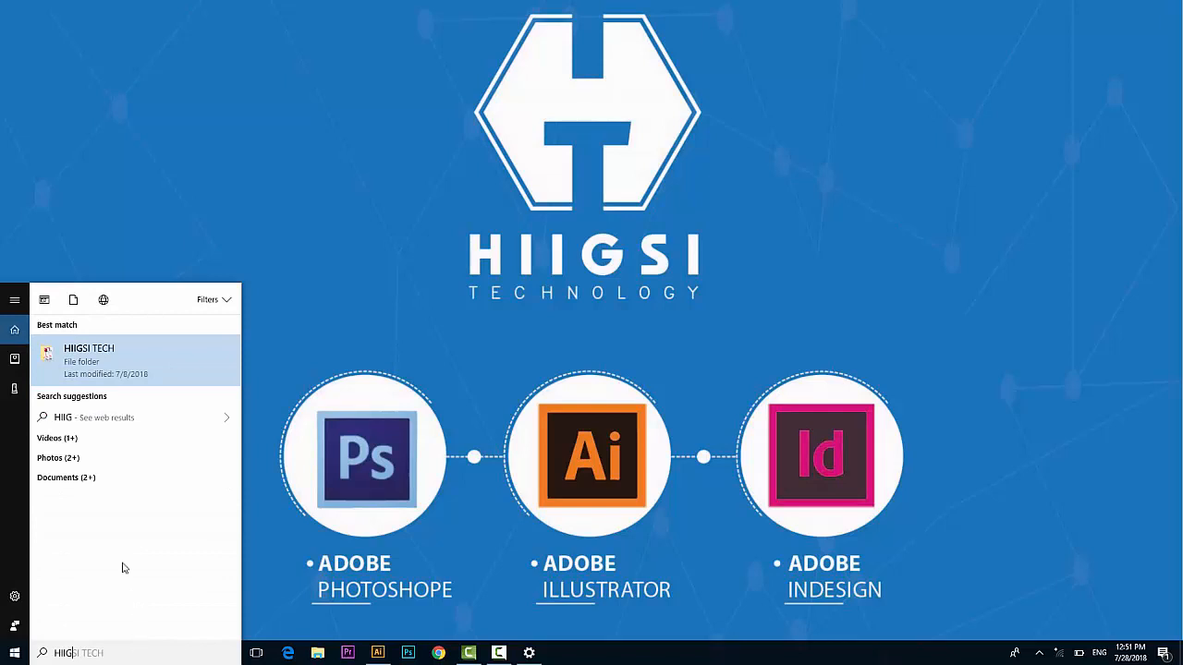
left_click(150, 351)
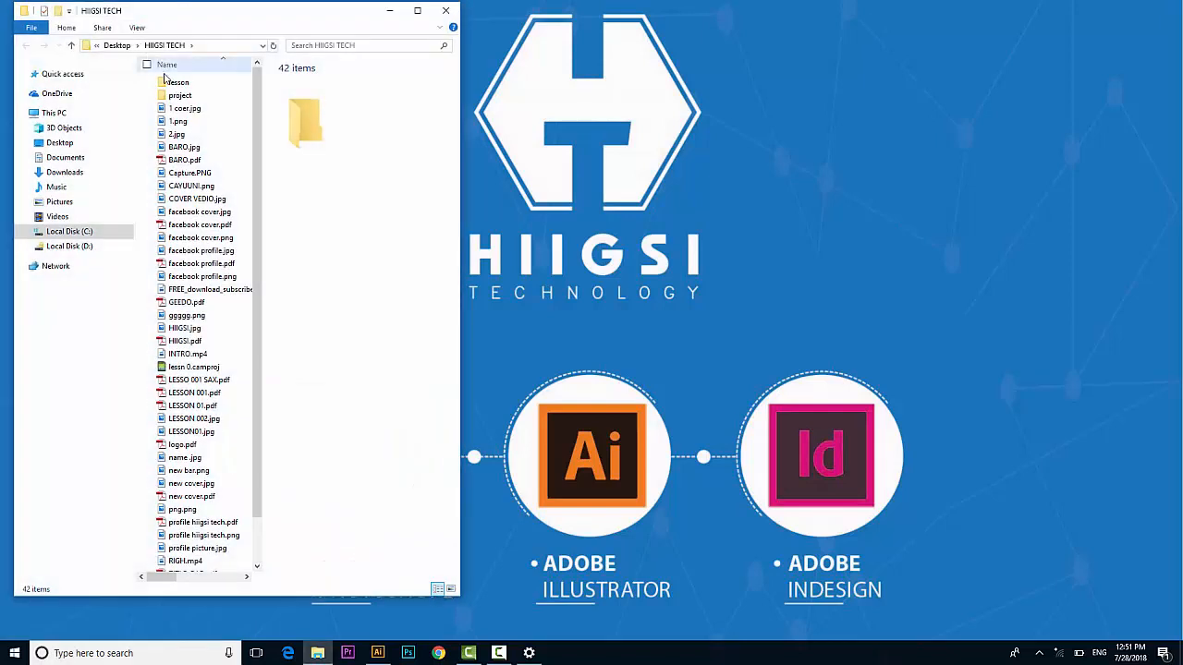
double_click(179, 96)
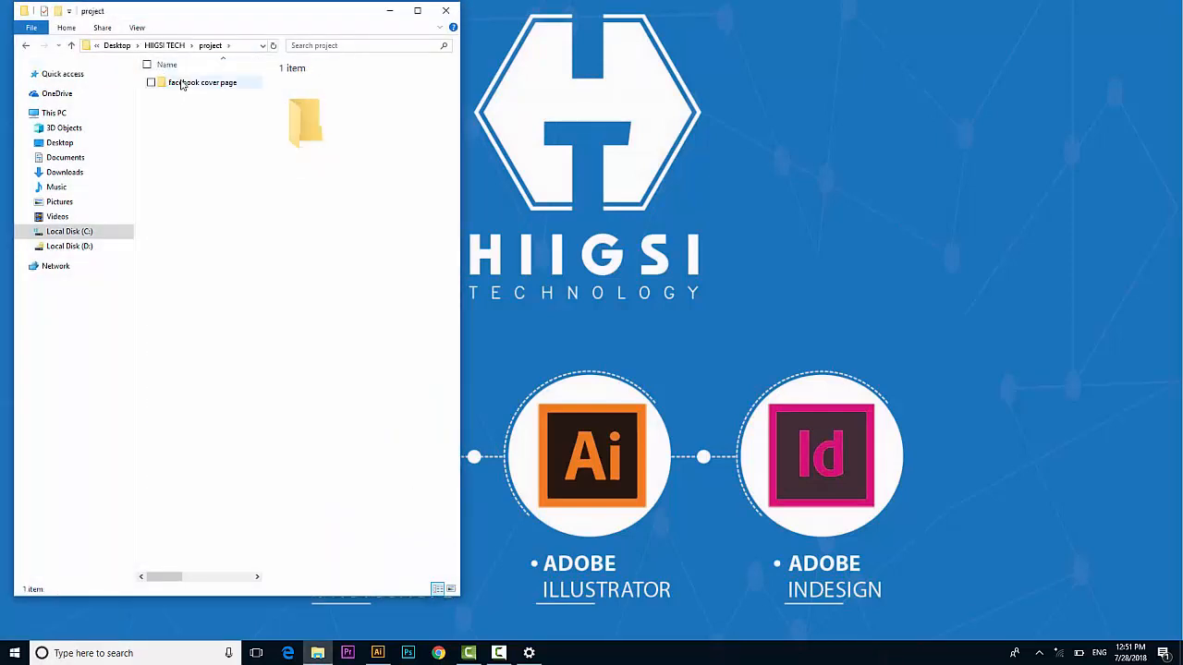
double_click(182, 85)
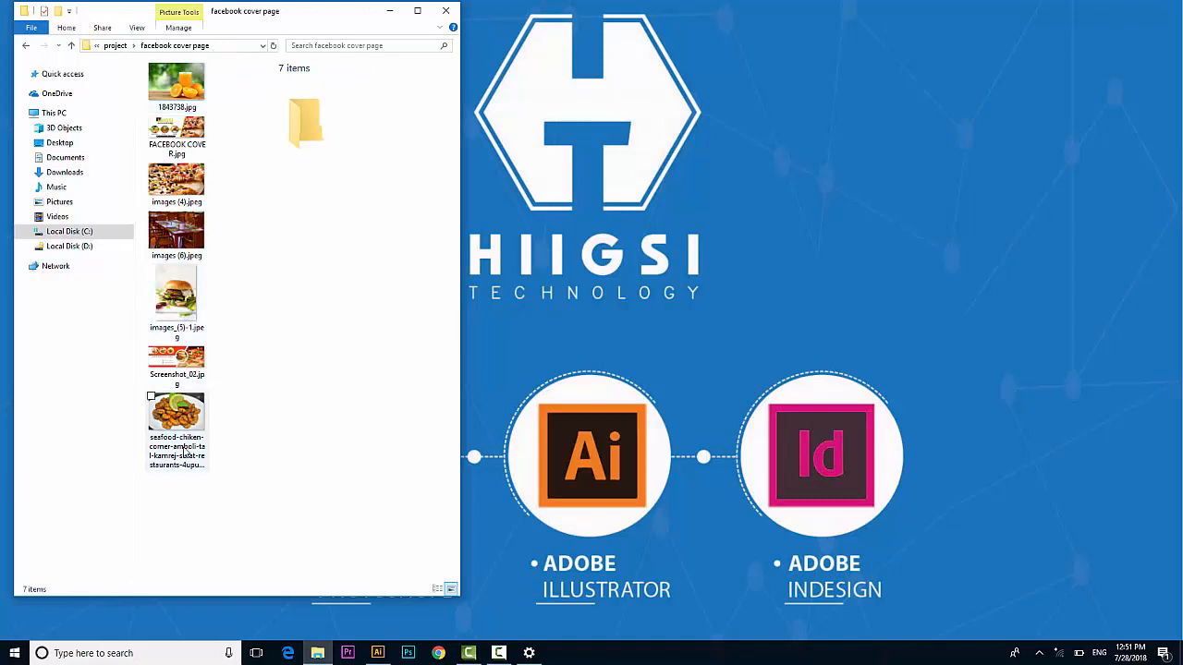
View the exported FACEBOOK COVE R.jpg in Photos, and minimise the viewer and the folder window.
double_click(205, 144)
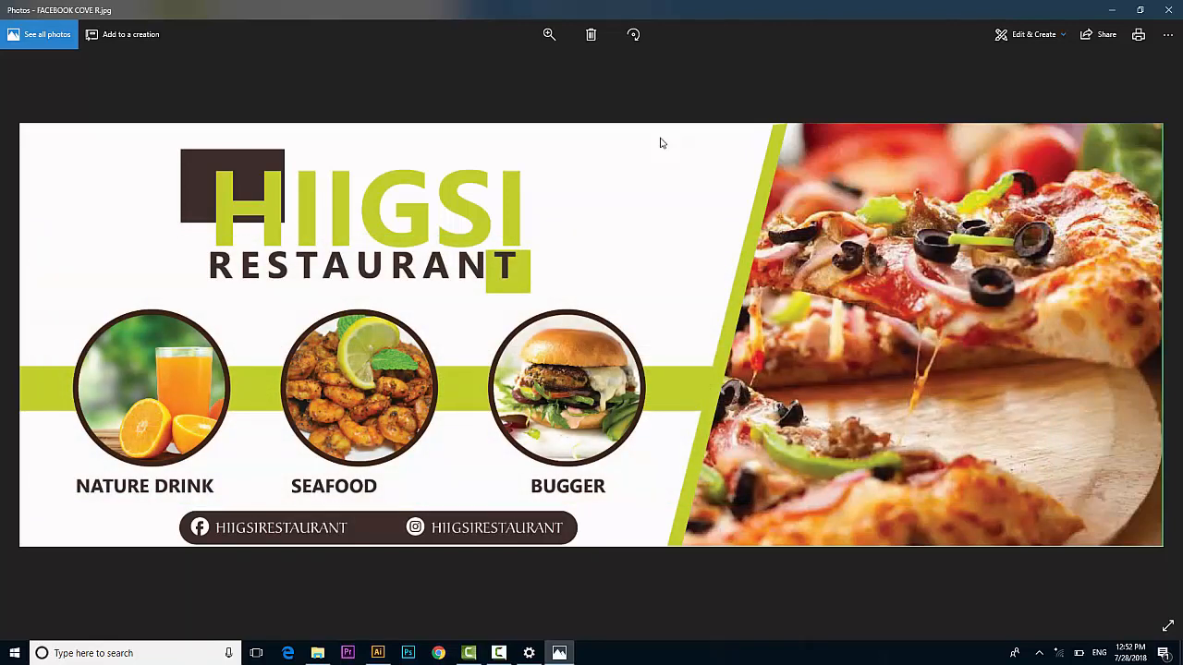
left_click(1115, 9)
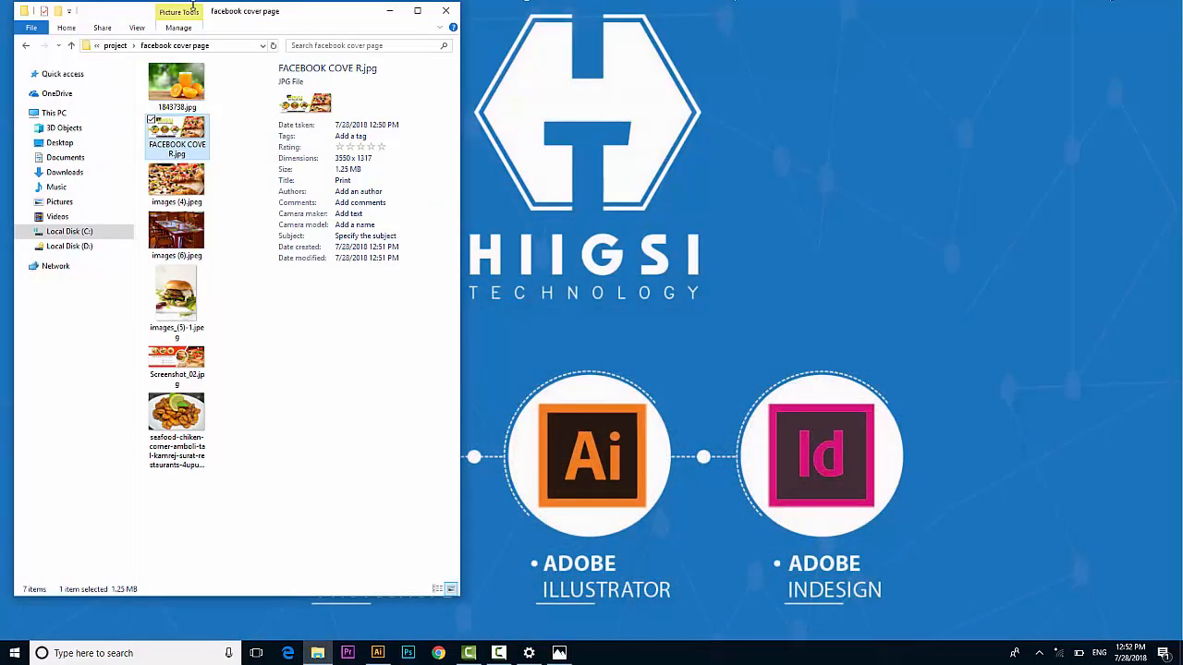
left_click(389, 10)
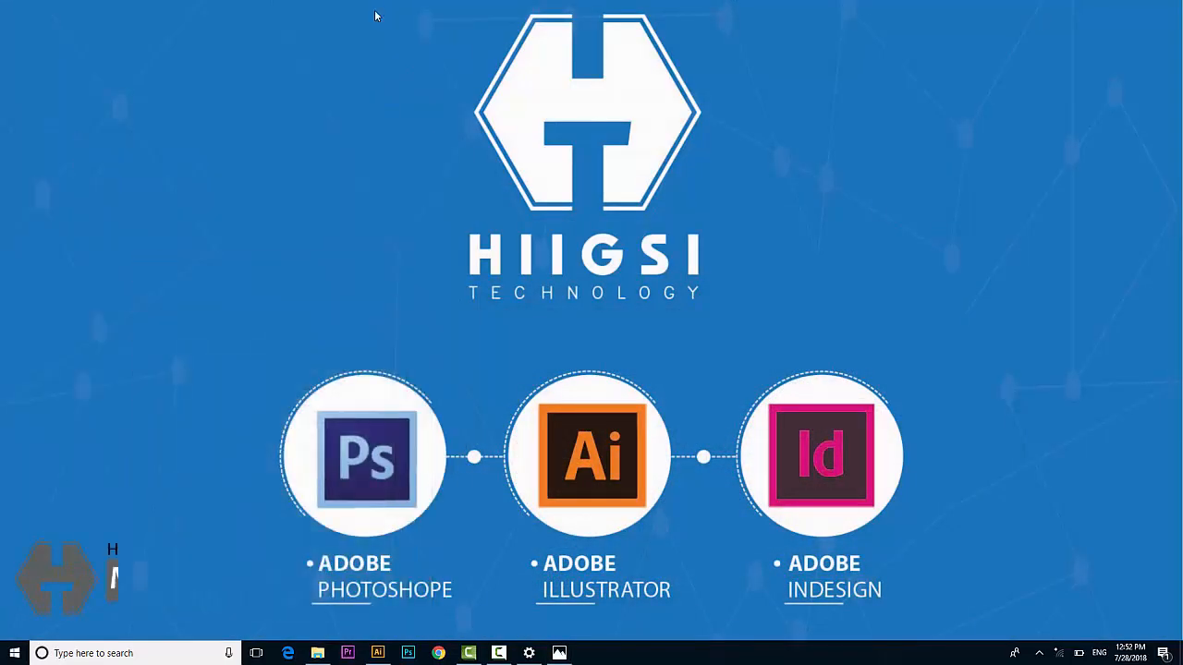